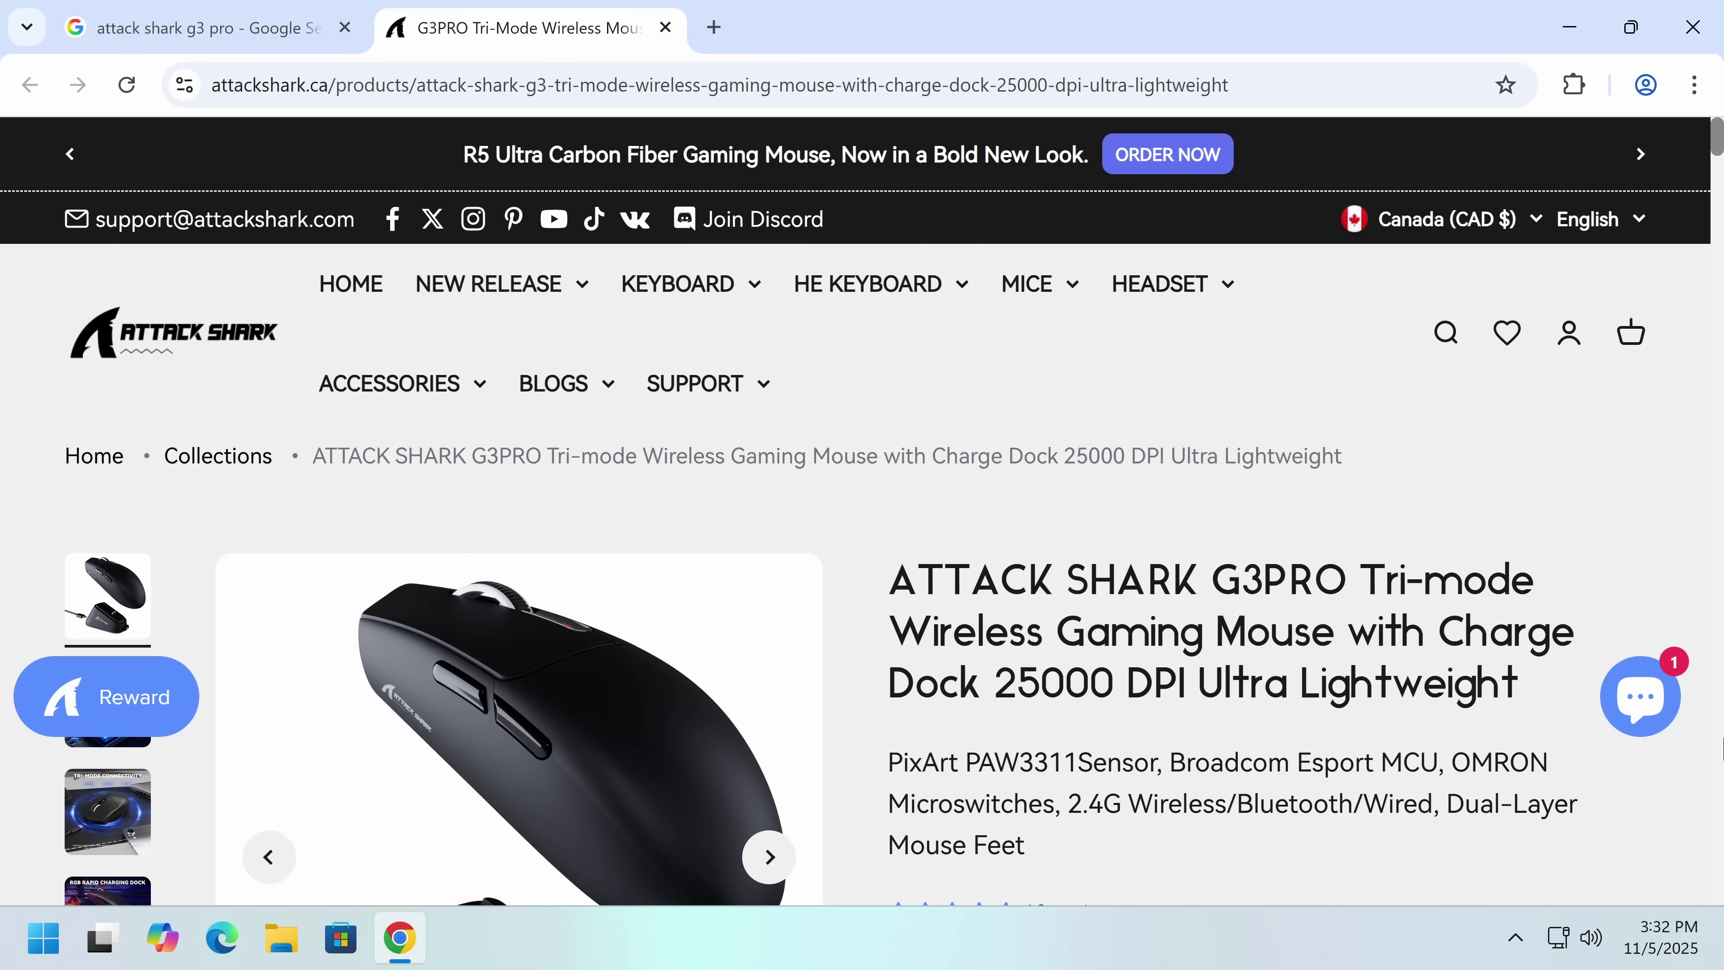
- Scroll the G3PRO product page down to its technical specifications and G3 PRO software download
scroll(1146, 425, "down", 3)
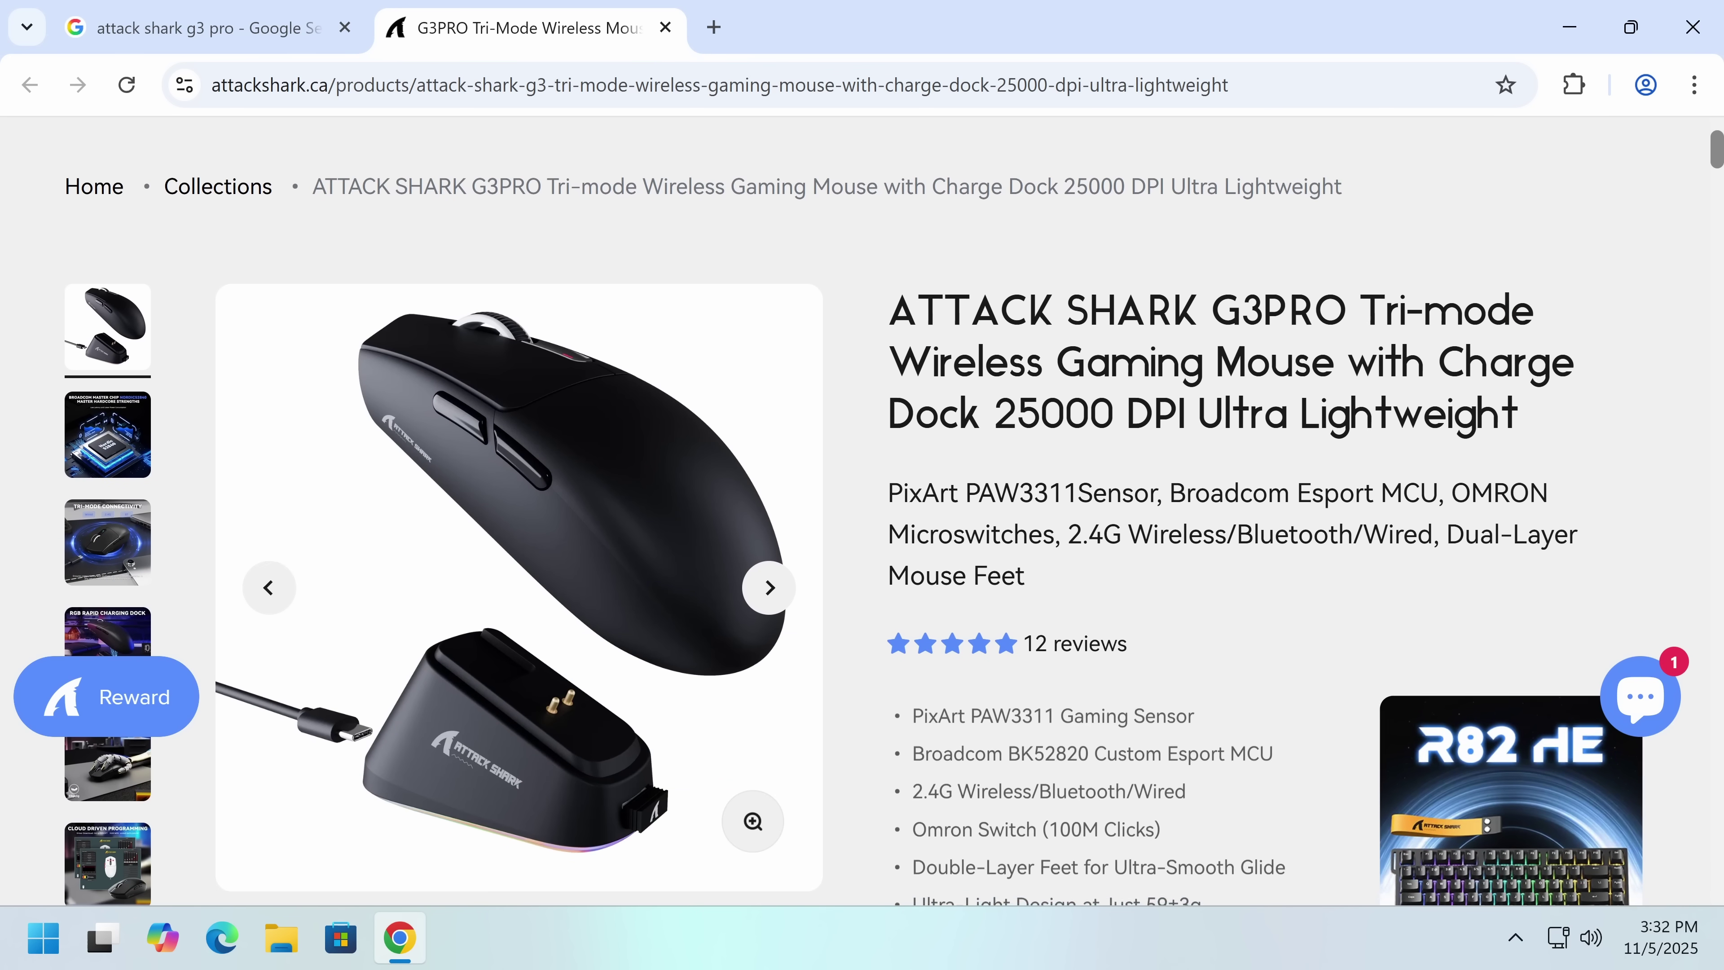
scroll(1109, 462, "down", 3)
scroll(1232, 357, "down", 5)
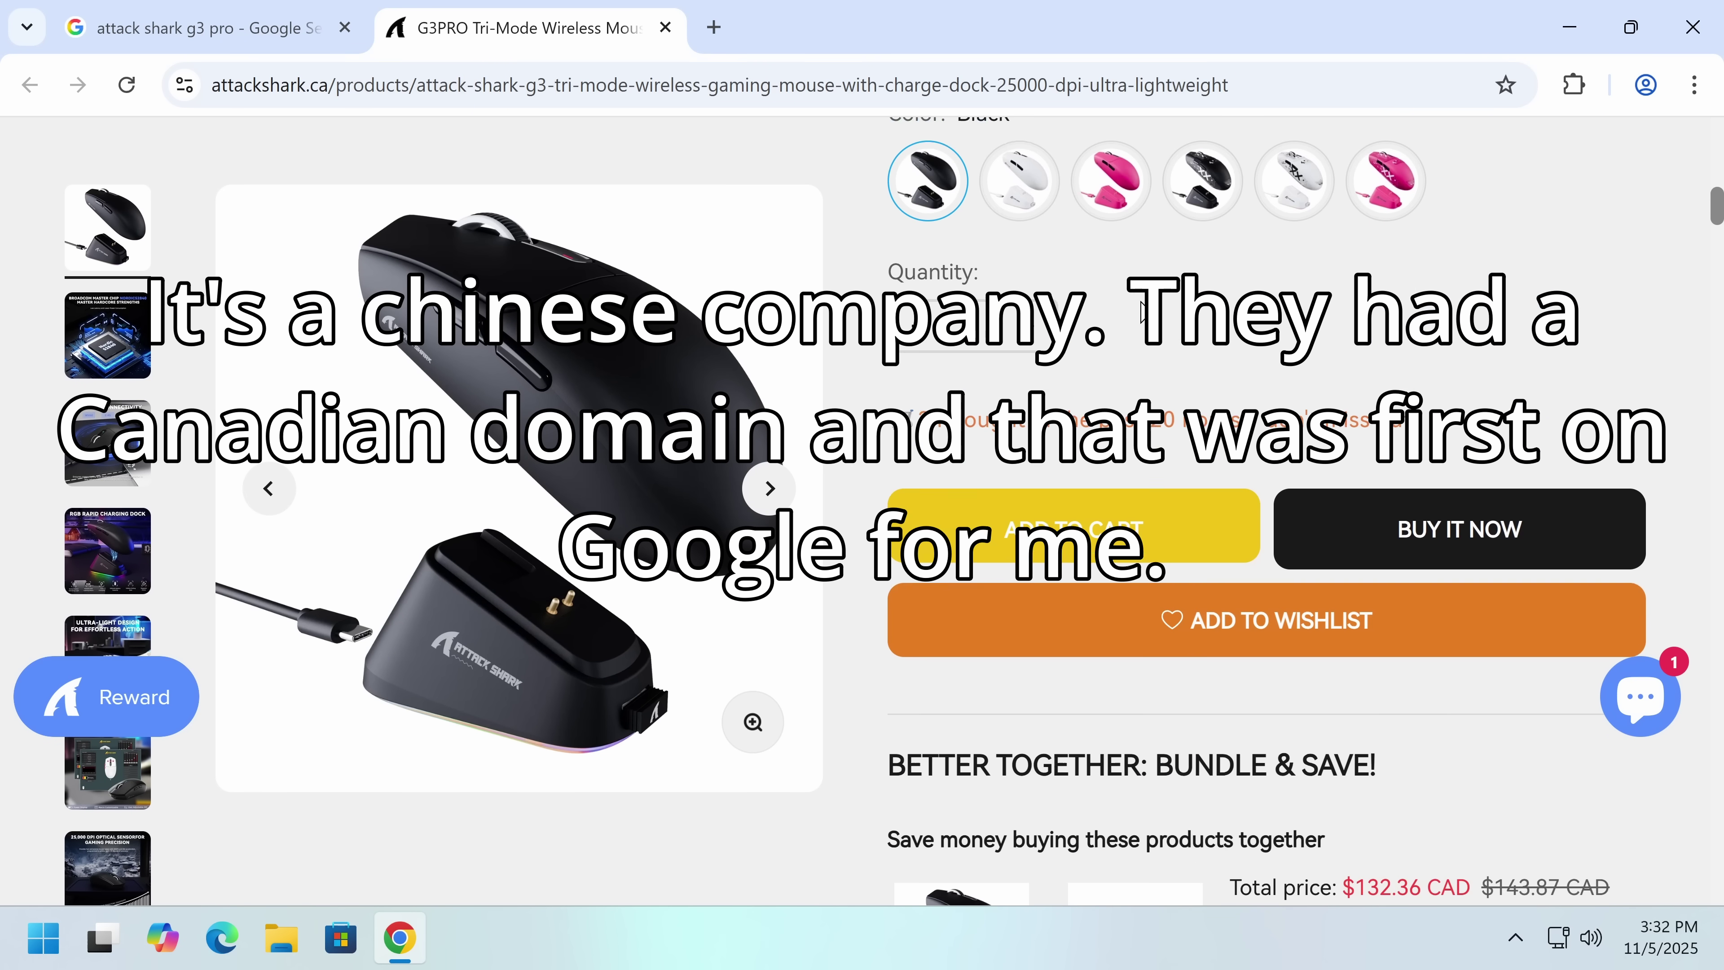
scroll(993, 382, "down", 3)
scroll(990, 382, "down", 2)
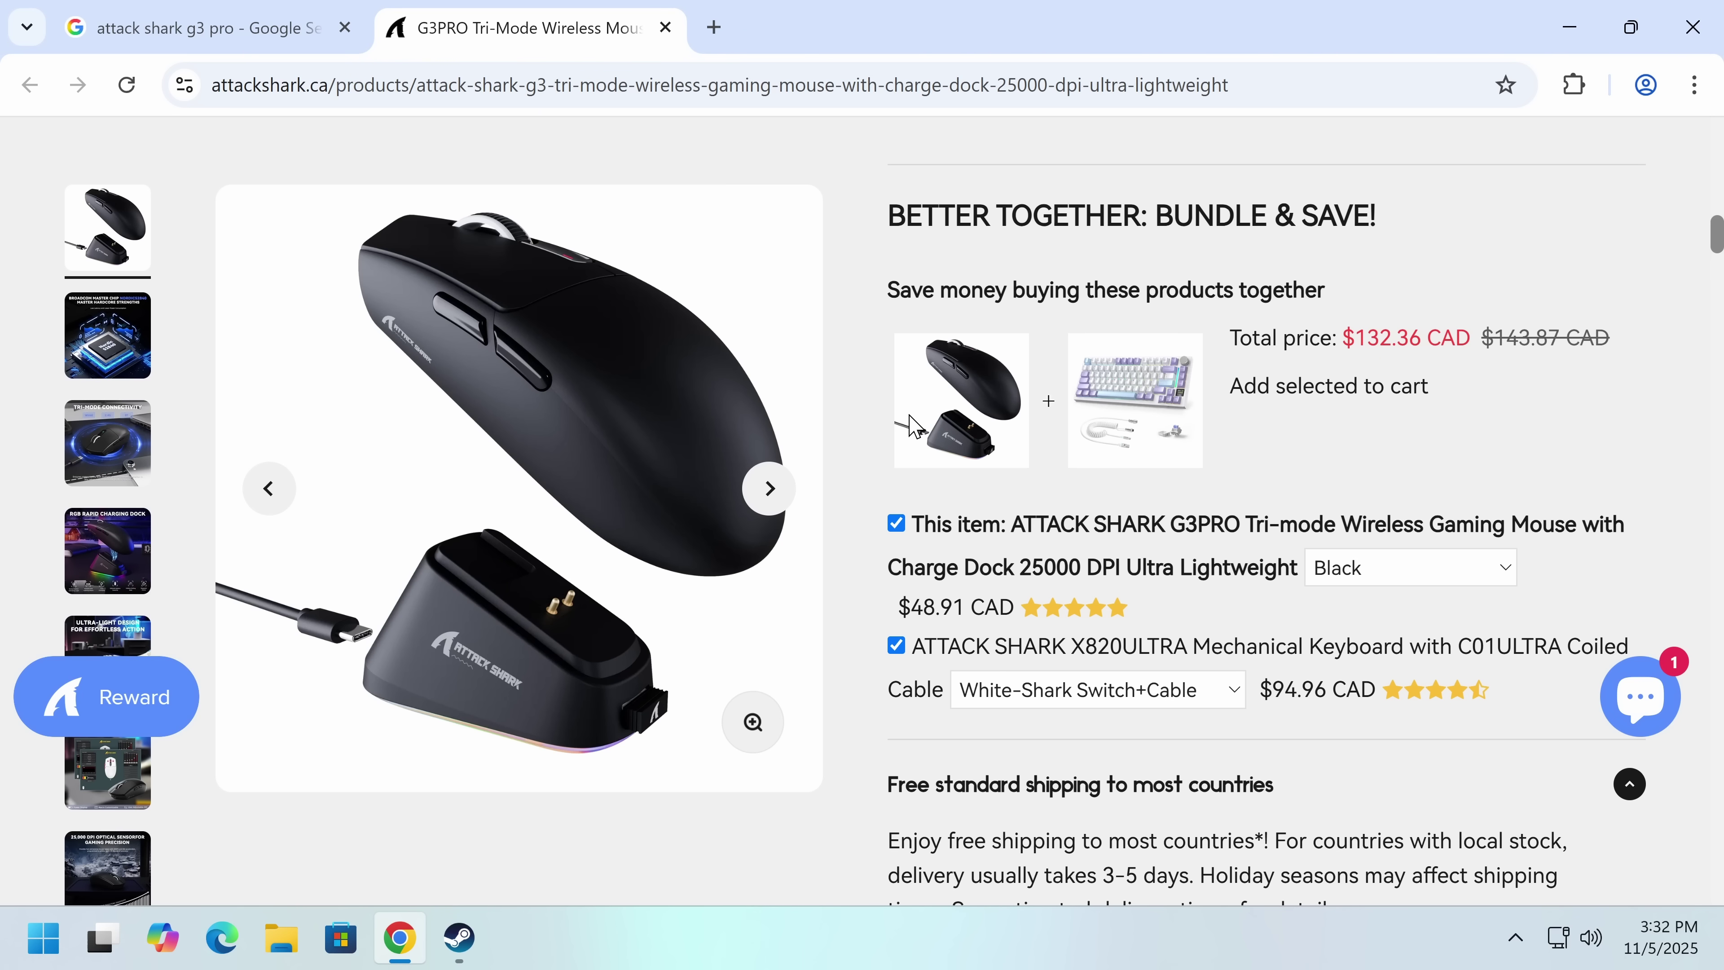
scroll(913, 424, "down", 10)
scroll(997, 382, "down", 5)
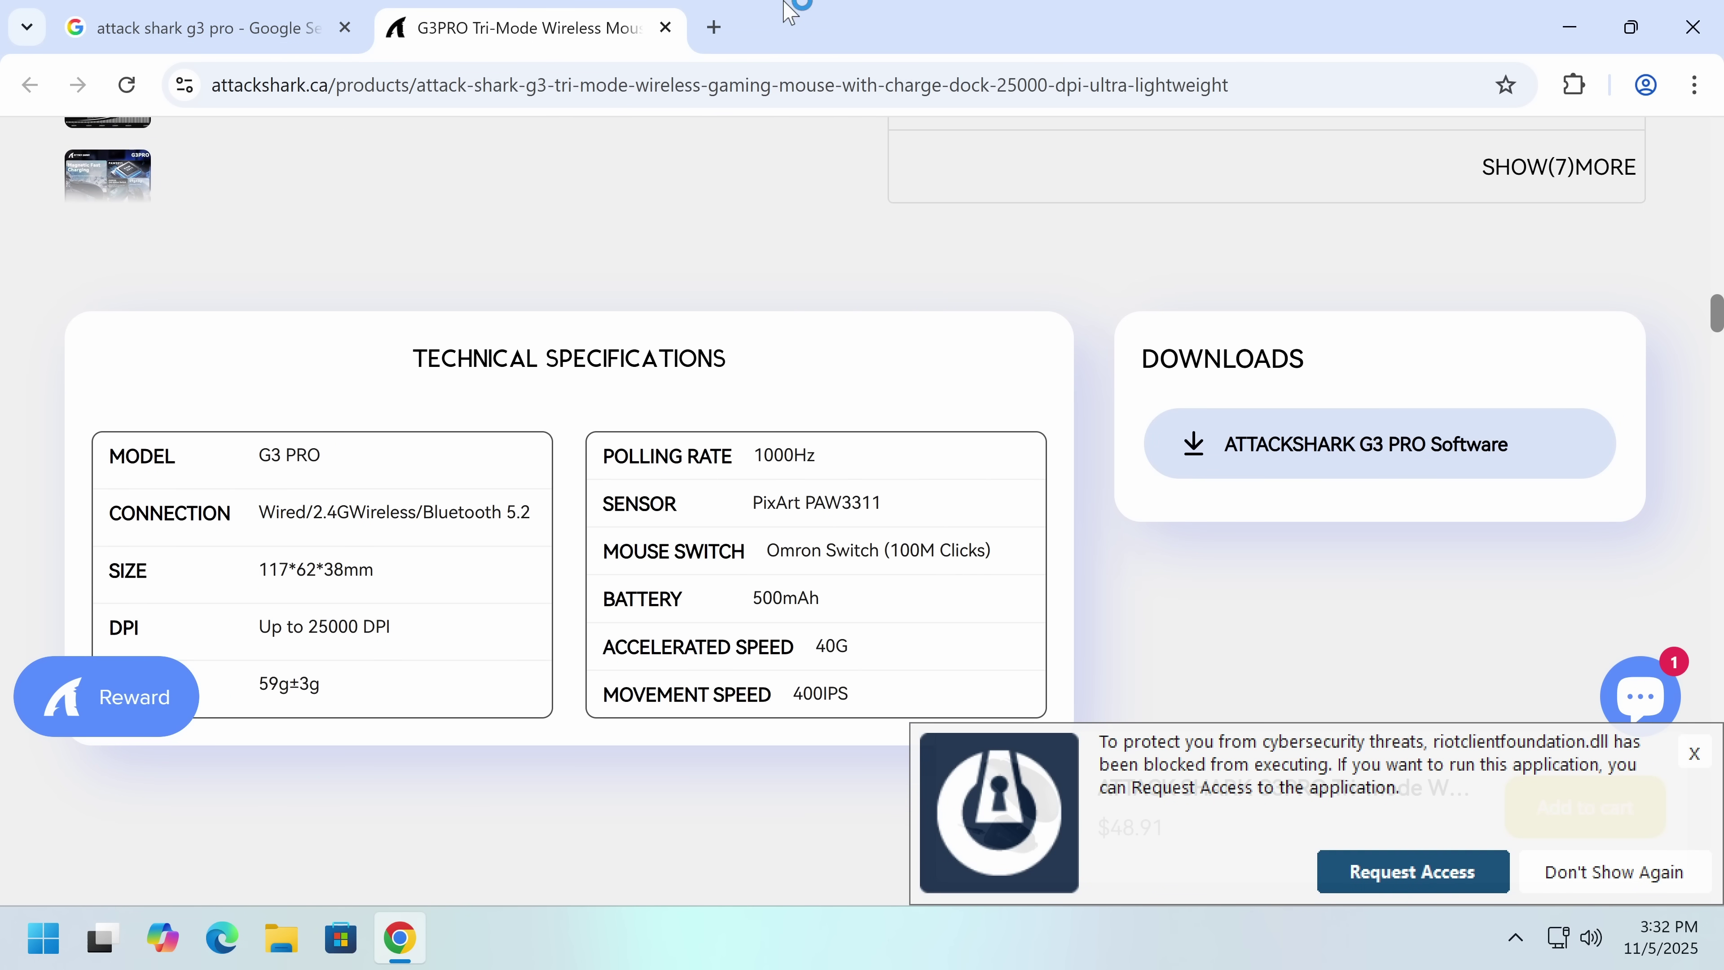
- Go to reddit.com/r/mousereview, open the G3 Pro WARNING post, and view its linked VirusTotal report
left_click(706, 31)
type("redid")
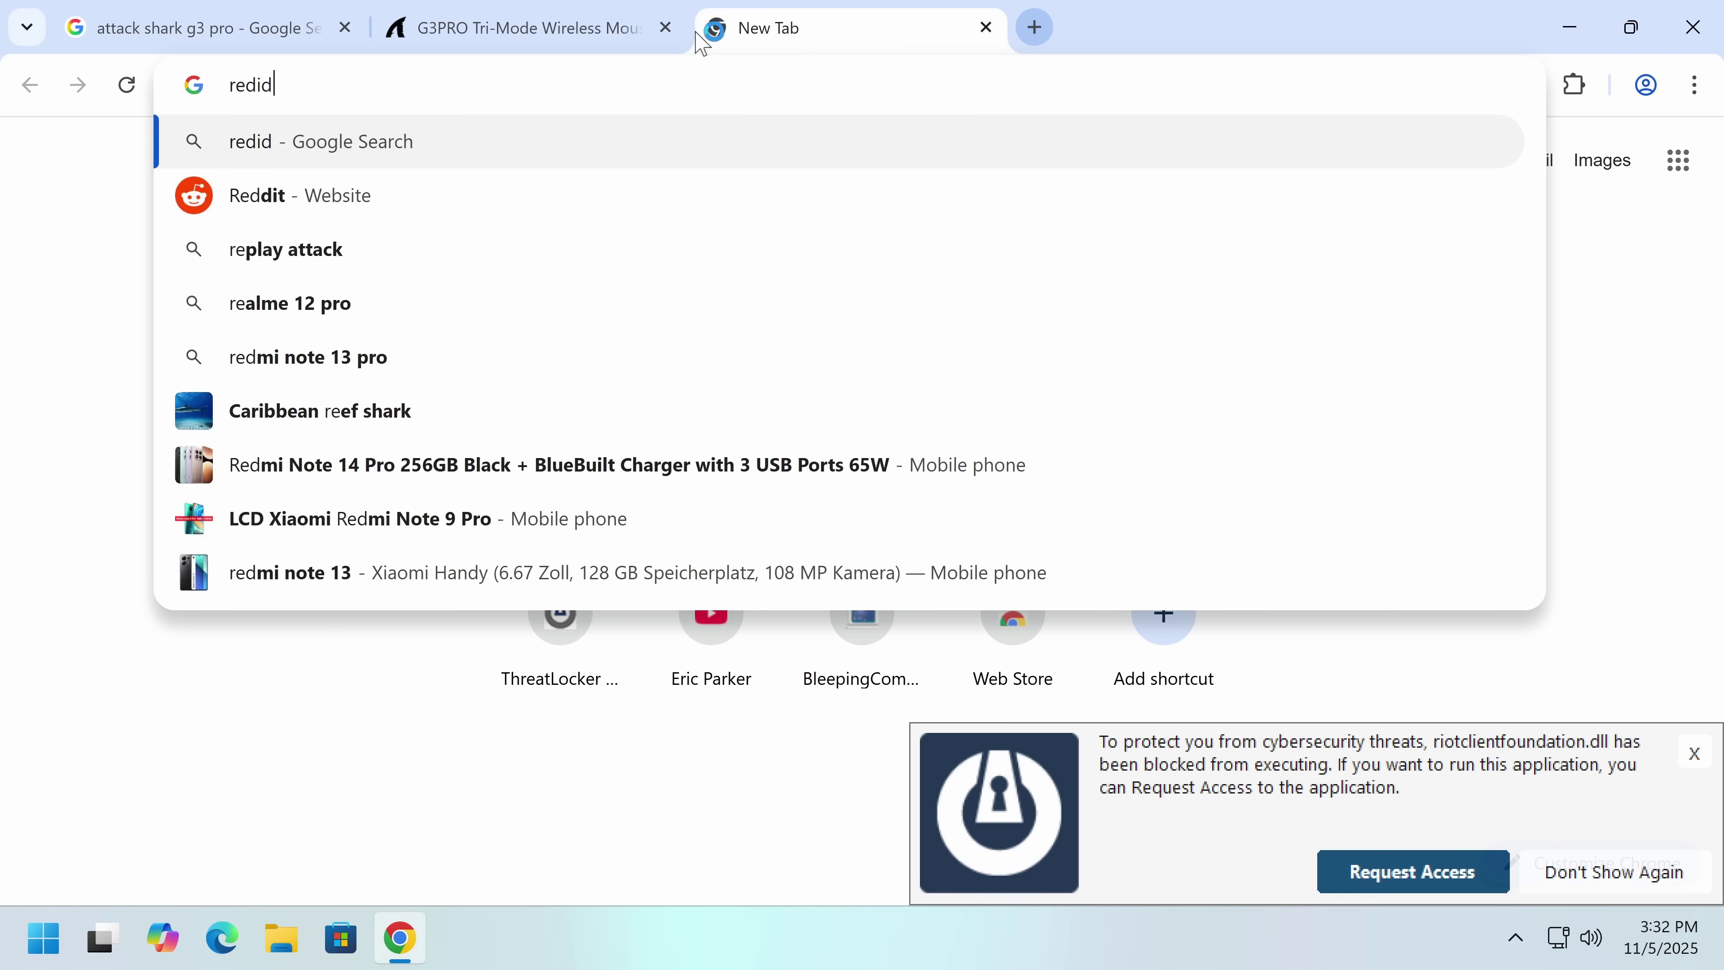
key("BackSpace")
key("BackSpace")
type("dit.com/r/m")
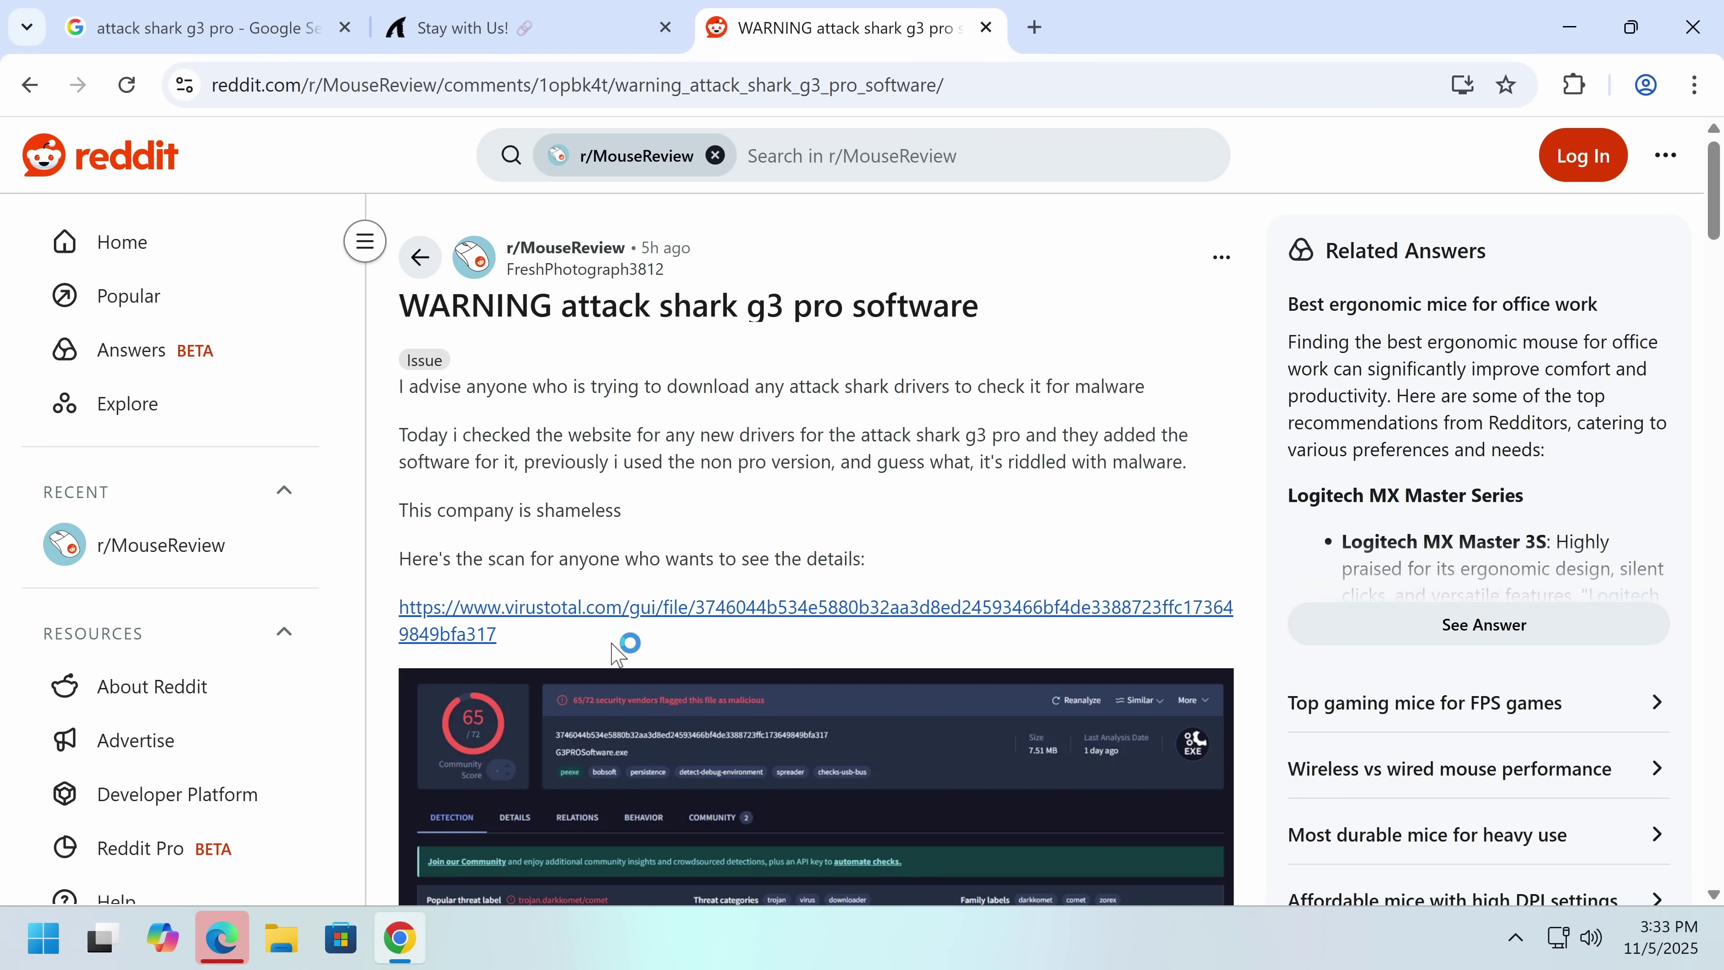
middle_click(680, 604)
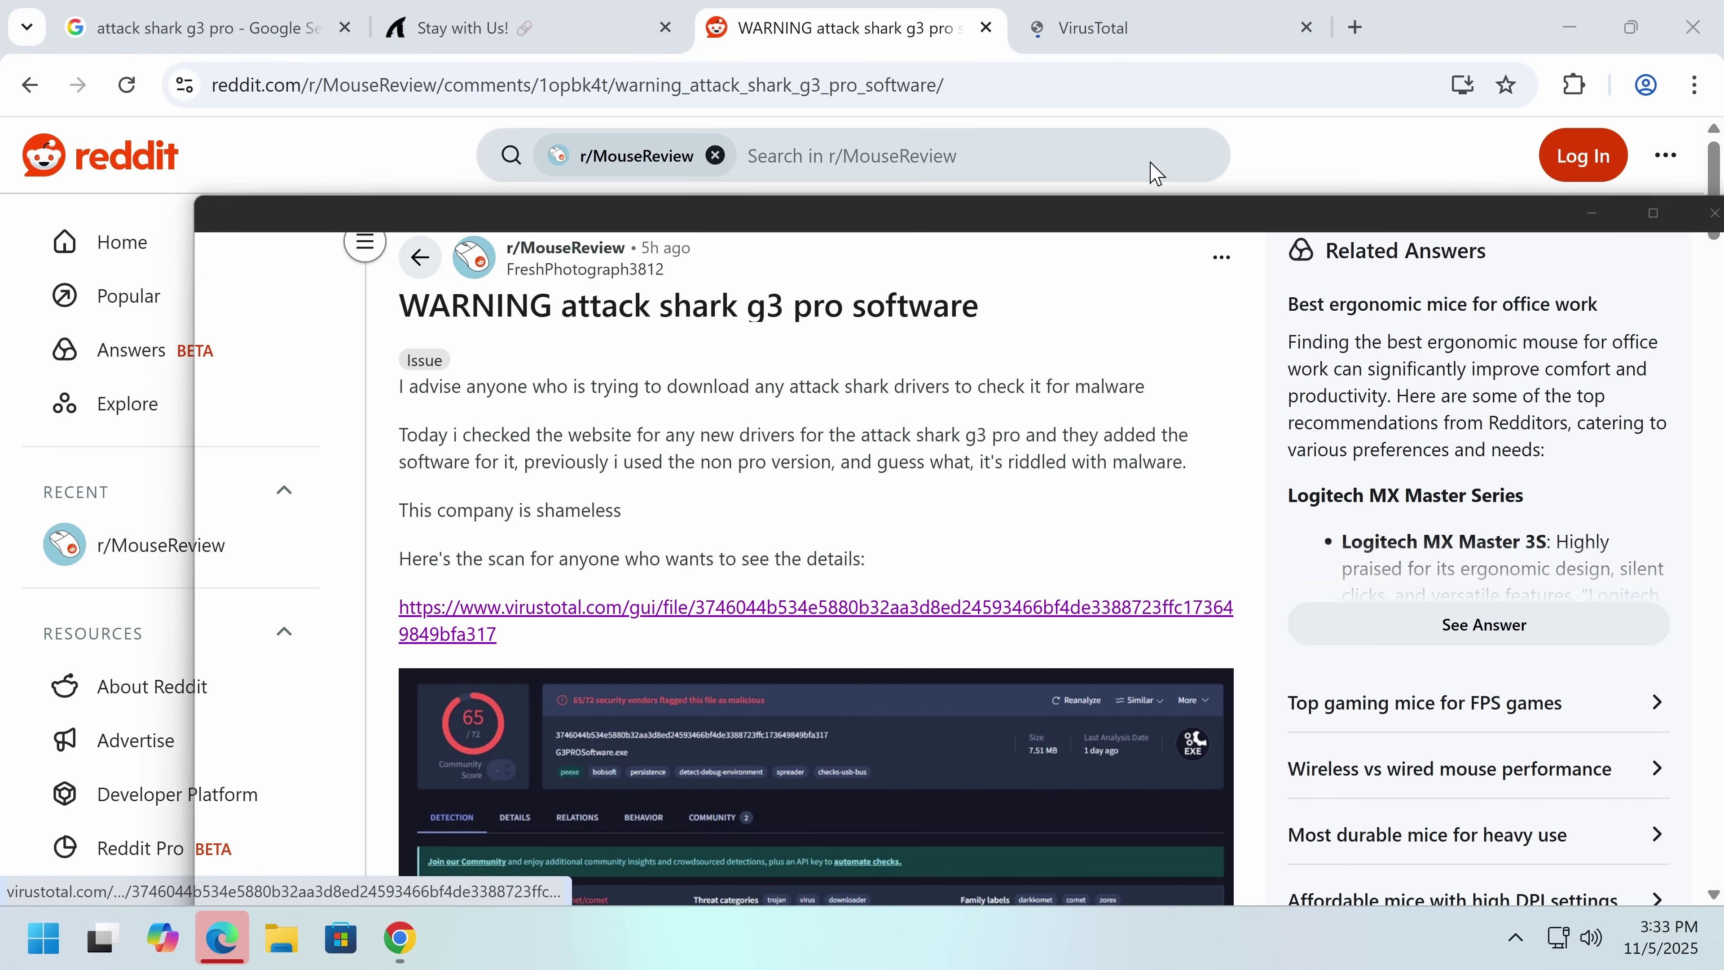
left_click(1049, 32)
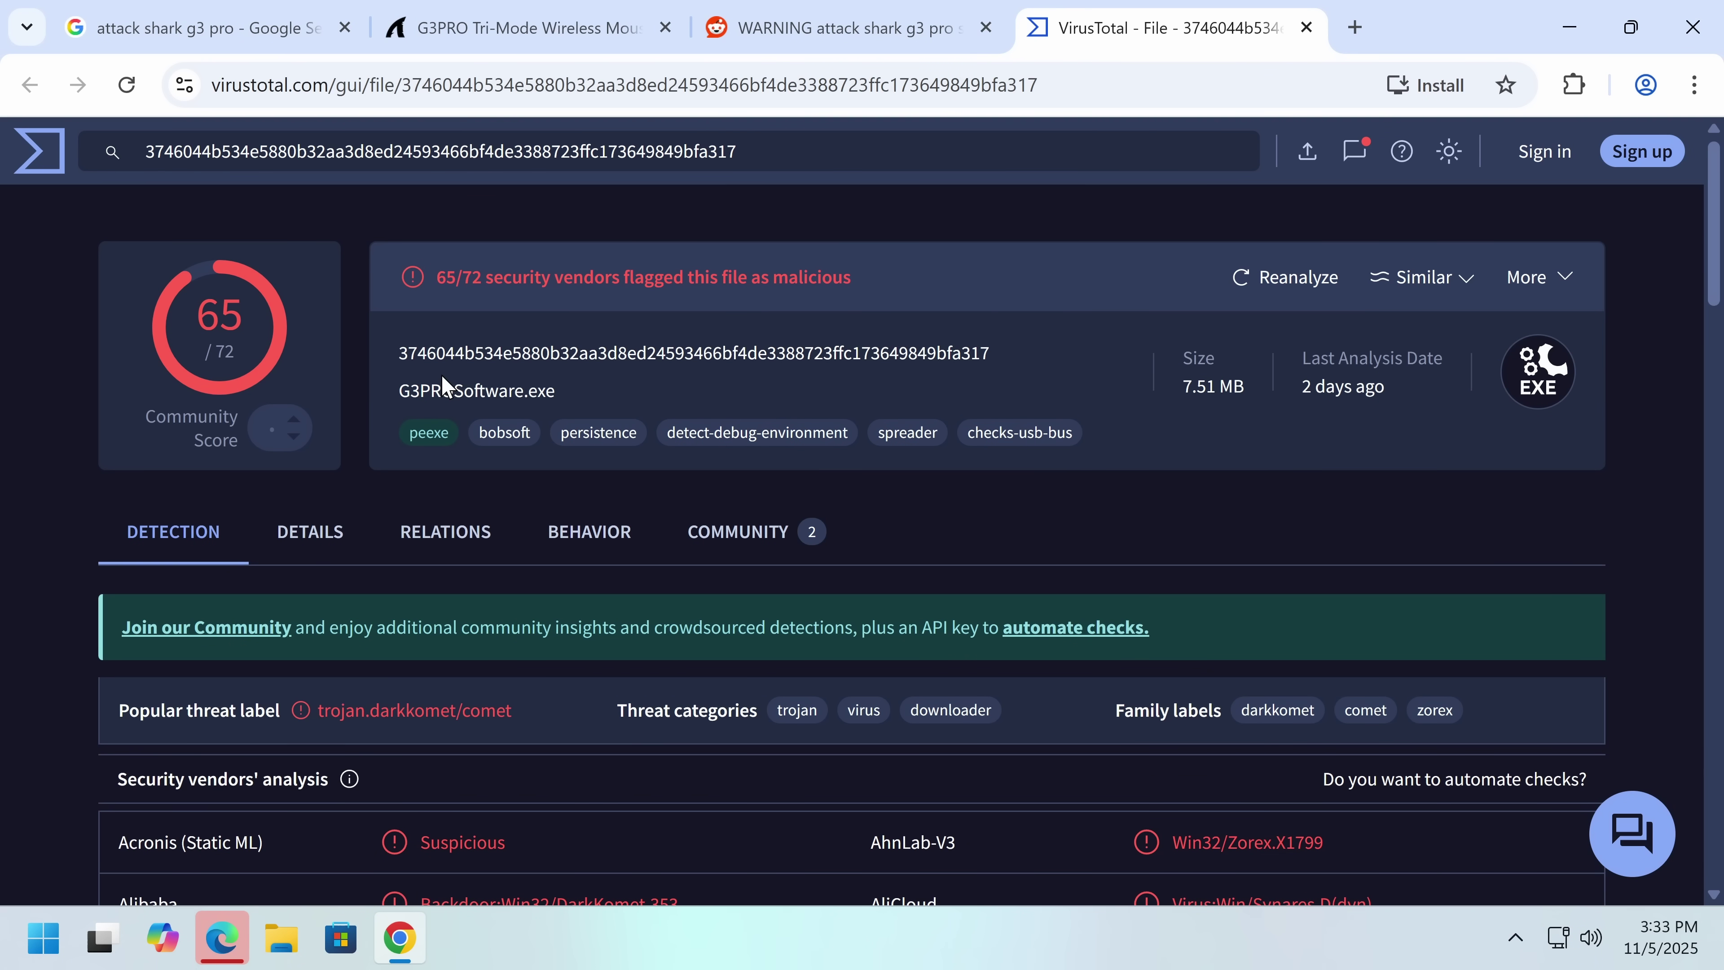
- Scroll the 65/72 G3PROSoftware.exe report down to the security vendors' detection table
scroll(443, 382, "down", 5)
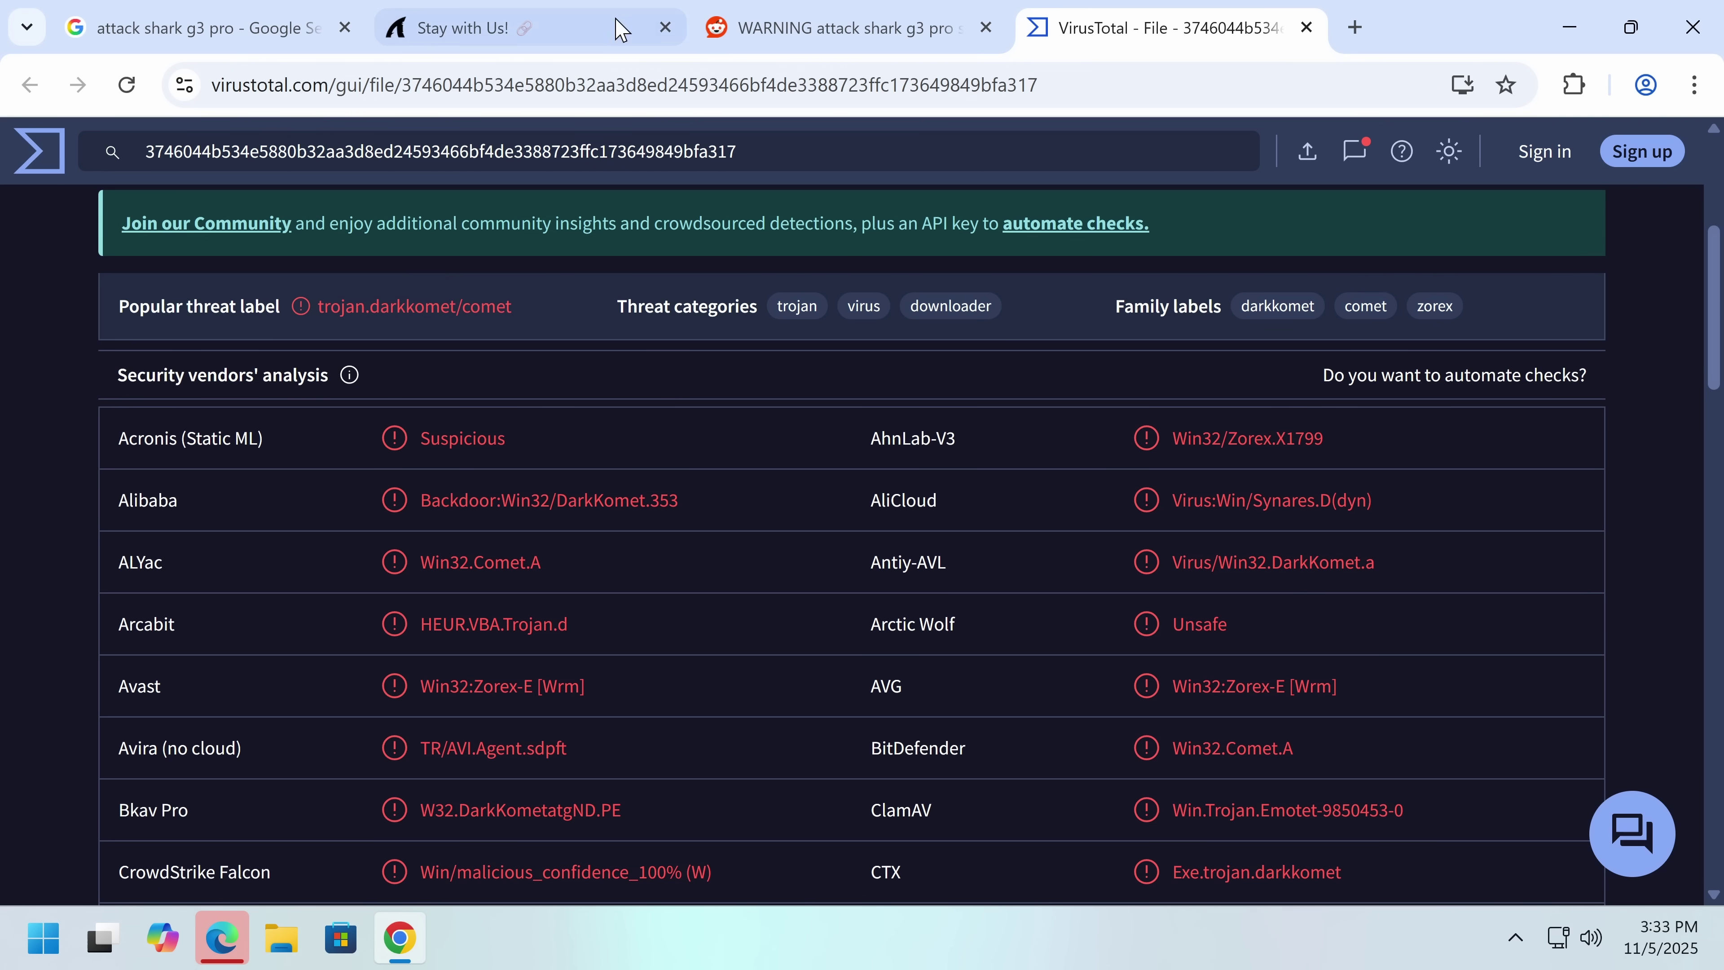
scroll(493, 373, "down", 4)
- Go from the G3PRO product page to Attack Shark's Support > Driver Download page
key("ctrl+2")
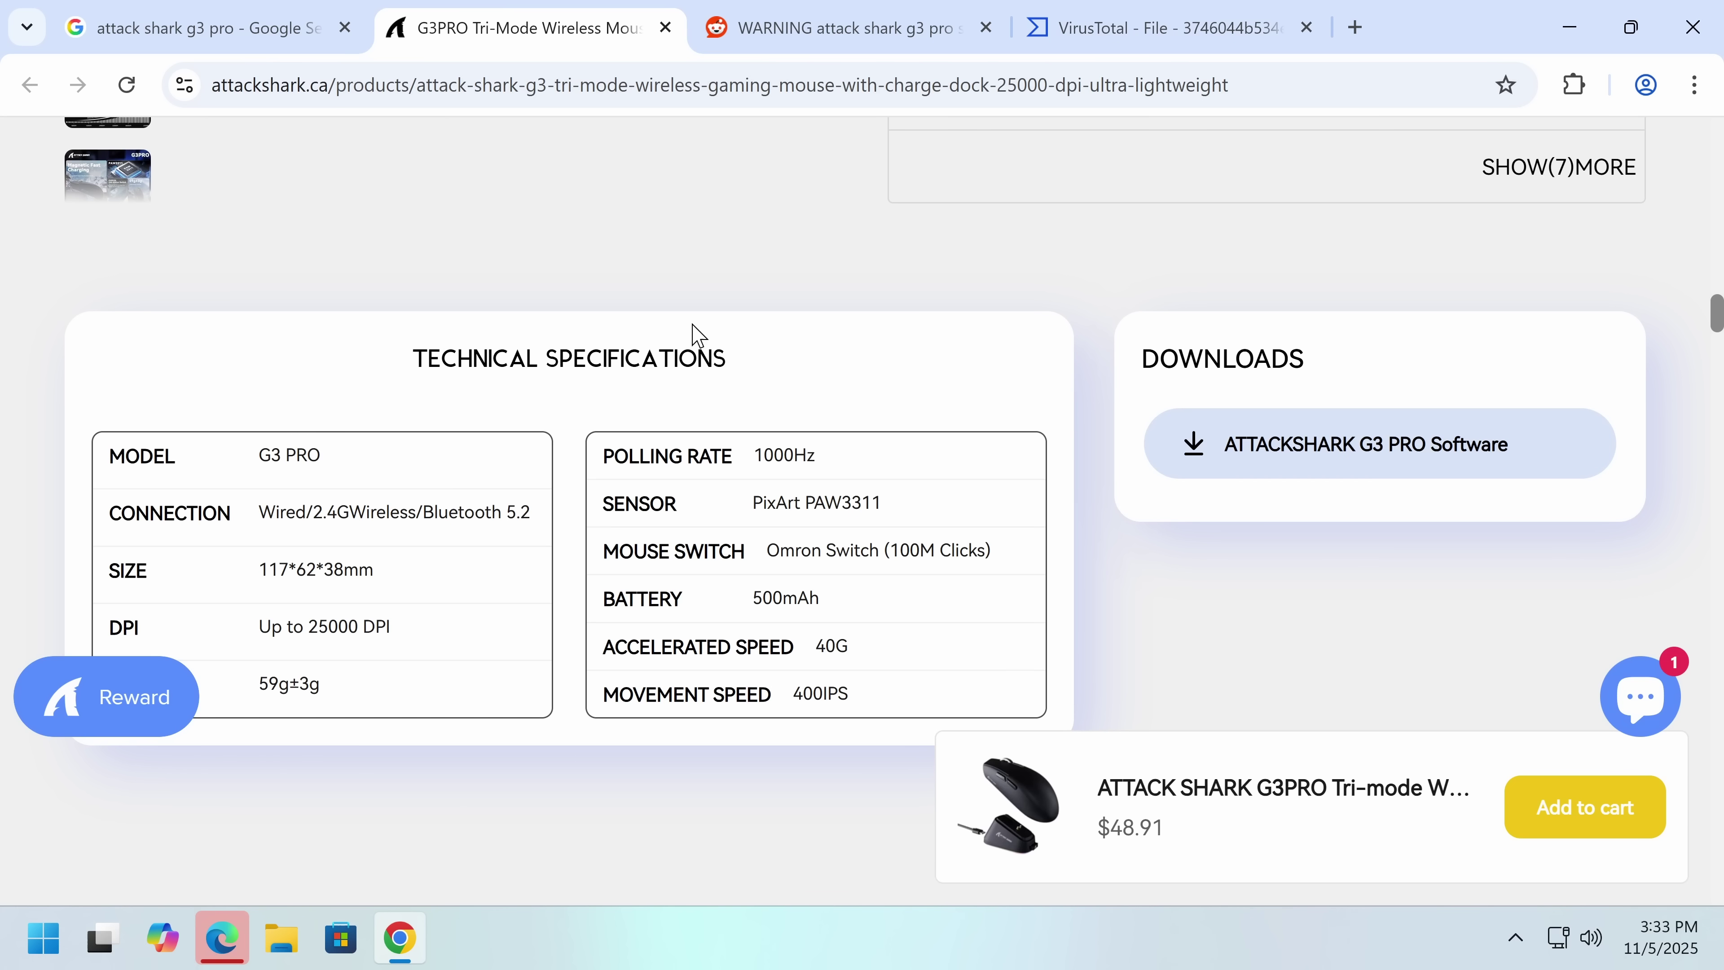
scroll(692, 339, "down", 5)
scroll(489, 439, "down", 14)
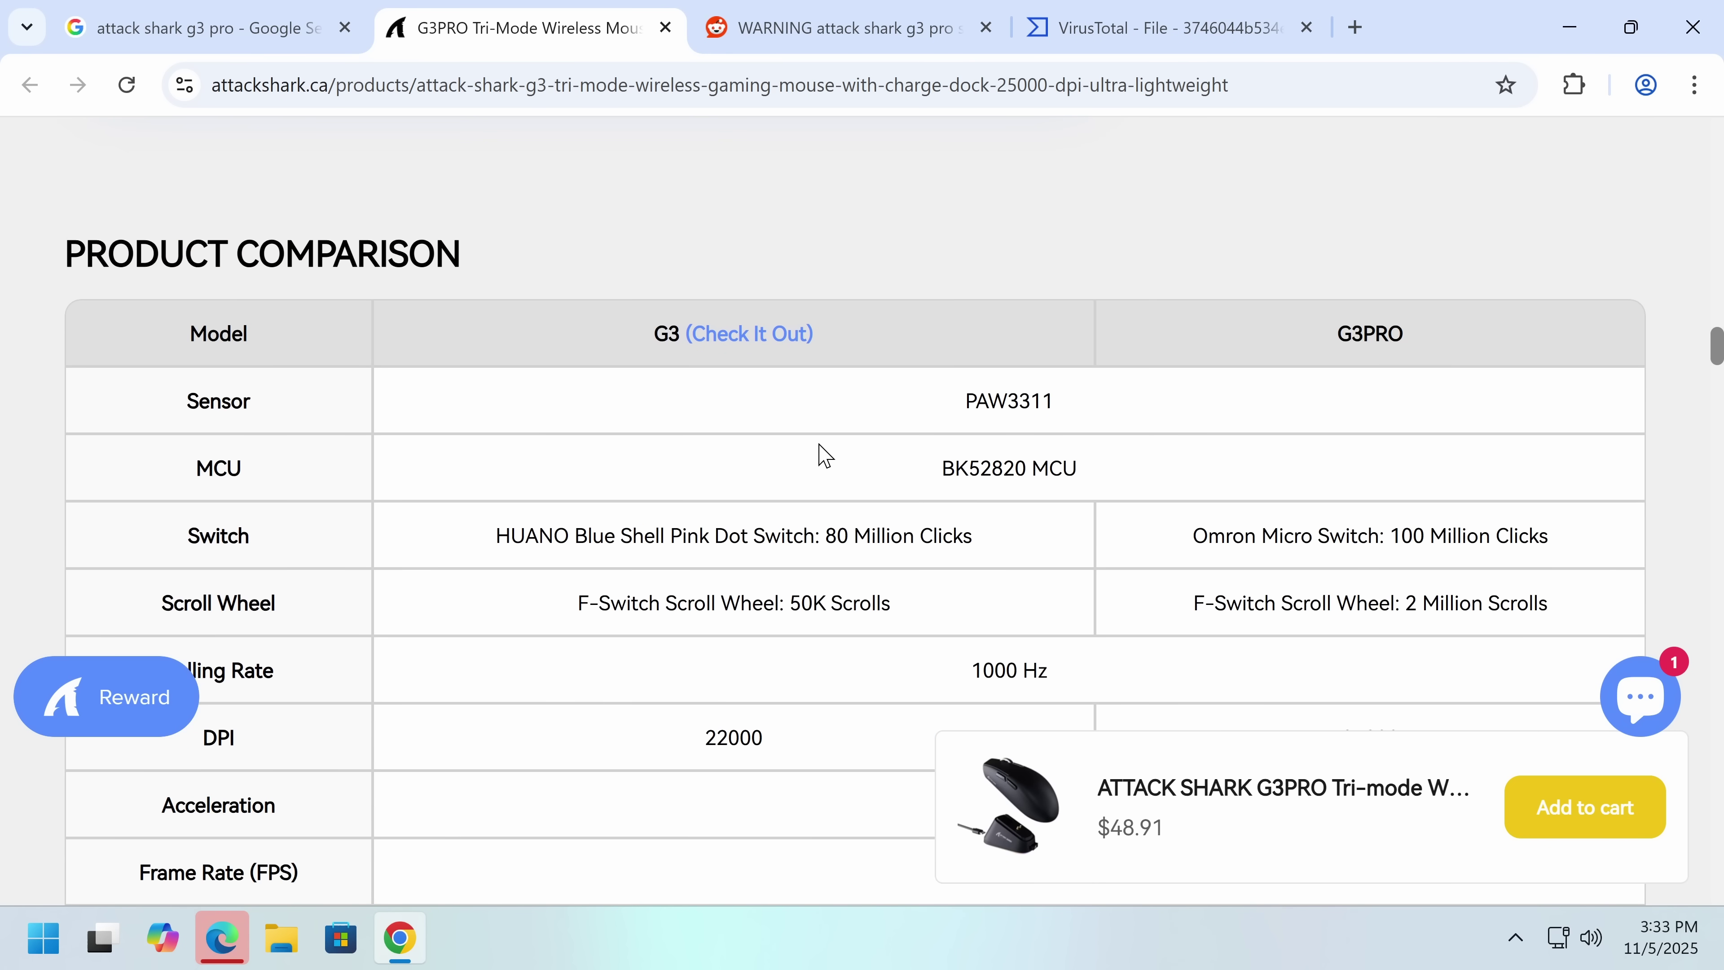
scroll(825, 454, "down", 20)
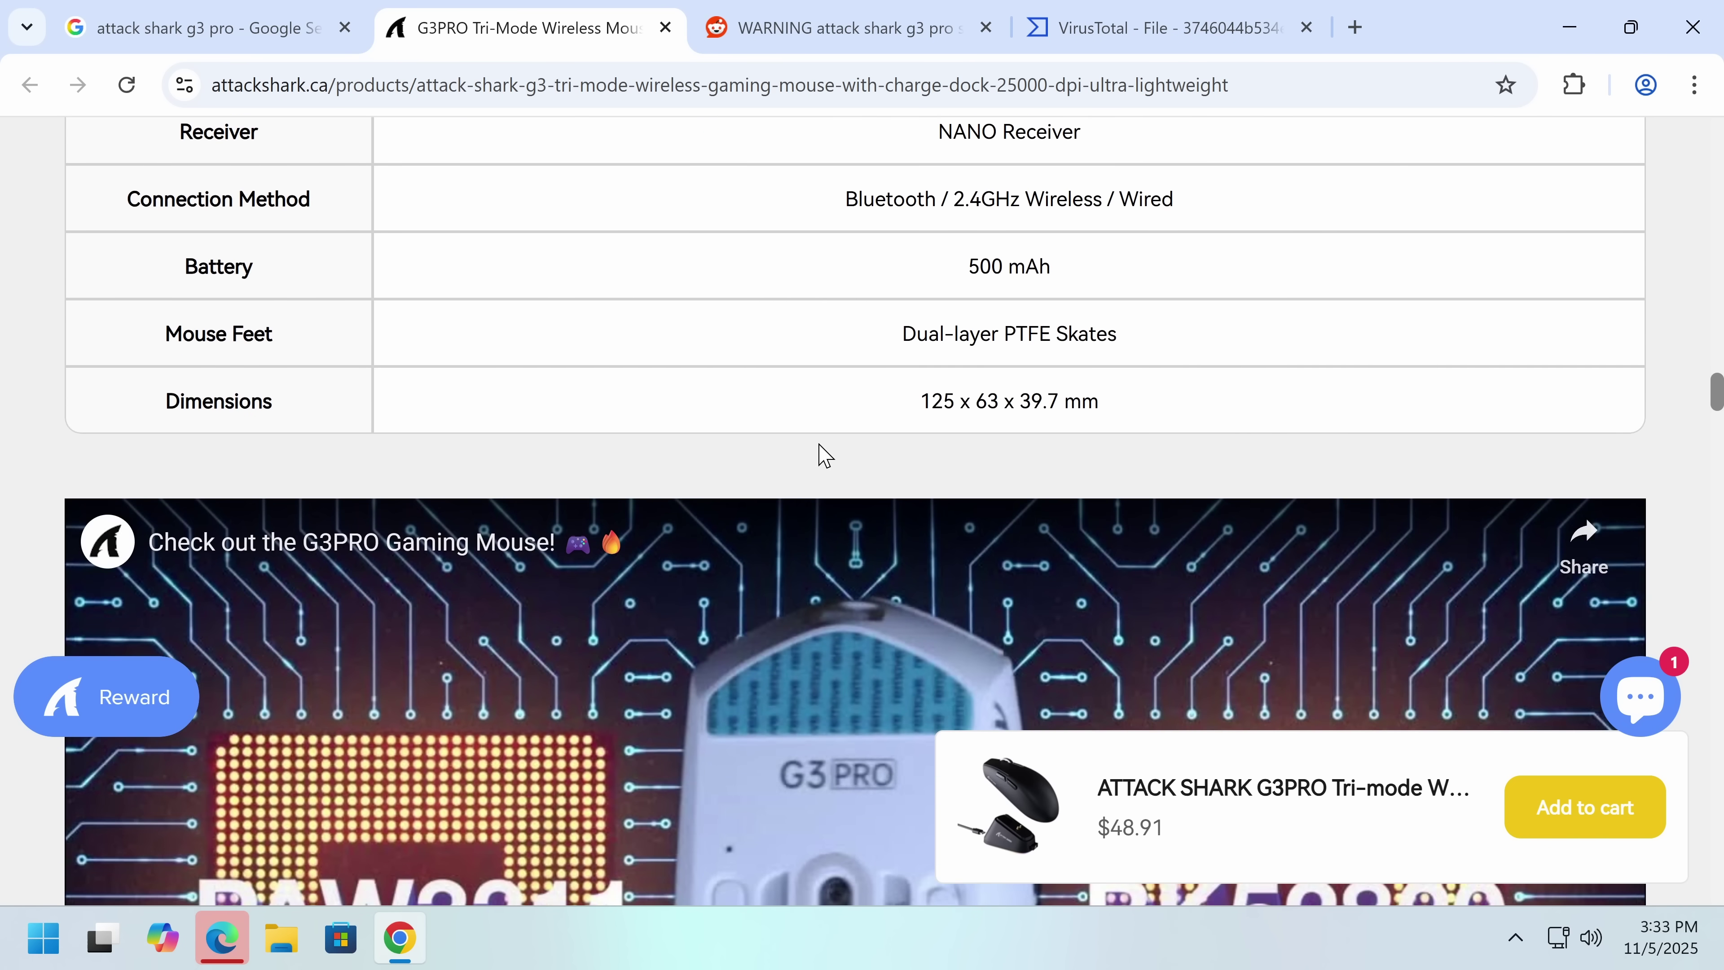
scroll(825, 453, "down", 20)
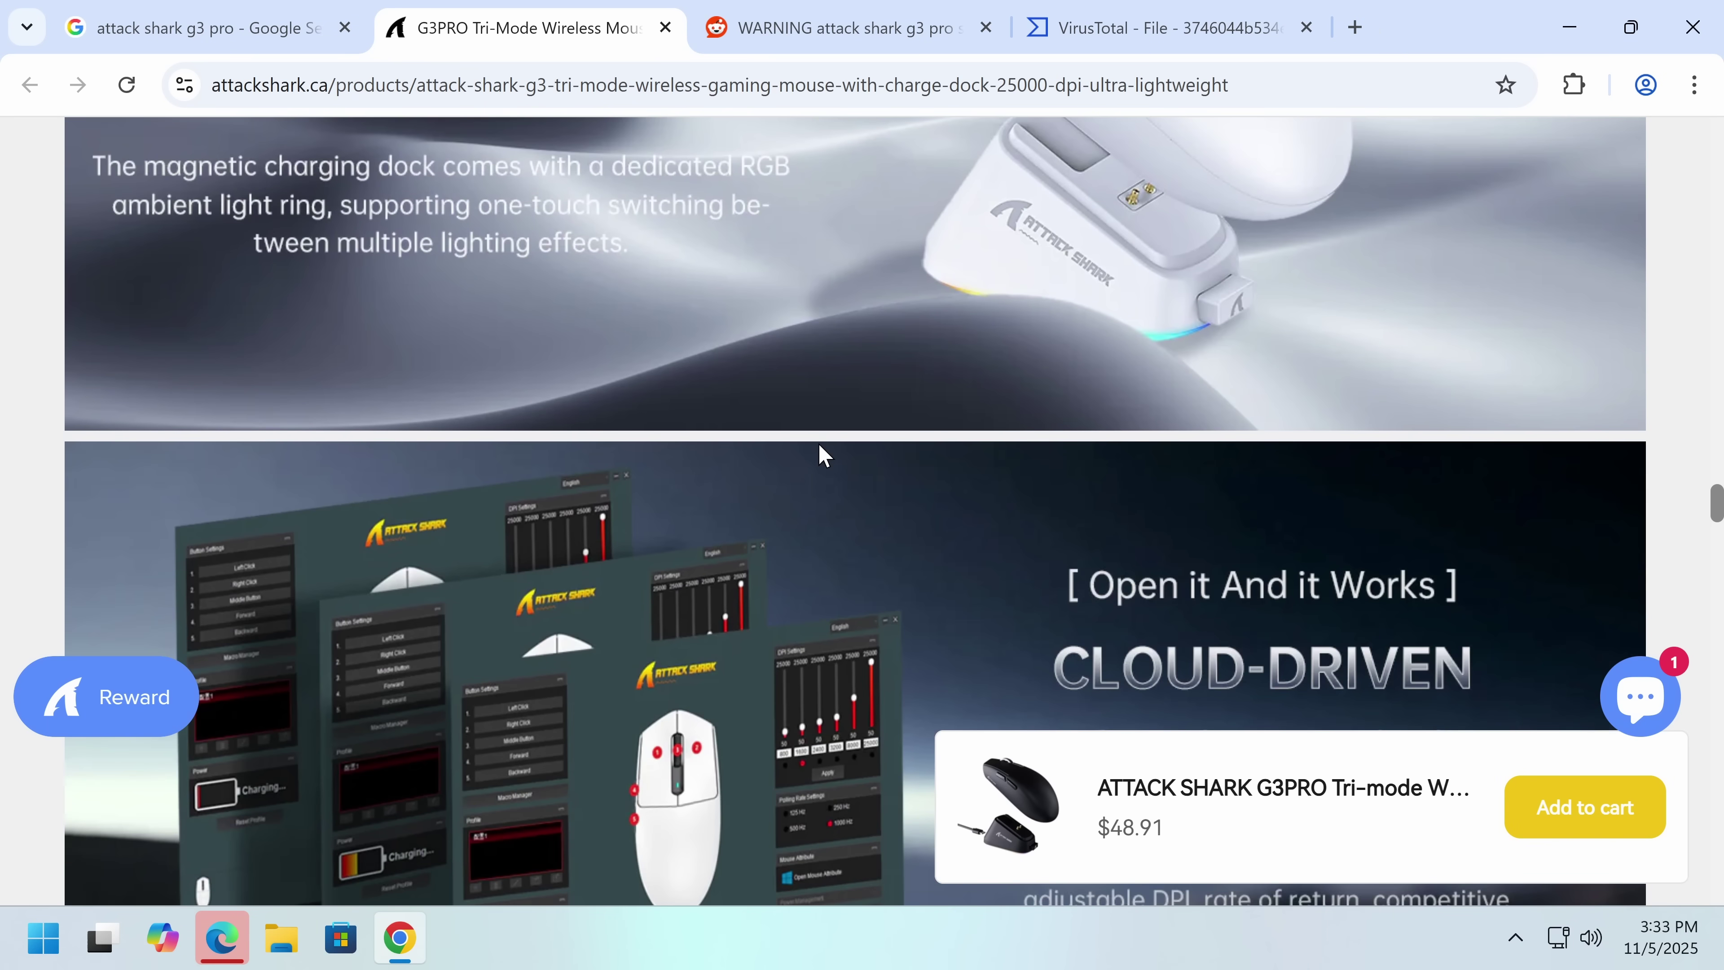
scroll(824, 454, "down", 20)
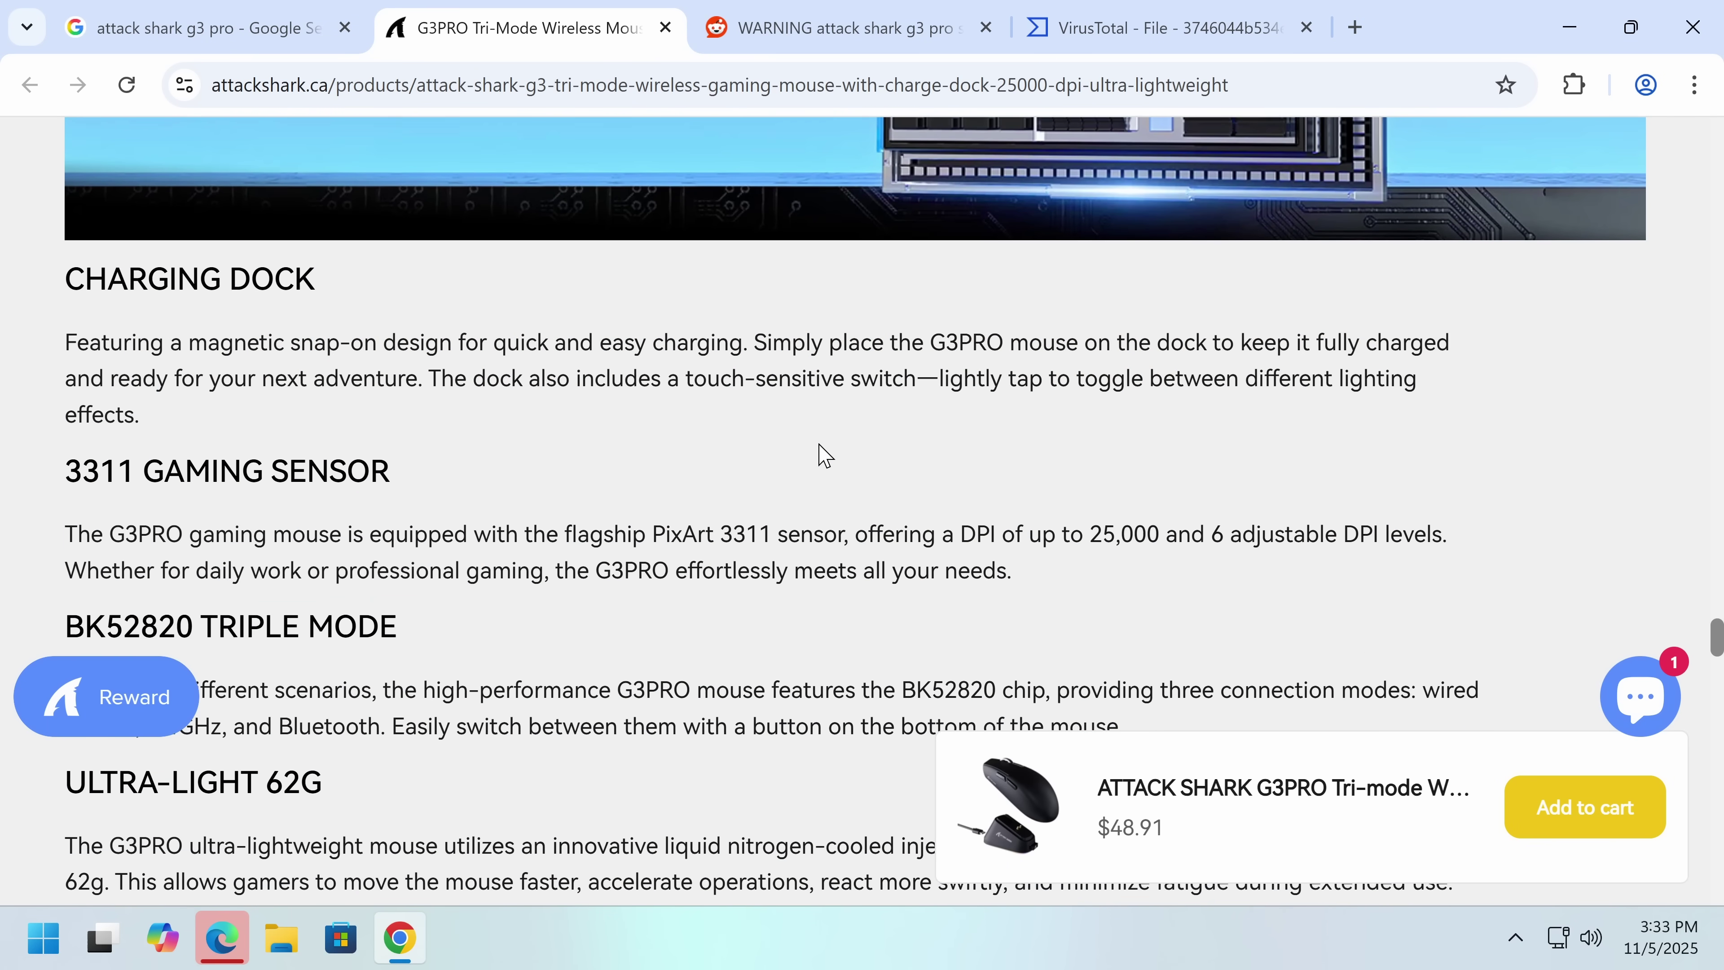
mouse_move(727, 314)
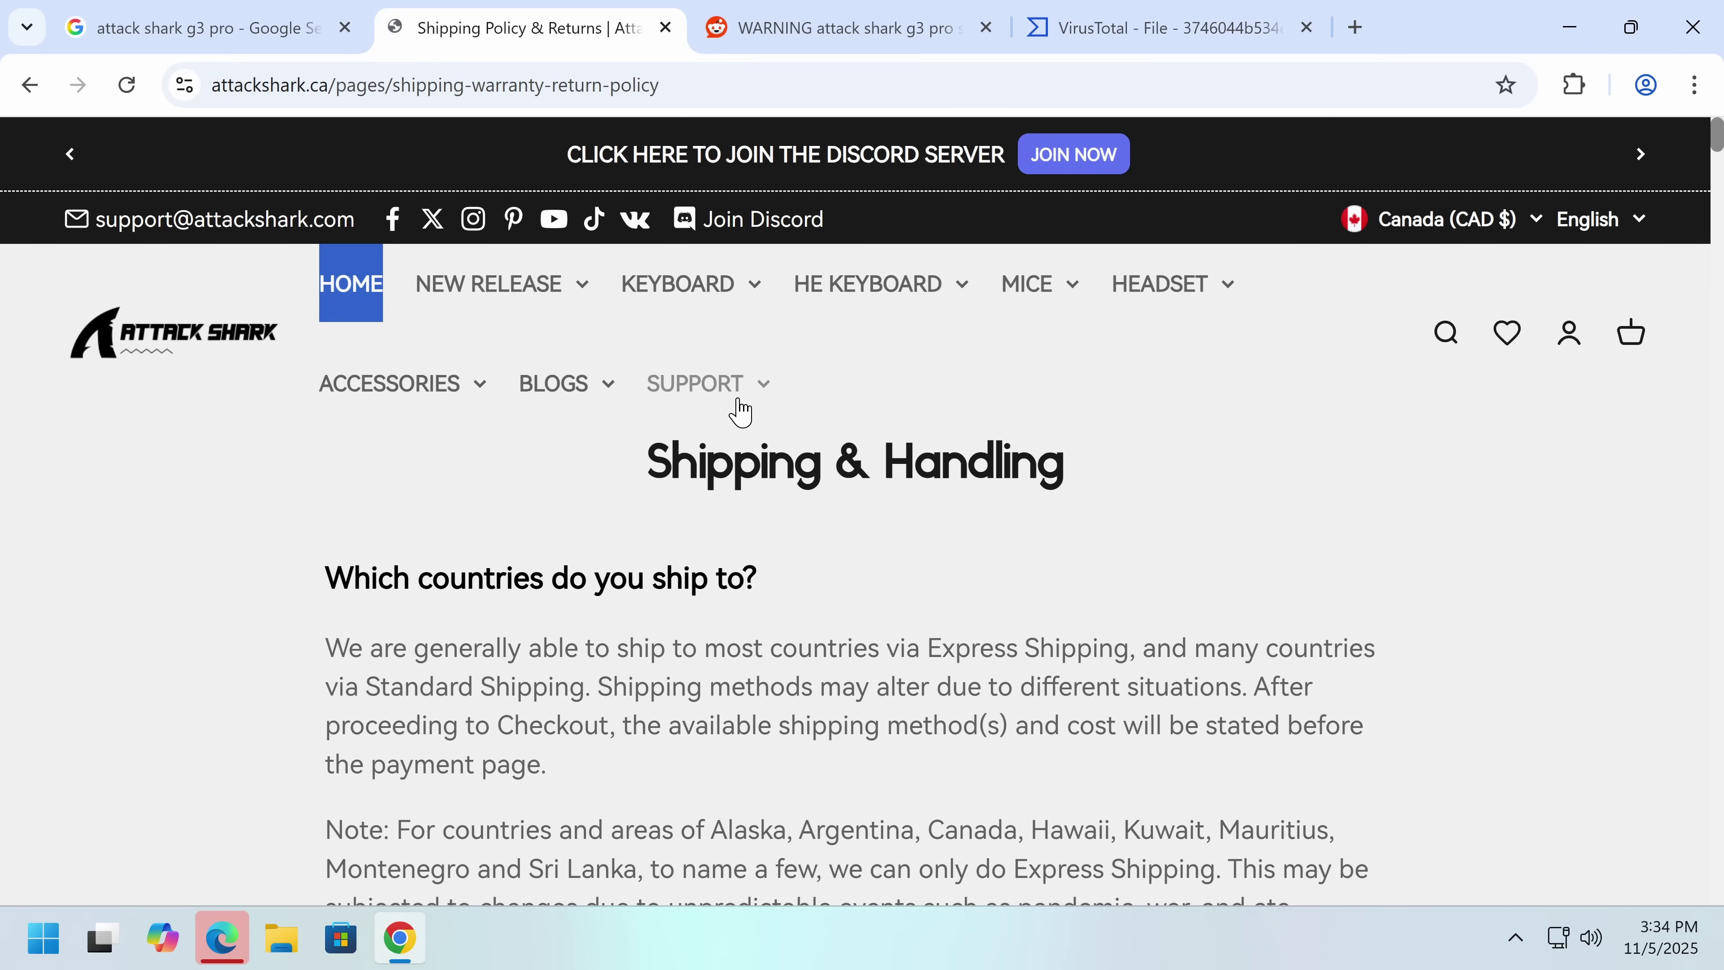
mouse_move(739, 391)
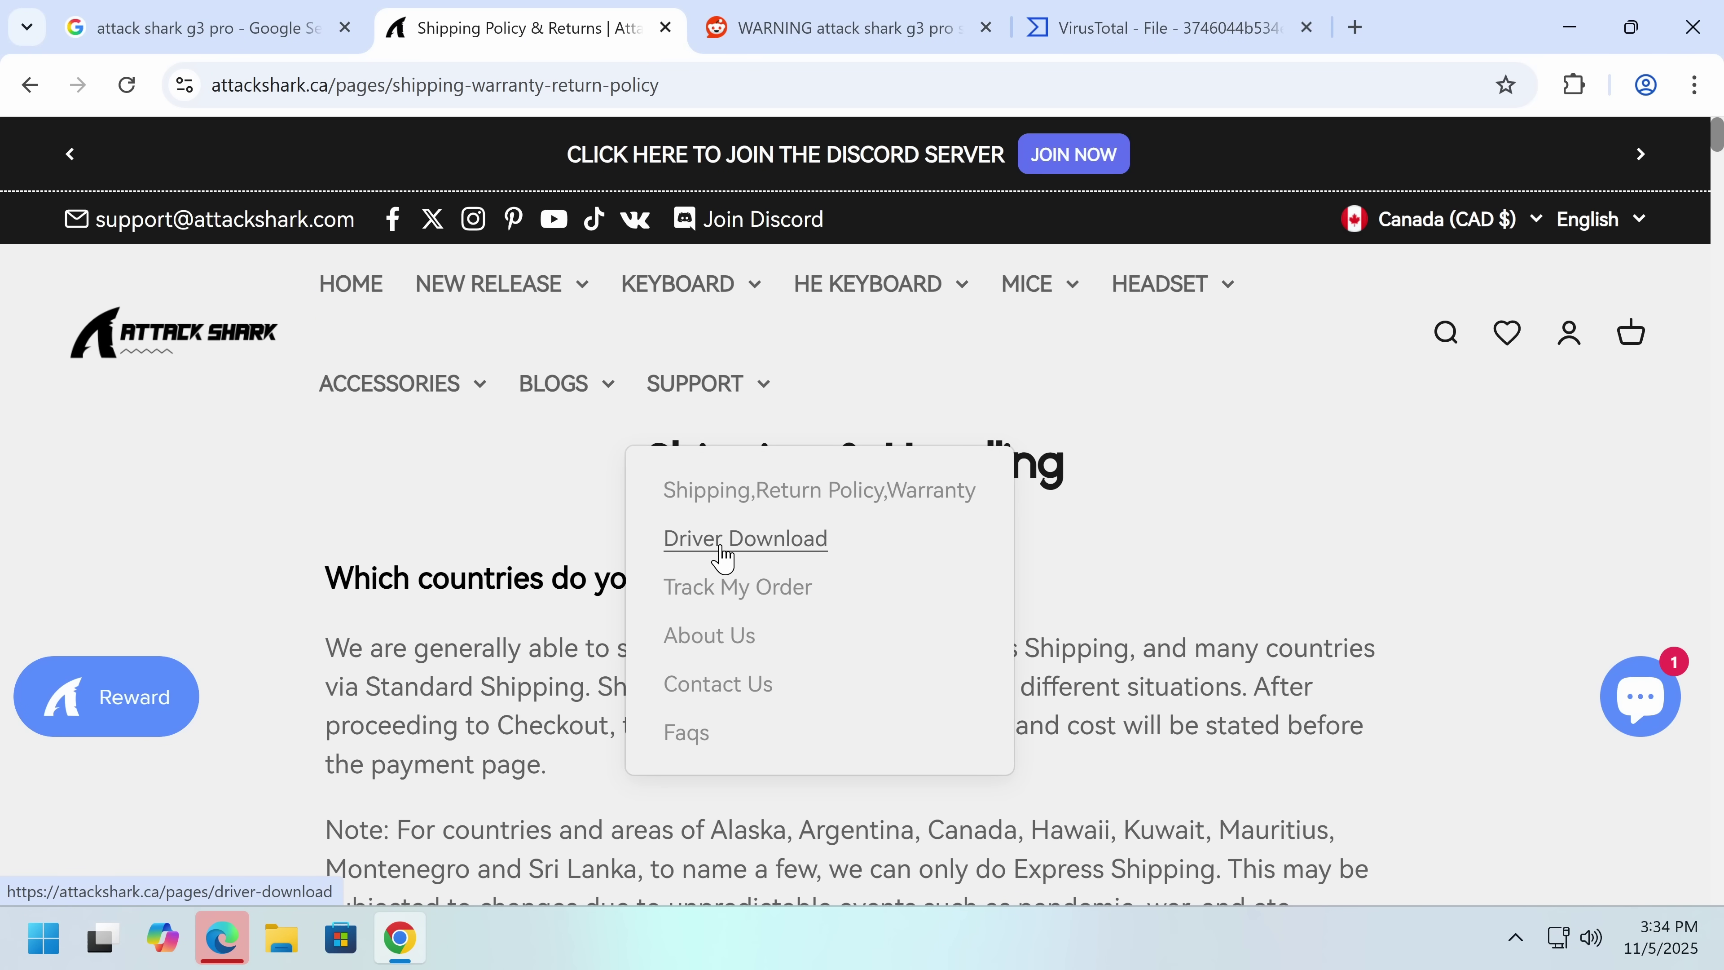
left_click(718, 543)
- Search the driver list for g3 and filter it to MOUSE drivers
scroll(719, 558, "down", 5)
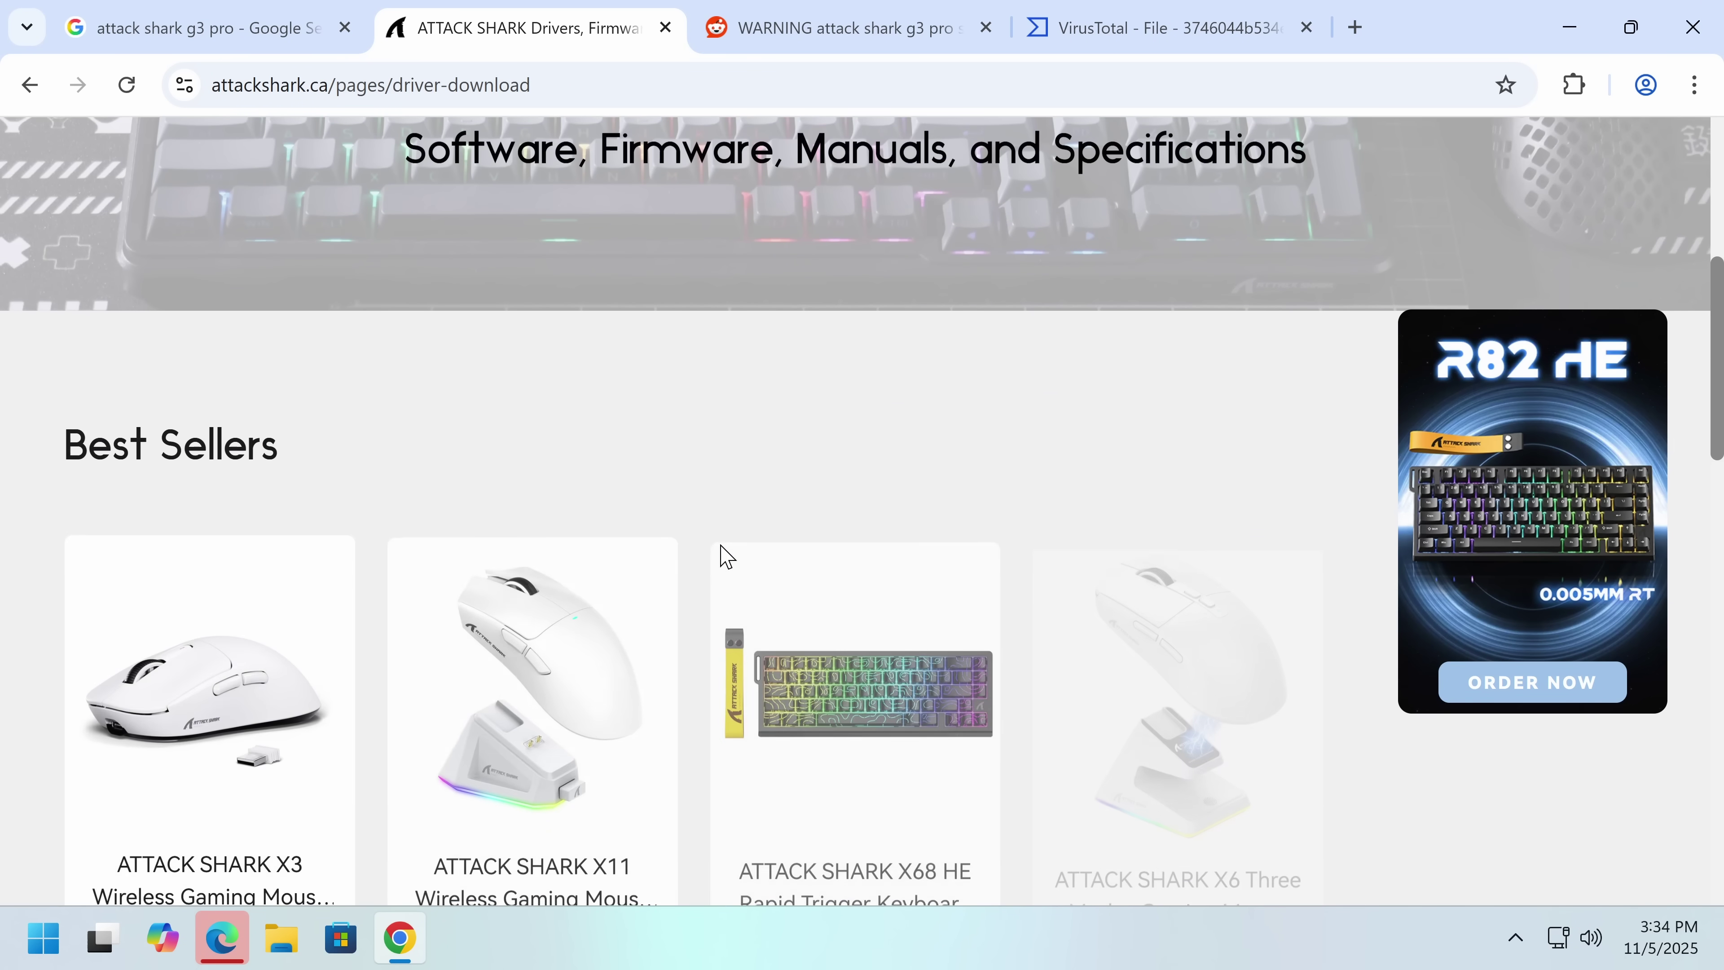
scroll(428, 602, "down", 8)
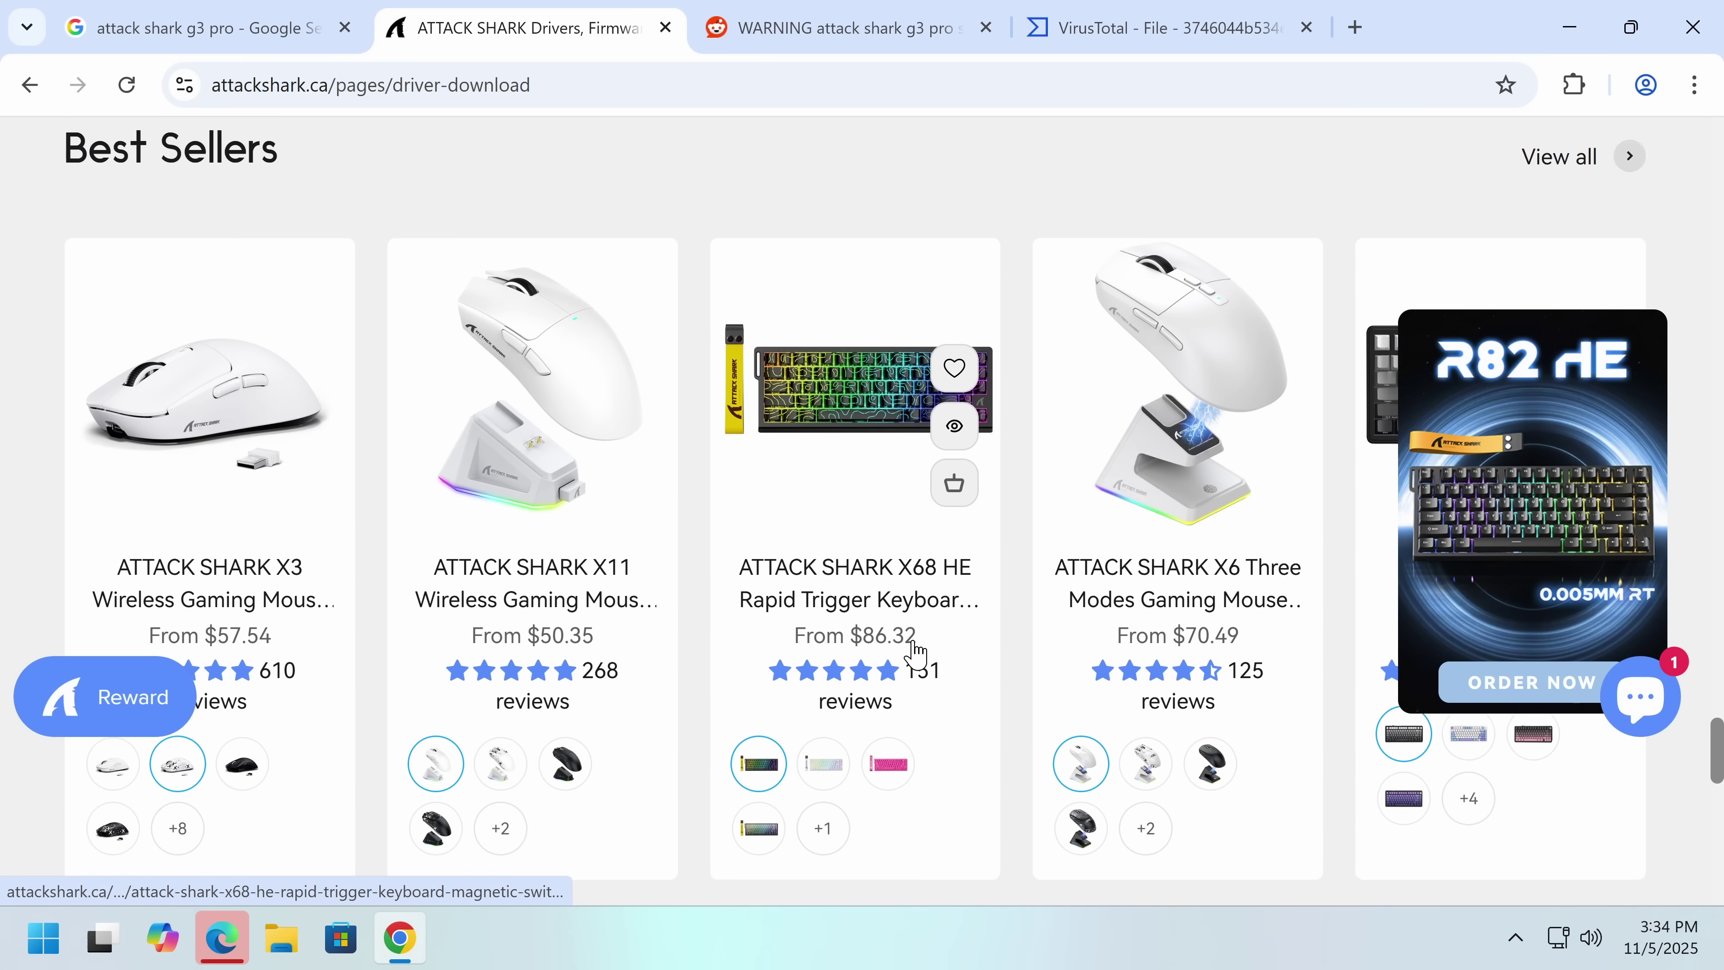
scroll(872, 601, "up", 15)
scroll(872, 601, "up", 10)
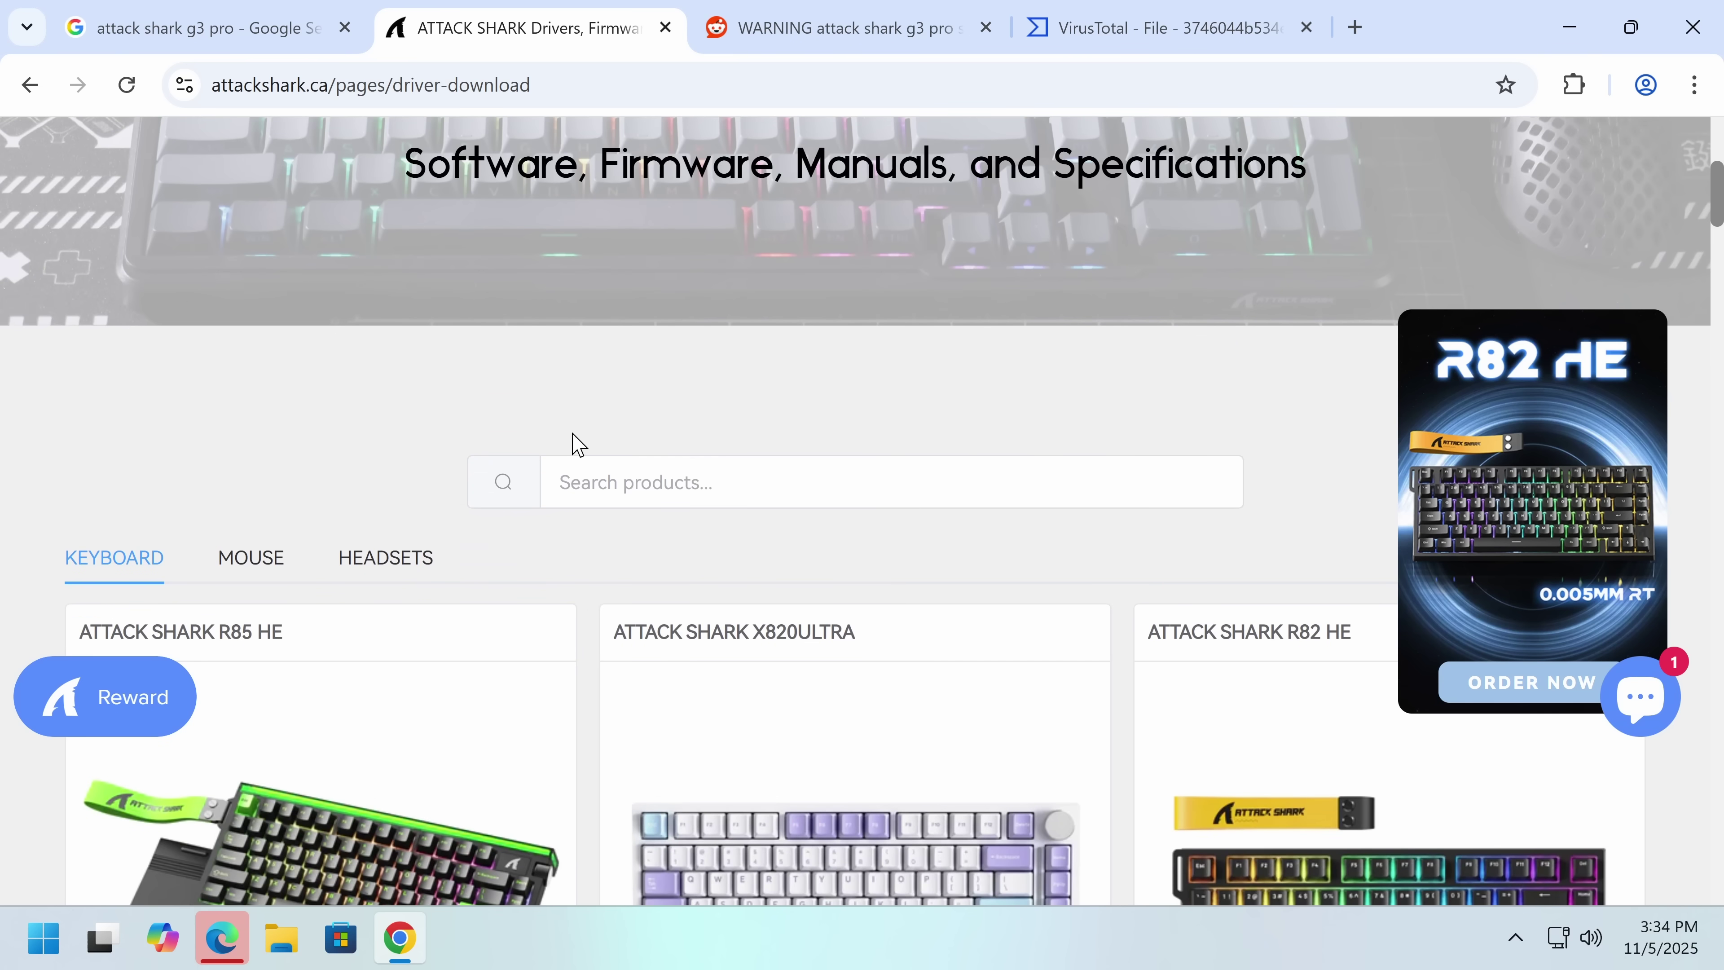
left_click(577, 481)
type("g3")
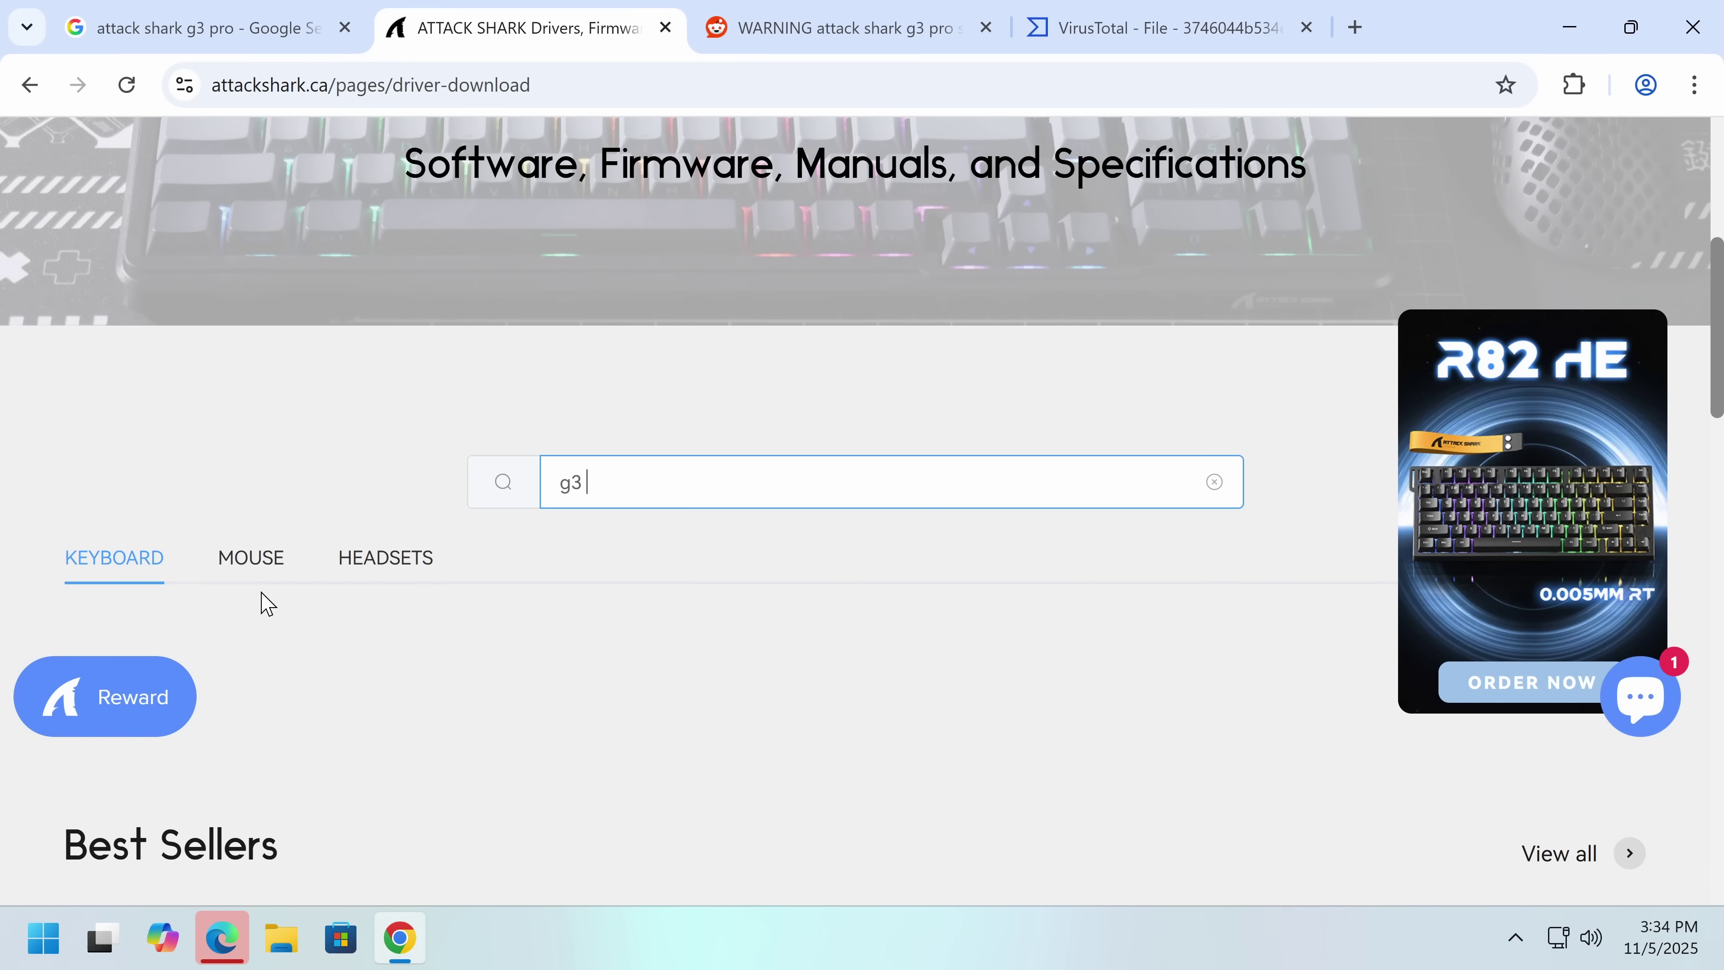
left_click(248, 563)
- Download G3Software.exe from the ATTACK SHARK G3 card and keep the unverified file
scroll(475, 611, "down", 6)
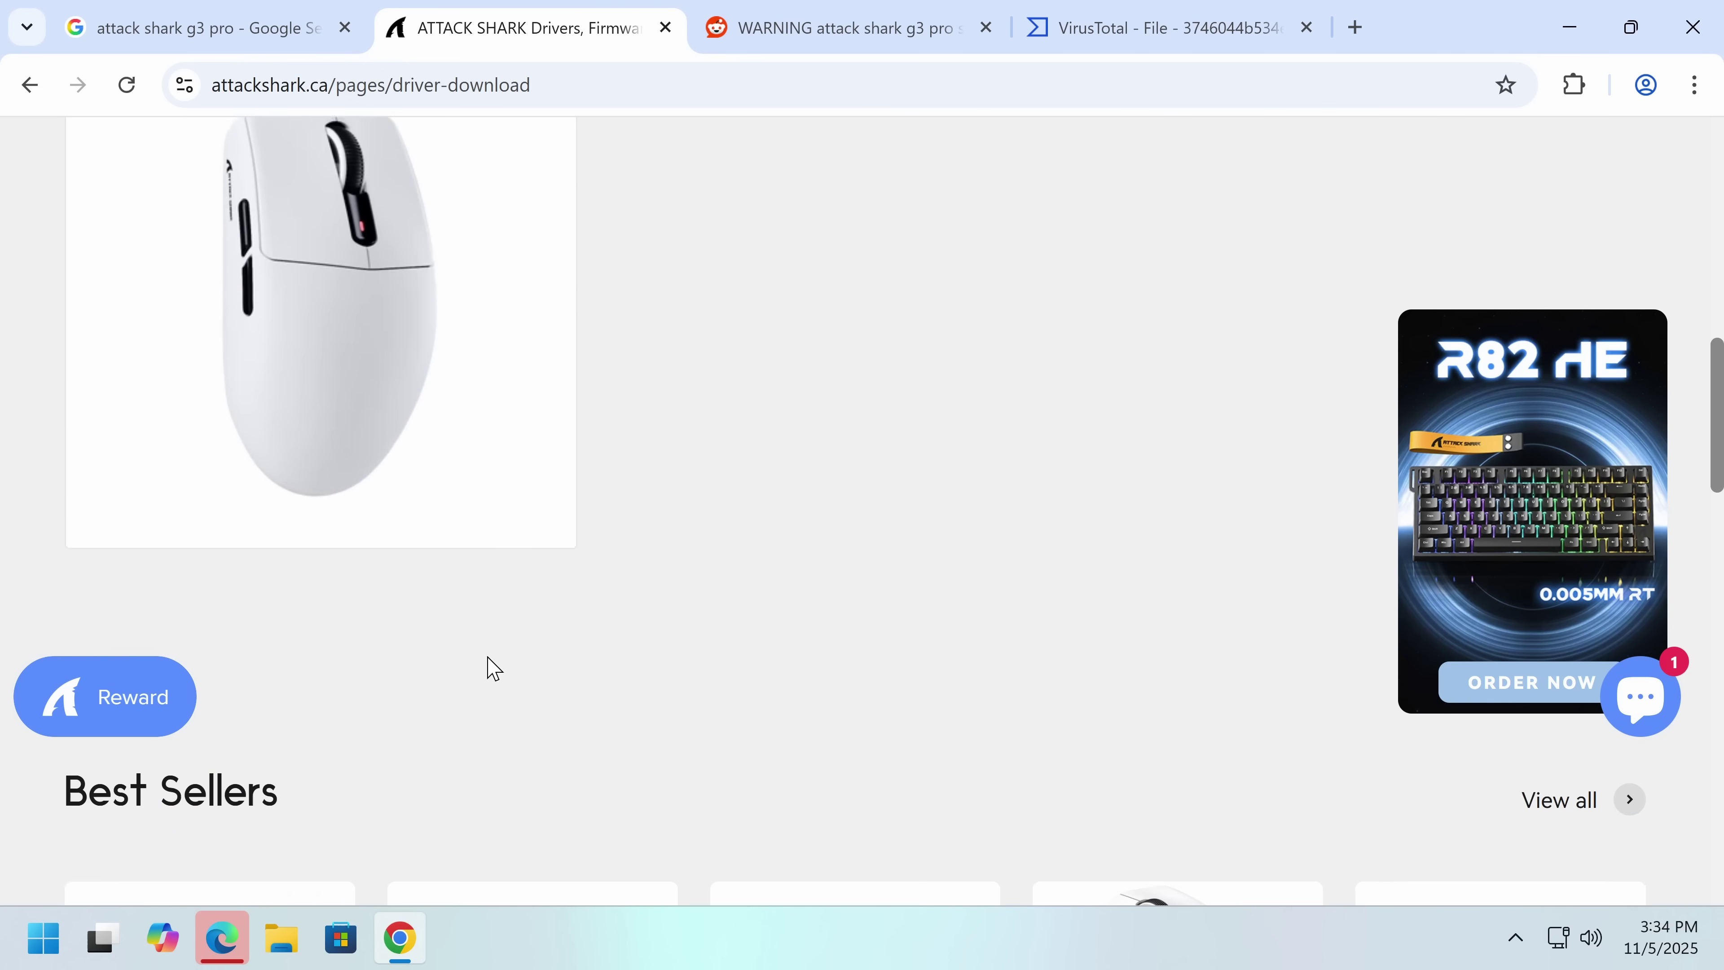
scroll(599, 608, "up", 5)
left_click(567, 556)
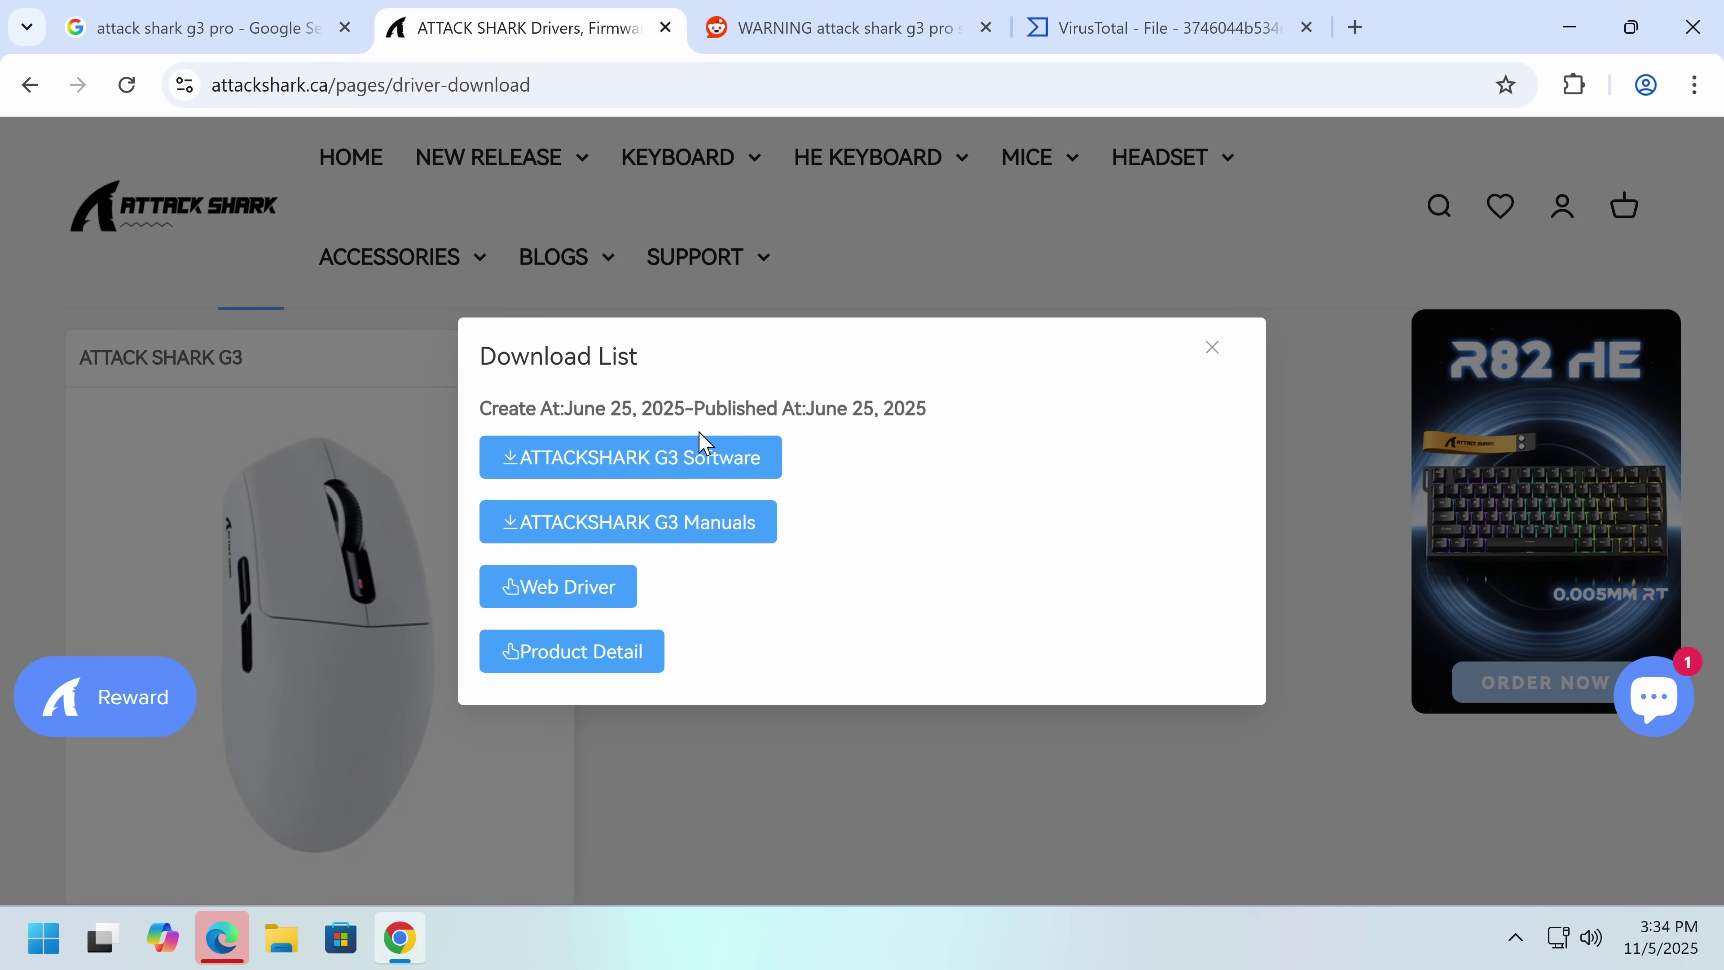
left_click(638, 470)
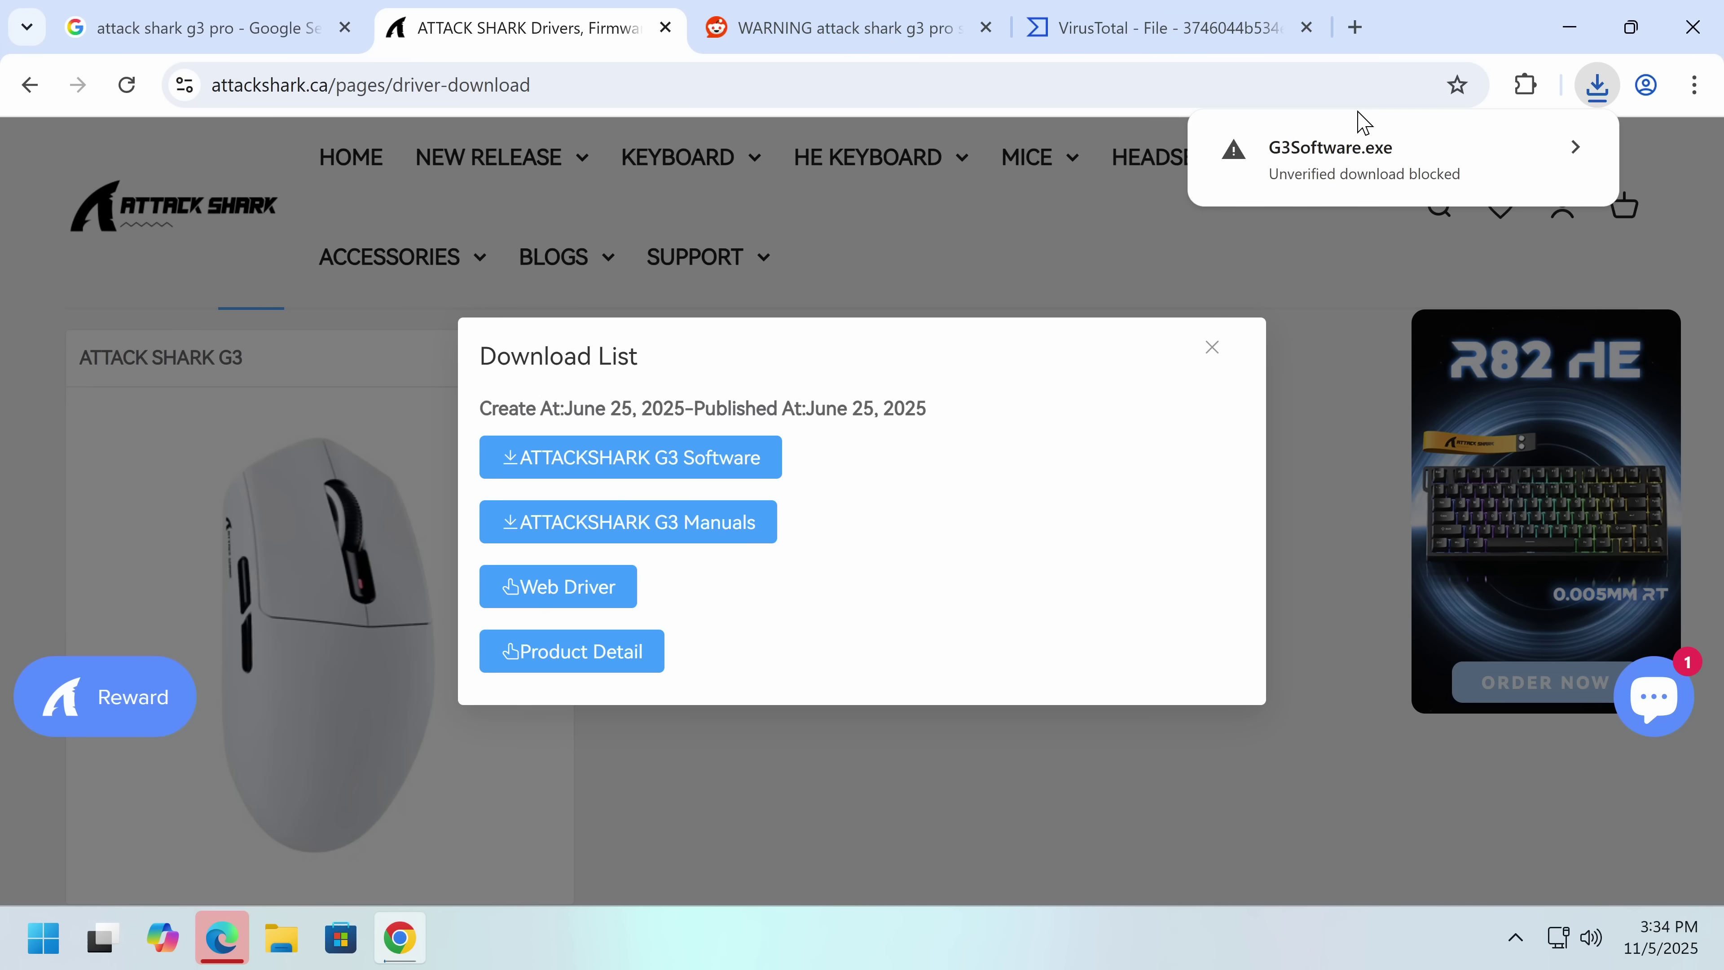
left_click(1388, 152)
left_click(1459, 311)
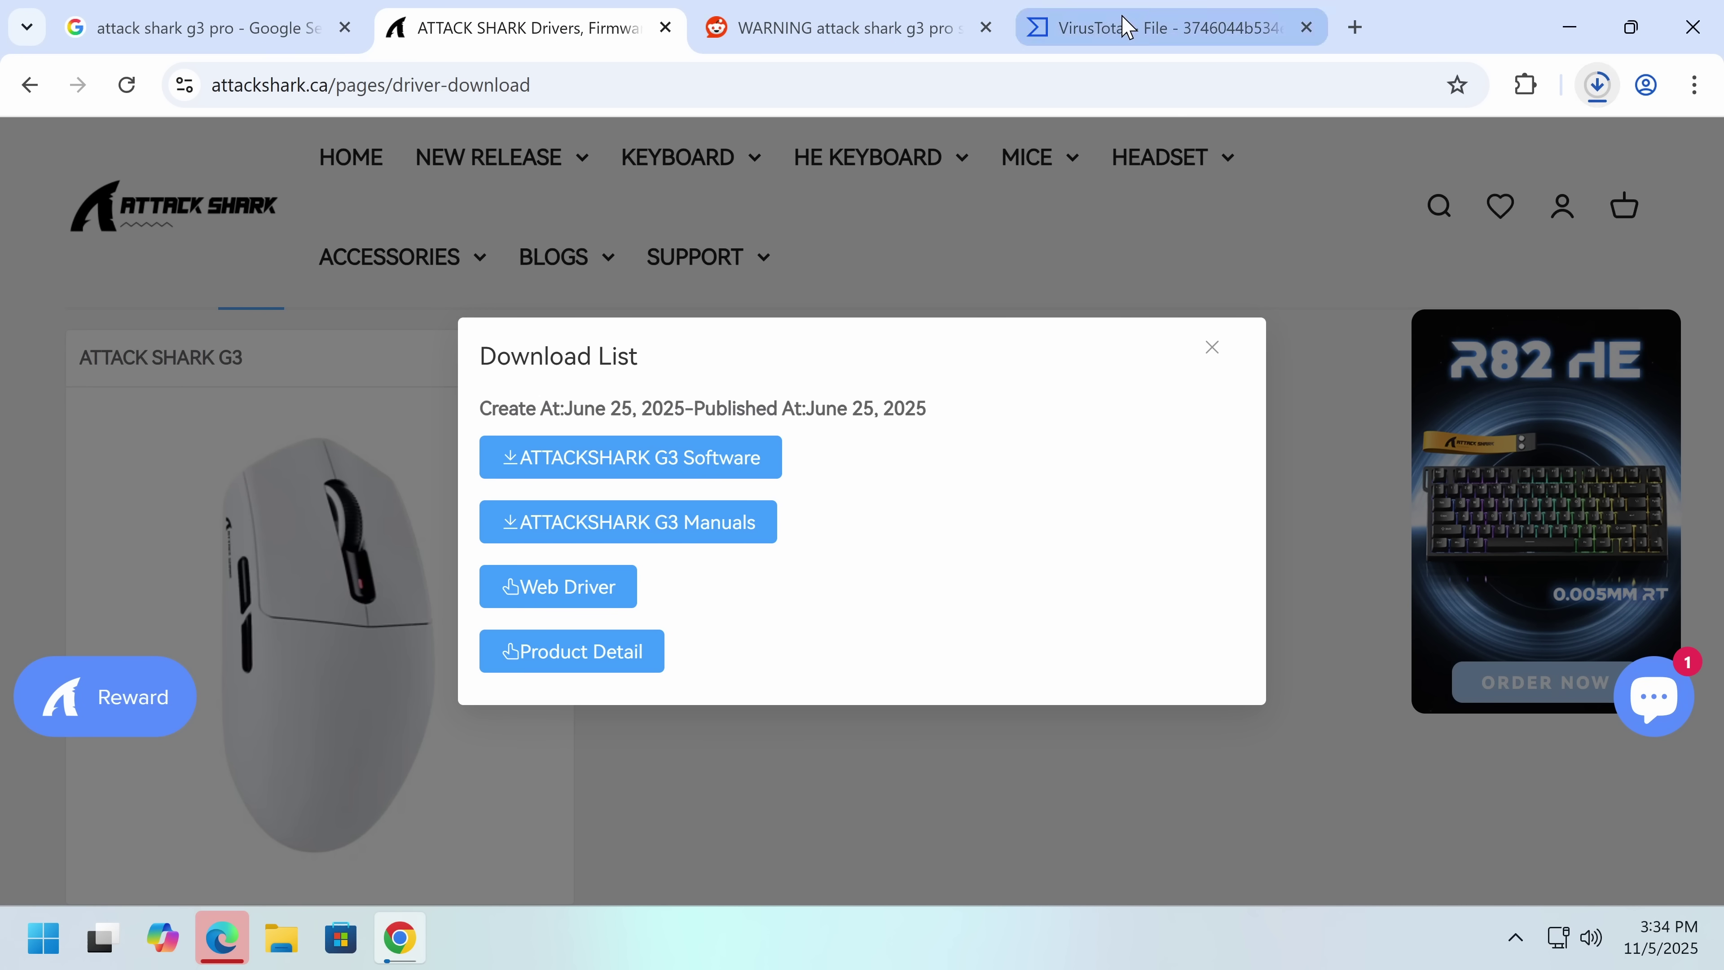
- Upload G3Software.exe from Downloads to VirusTotal for a clean 0/72 report
left_click(1127, 27)
scroll(382, 303, "up", 8)
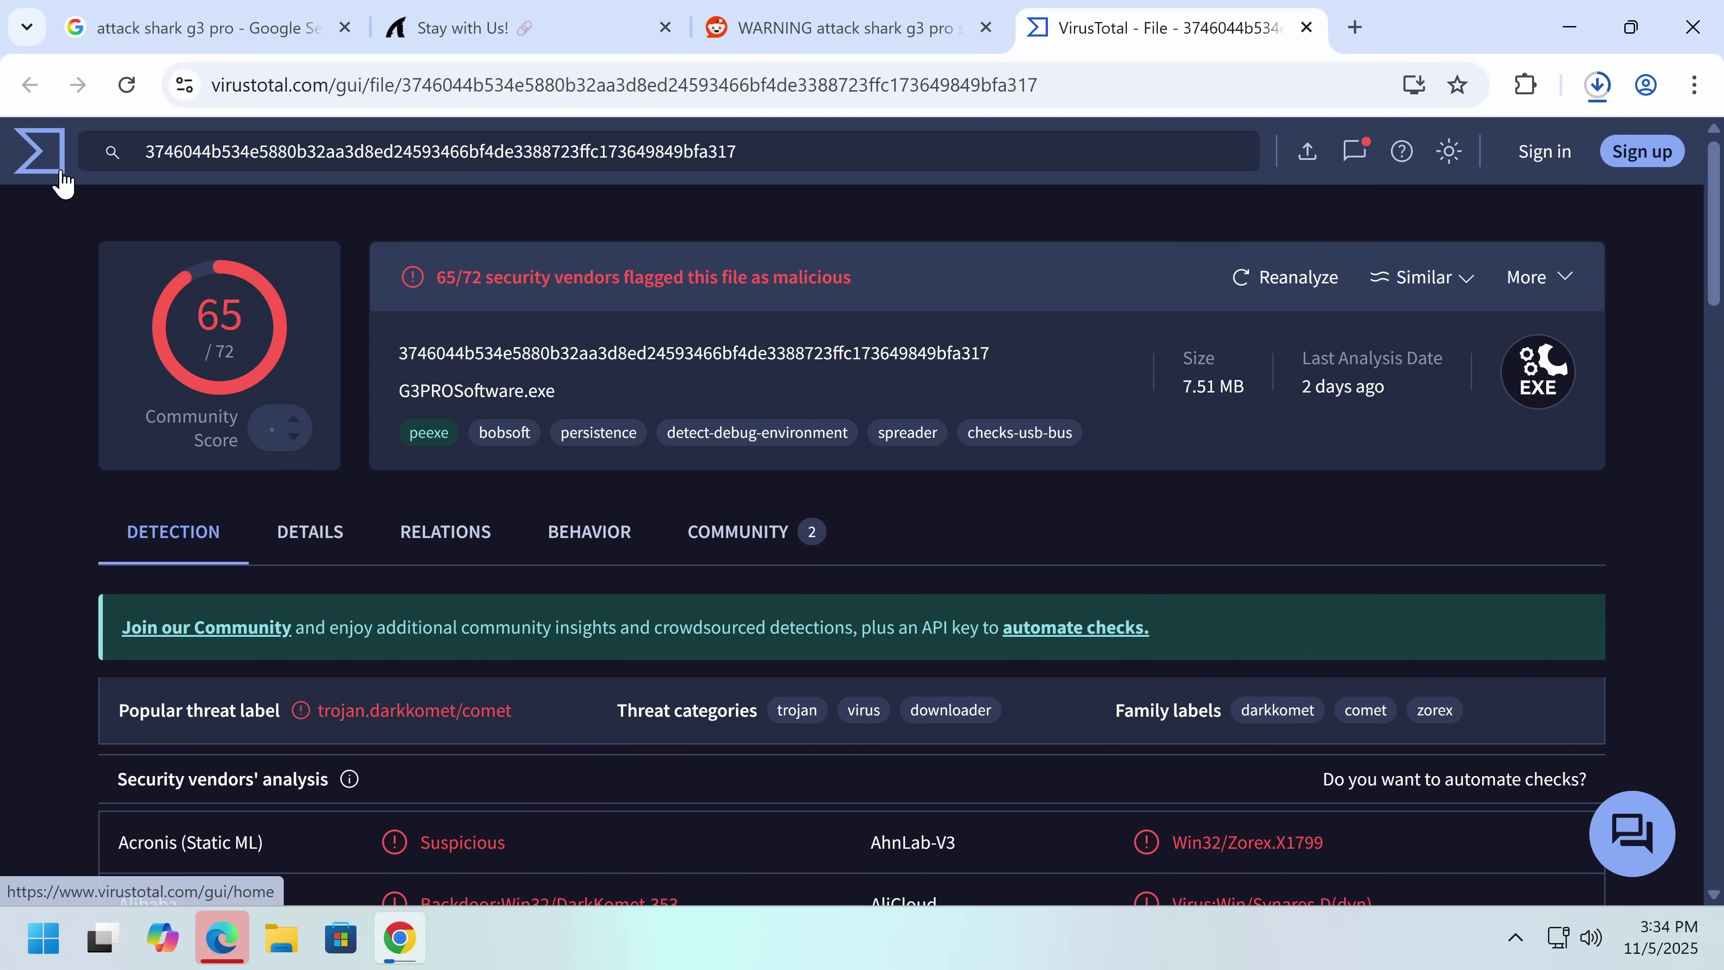
left_click(47, 159)
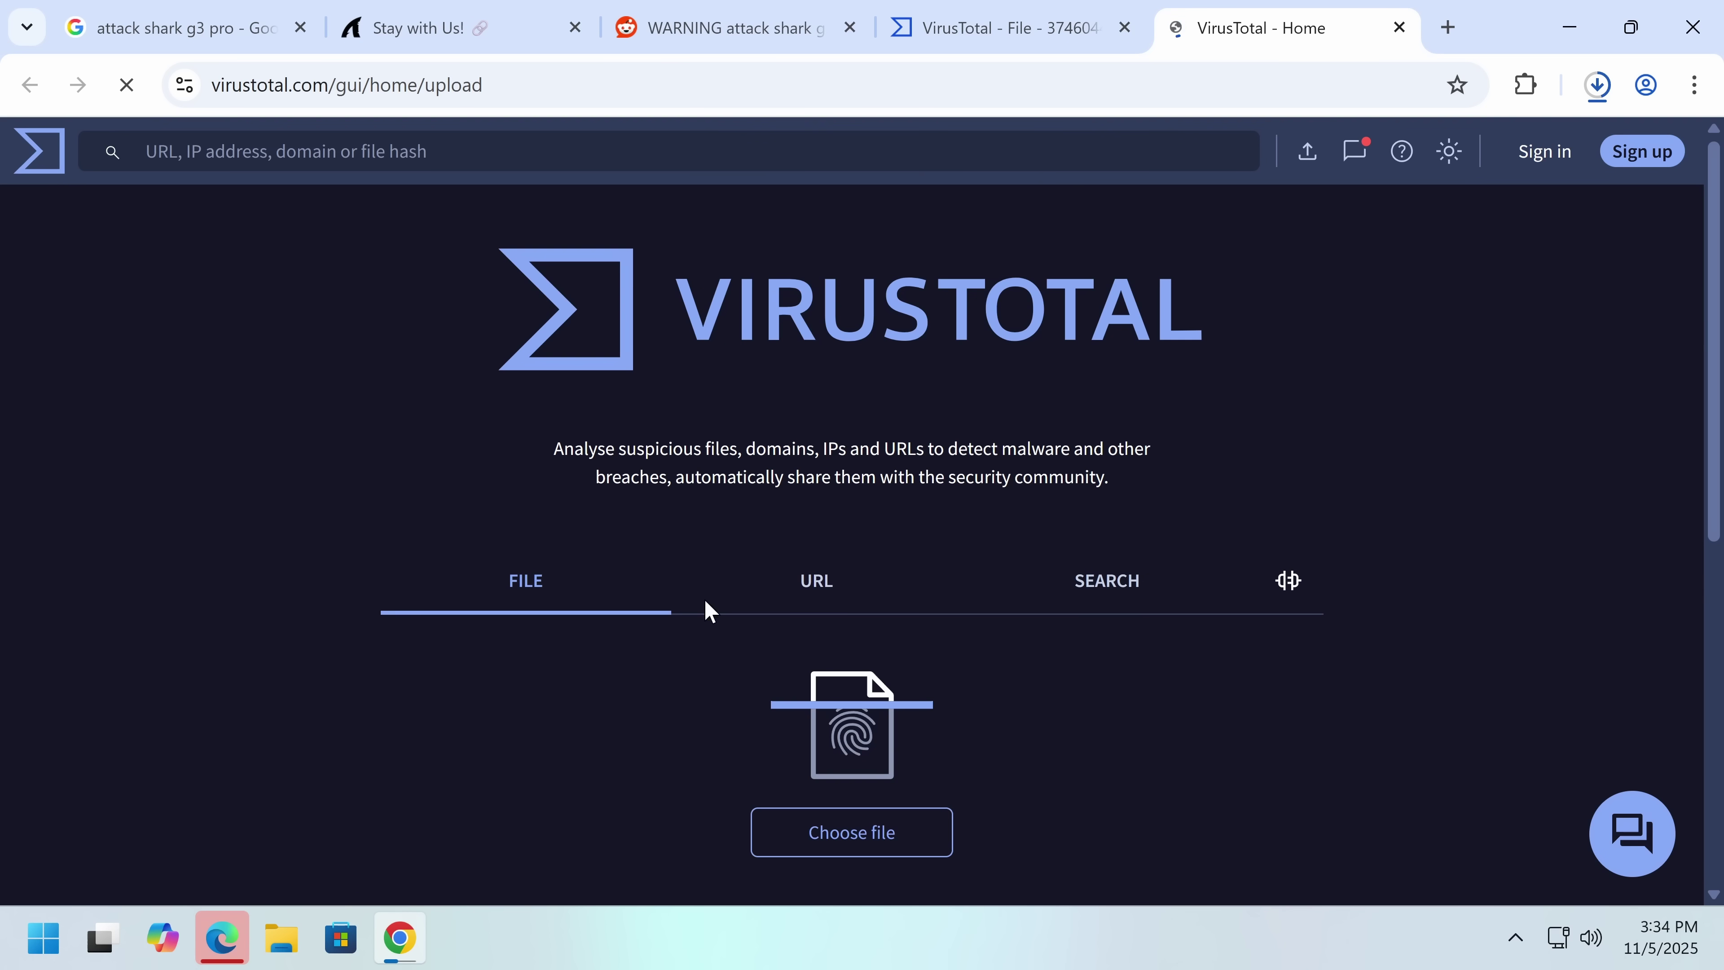
left_click(854, 832)
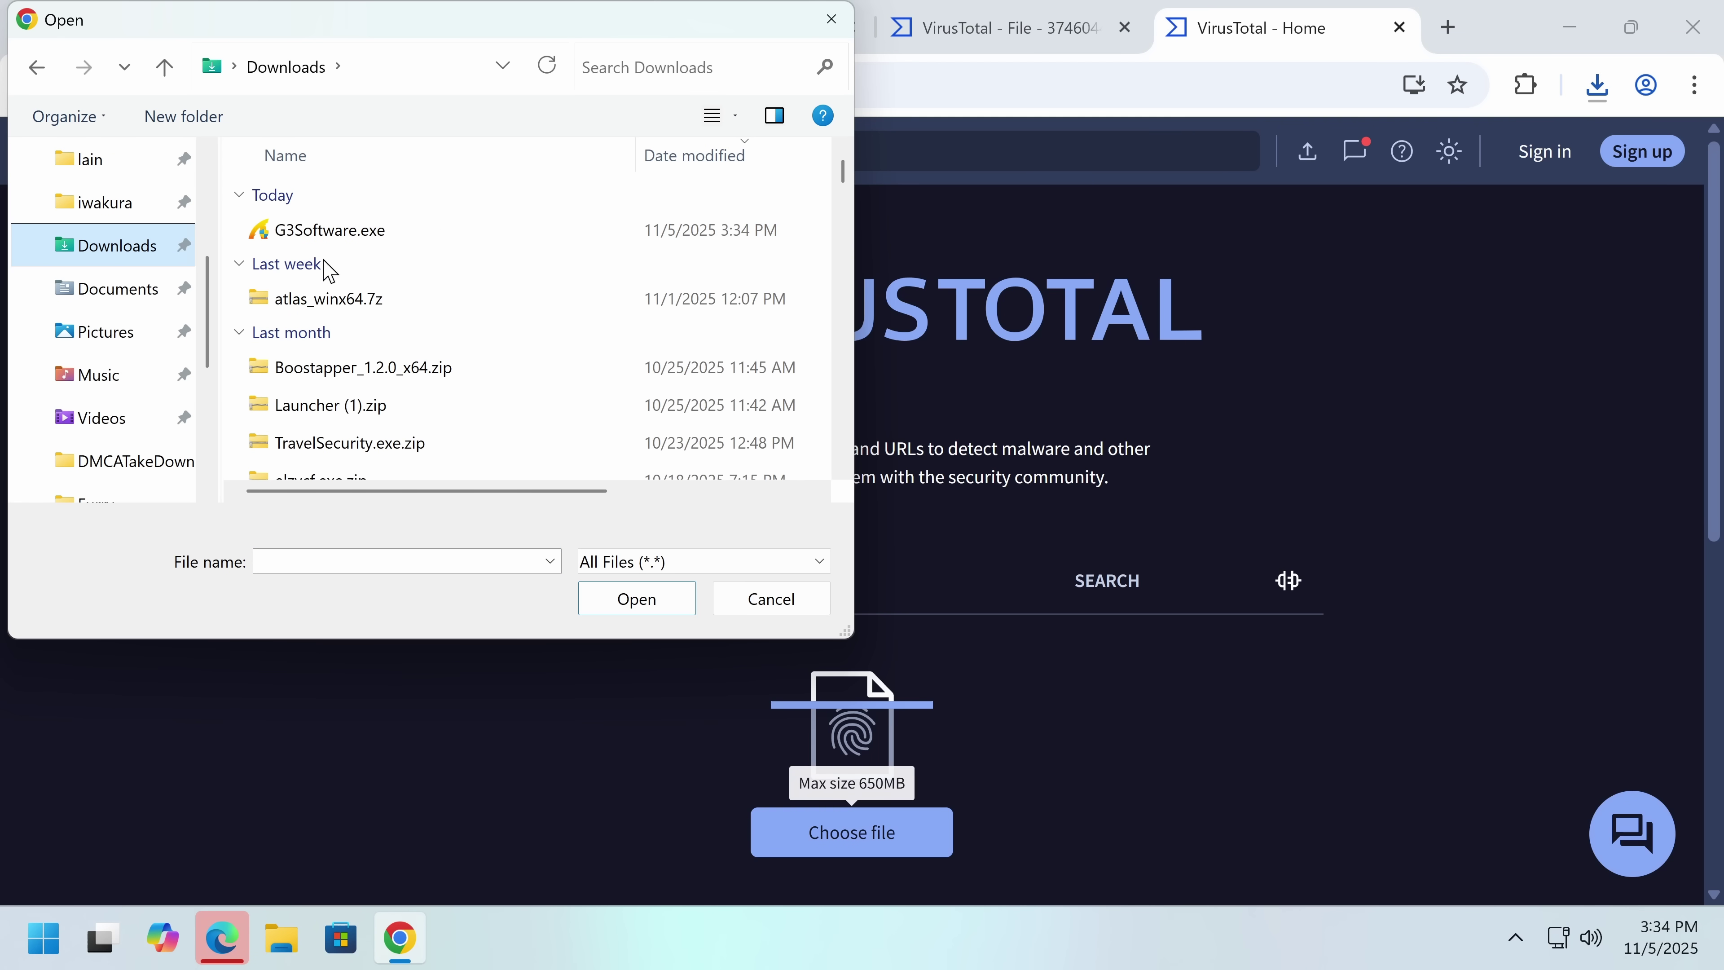
left_click(330, 231)
left_click(627, 600)
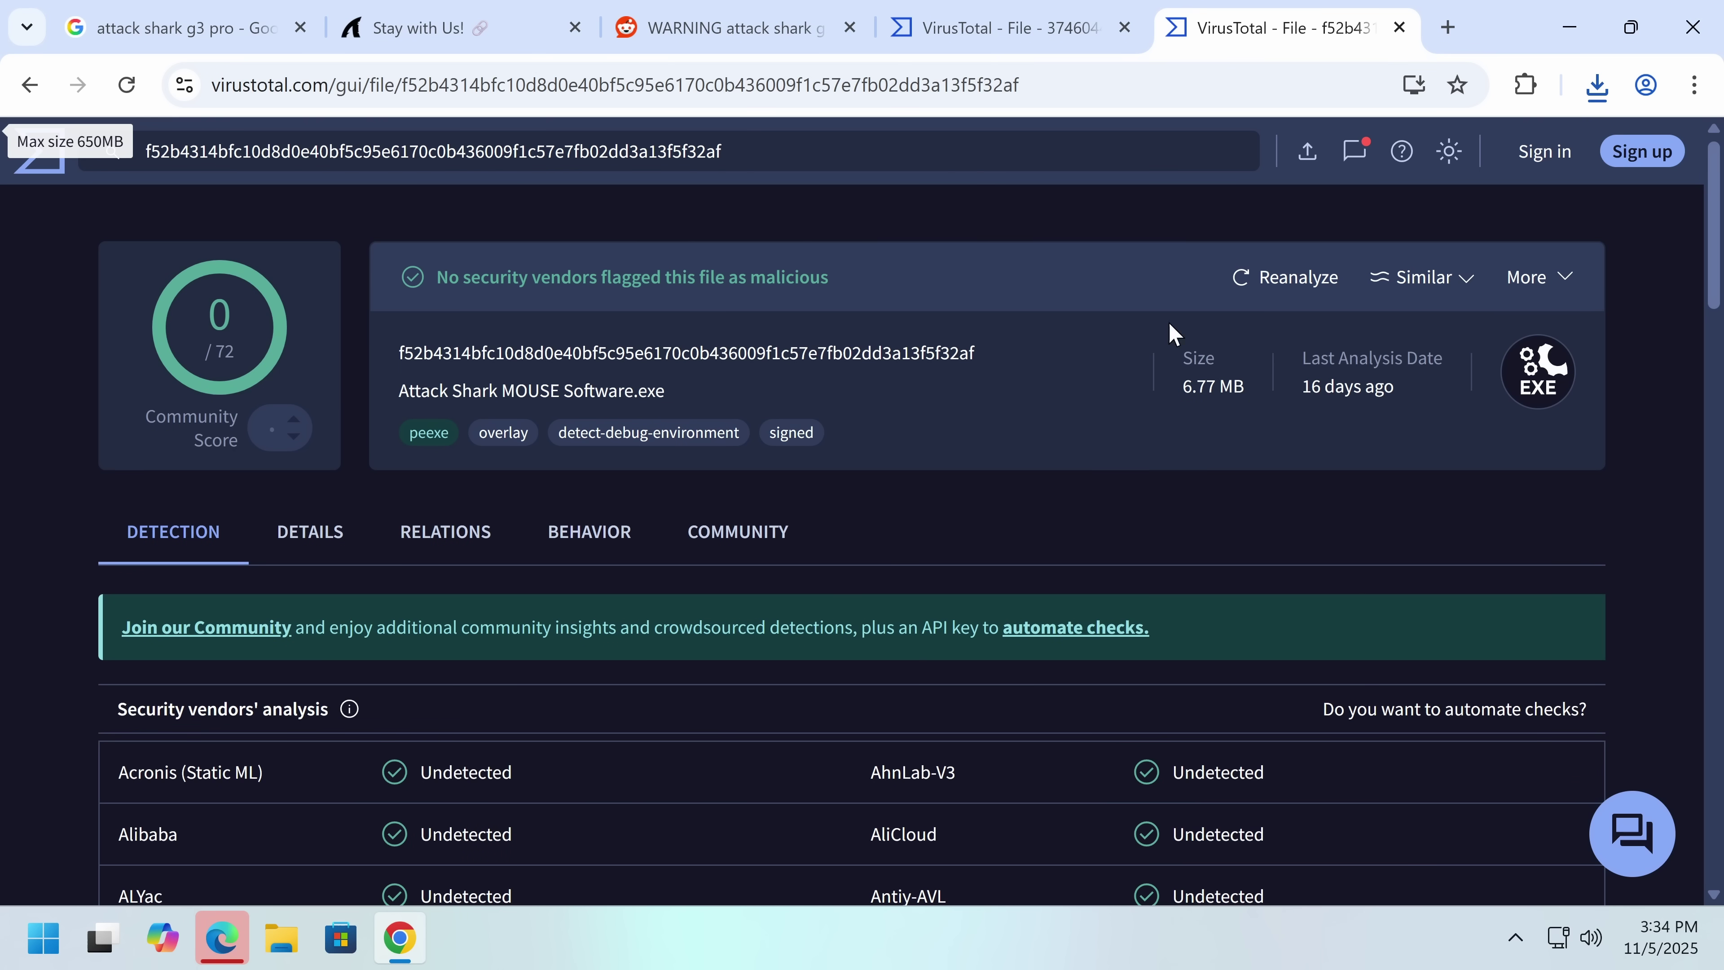
- Check Chrome's download history, then return to the 65/72 G3PROSoftware report
left_click(1599, 87)
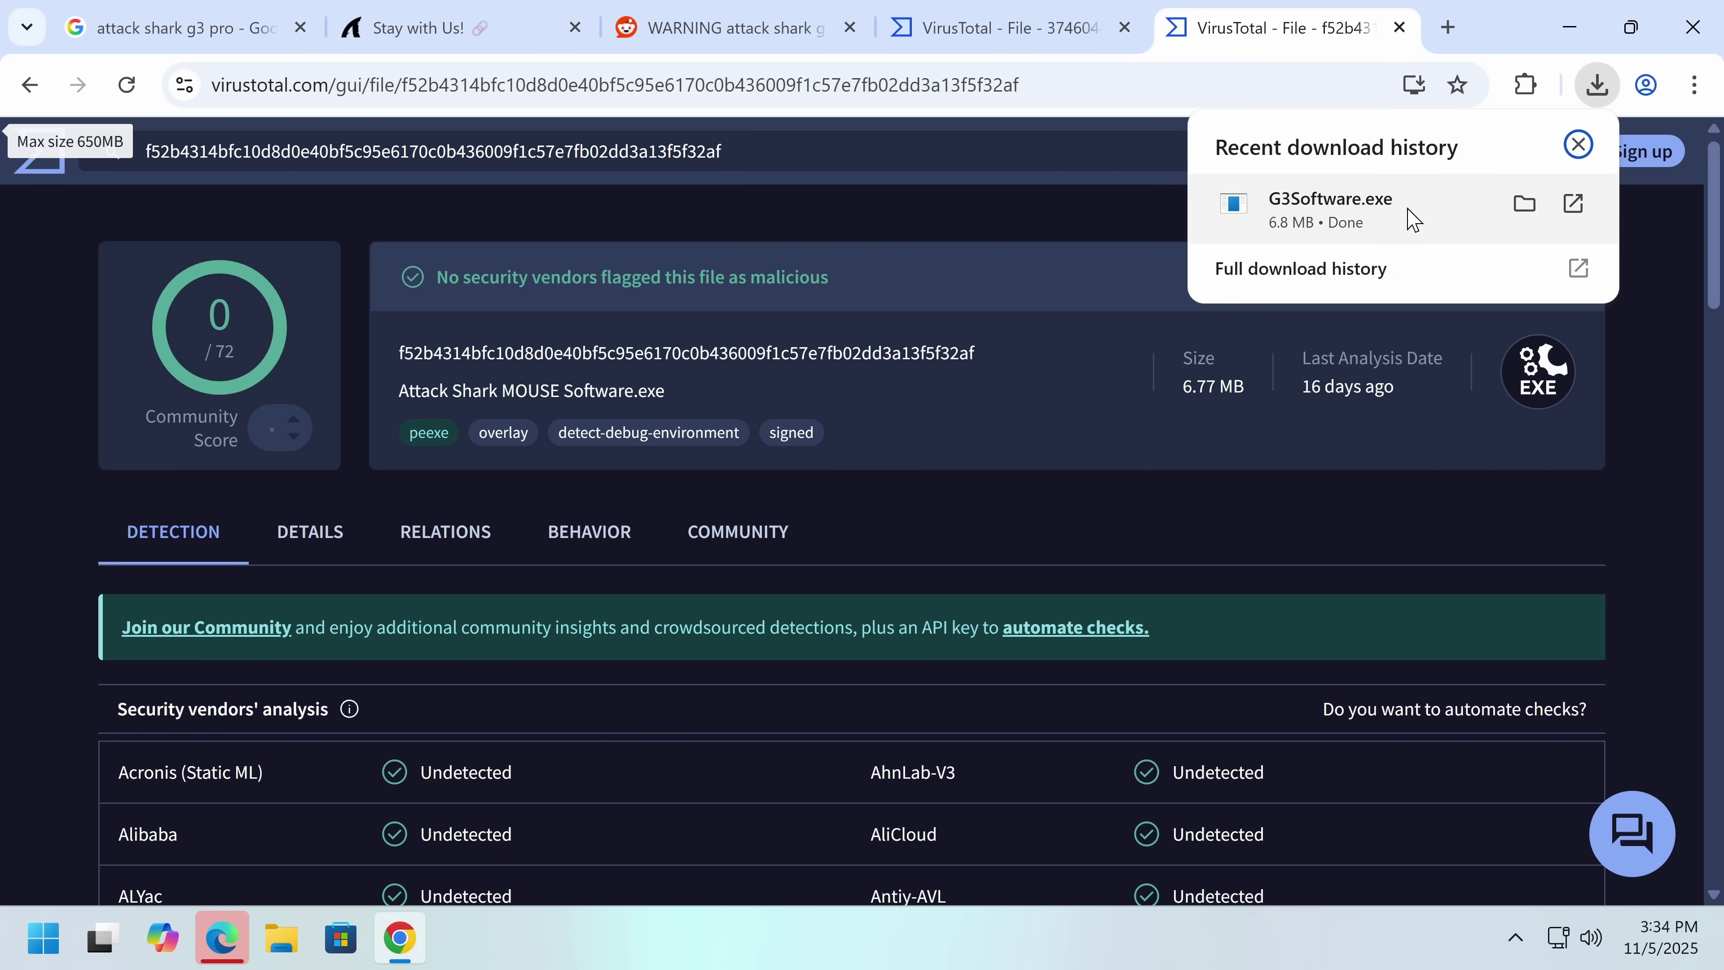
left_click(1398, 269)
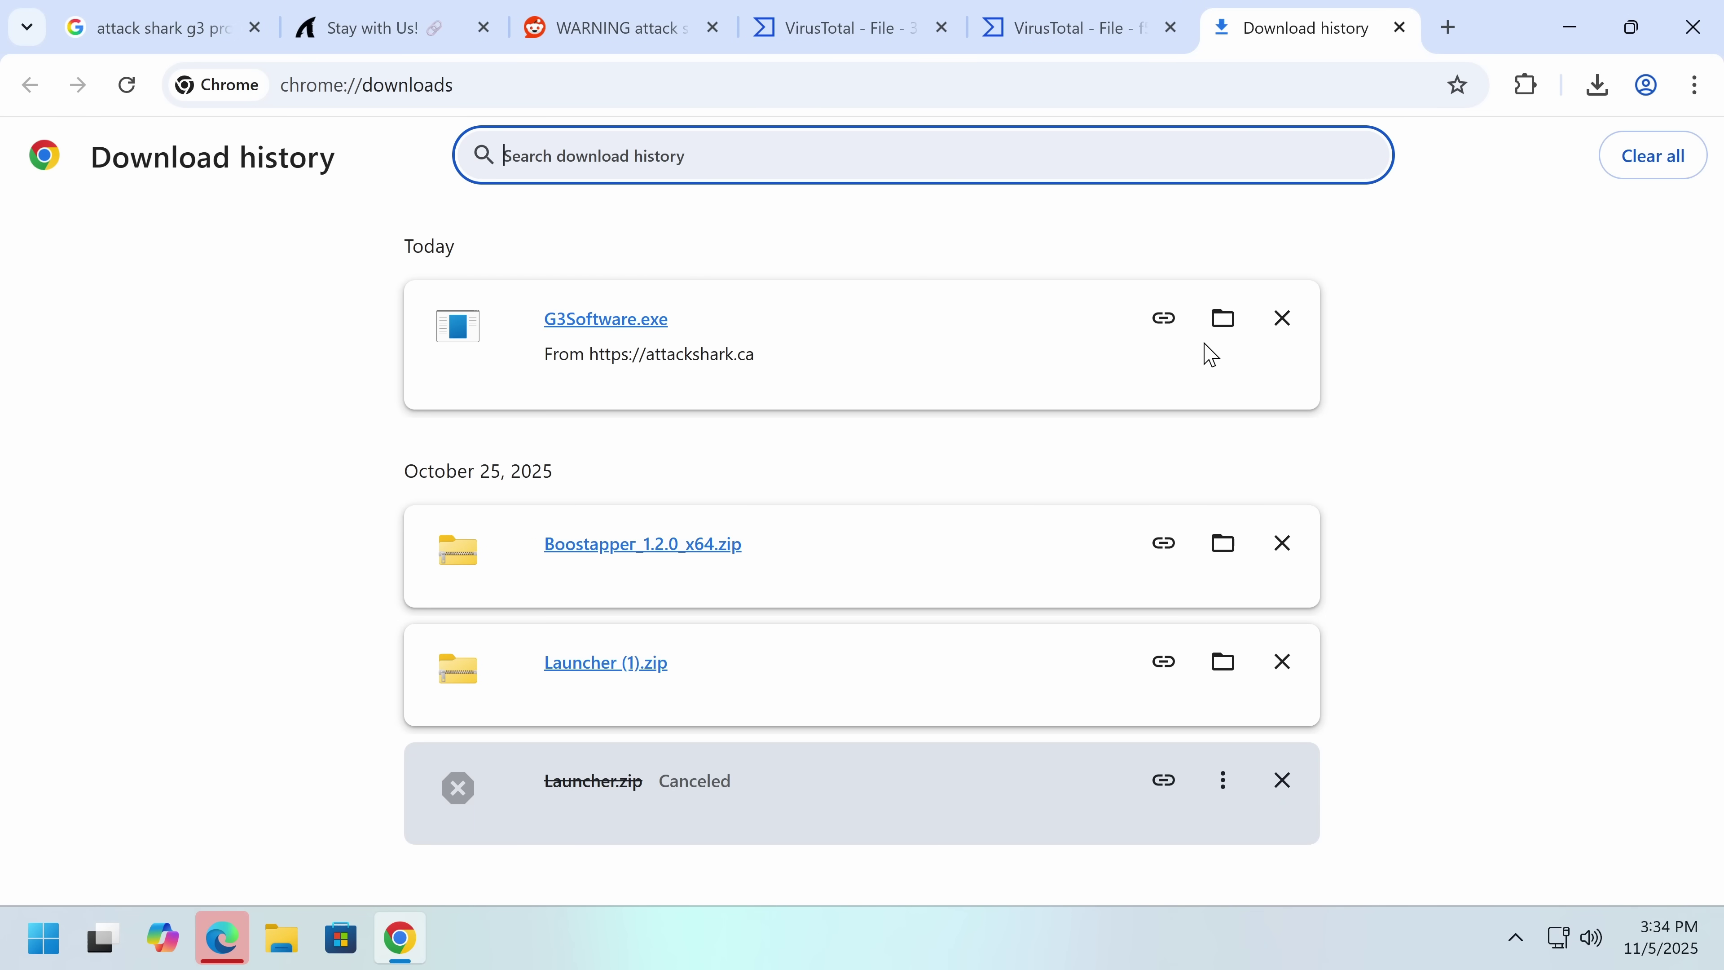
left_click(1073, 27)
left_click(825, 38)
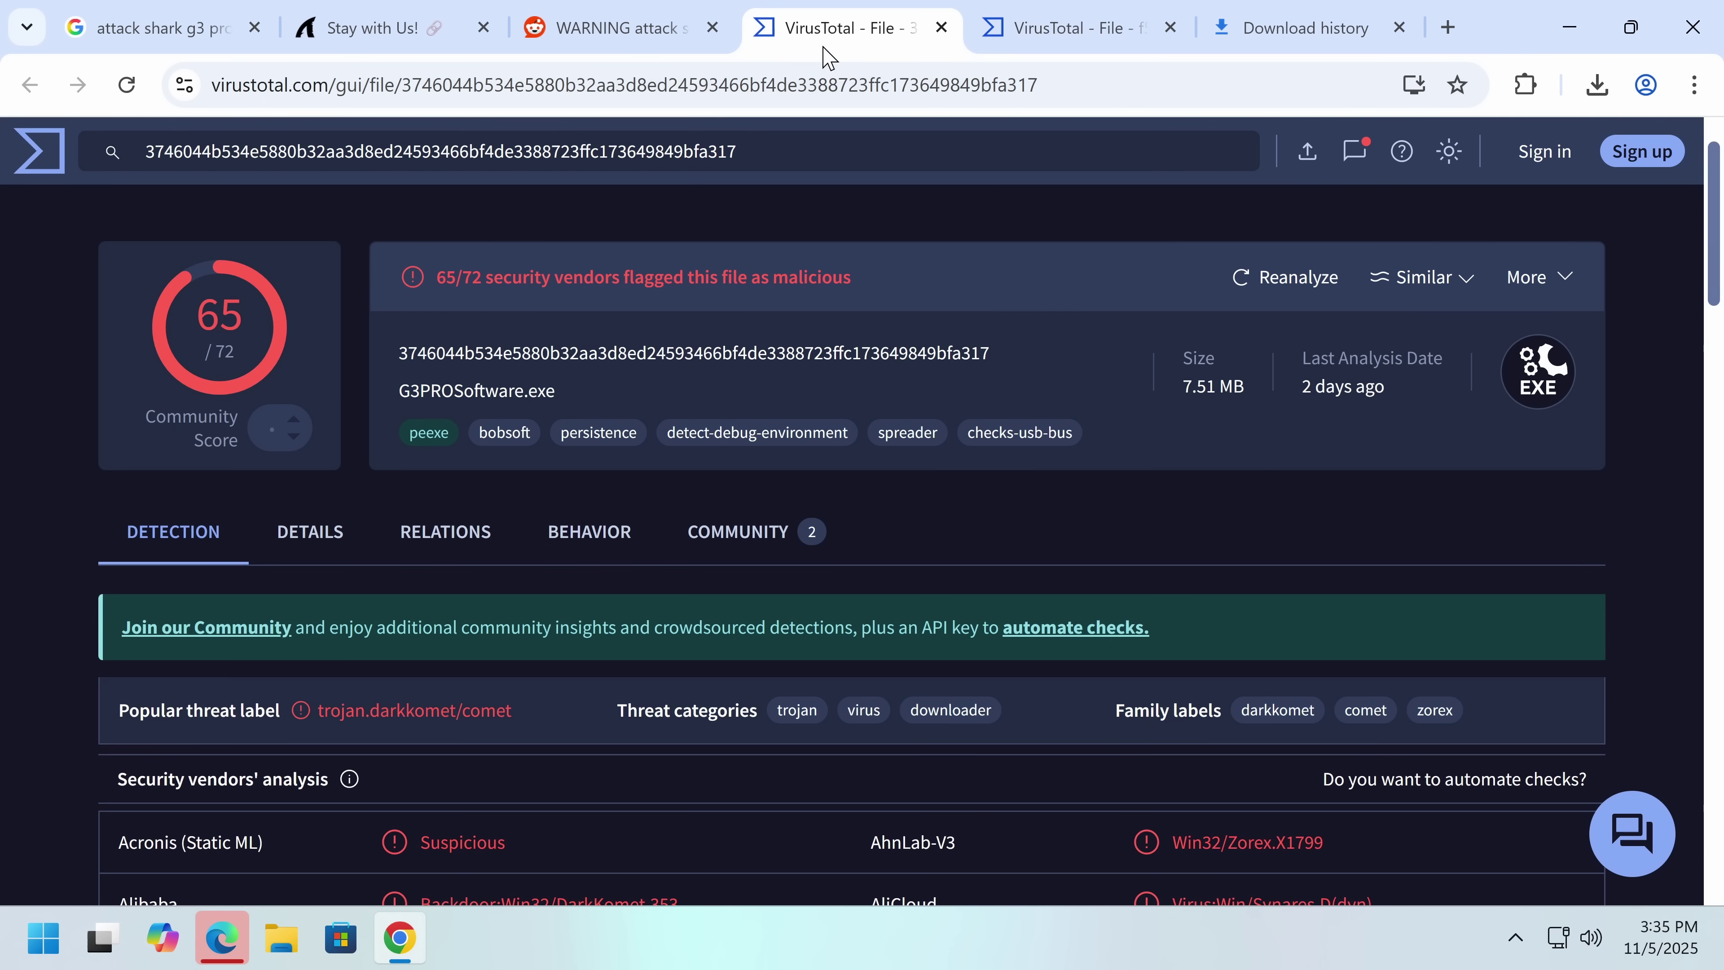
- Edit the G3Software download address to G3PROSoftware.exe to download it, then return to VirusTotal
double_click(450, 391)
key("ctrl+9")
left_click(669, 85)
type("PROSoftware.exe")
key("Return")
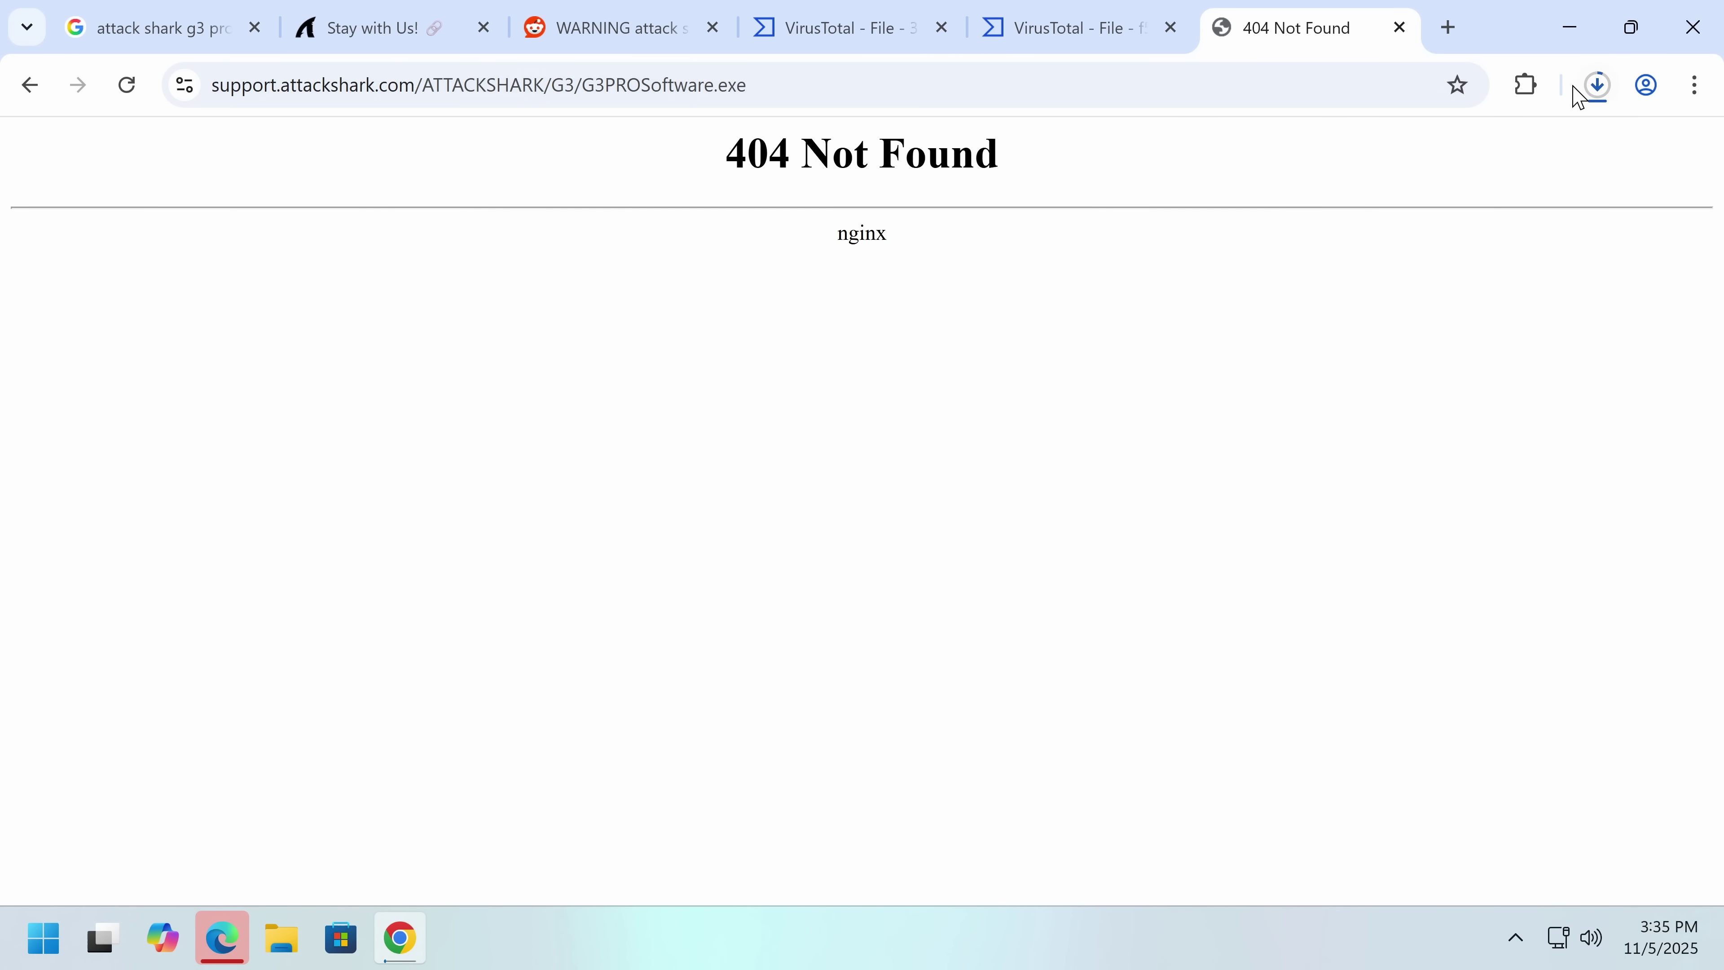
left_click(1597, 87)
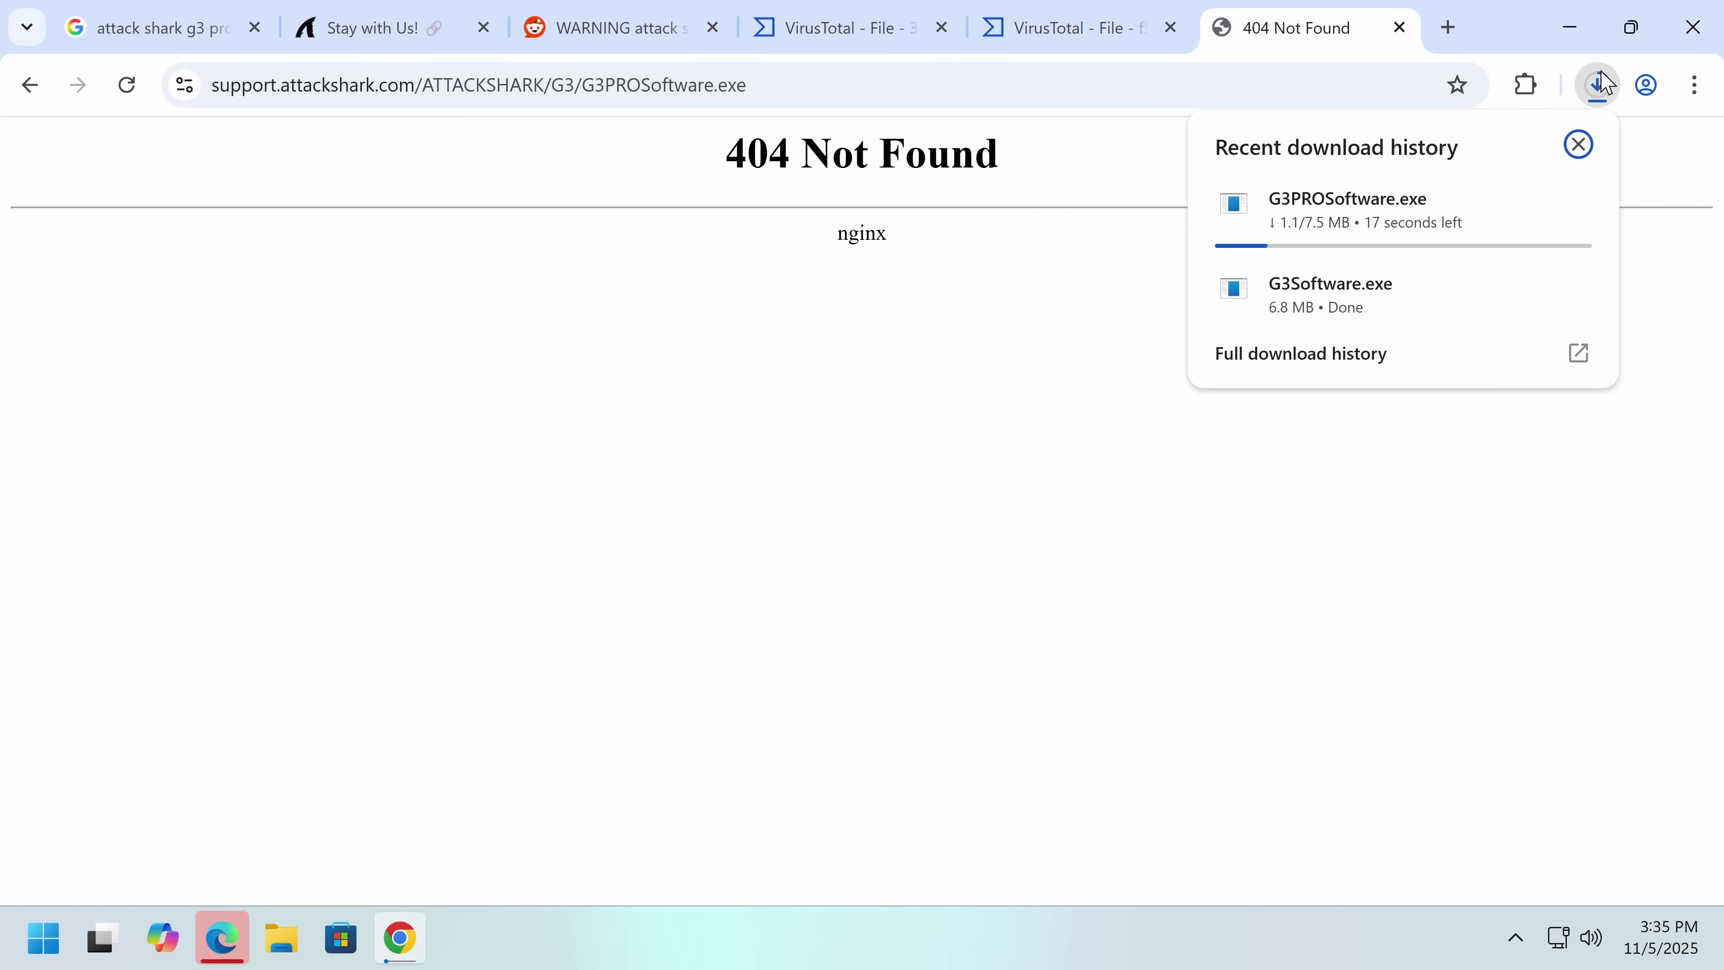
left_click(1103, 28)
left_click(890, 42)
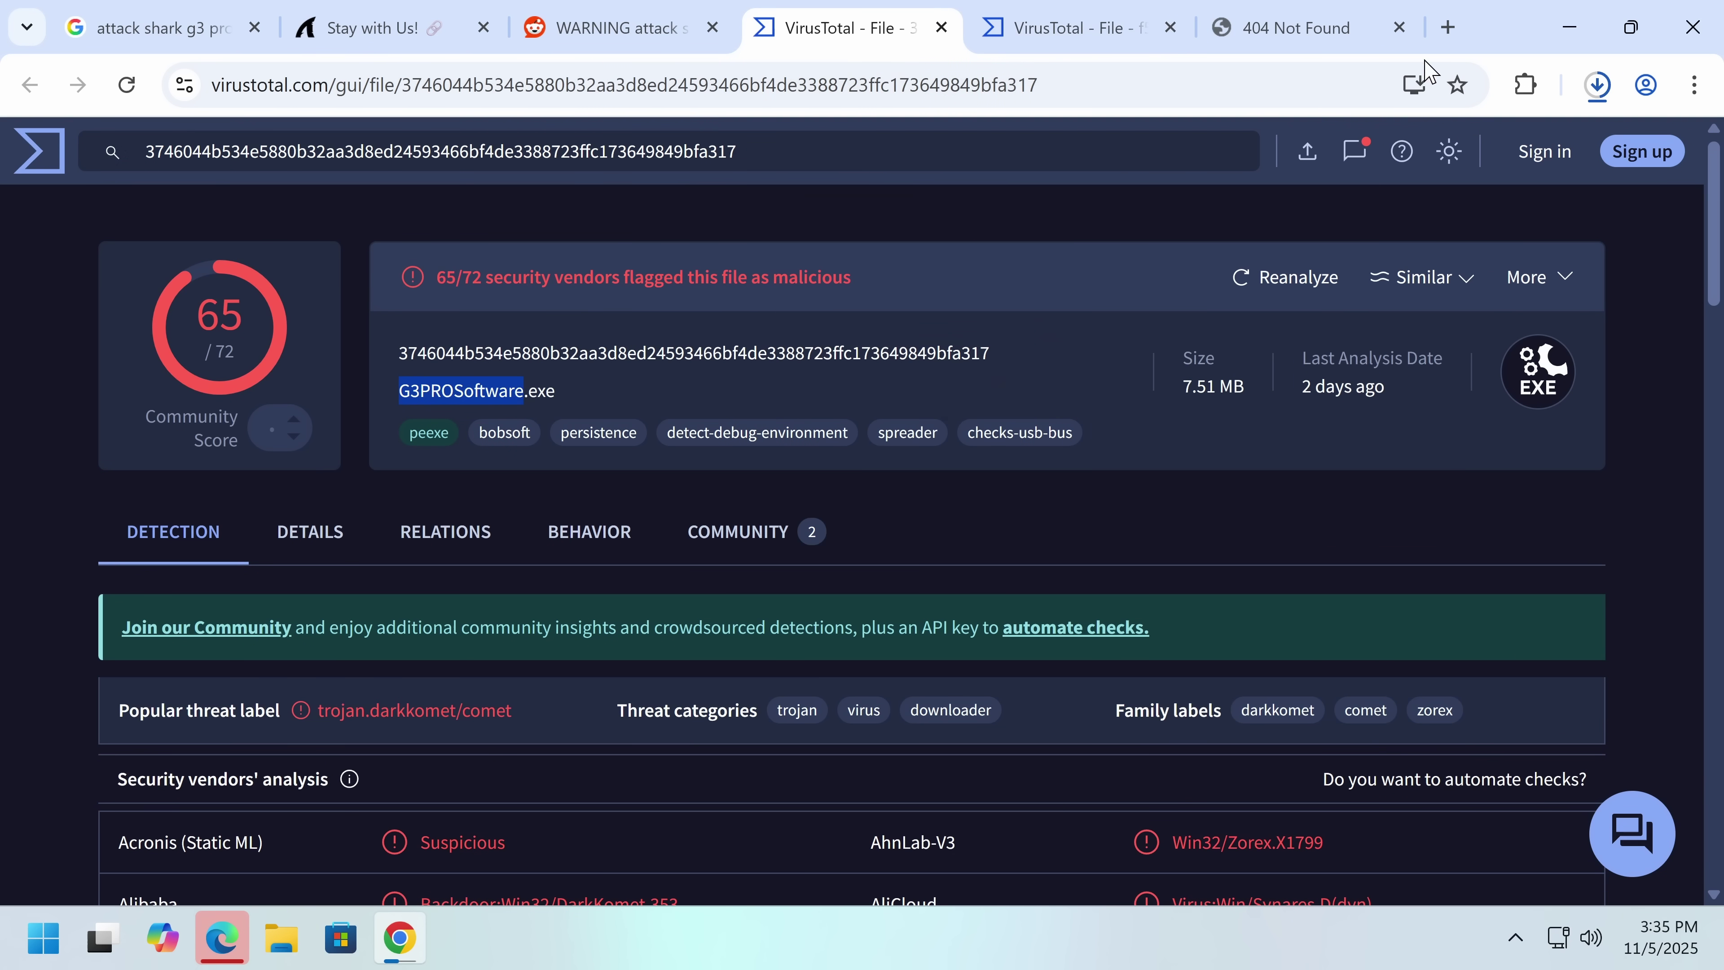
- Upload the downloaded G3PROSoftware.exe to VirusTotal, getting the same 65/72 report
left_click(1019, 28)
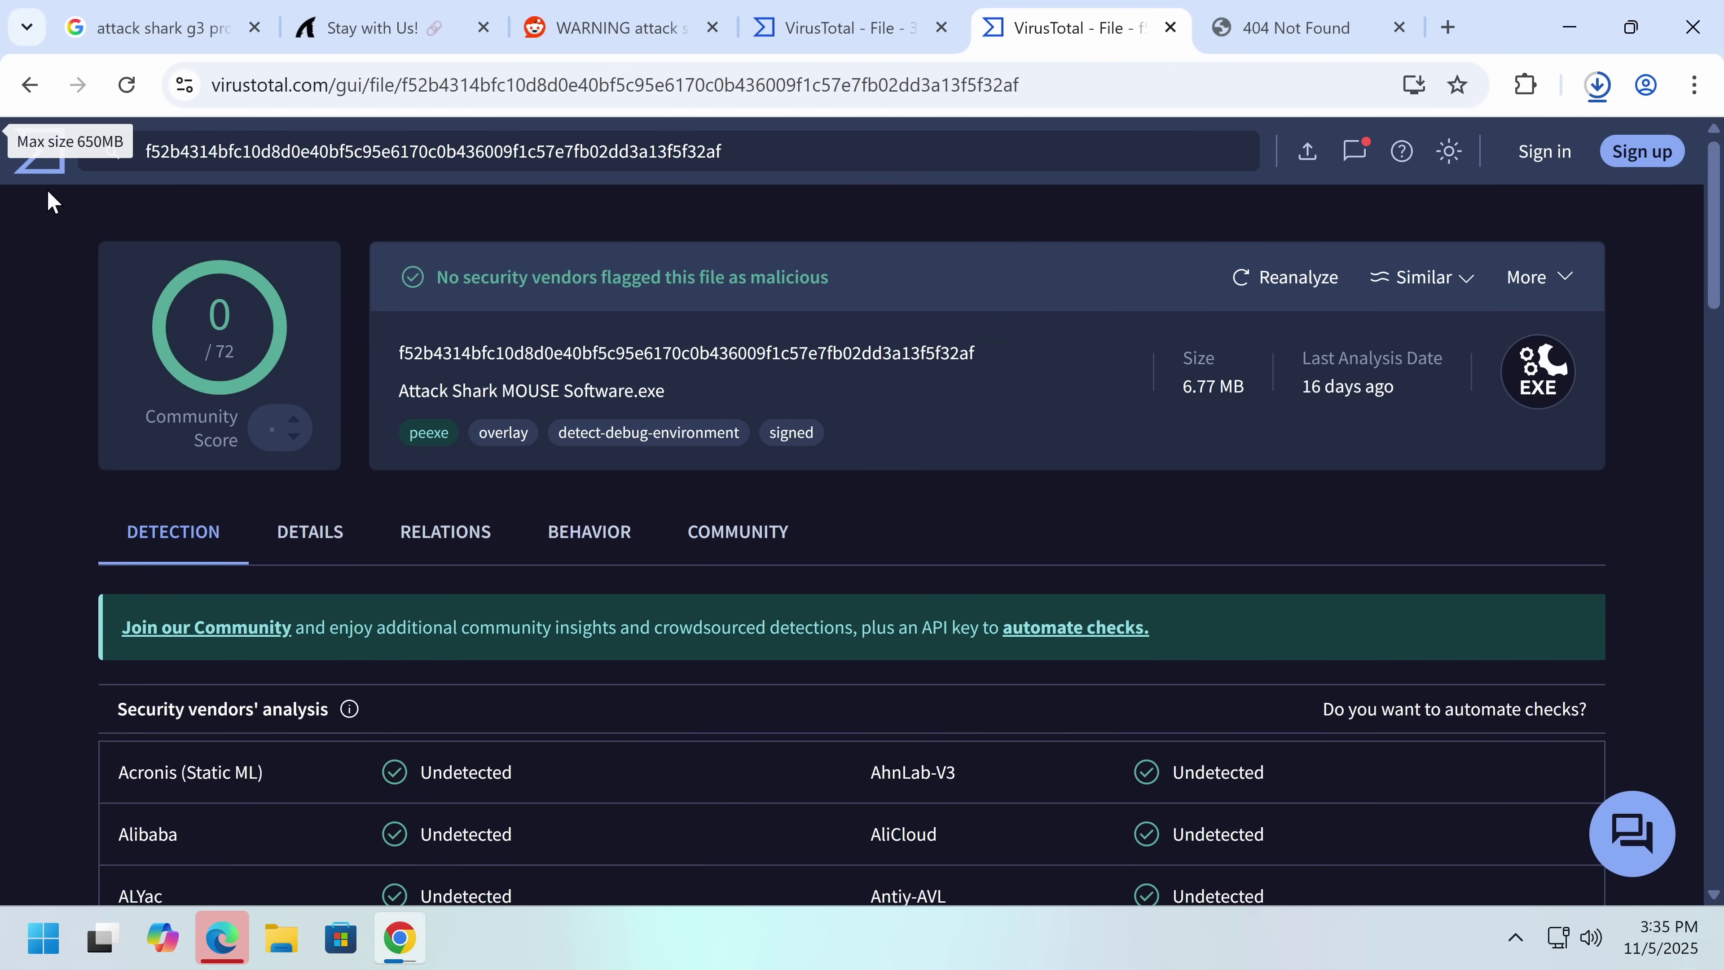
left_click(37, 163)
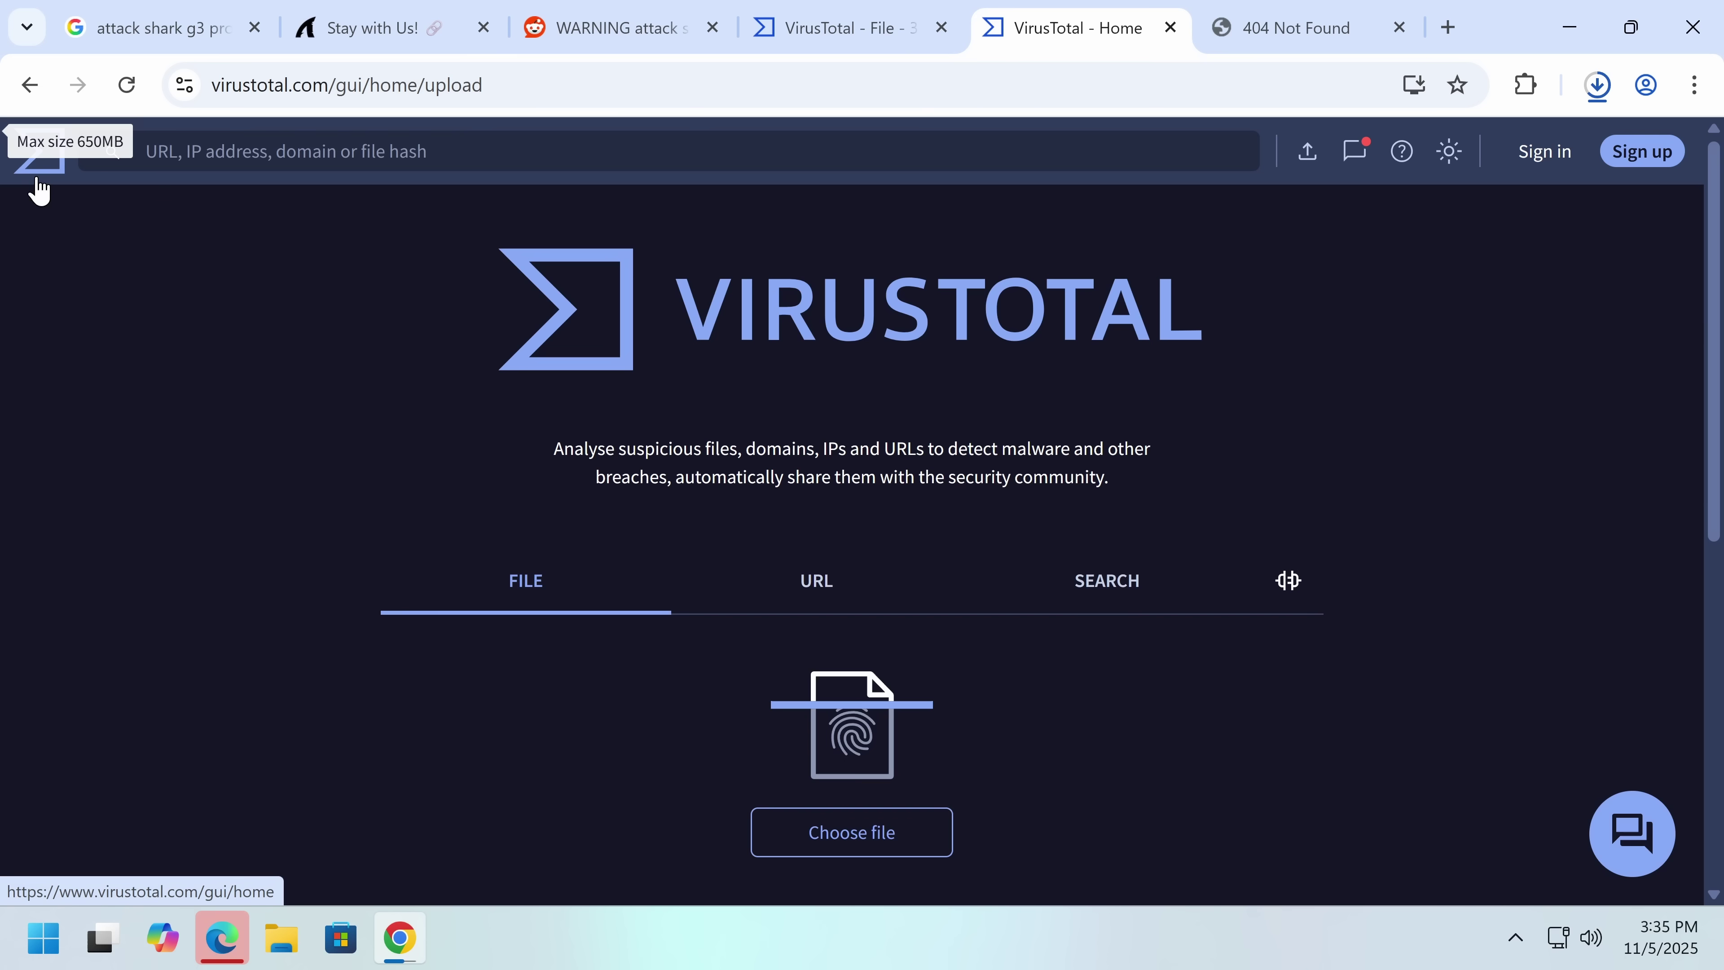
left_click(856, 837)
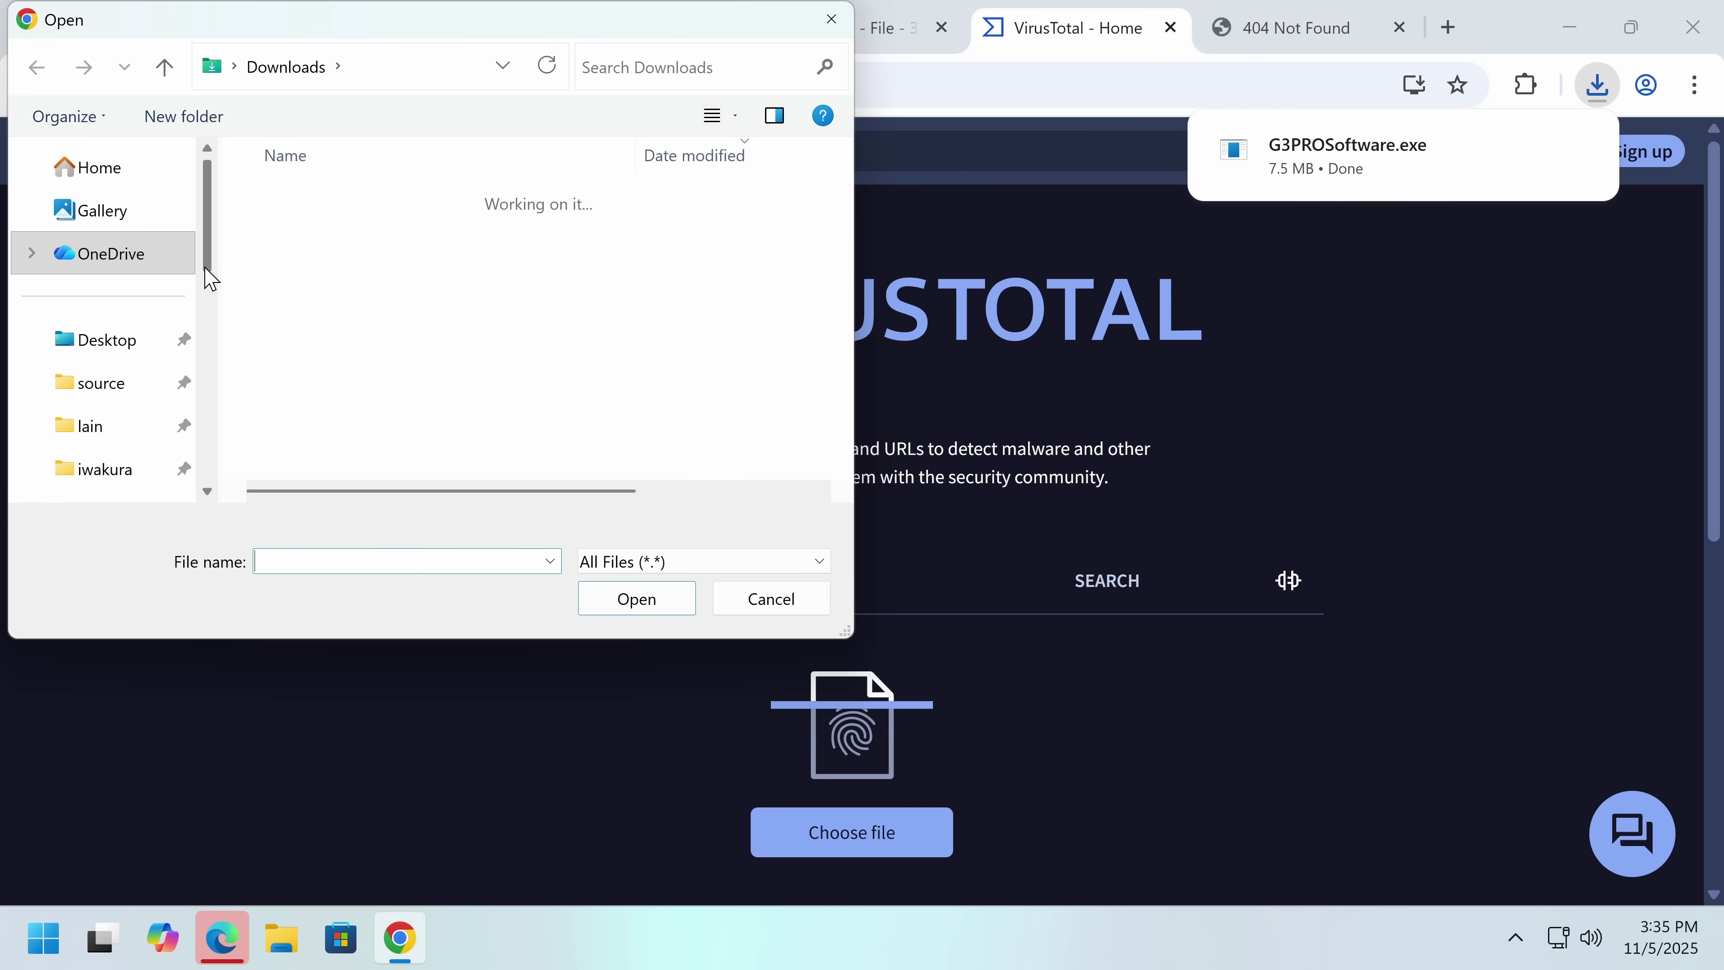
double_click(403, 234)
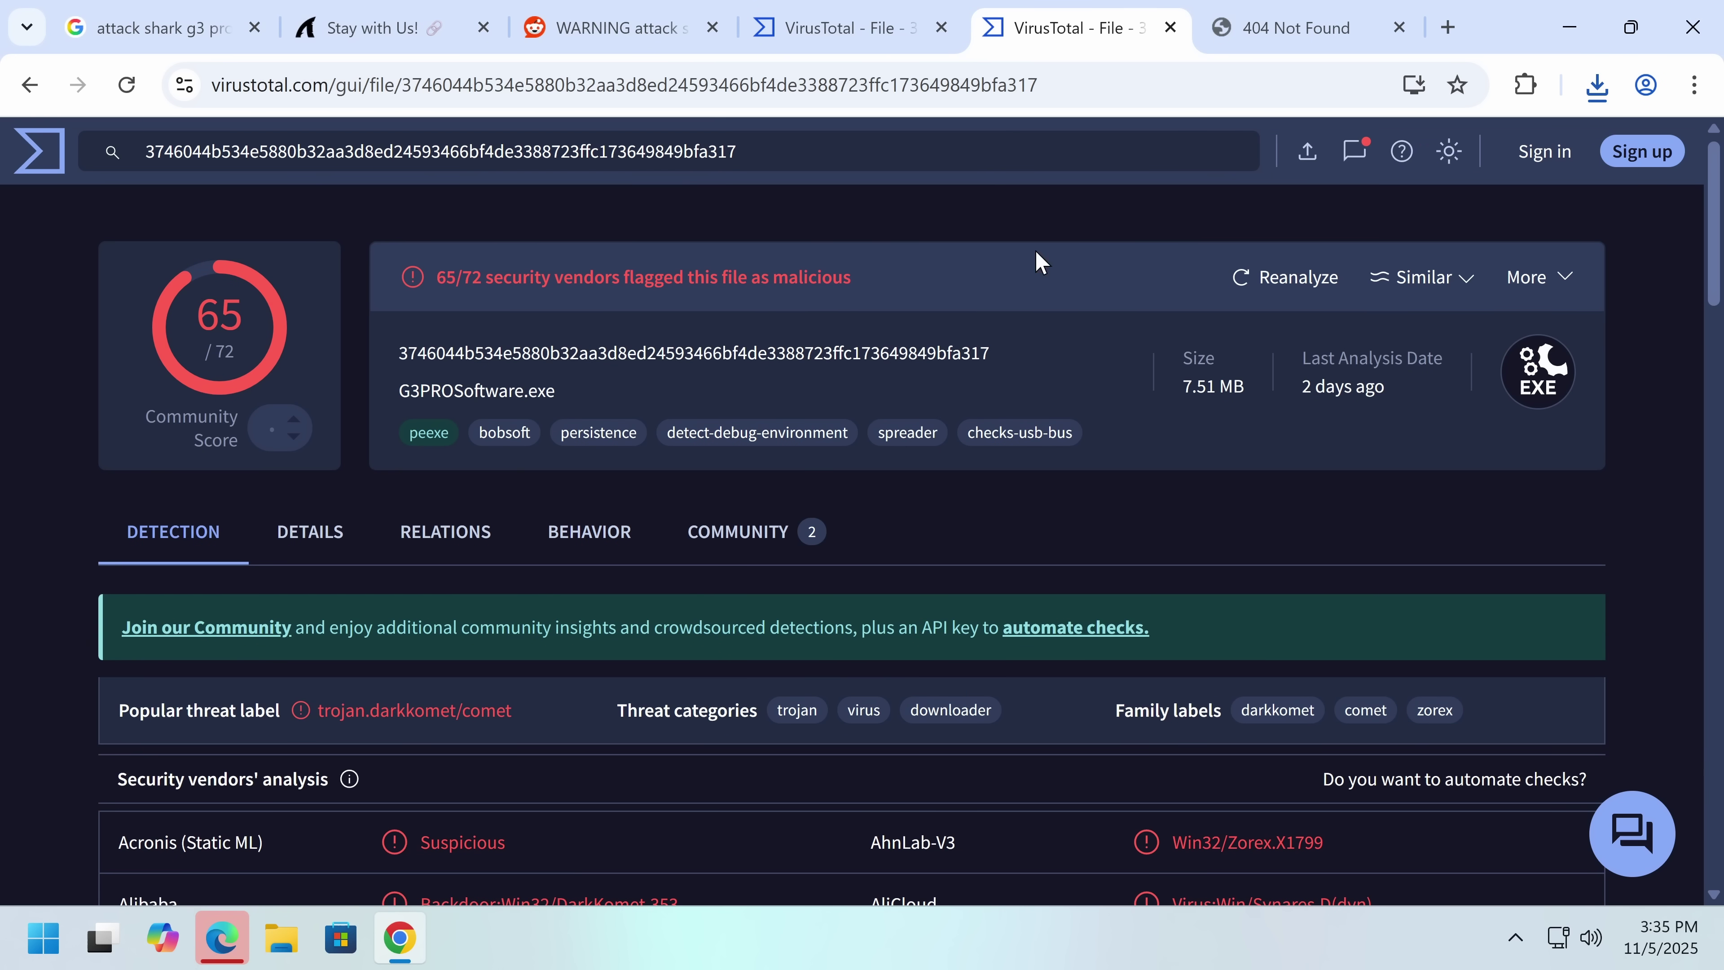
- In Edge, start entering the app.any.run address
left_click(222, 937)
left_click(451, 73)
type("app.any.run")
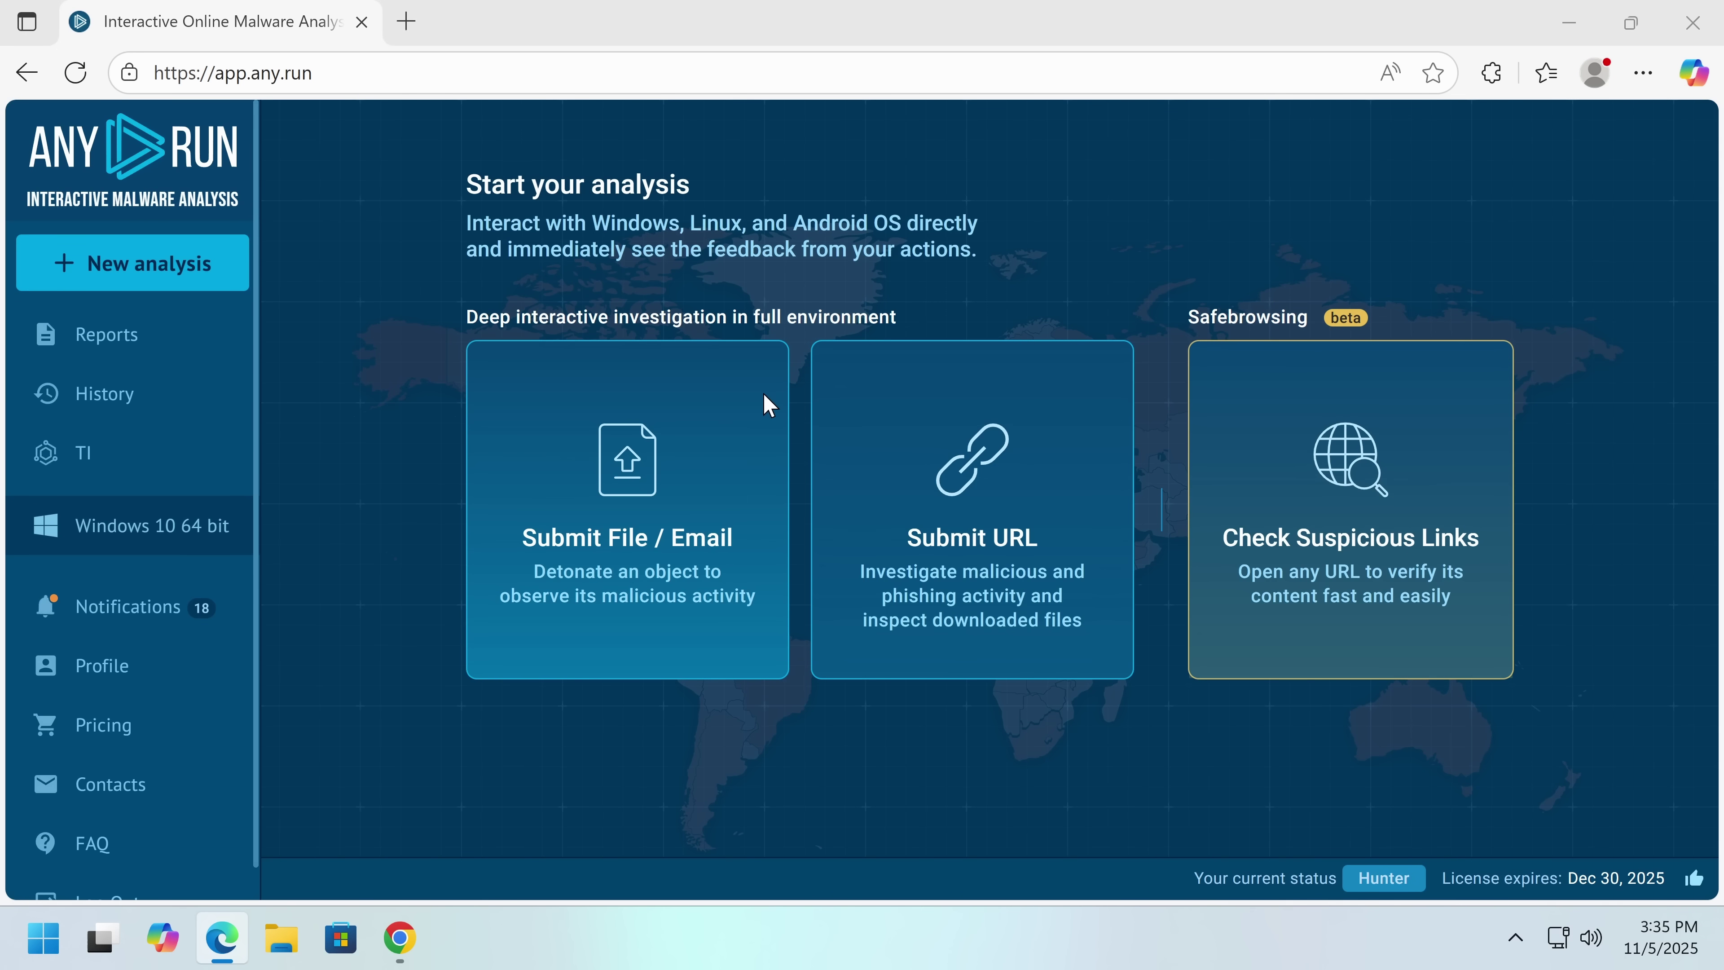
- Submit G3PROSoftware.exe to ANY.RUN as a public 149-second Windows 10 analysis and run it
left_click(767, 406)
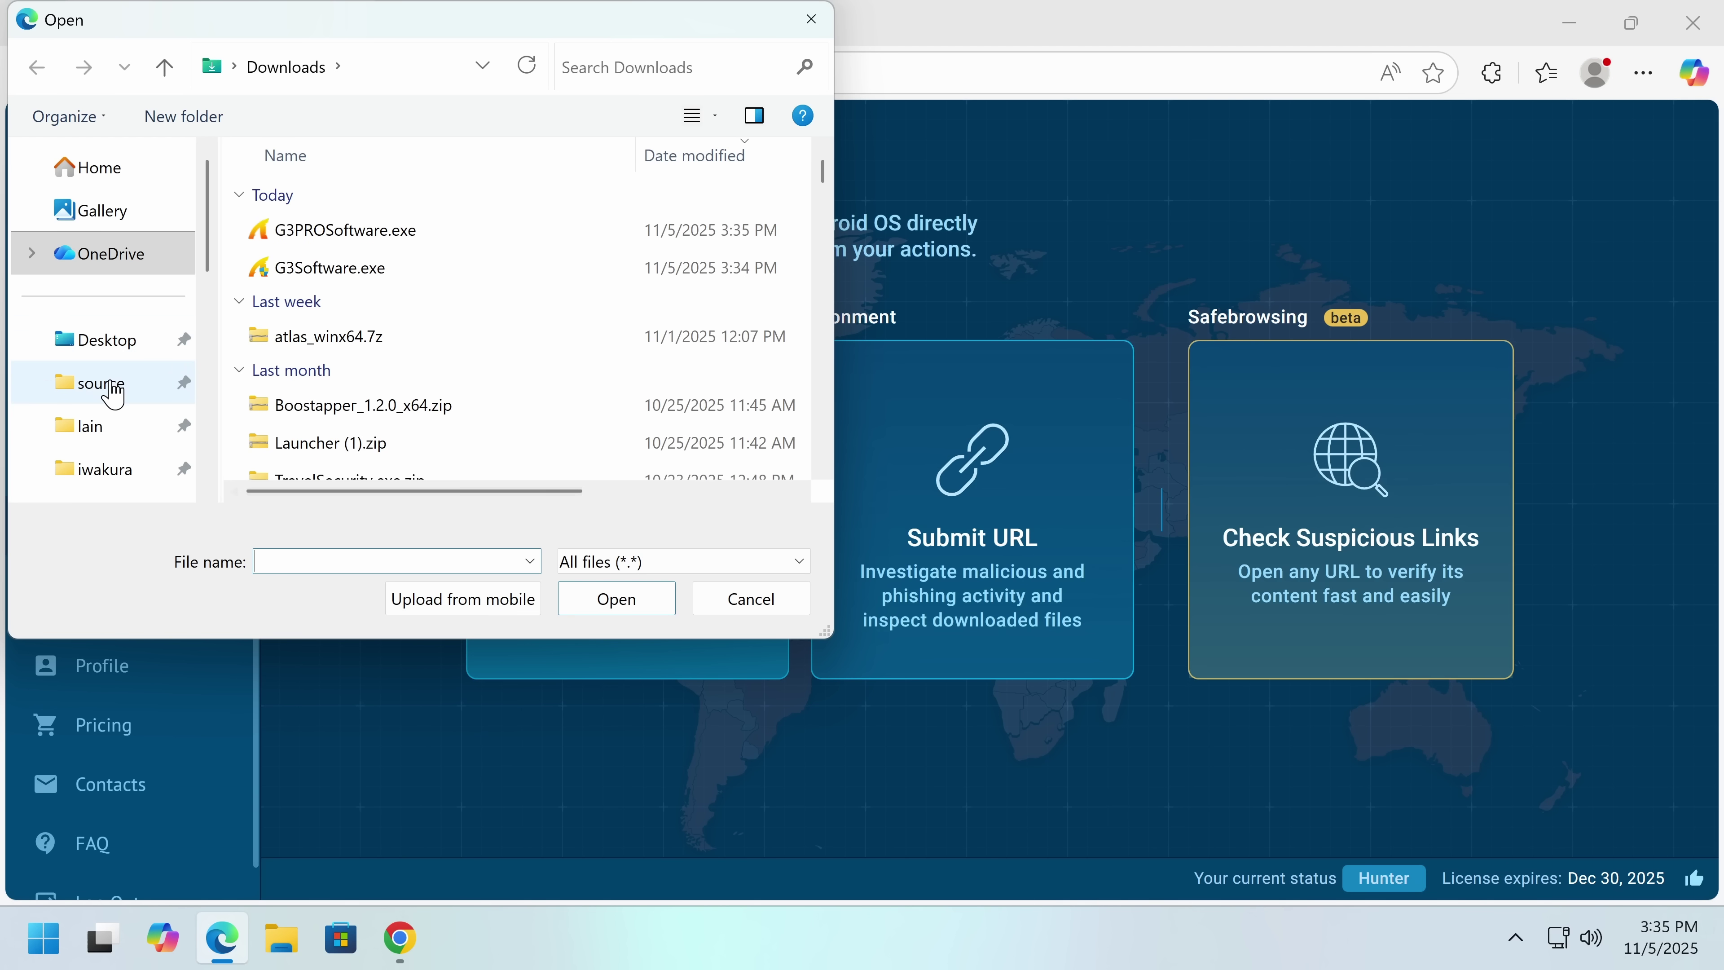
scroll(95, 425, "down", 1)
scroll(127, 385, "down", 2)
left_click(441, 234)
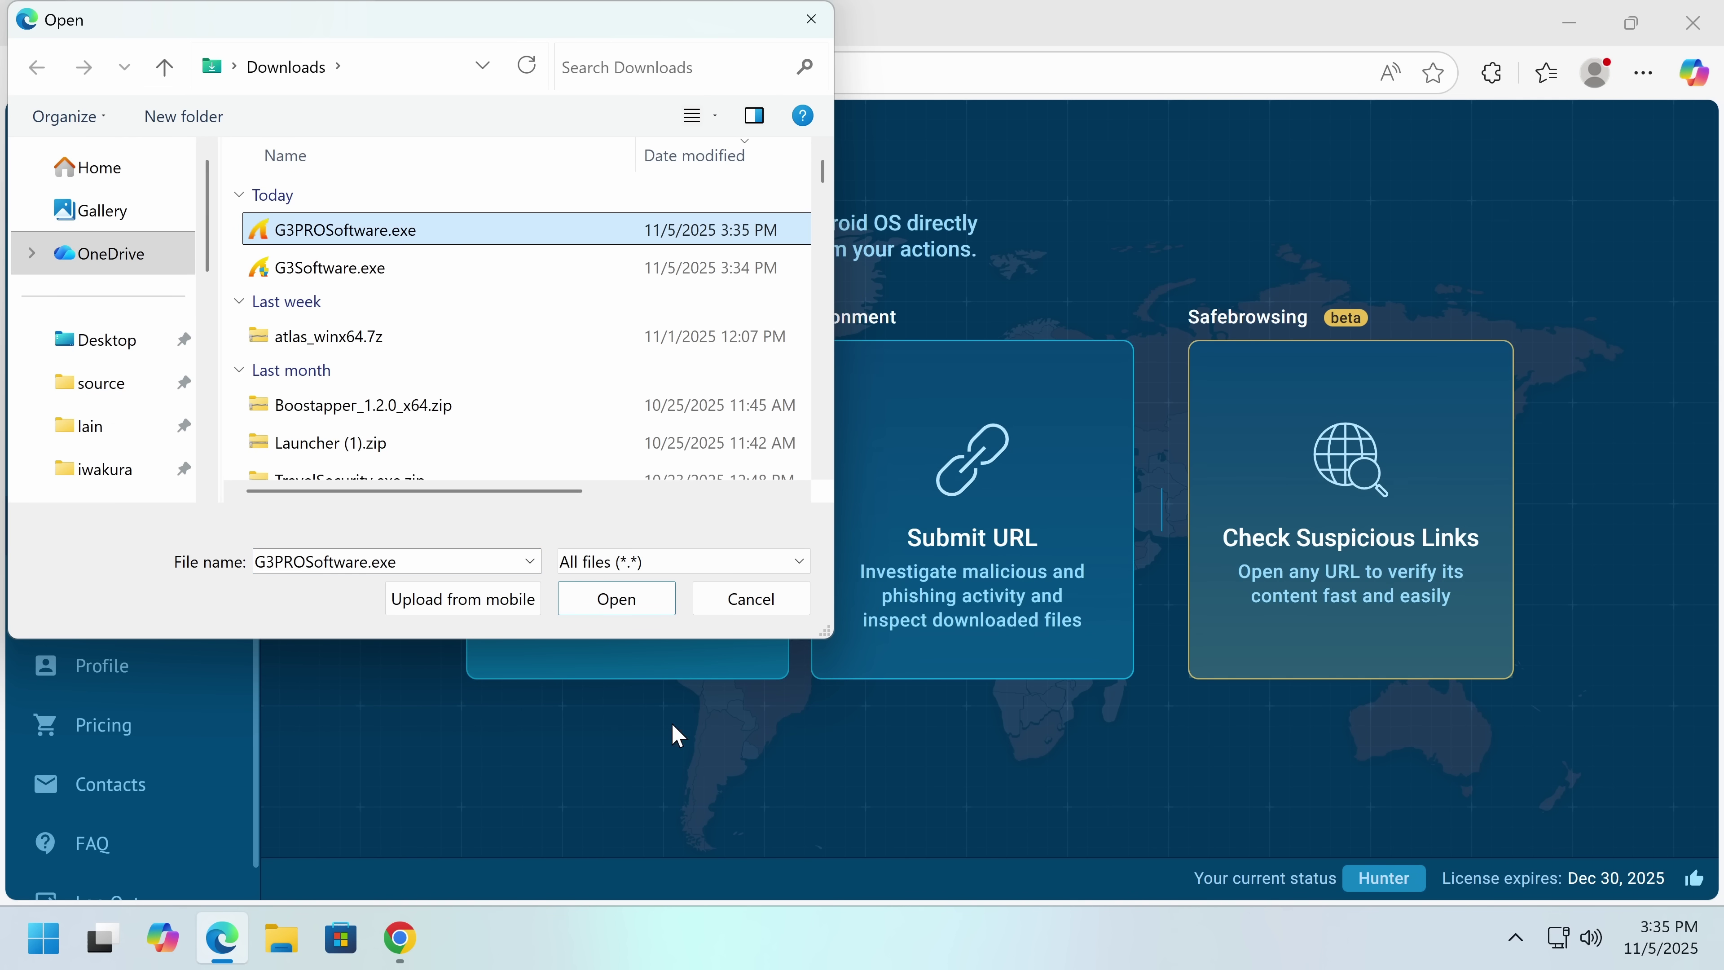
left_click(617, 599)
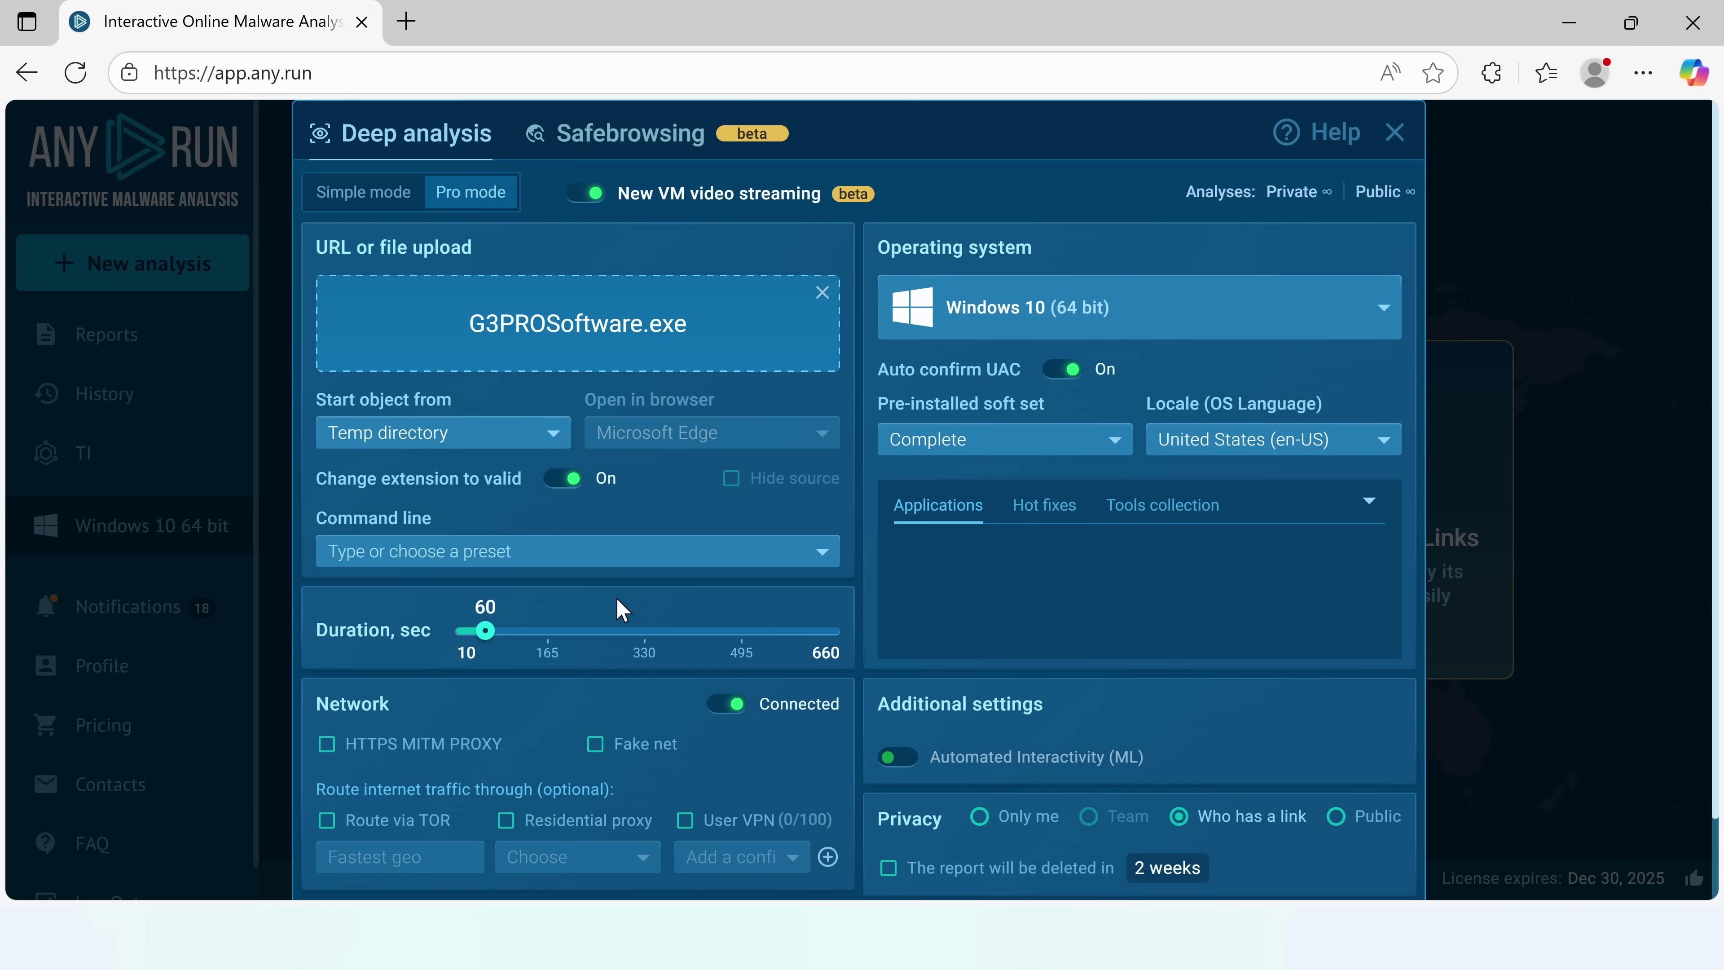
key("F11")
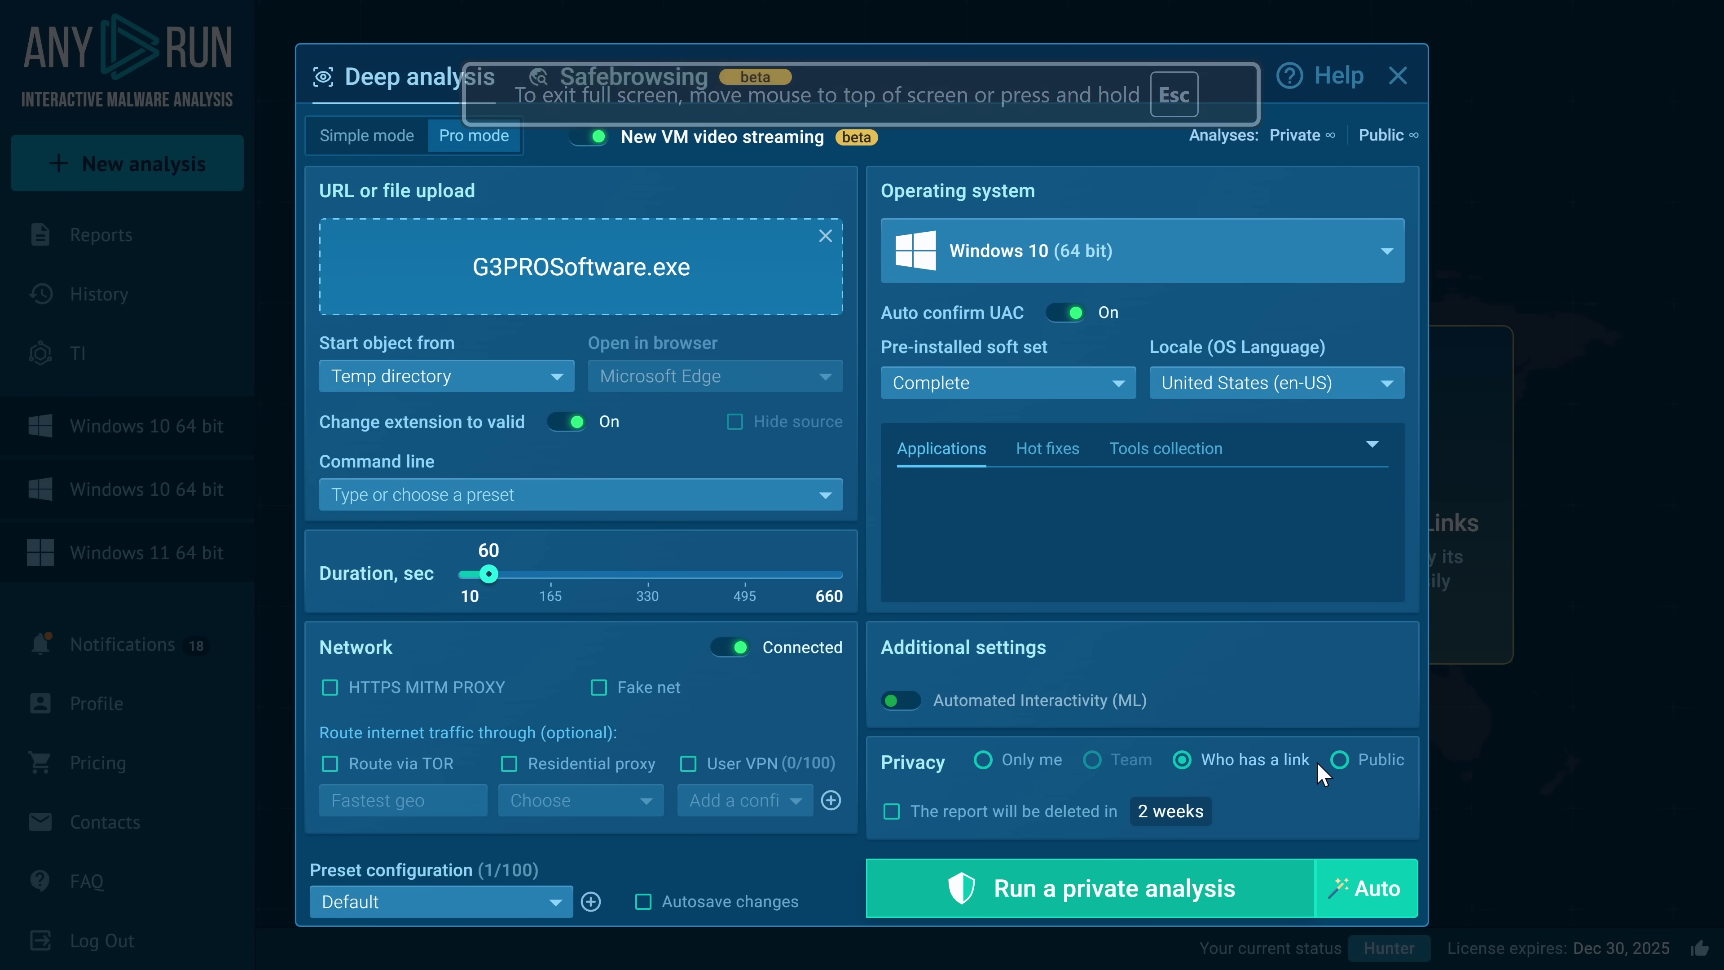
left_click(1339, 760)
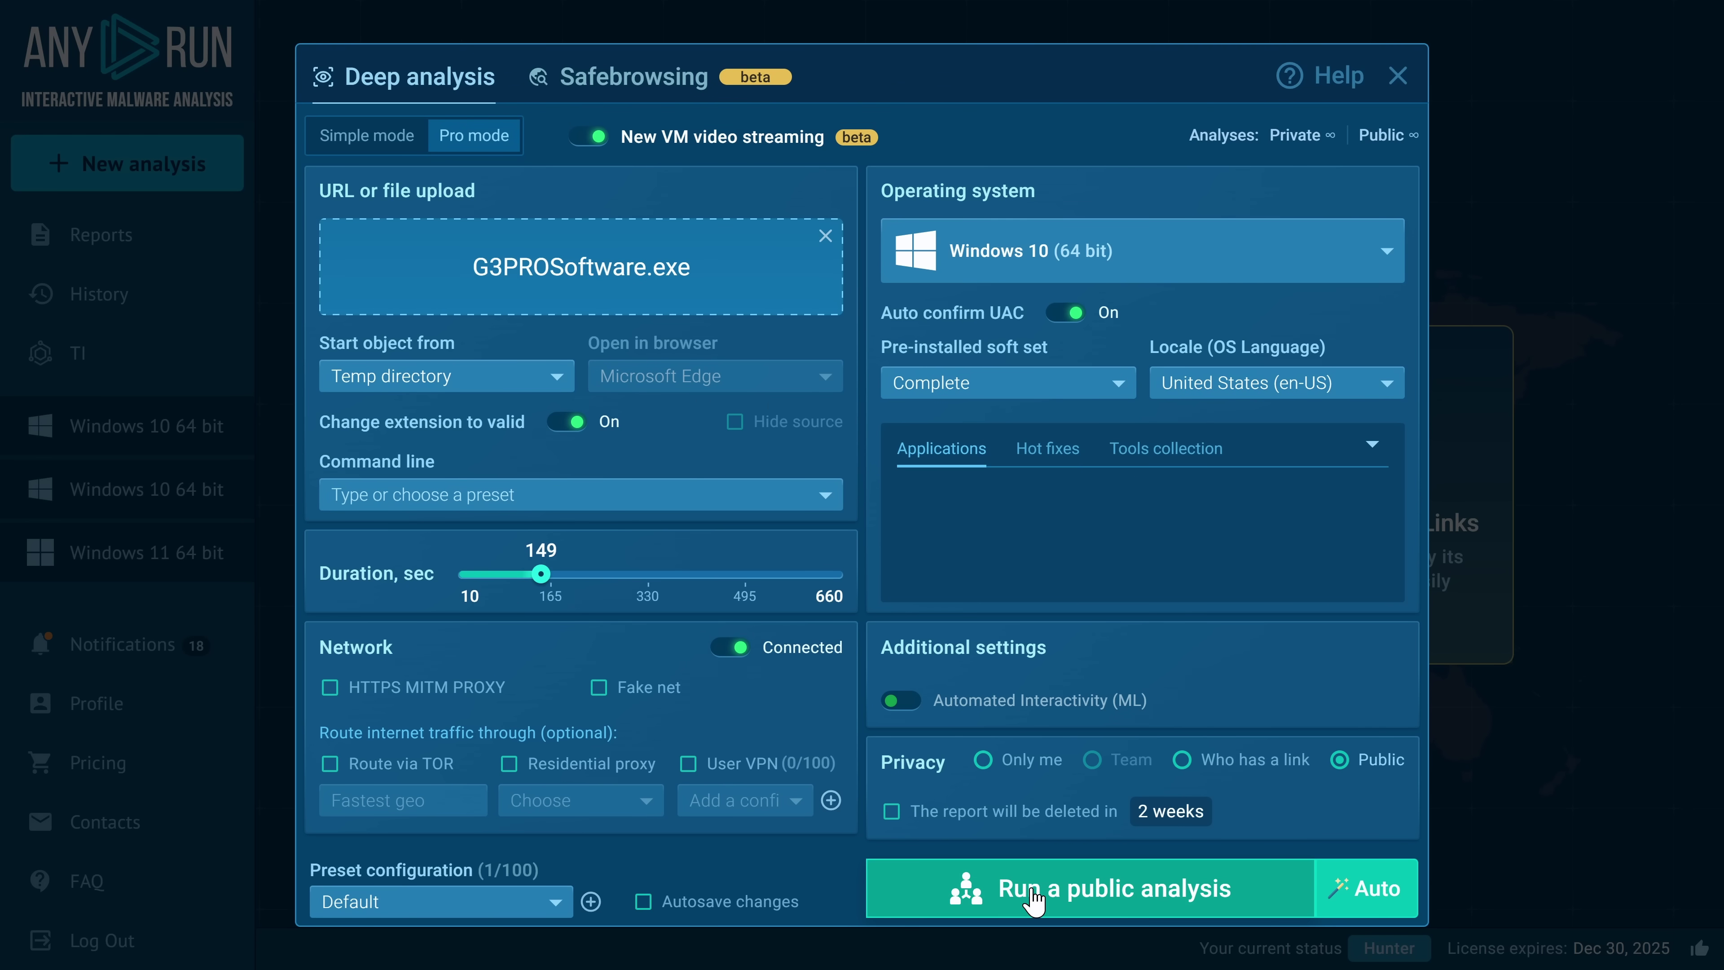
left_click(970, 883)
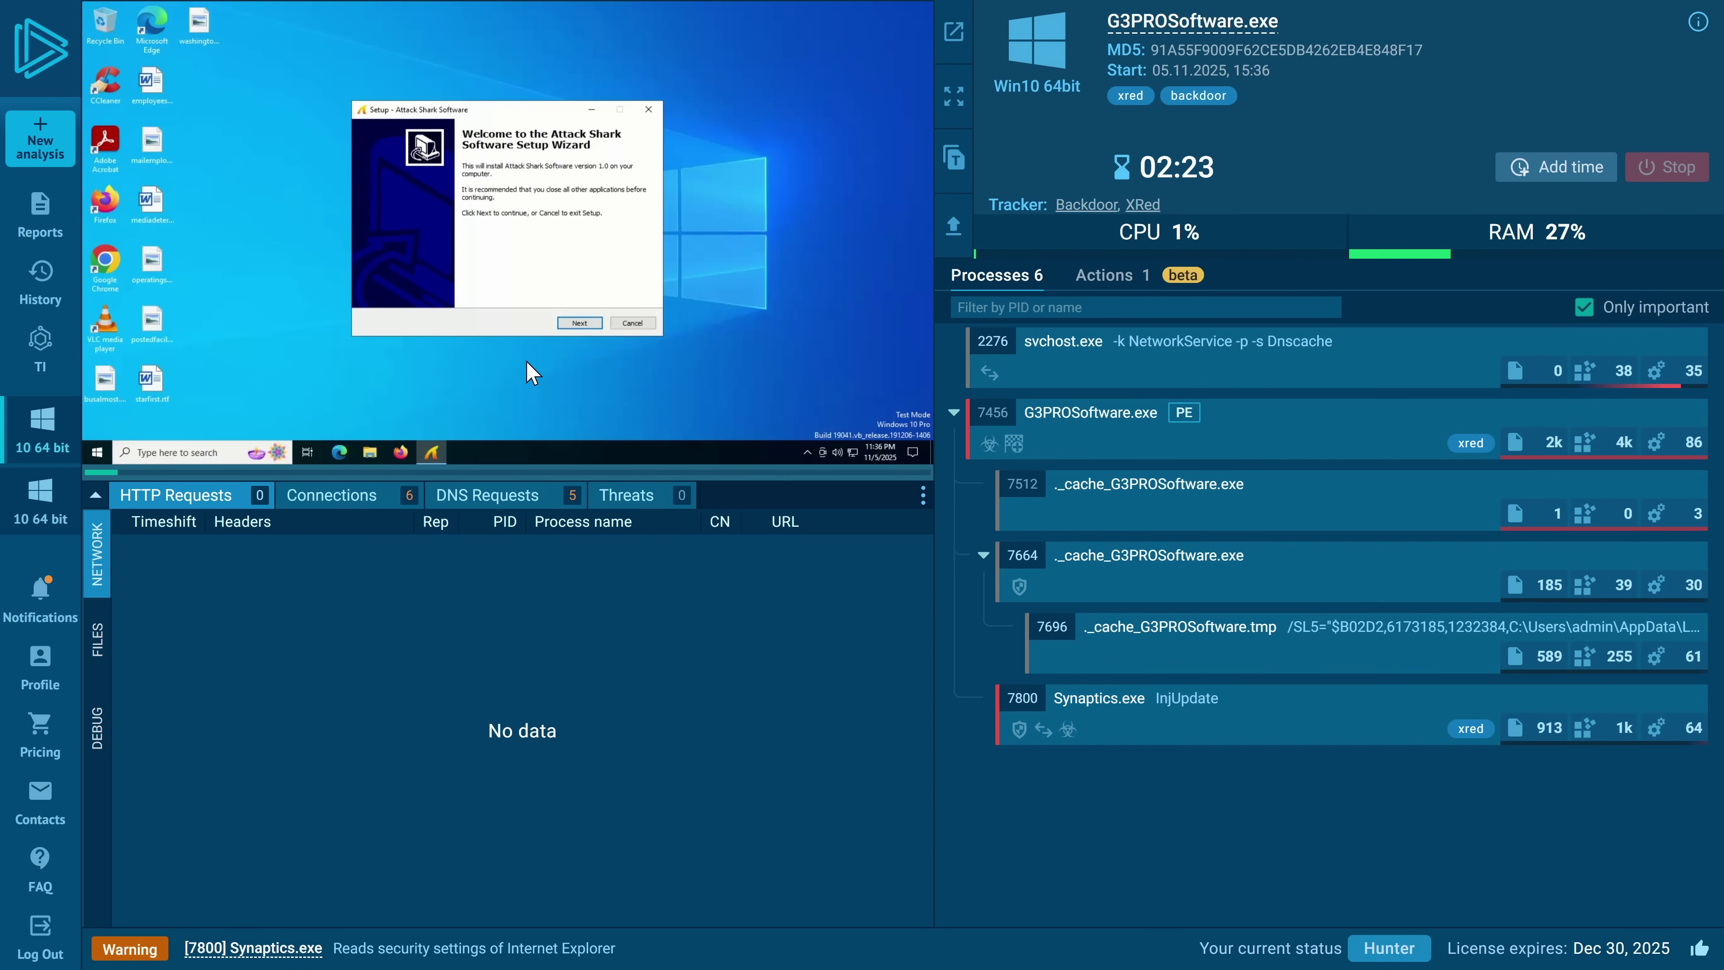
- Complete the Attack Shark setup wizard in the sandbox while watching the Connections list
left_click(579, 323)
left_click(581, 323)
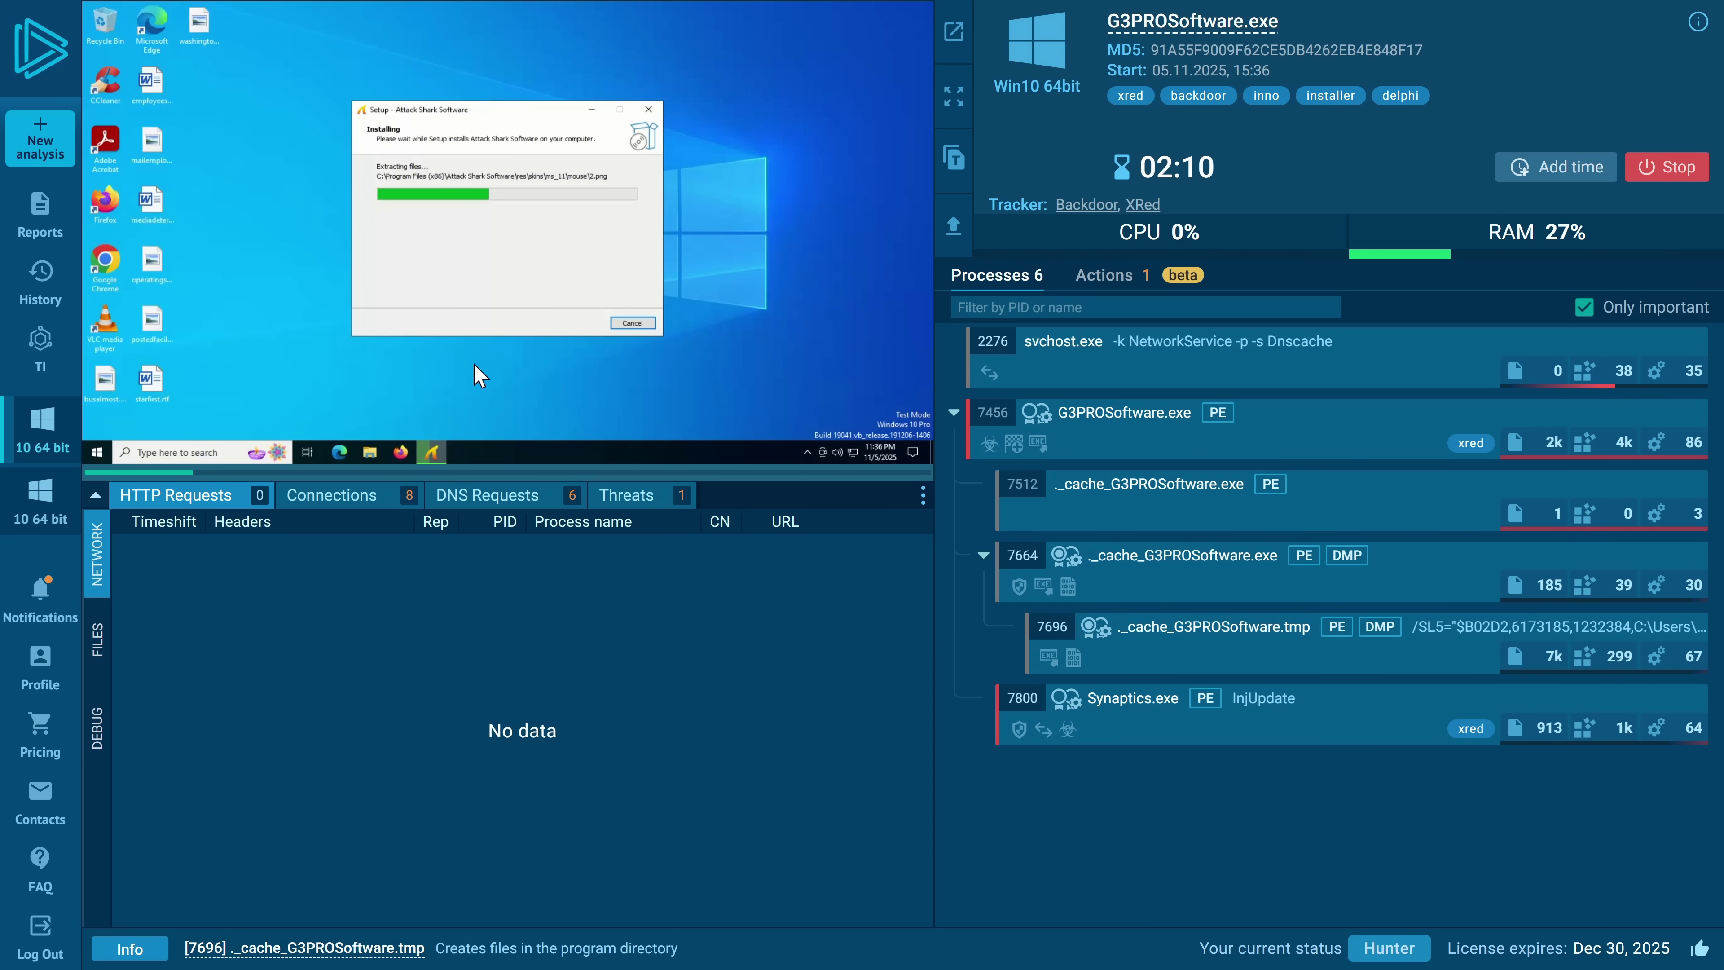
left_click(357, 505)
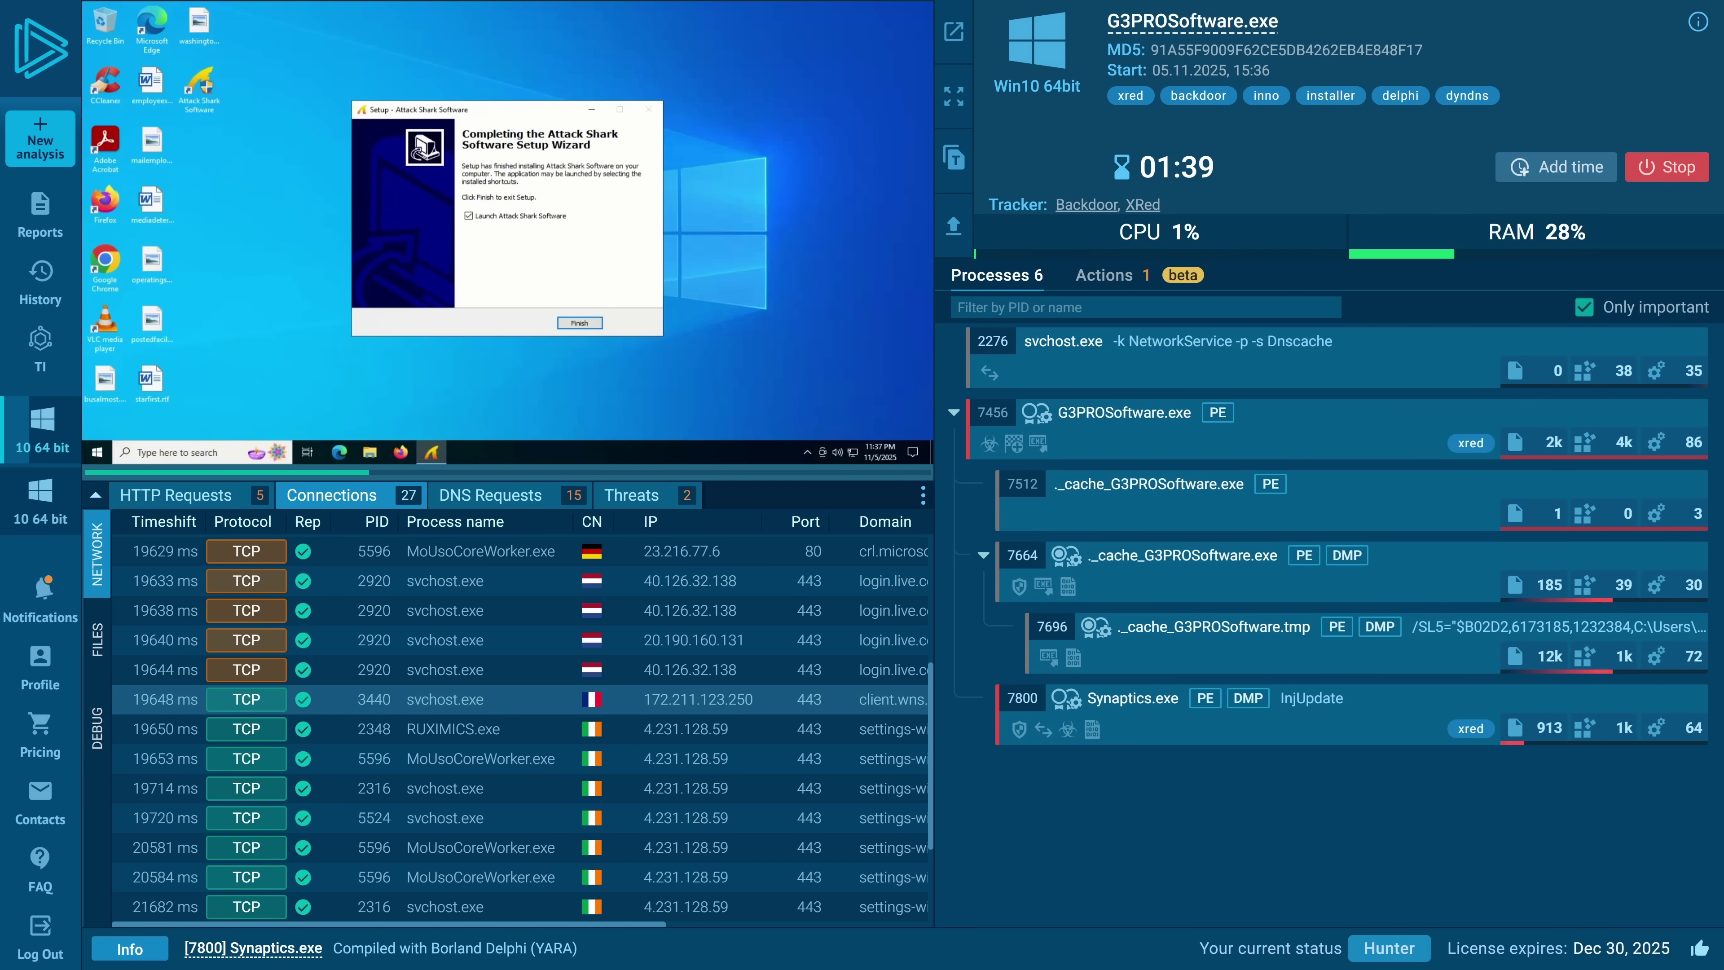
left_click(560, 326)
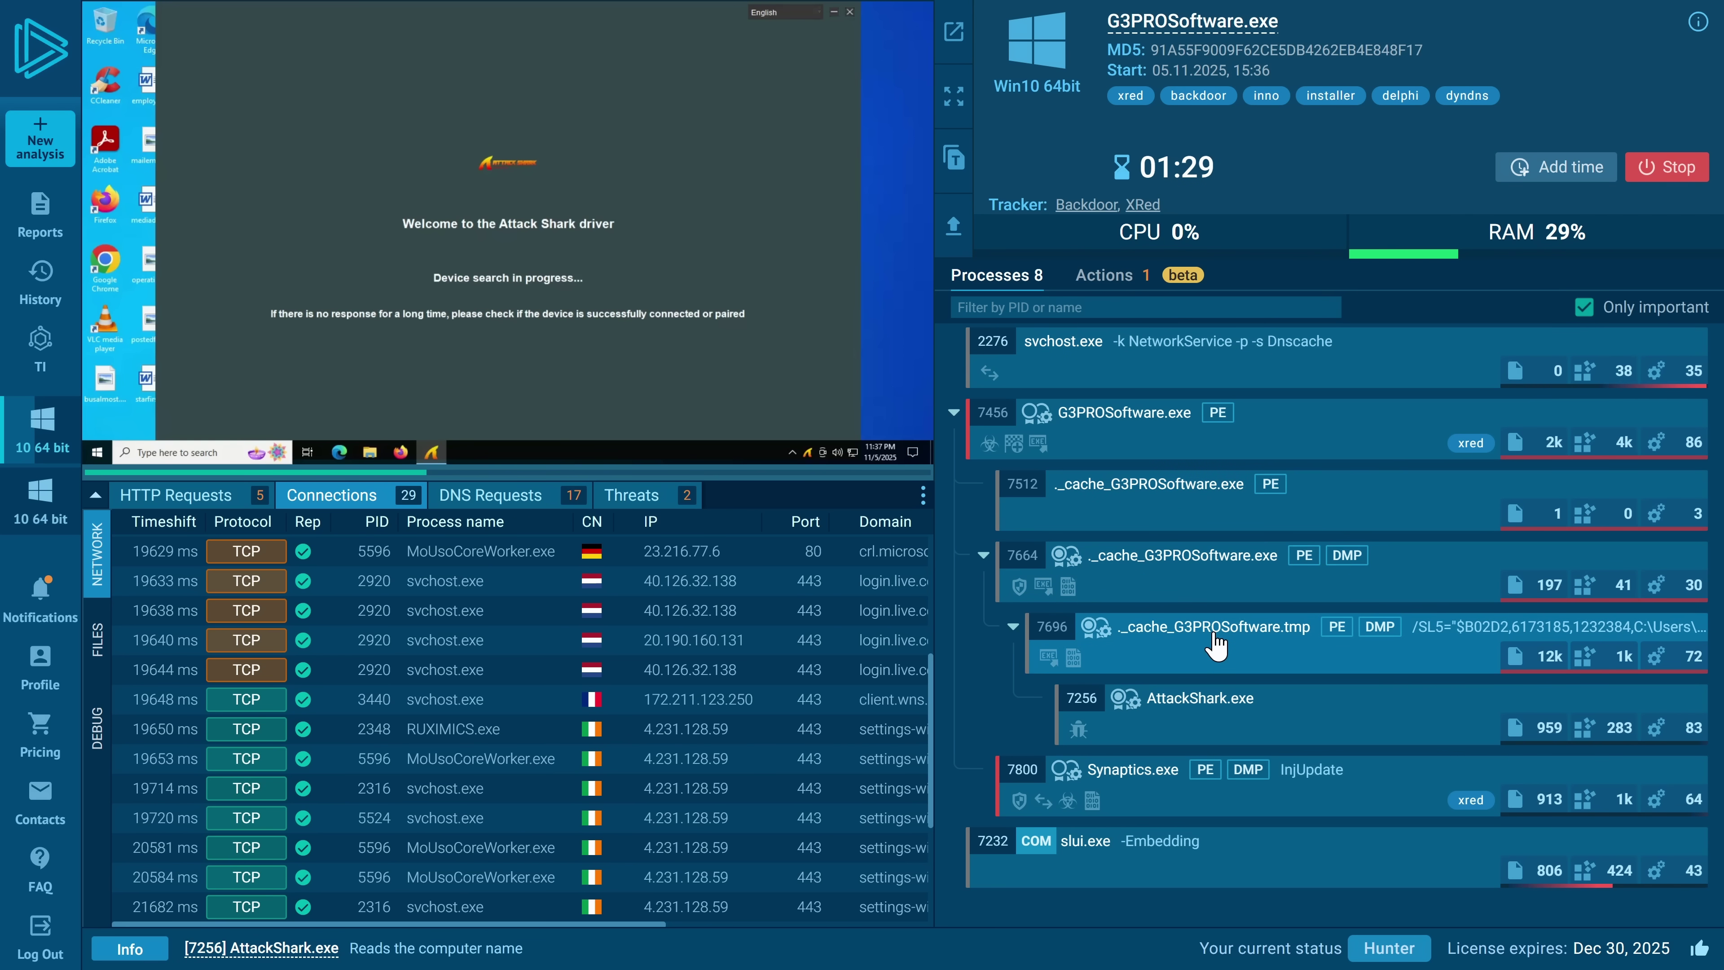
- Review Synaptics.exe's XRED details and network connections, then stop the sandbox run
left_click(1168, 791)
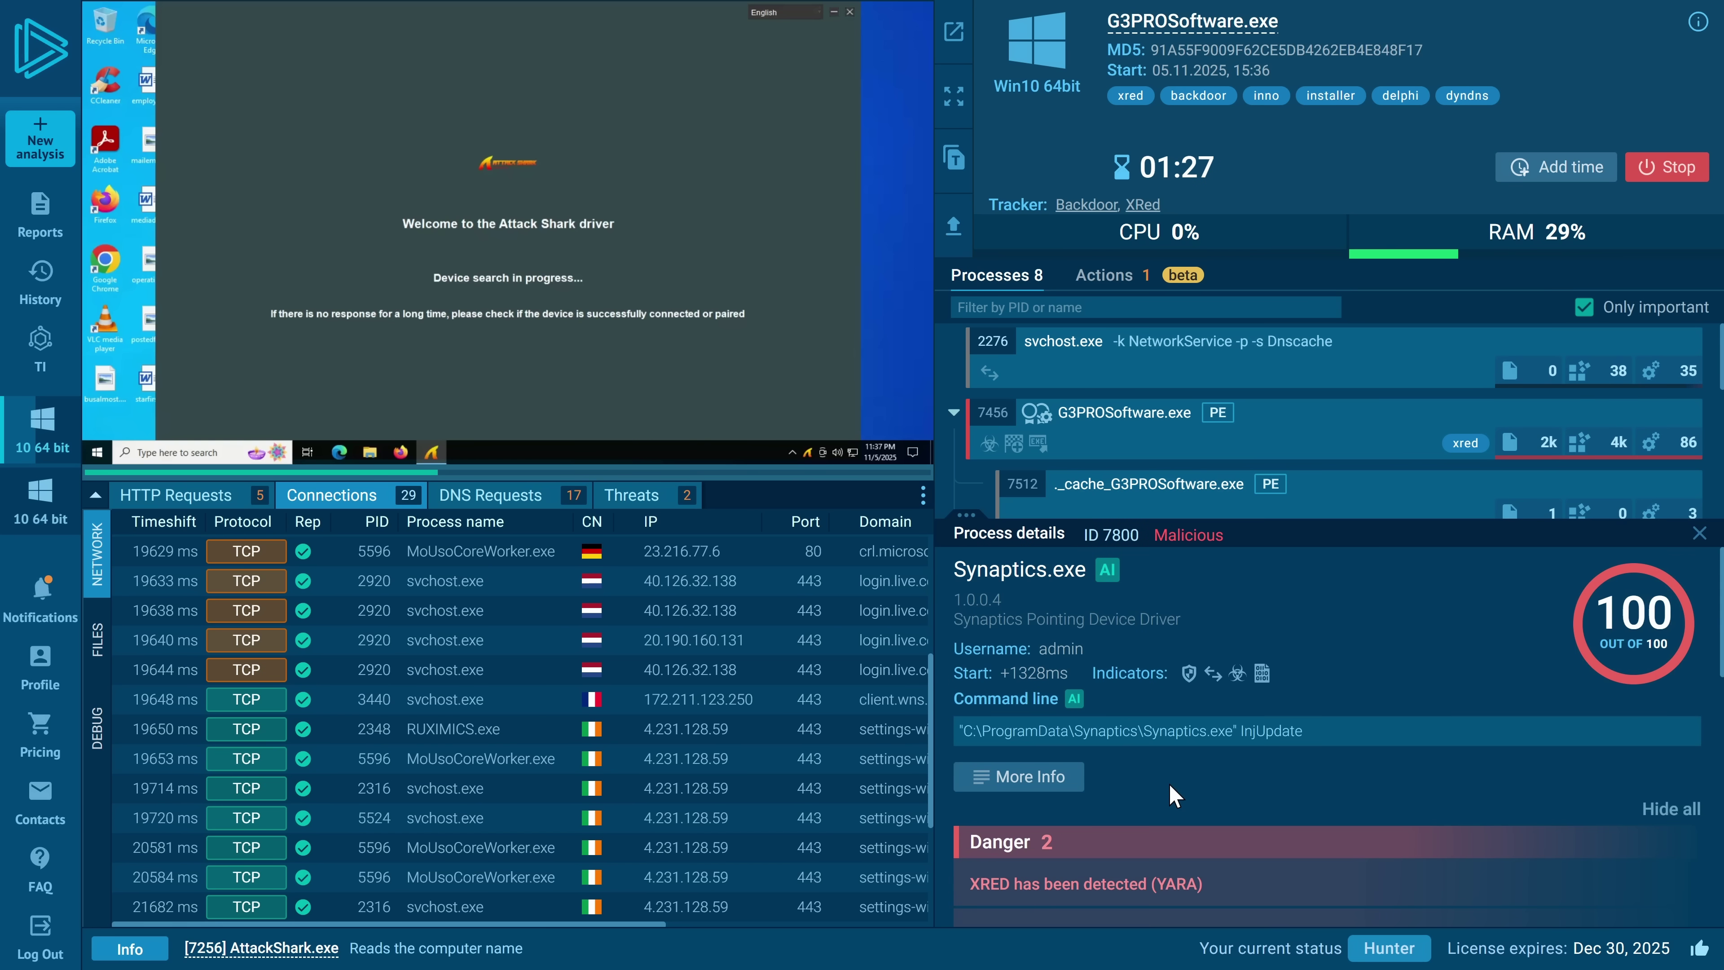
scroll(1154, 798, "down", 4)
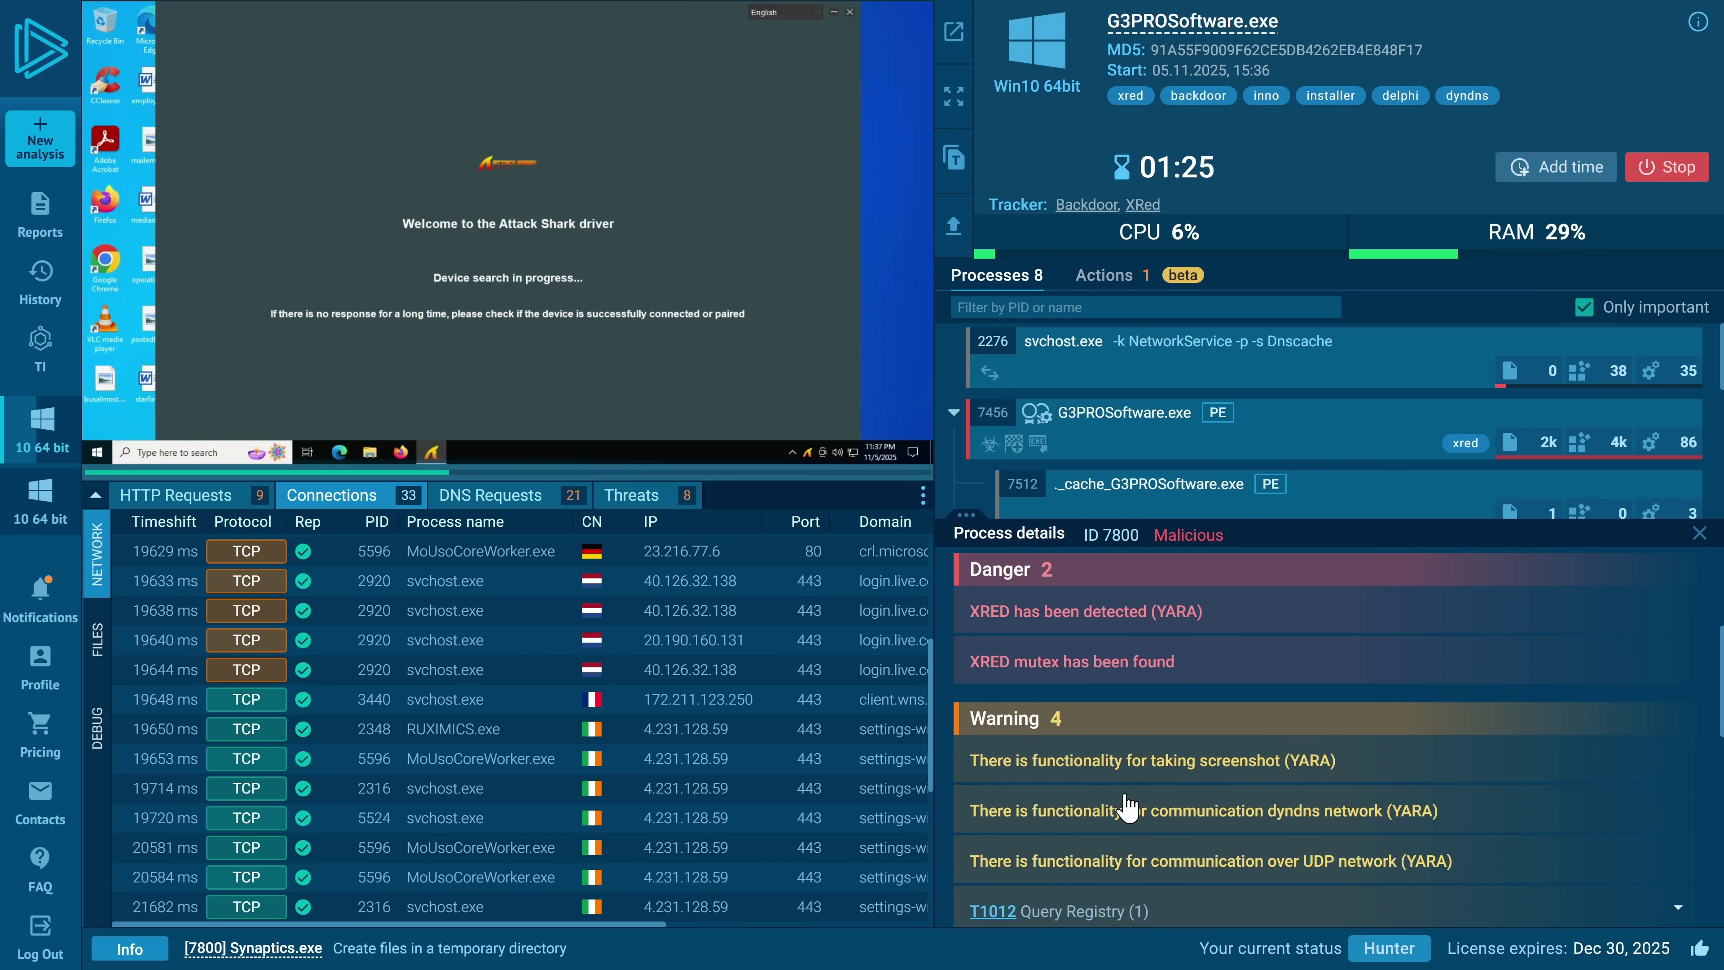
scroll(1128, 807, "down", 2)
scroll(1086, 679, "up", 6)
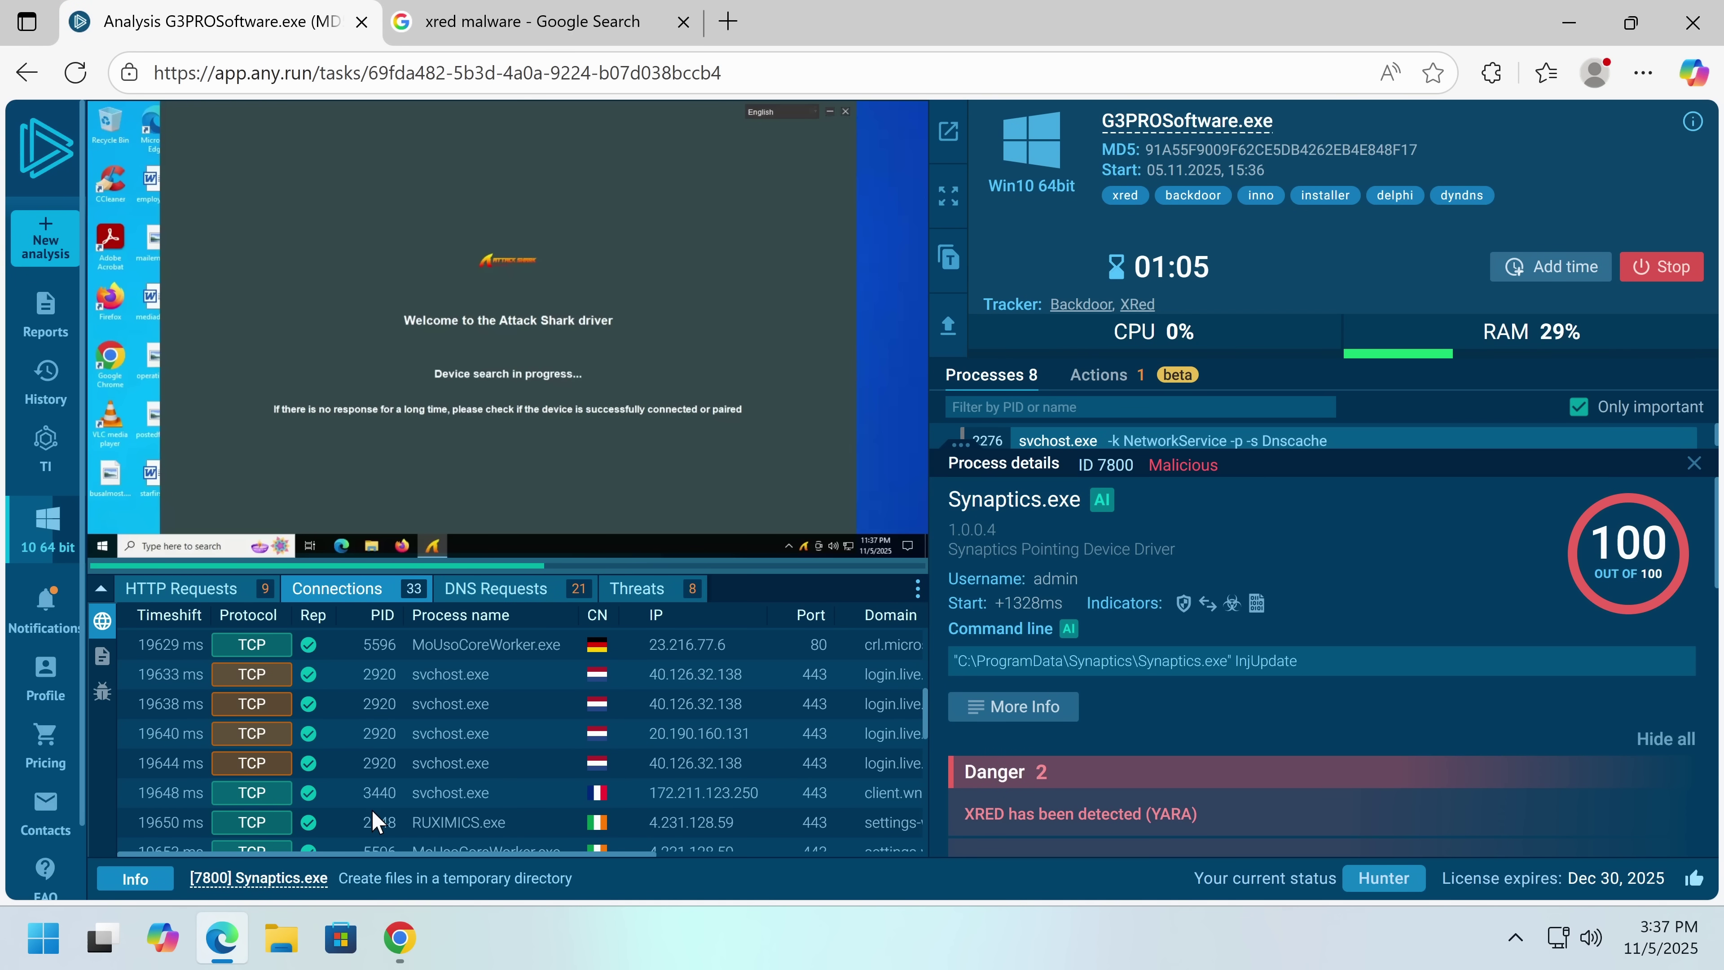
scroll(359, 708, "down", 2)
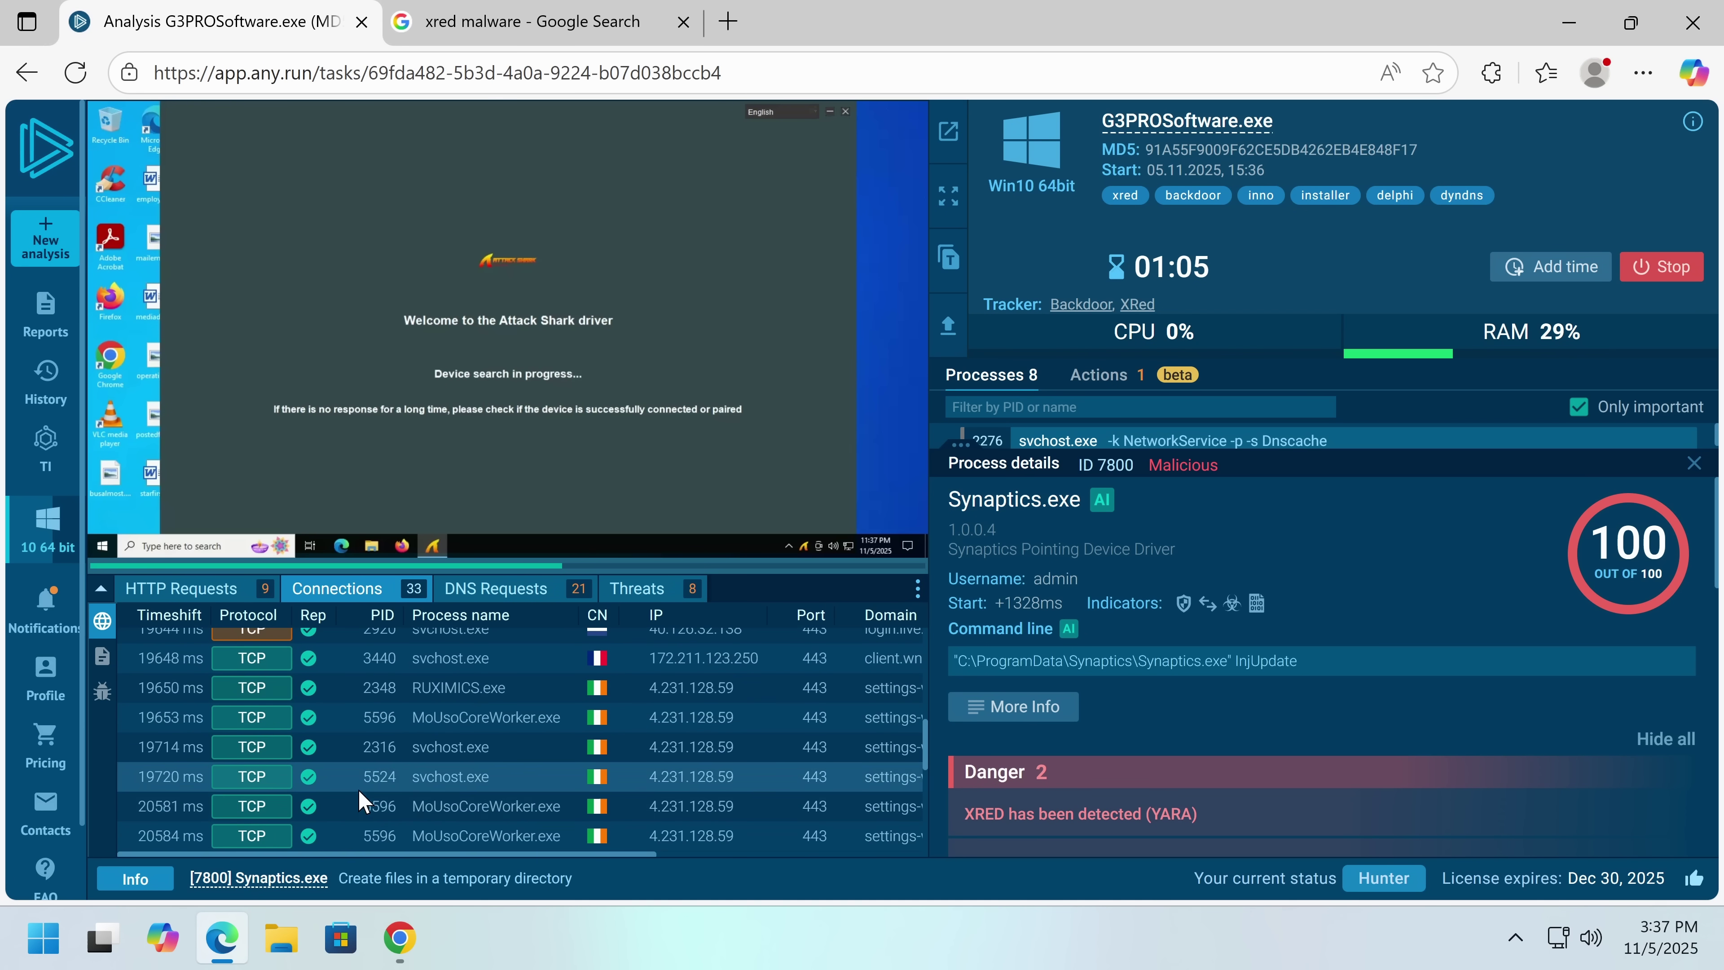
scroll(364, 802, "down", 5)
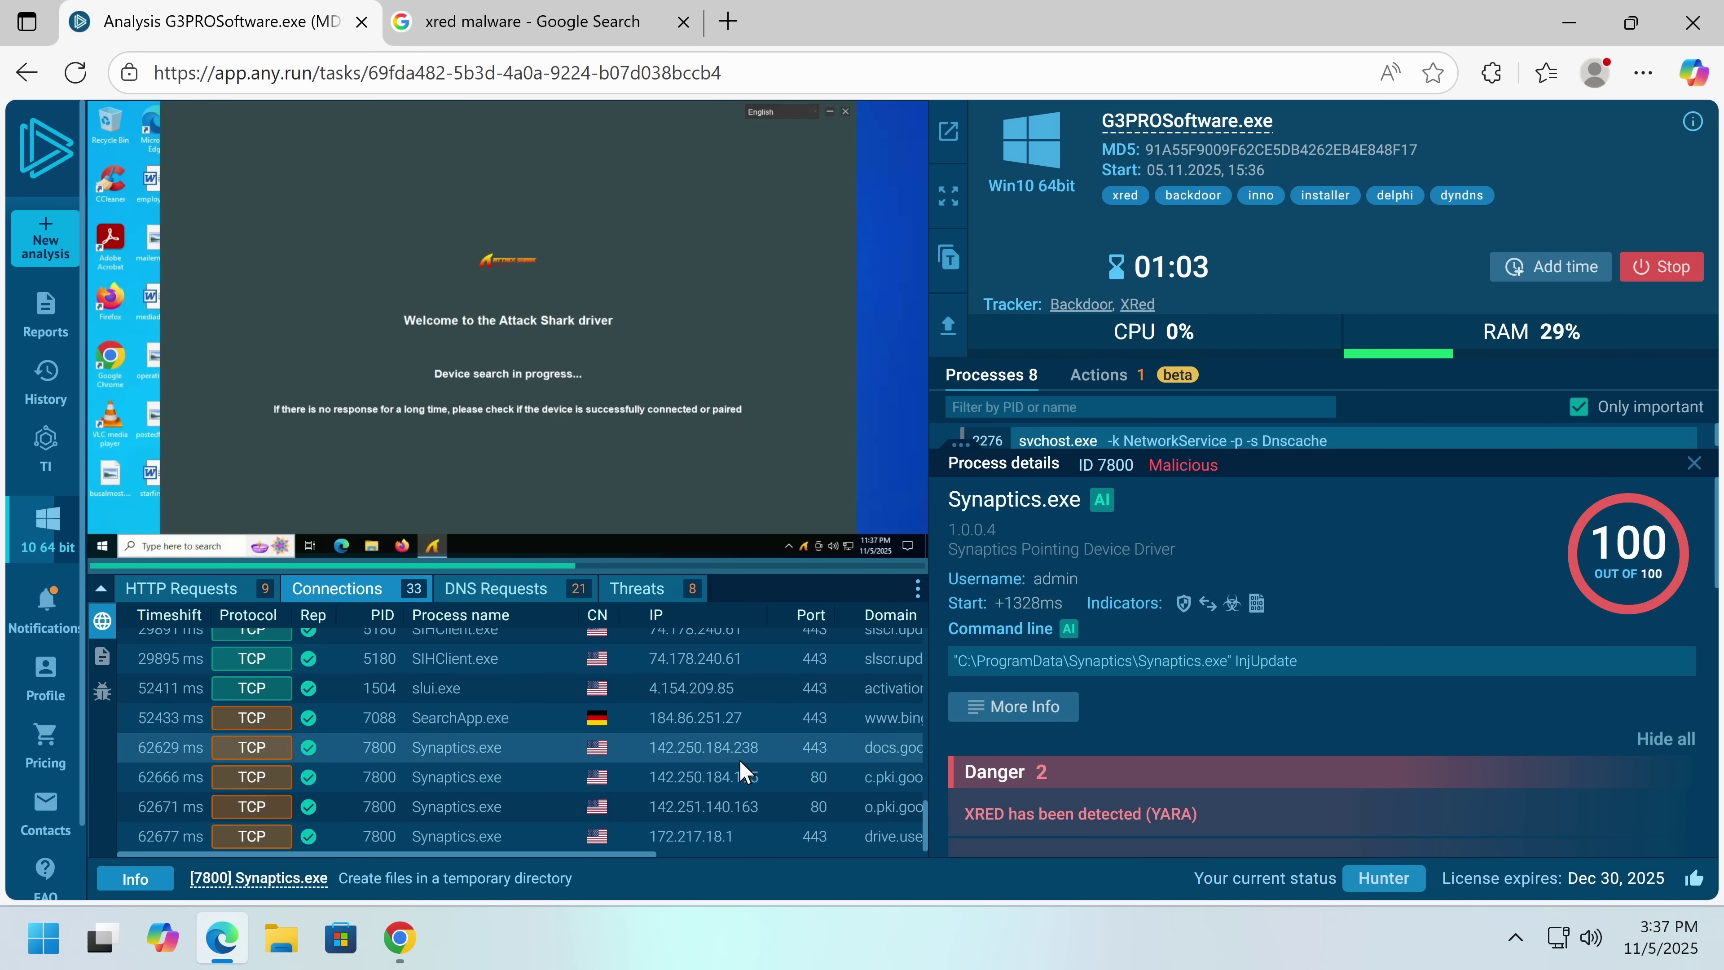
scroll(744, 770, "right", 2)
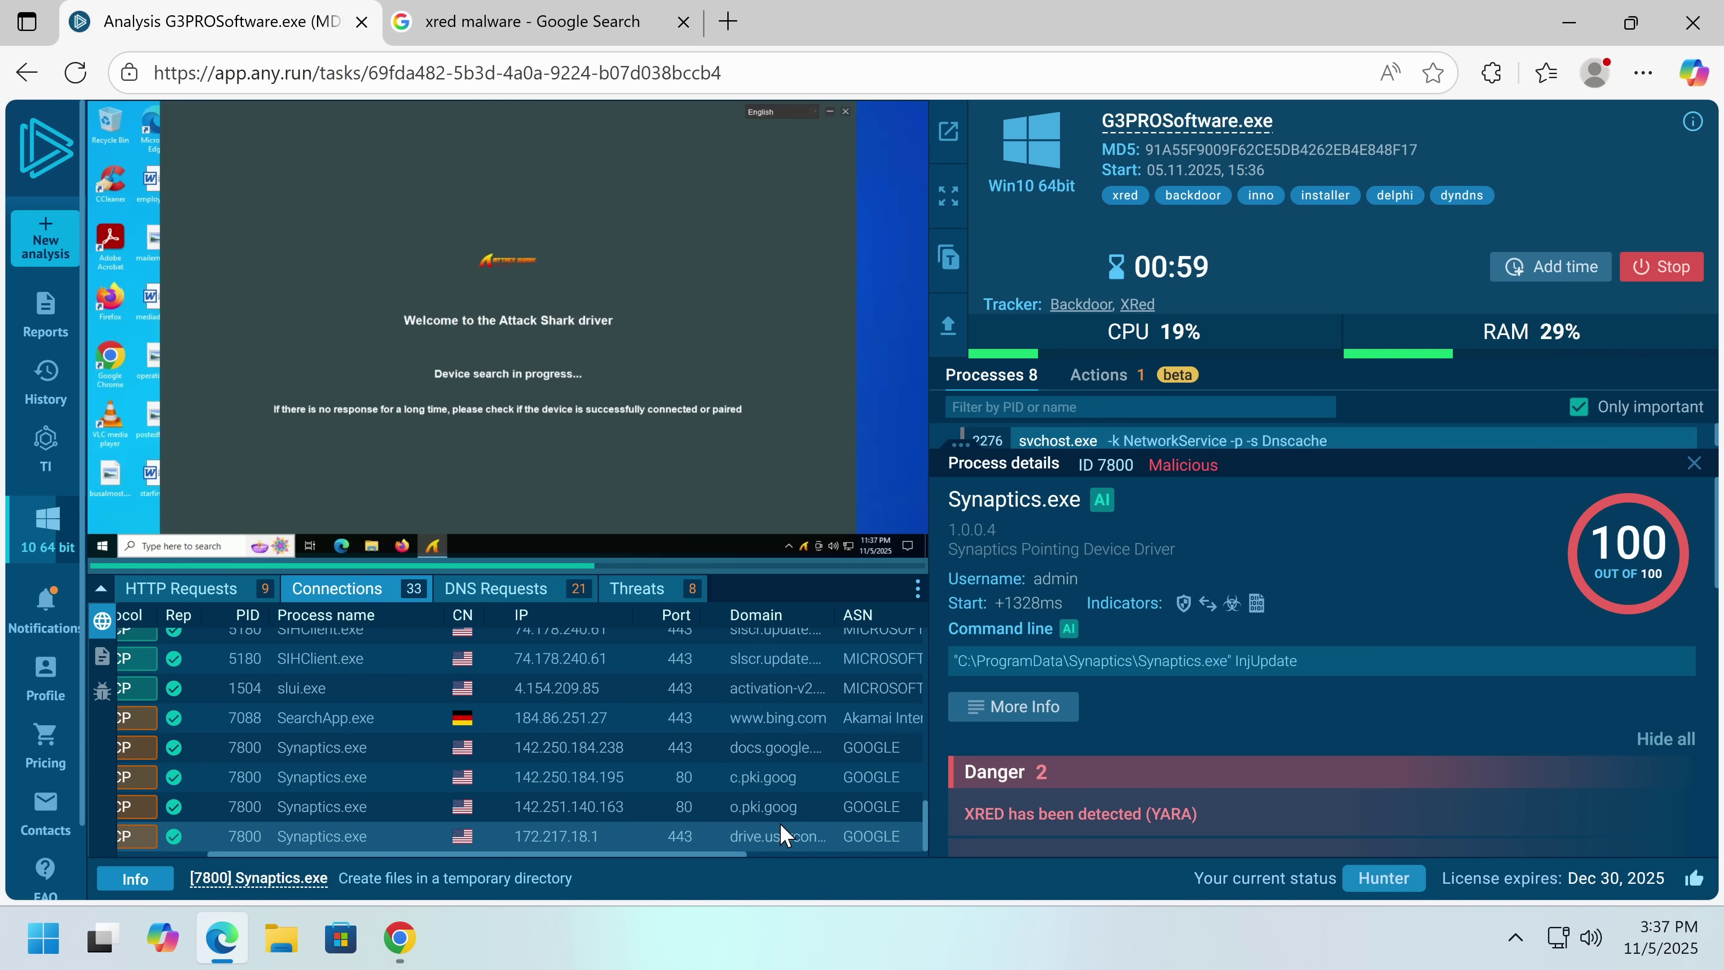
scroll(765, 829, "right", 4)
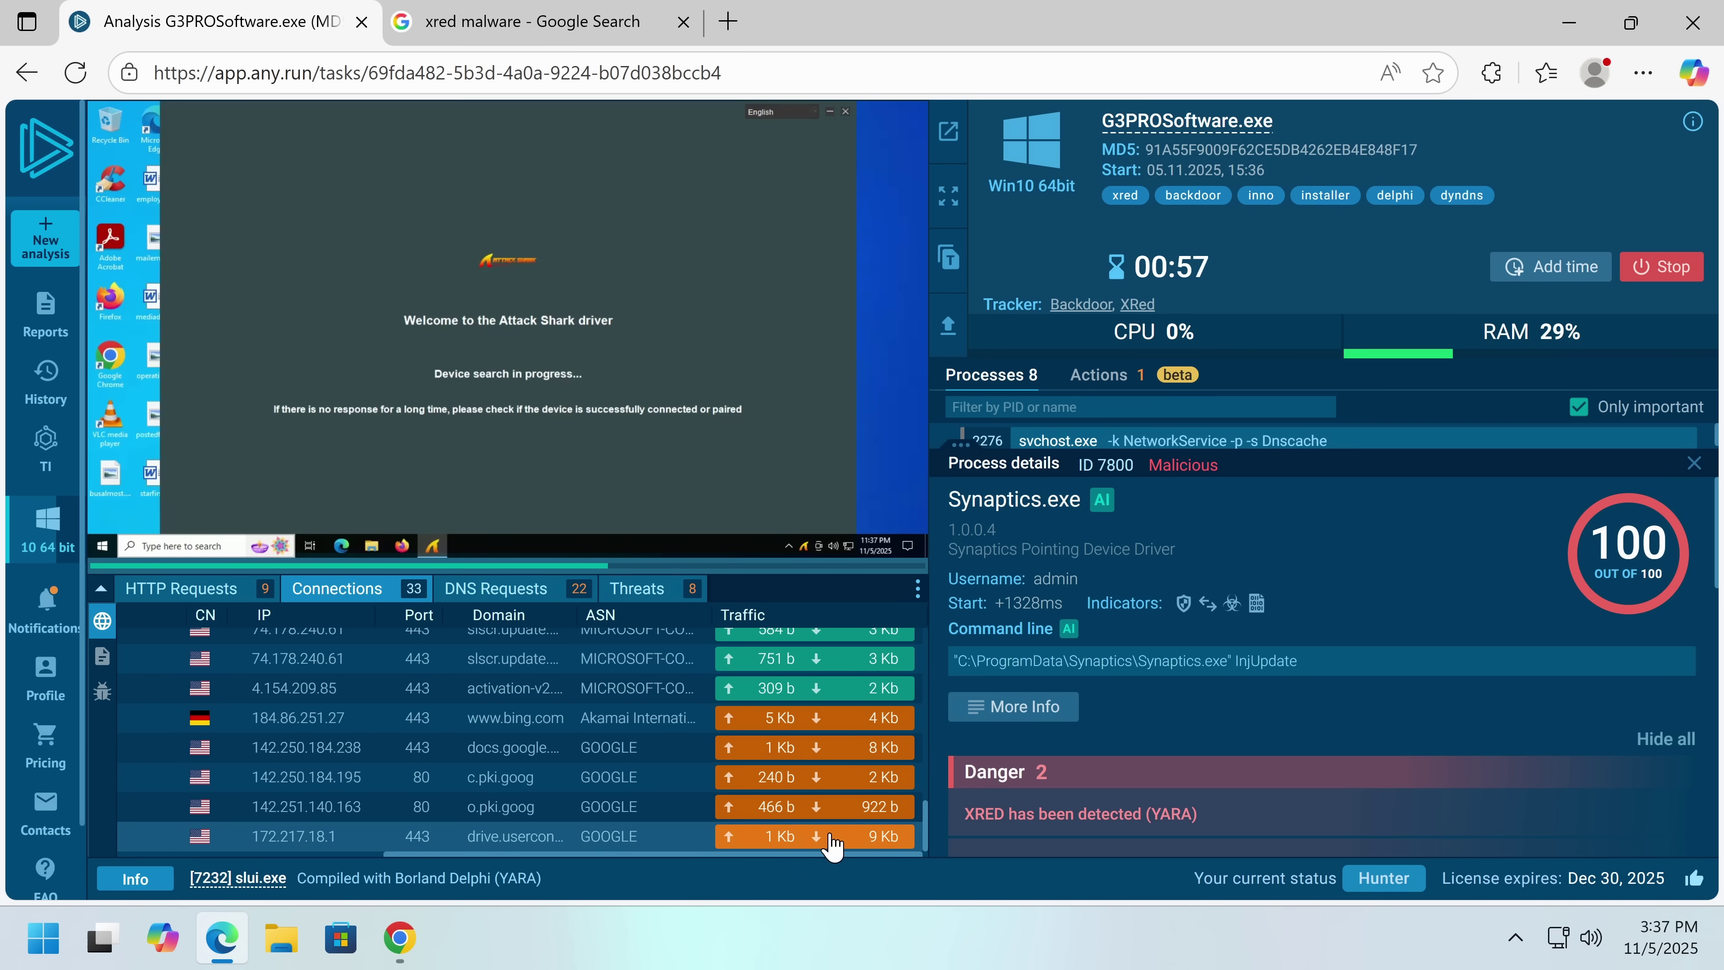
left_click(1662, 276)
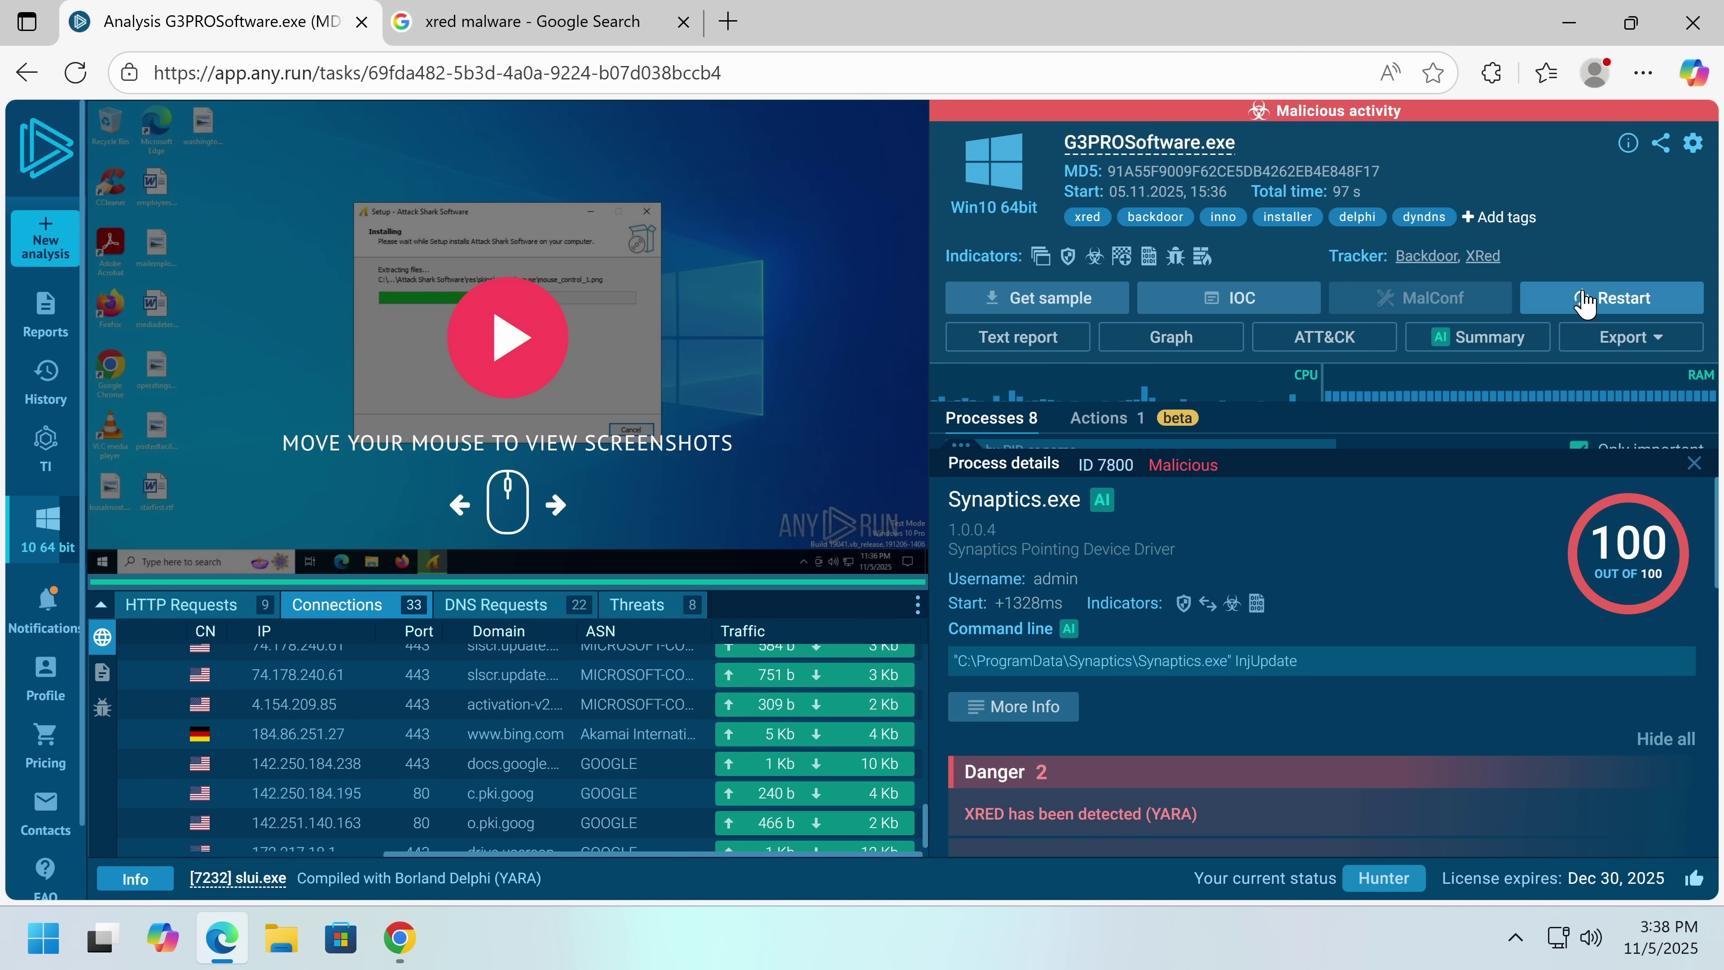
- Glance at the xred search results and infected-sites article, then return to ANY.RUN
left_click(1585, 301)
scroll(482, 792, "down", 2)
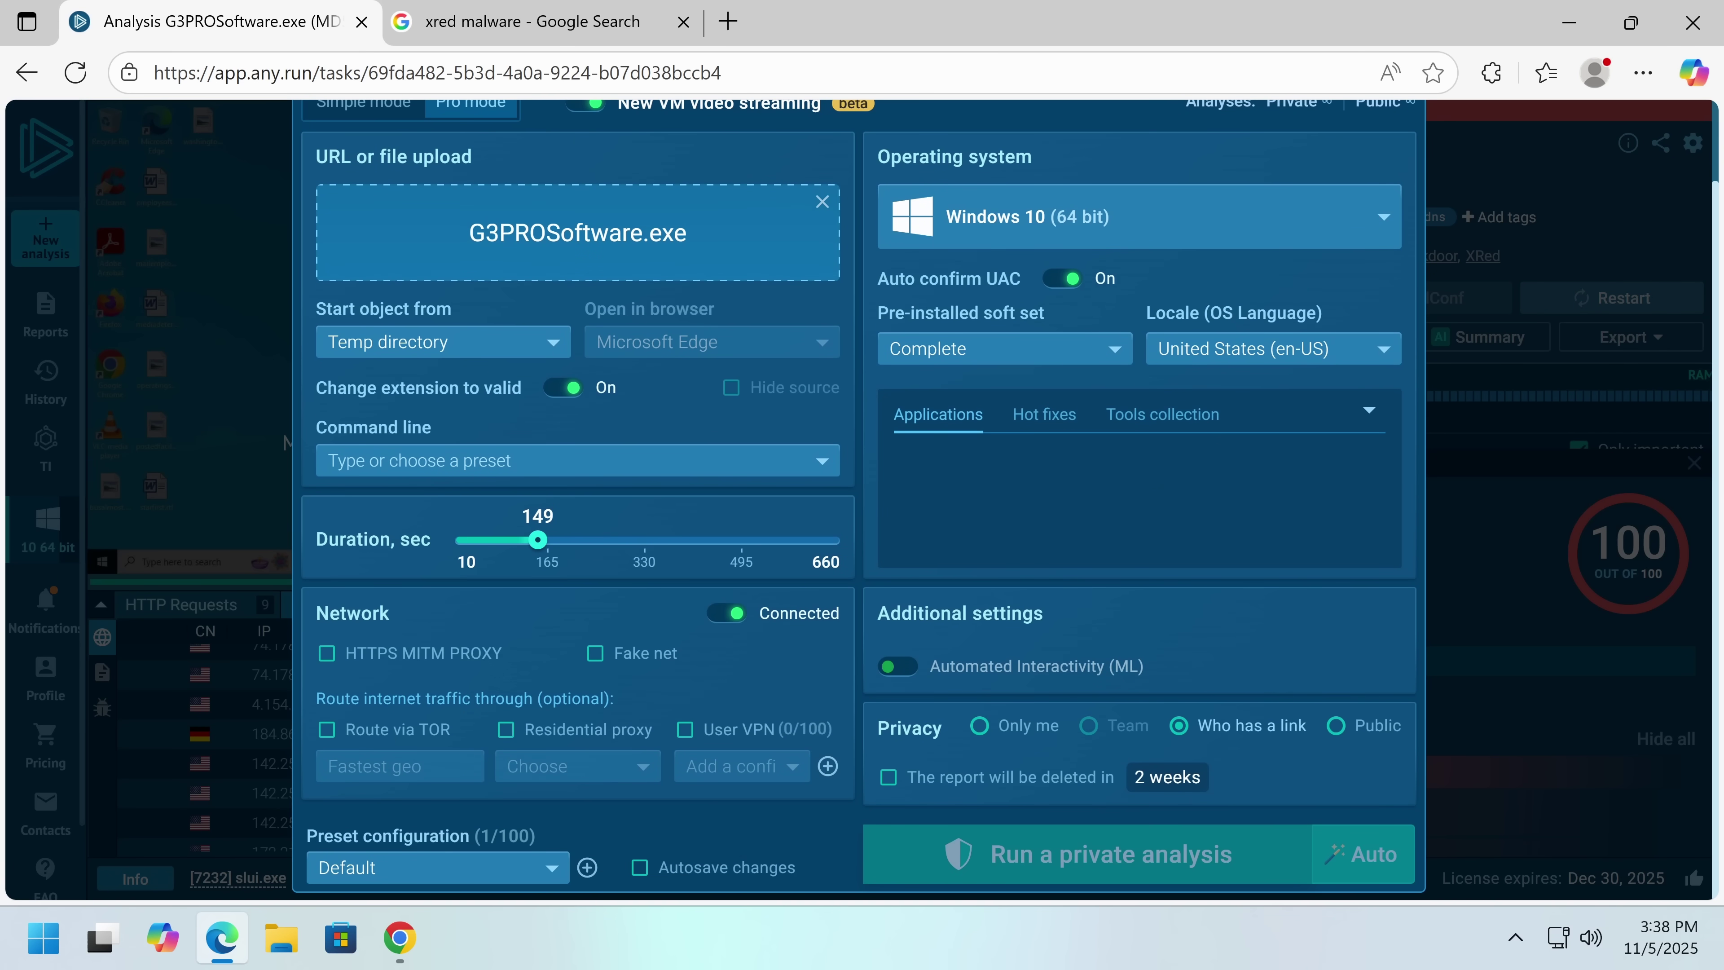
left_click(530, 21)
left_click(1010, 21)
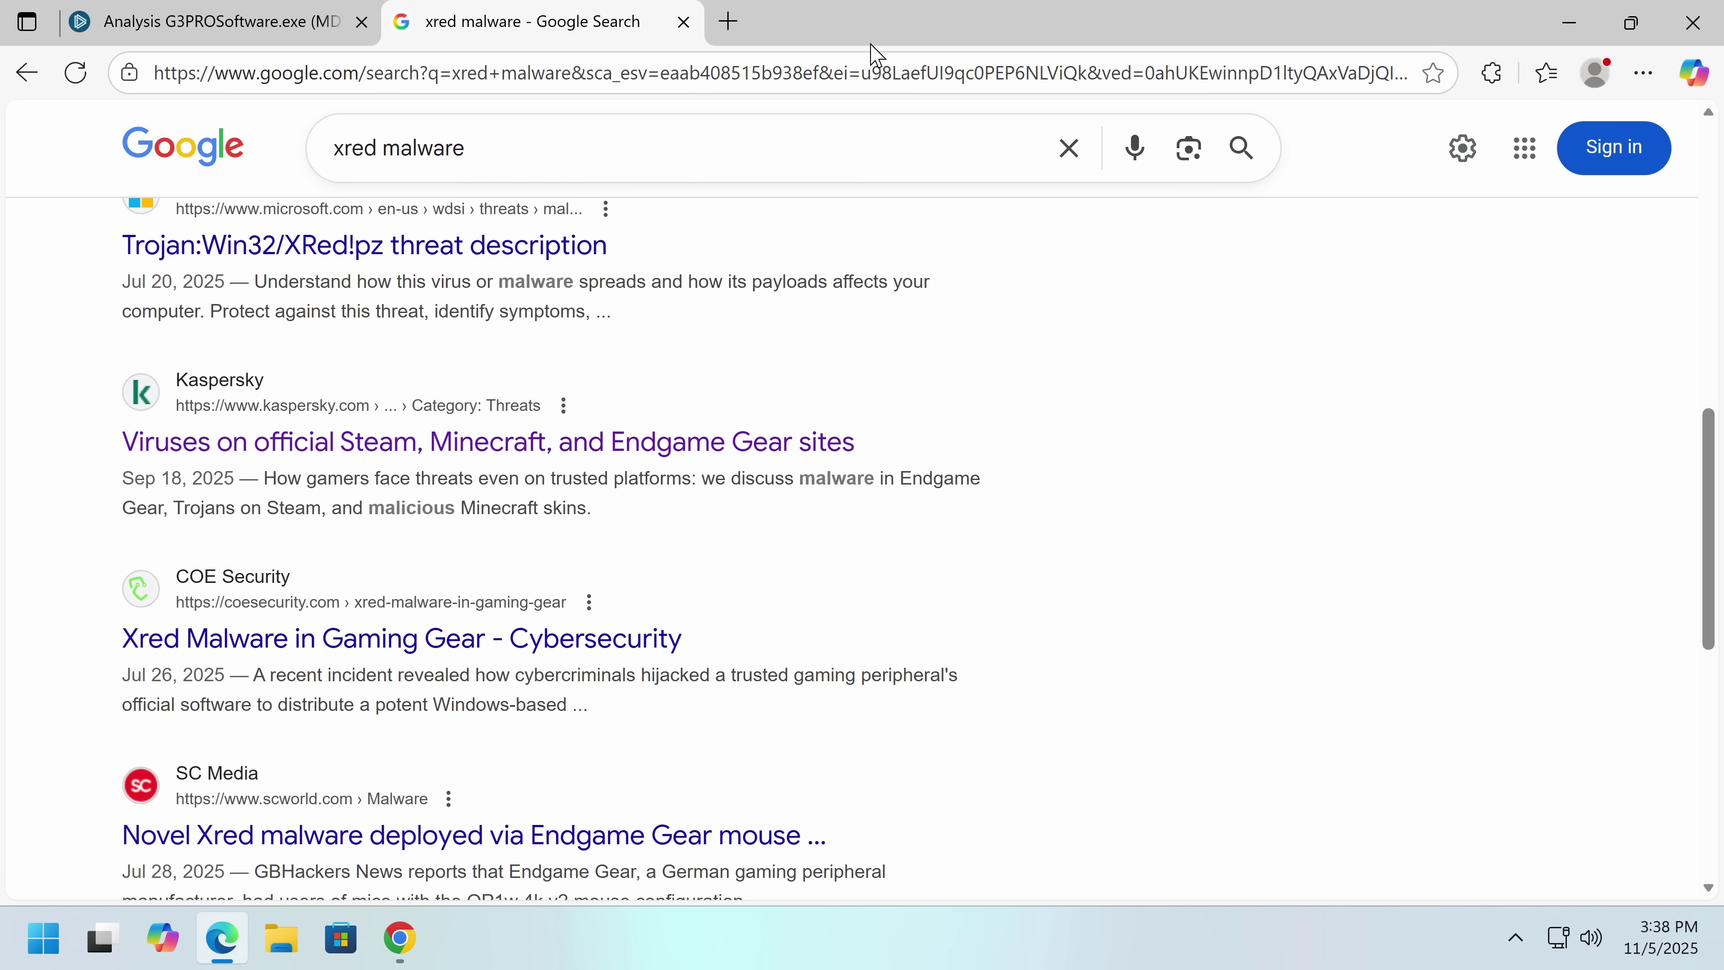
left_click(224, 29)
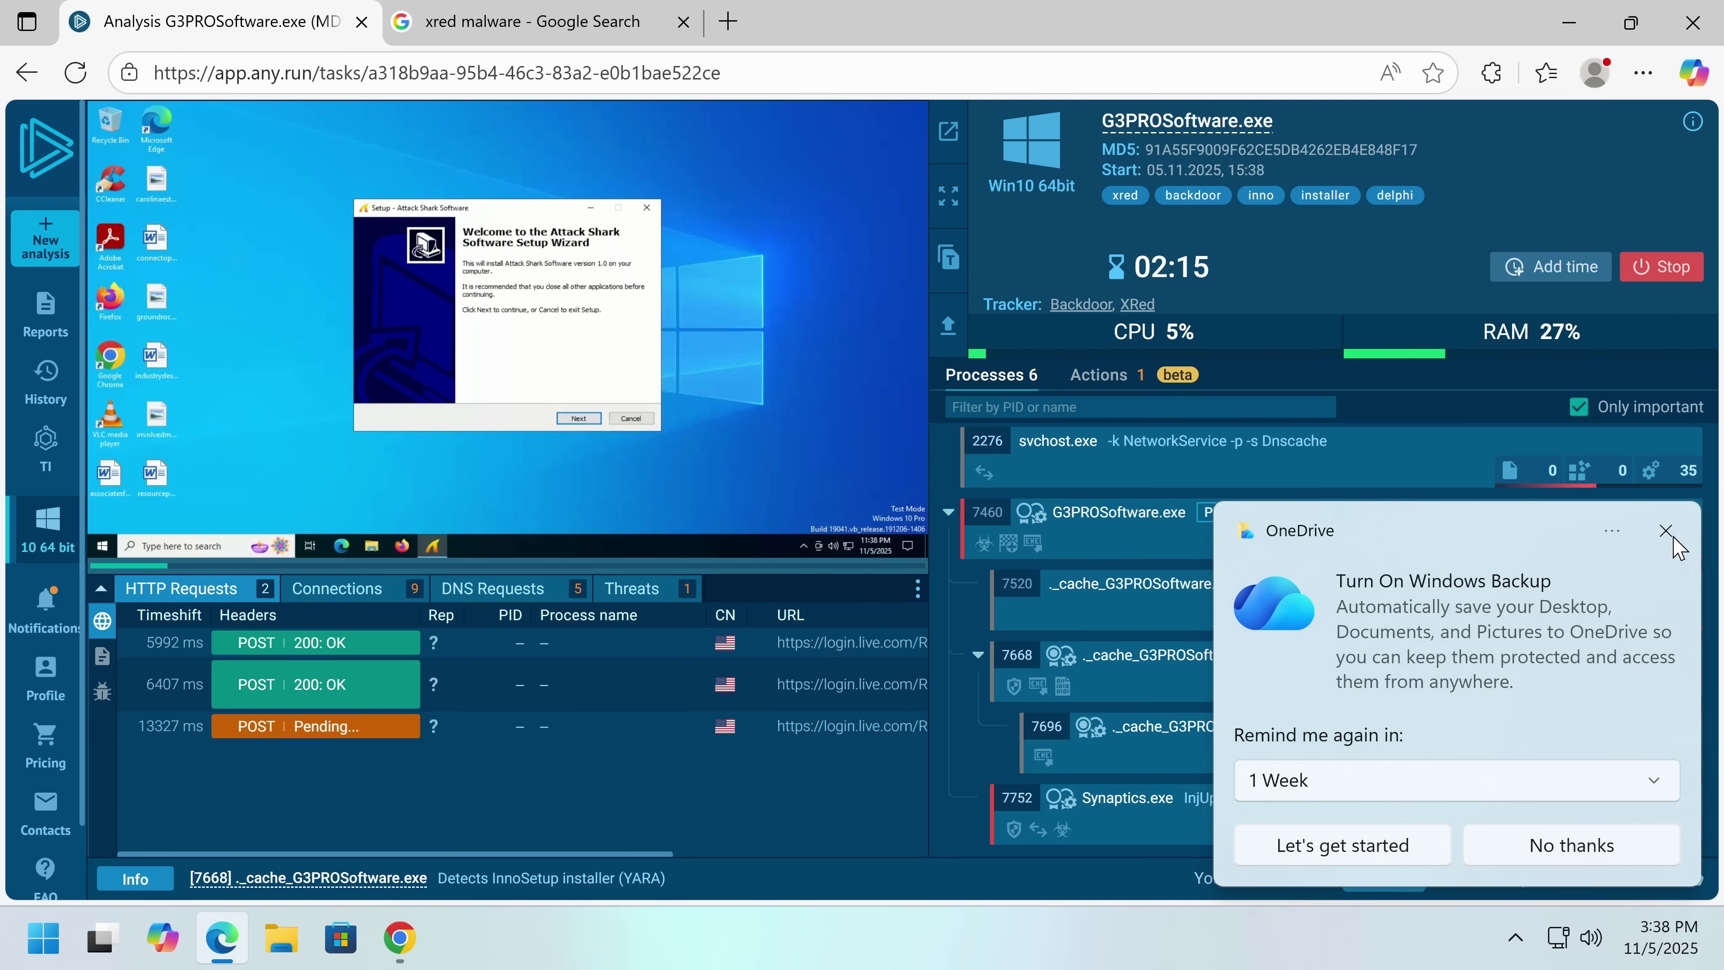
left_click(1664, 530)
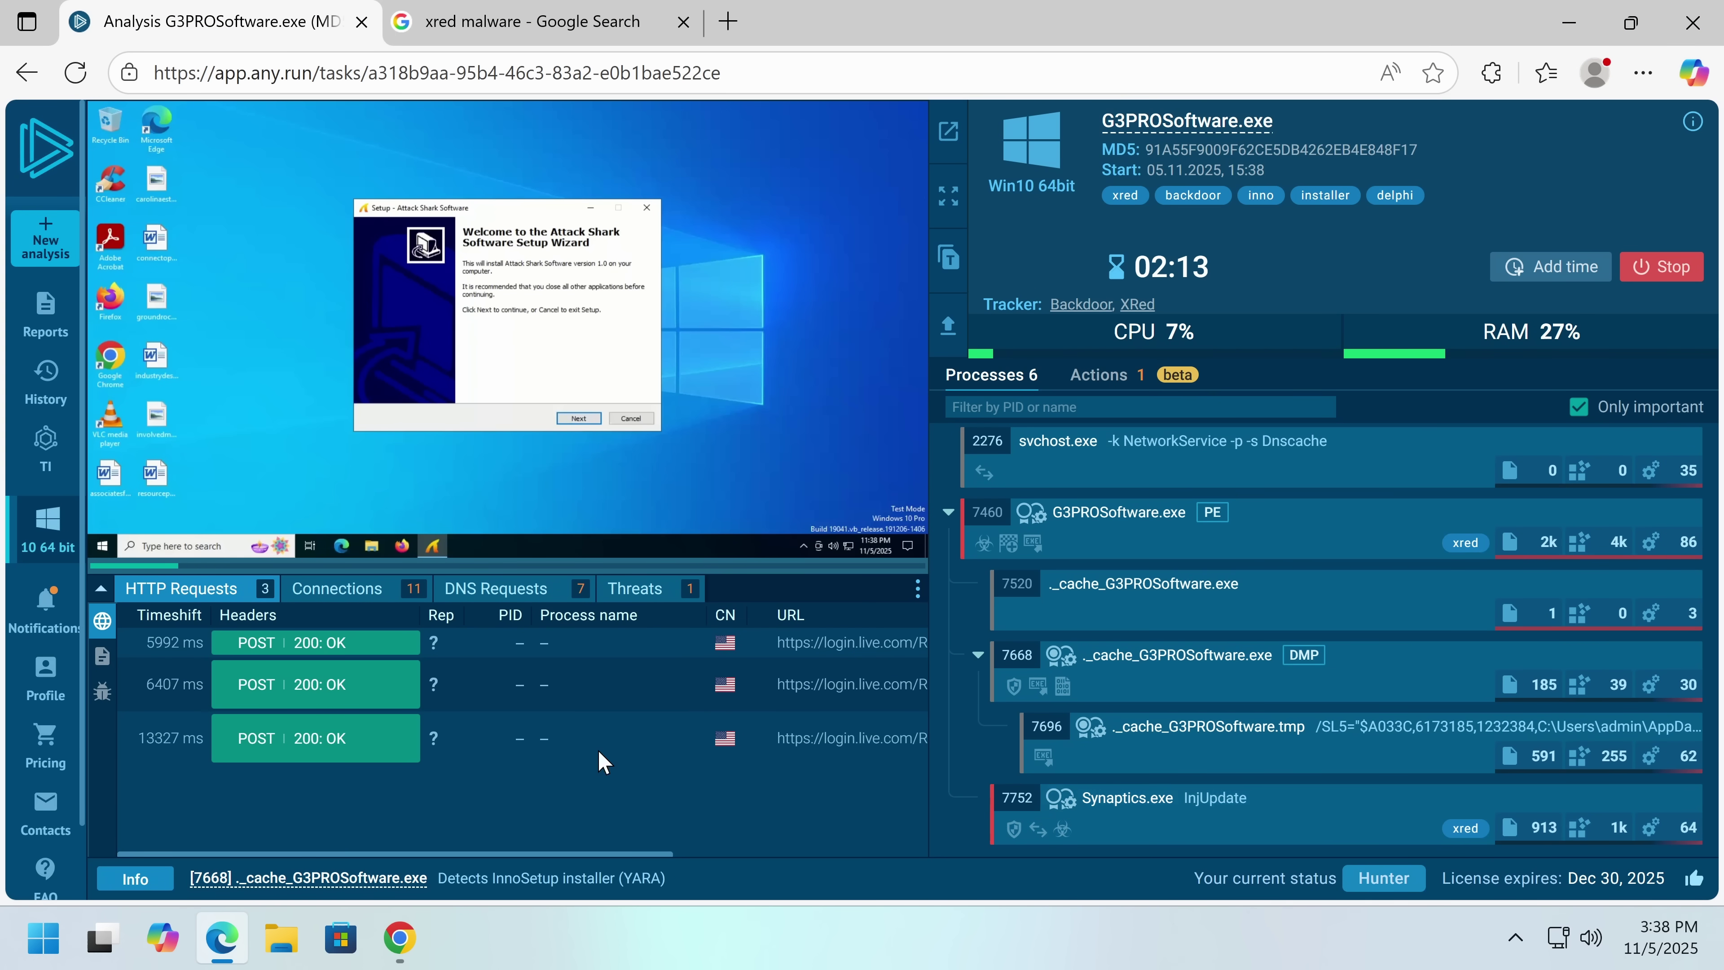
- List Synaptics.exe's connections, highlight the freedns domain, and open the docs.google.com 303 request details
scroll(281, 611, "right", 5)
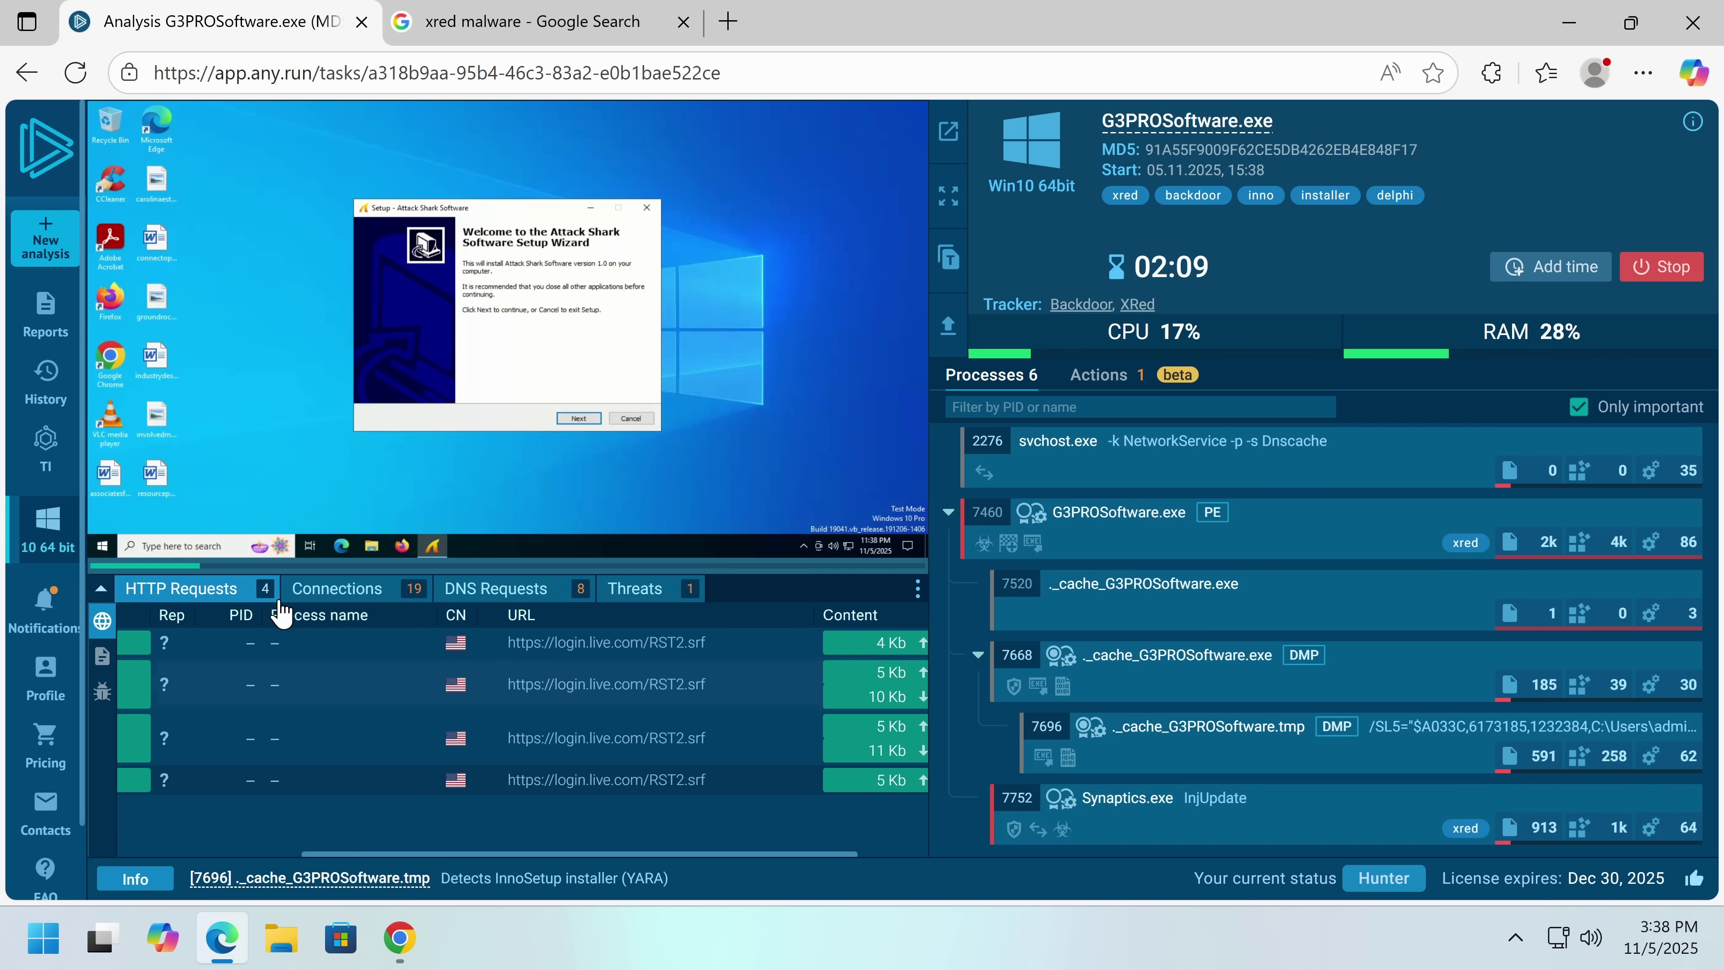
left_click(302, 590)
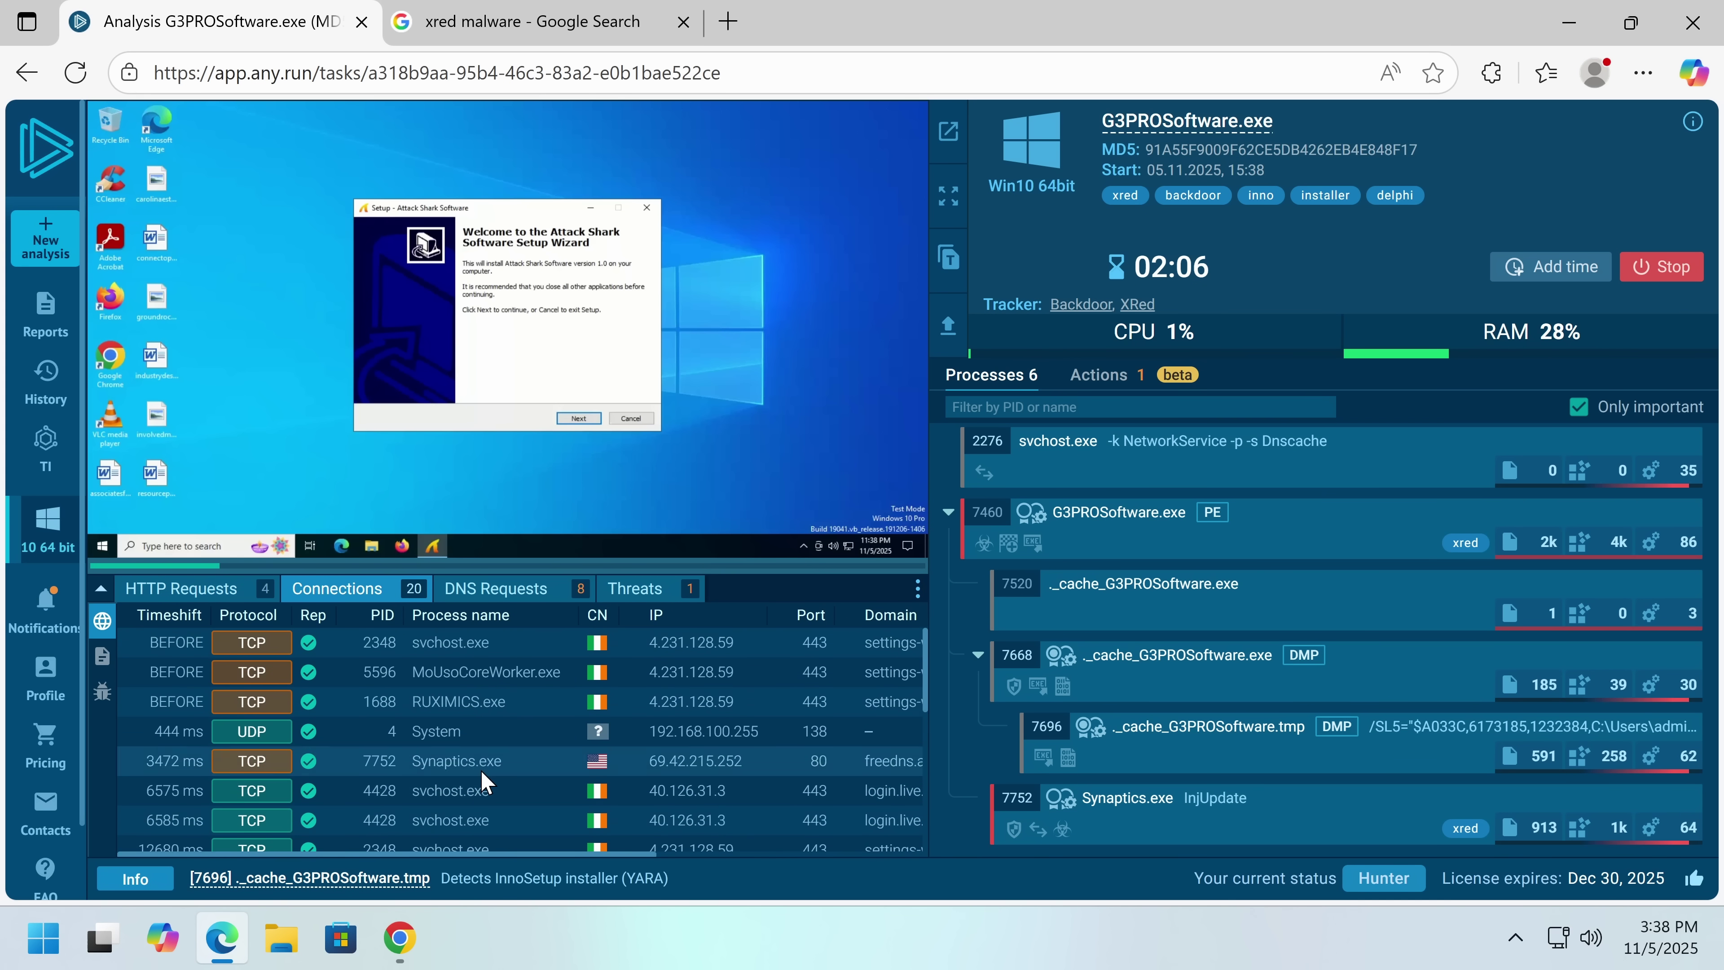
scroll(481, 769, "right", 5)
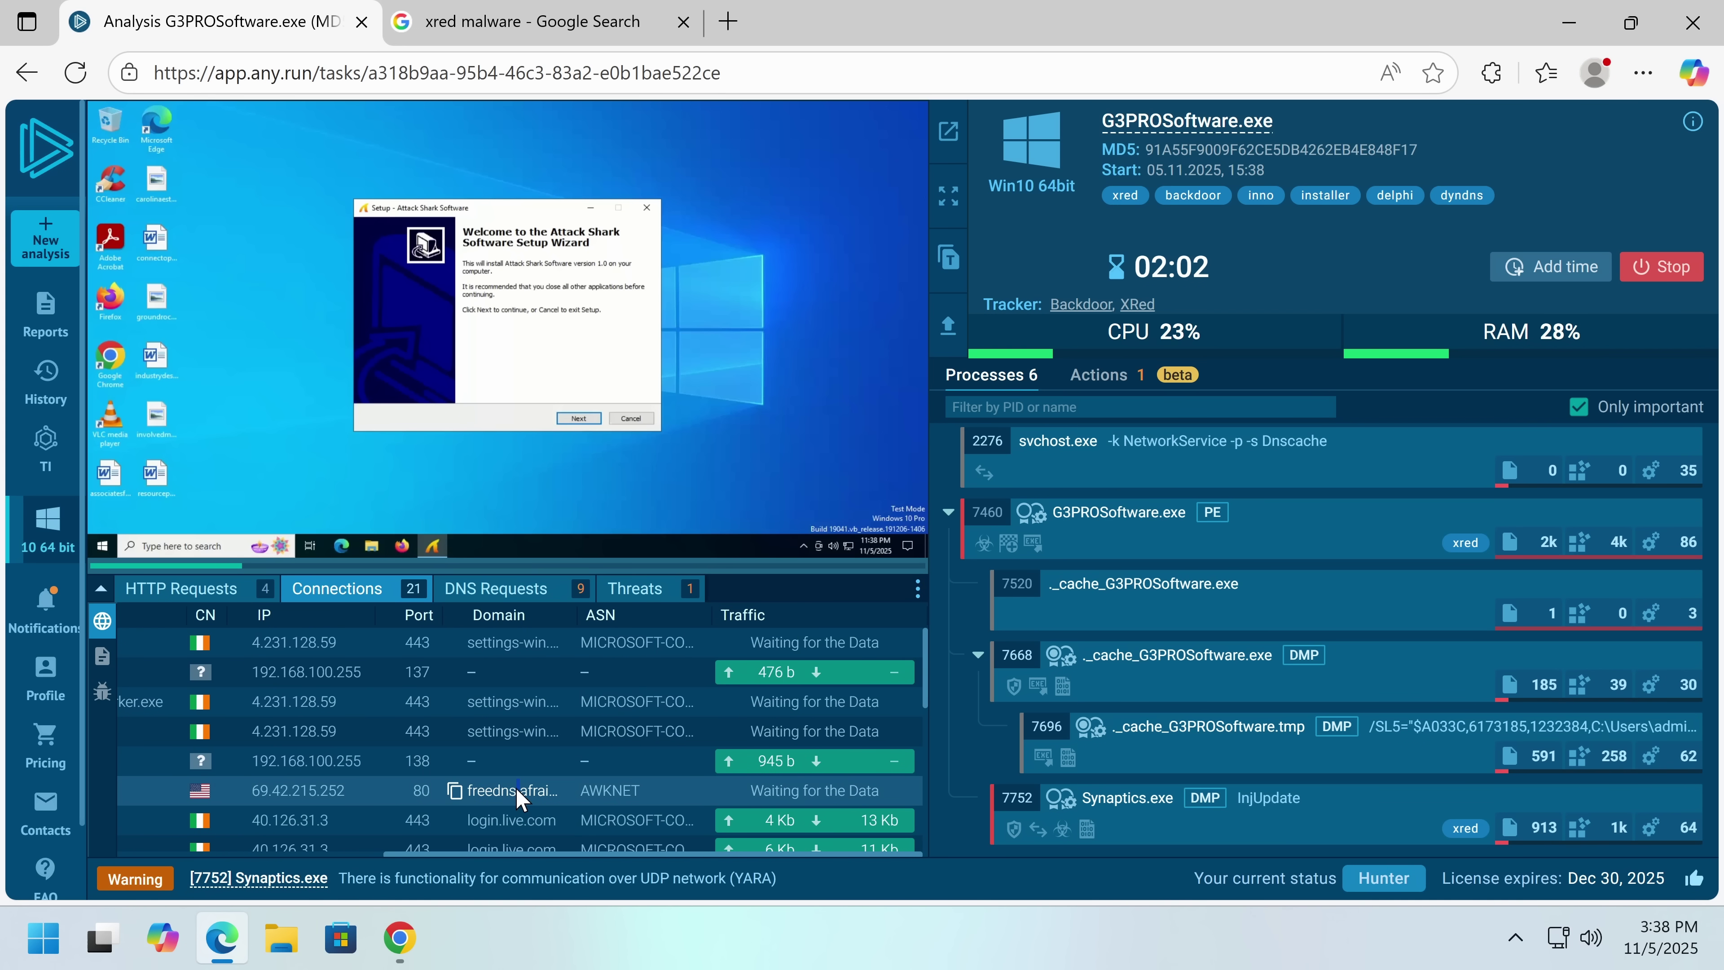
left_click_drag(514, 794, 518, 798)
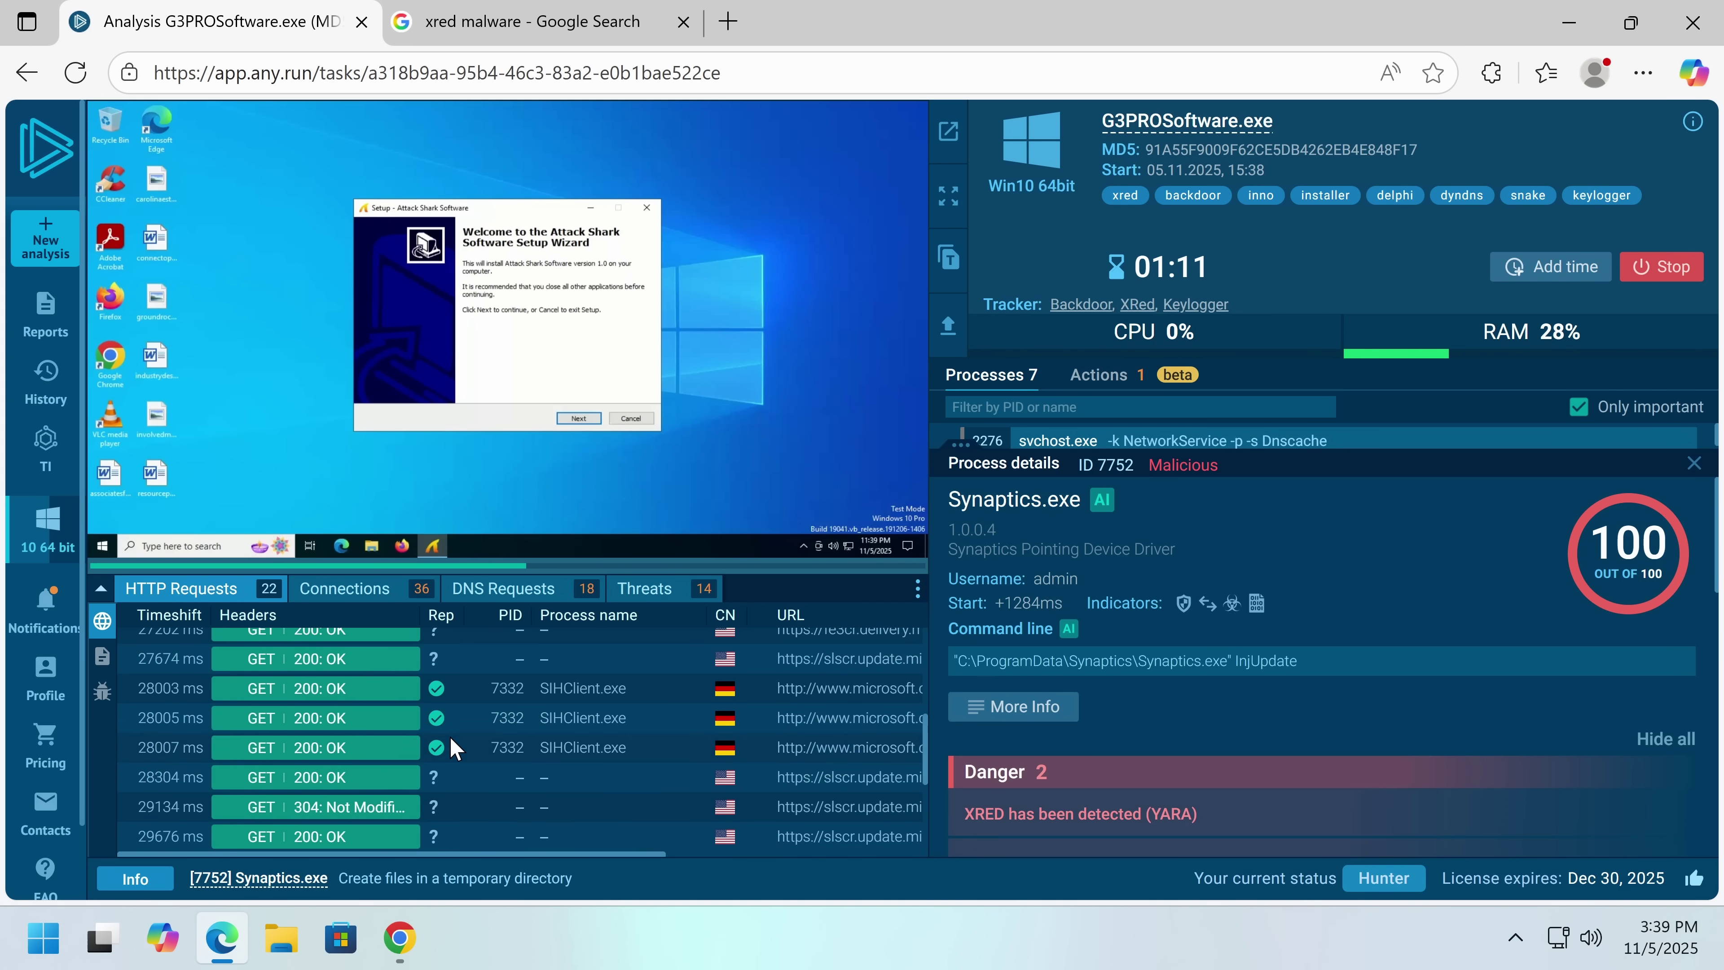
scroll(451, 747, "down", 5)
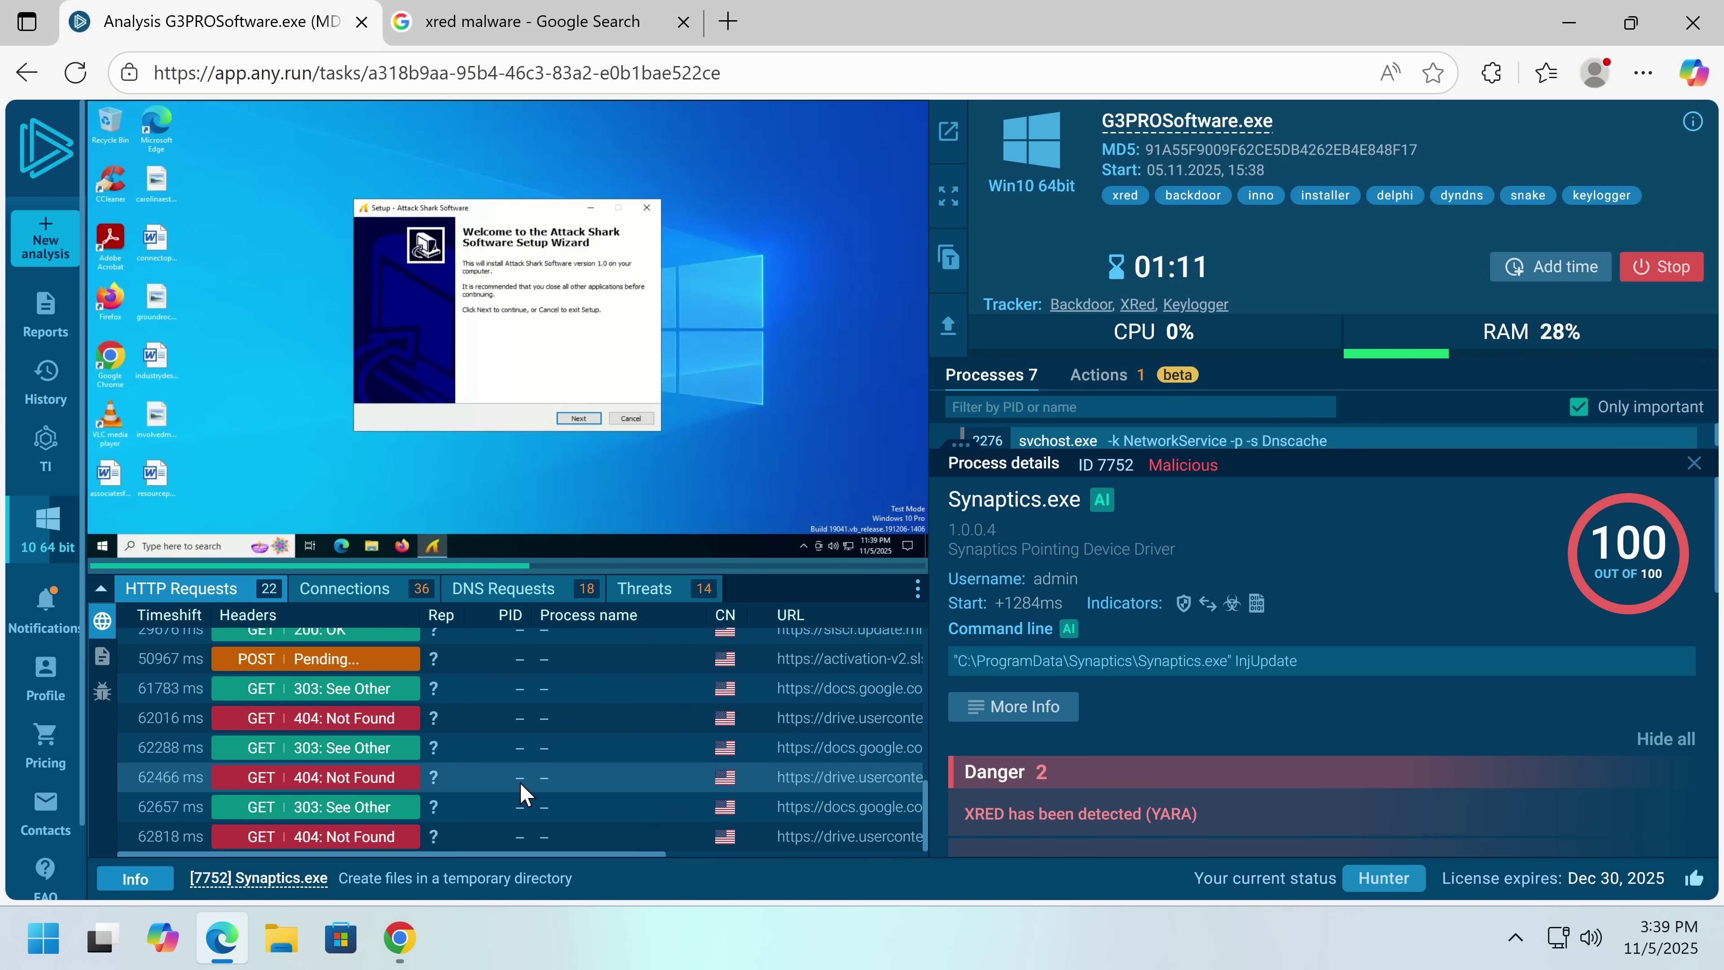
scroll(559, 759, "up", 2)
scroll(559, 759, "down", 2)
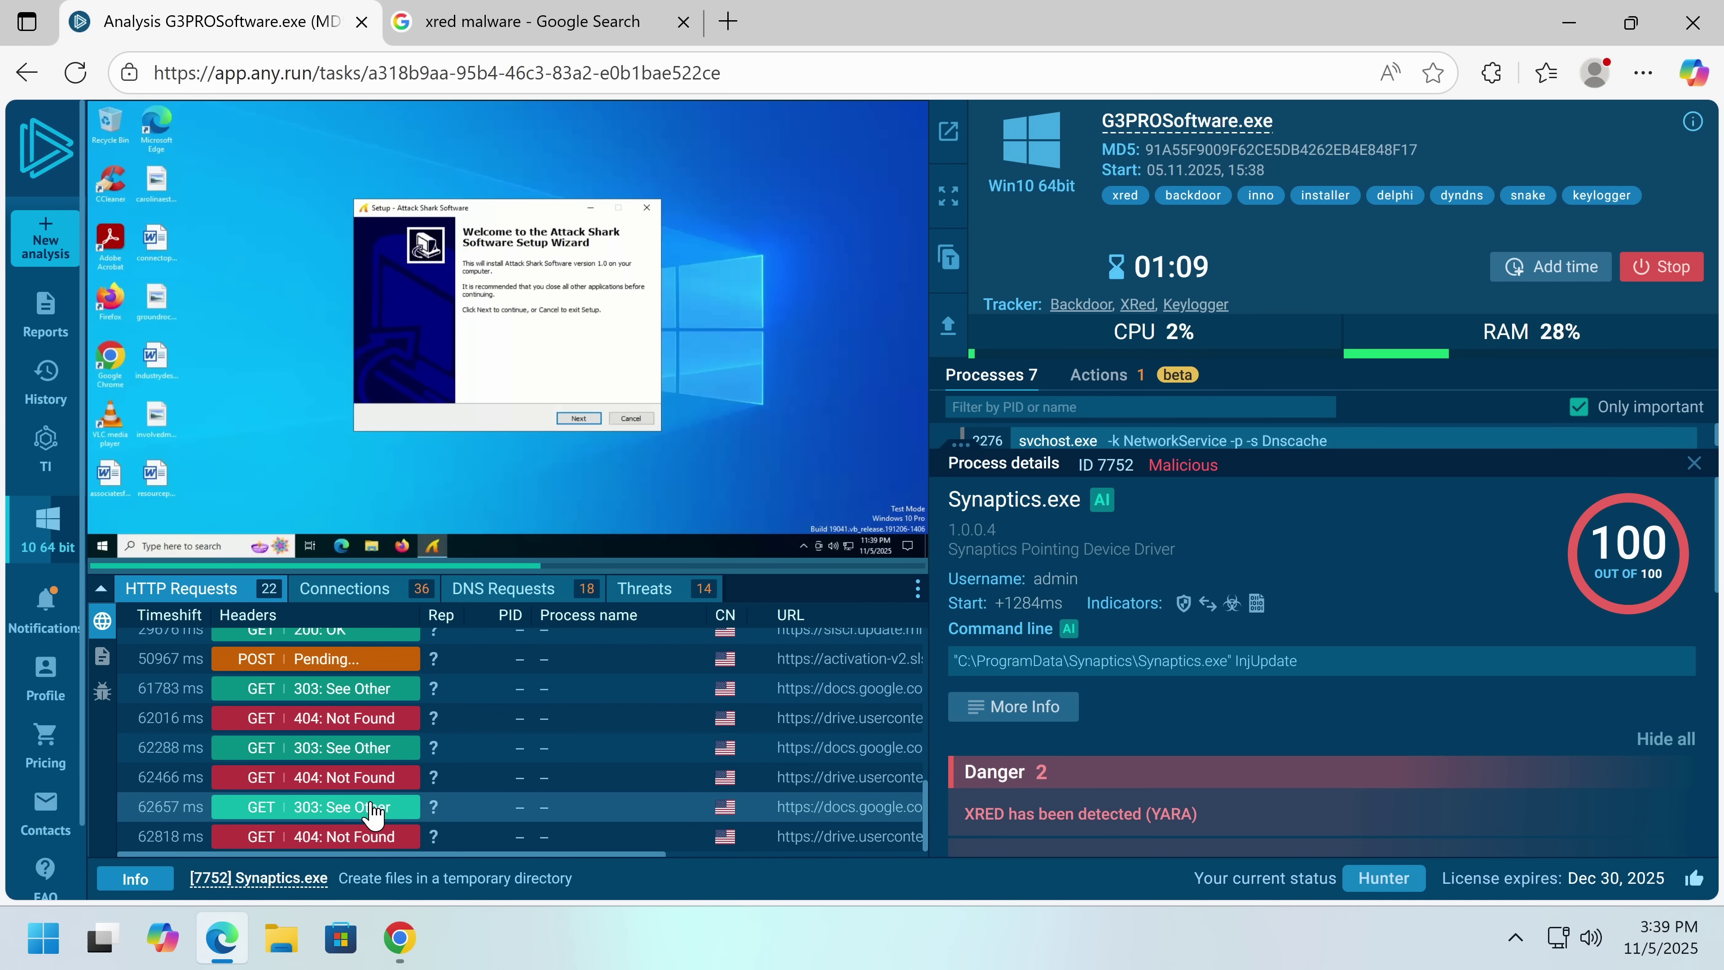
left_click(351, 807)
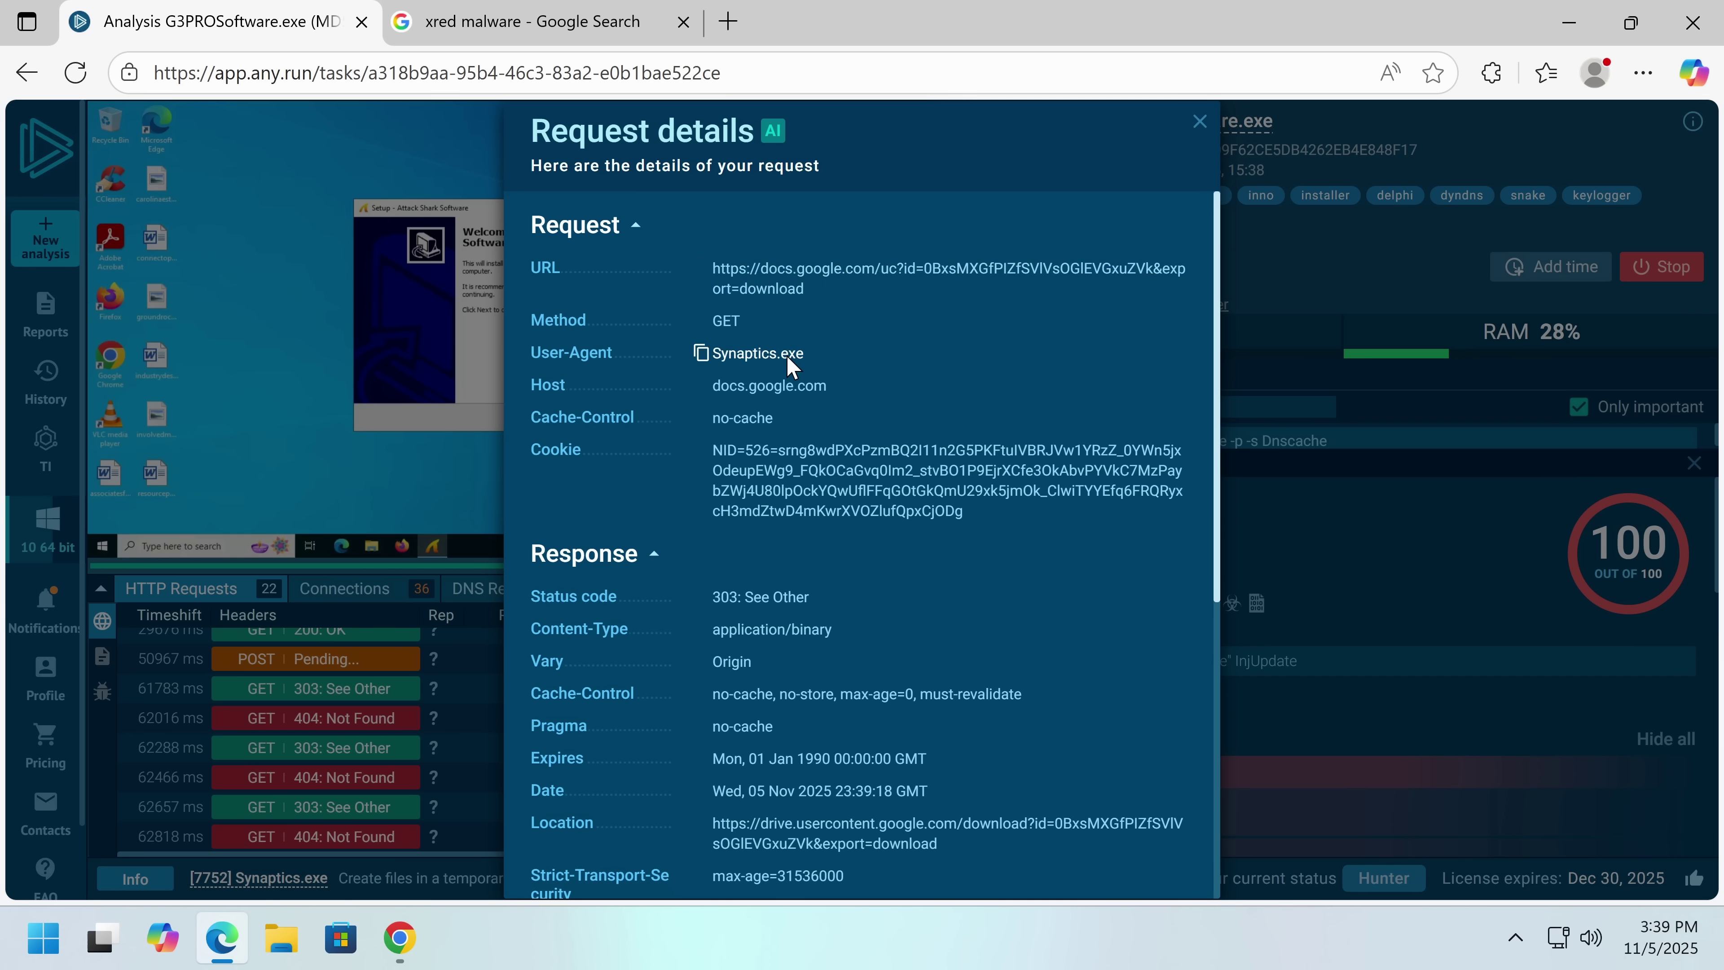
- Follow the drive.usercontent.google.com redirect past the unsafe-site warning to a 404, then return to ANY.RUN
left_click(285, 599)
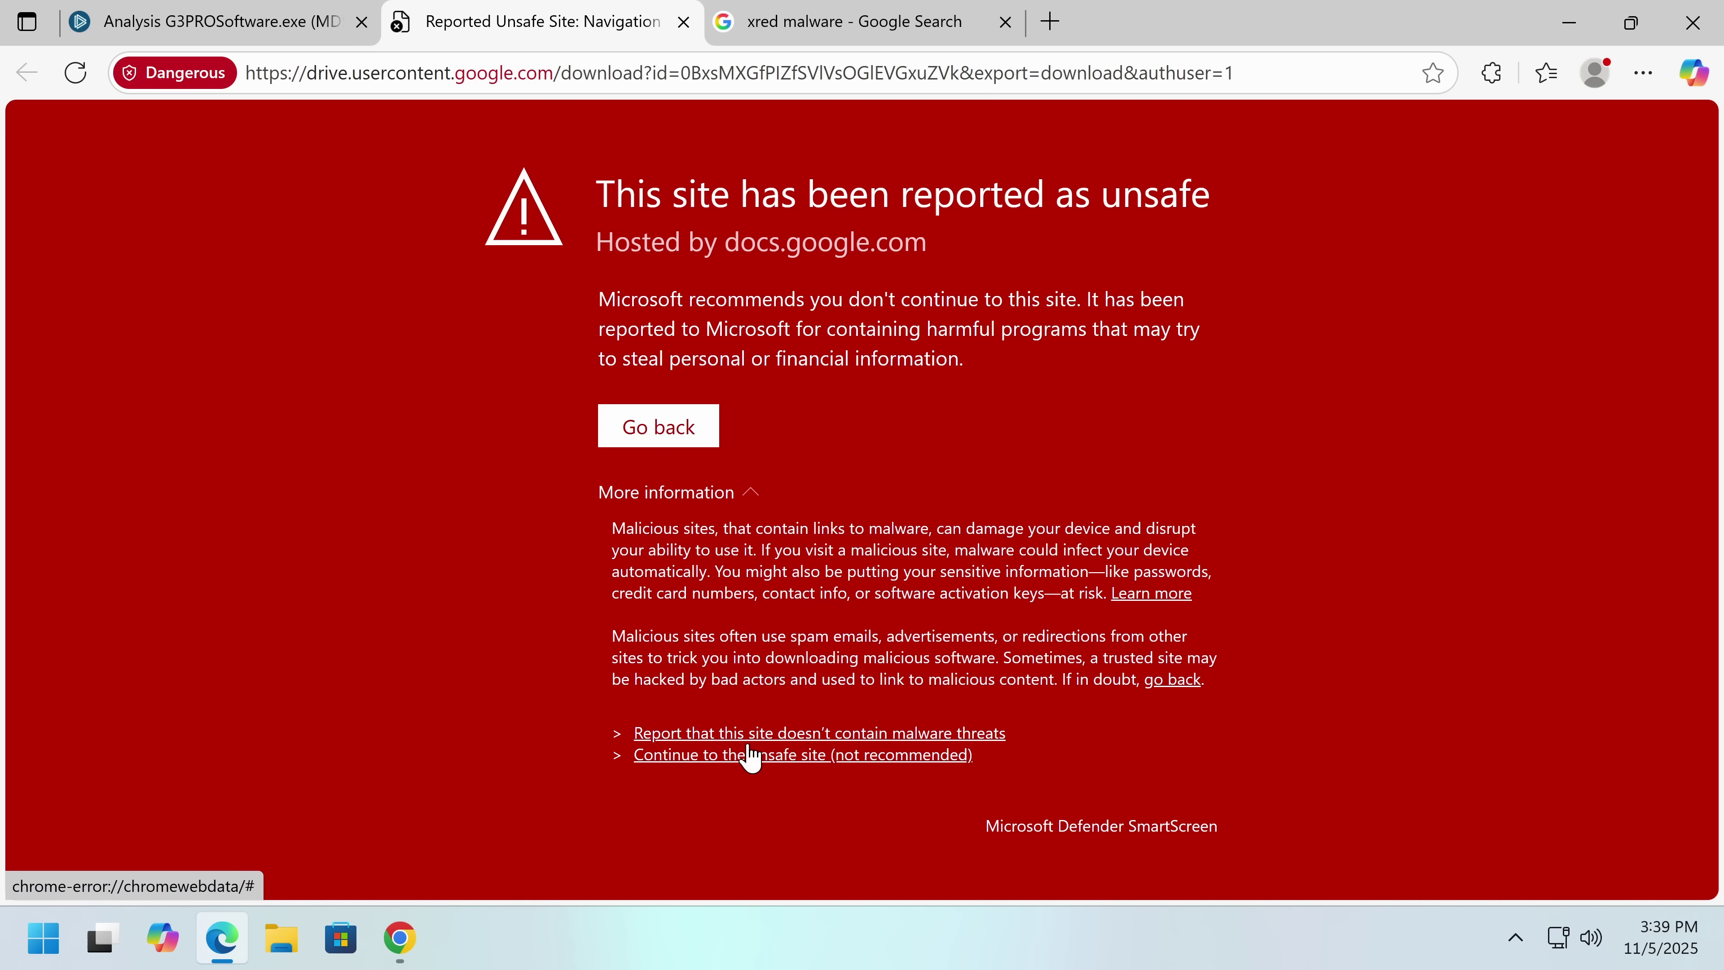
left_click(740, 755)
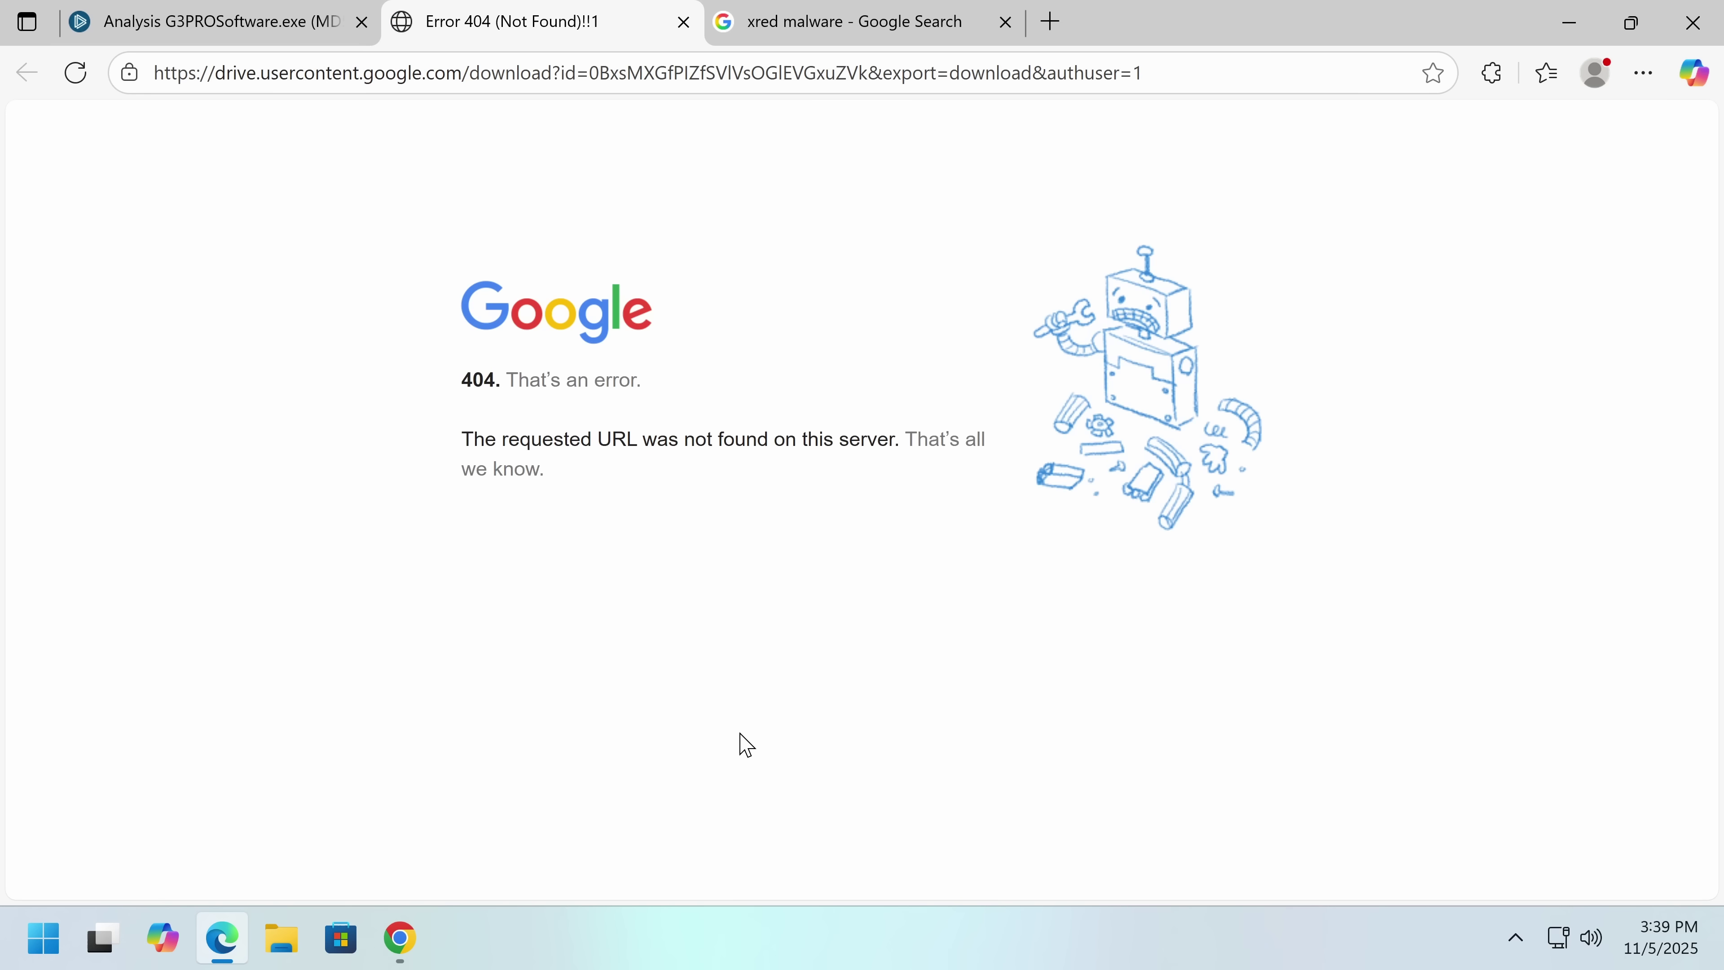
key("ctrl+shift+Tab")
scroll(631, 837, "right", 5)
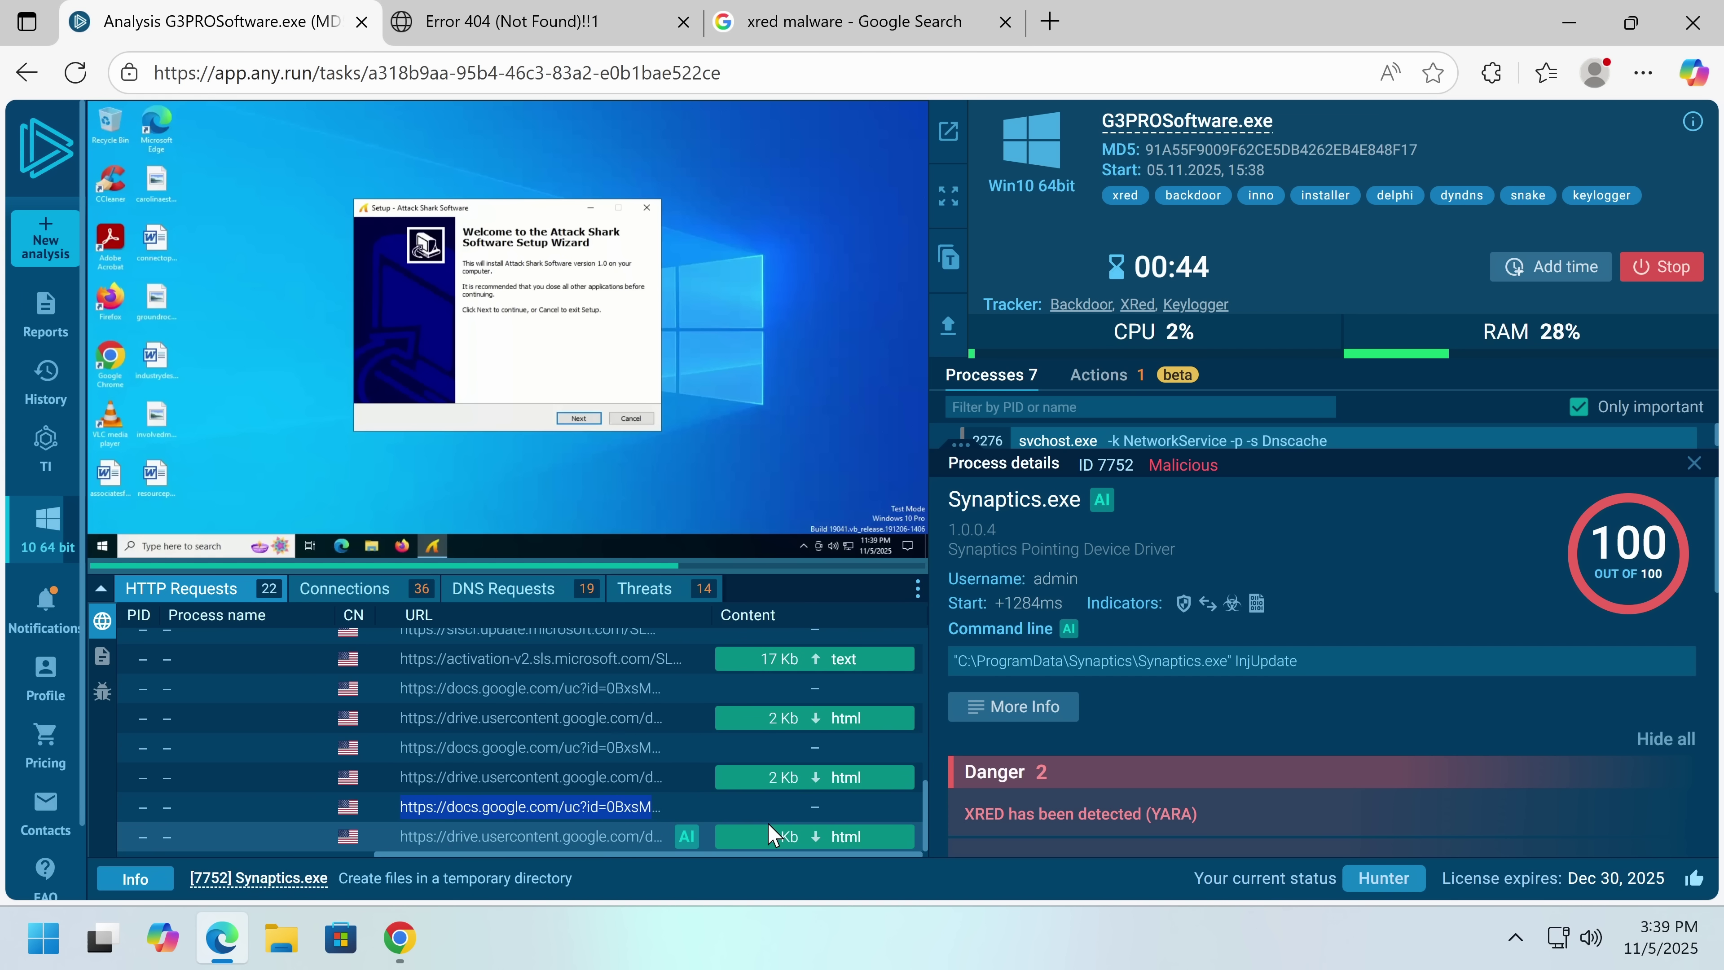
scroll(543, 805, "left", 5)
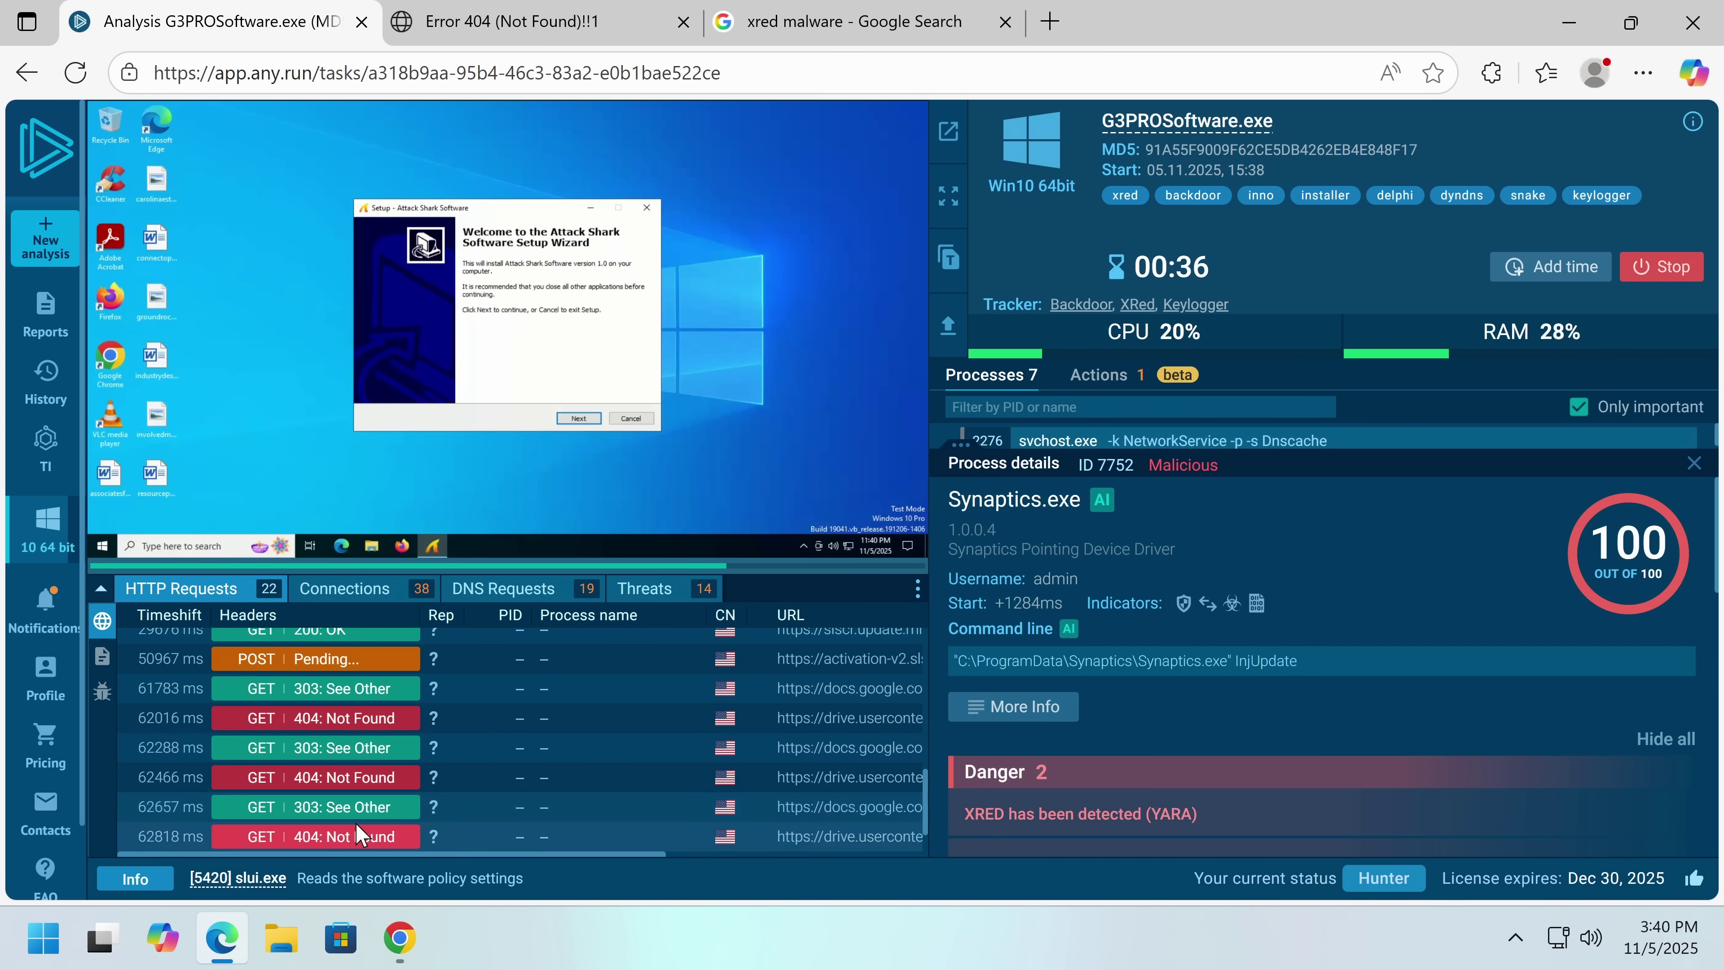
- Show the sandbox connections list, close Synaptics.exe's details, and check the file's last analysis date
left_click(420, 588)
left_click(991, 375)
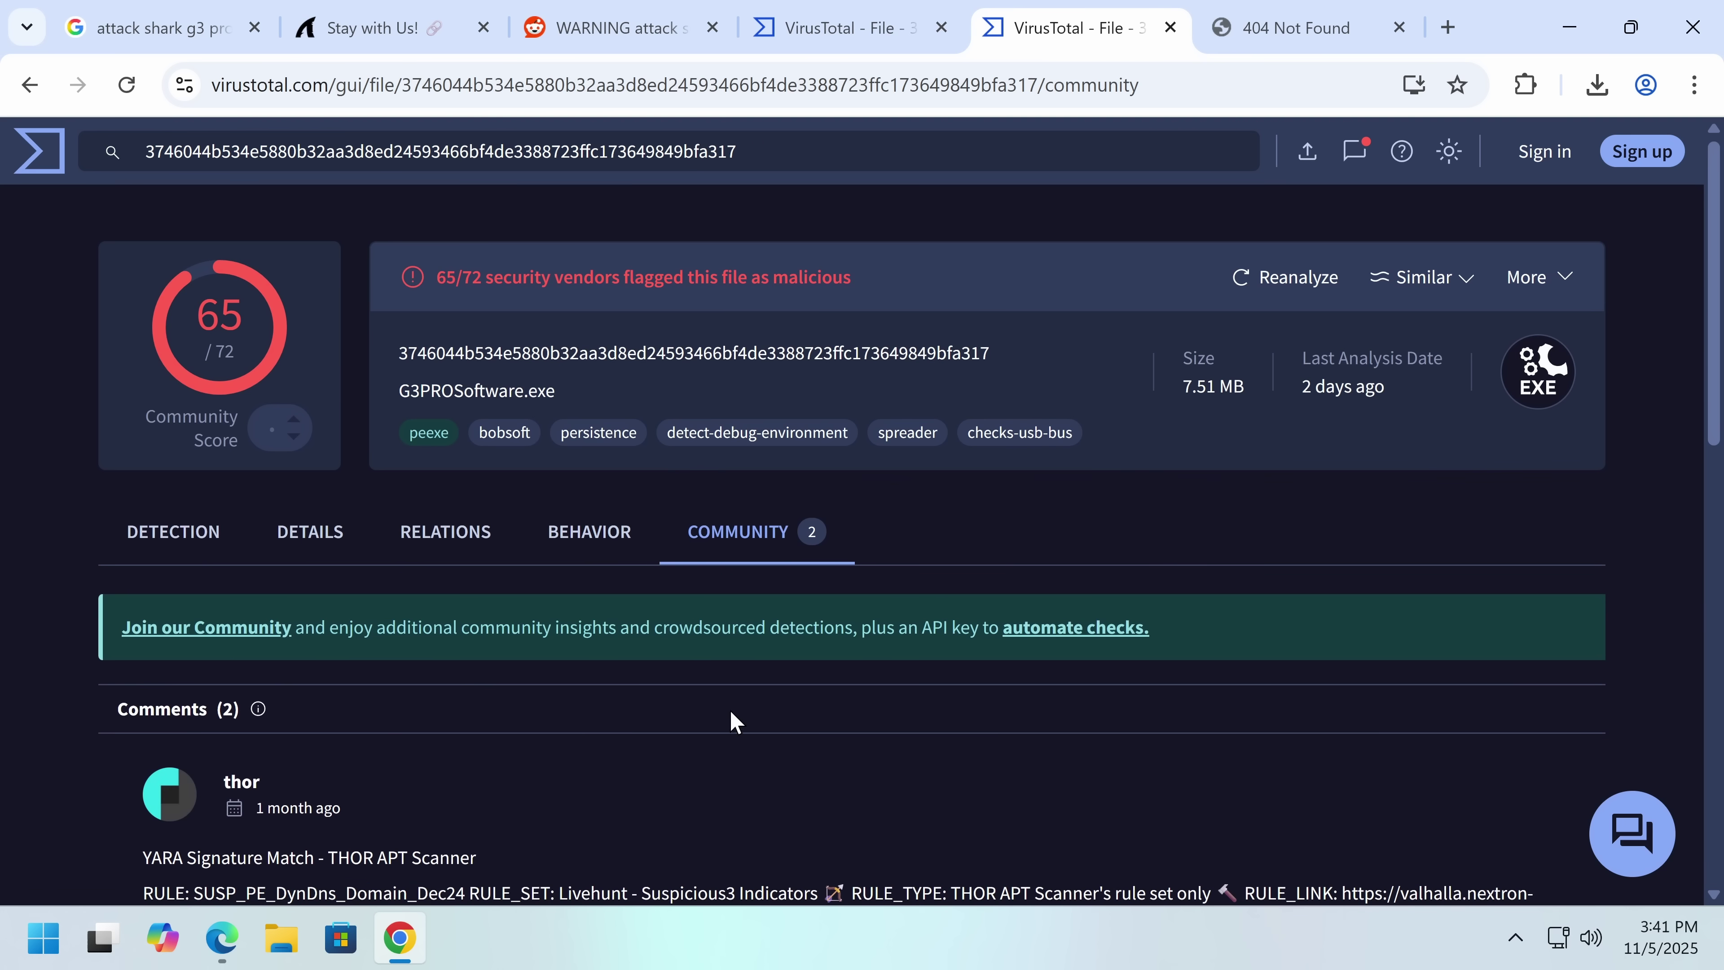
scroll(730, 709, "down", 2)
scroll(297, 559, "up", 2)
left_click_drag(1269, 377, 1384, 420)
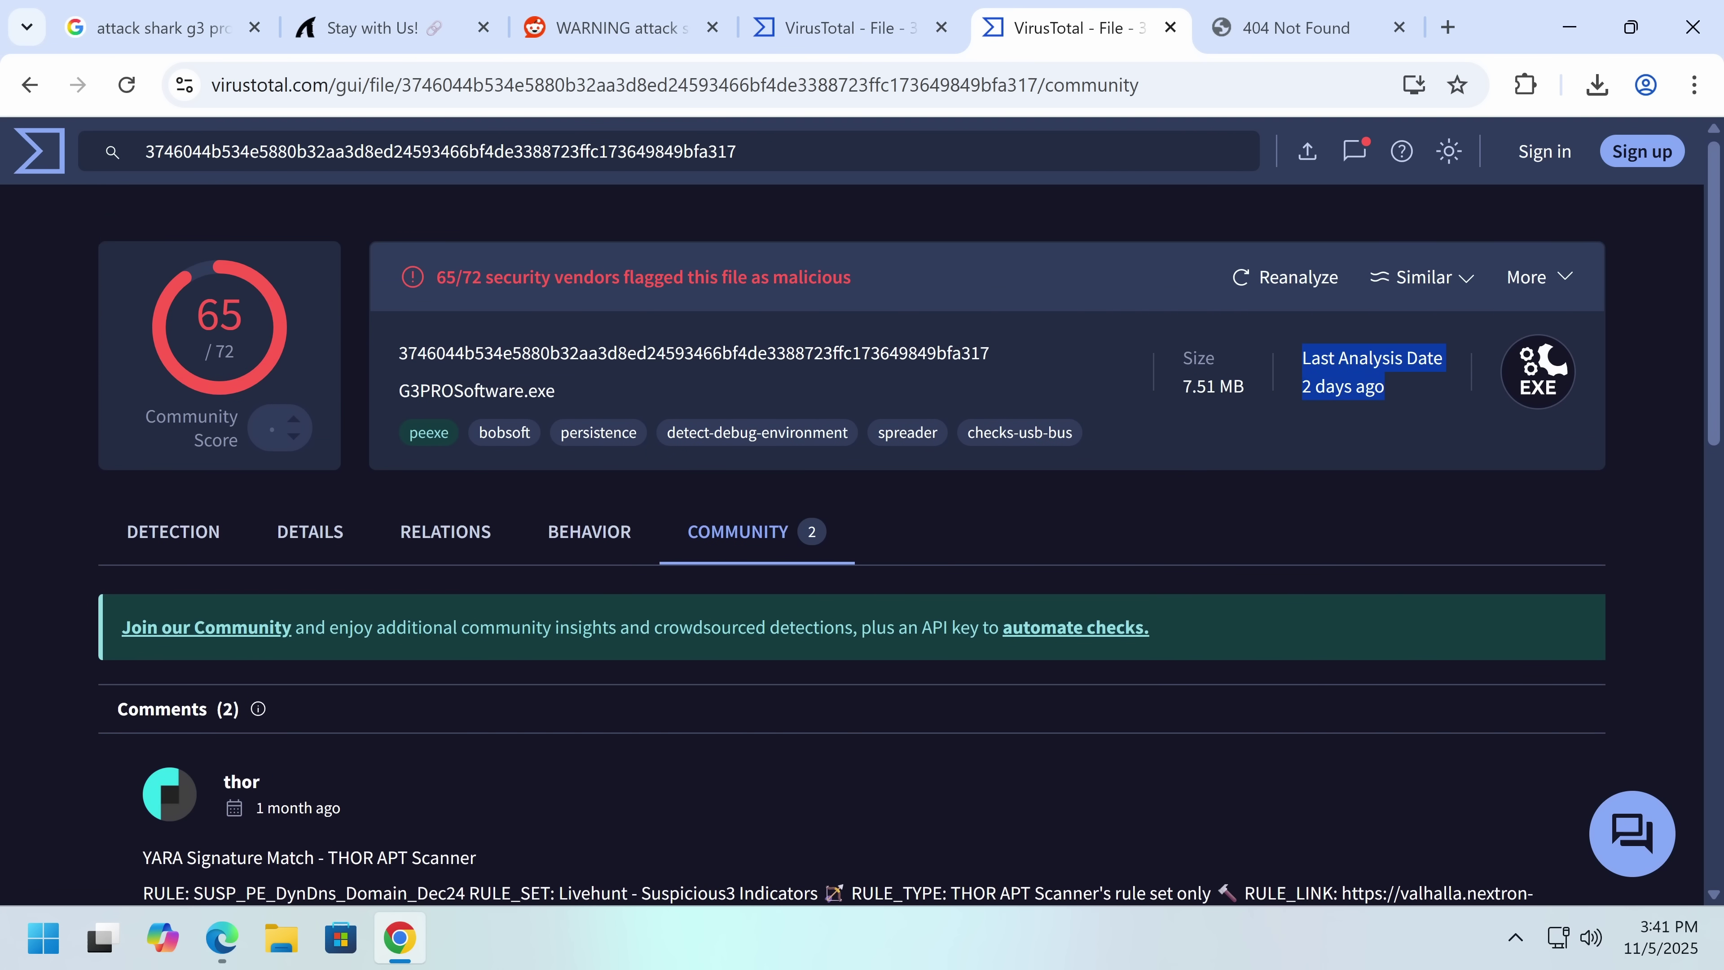
- Read through the r/MouseReview 'WARNING attack shark' post and its 12 comments
left_click(578, 27)
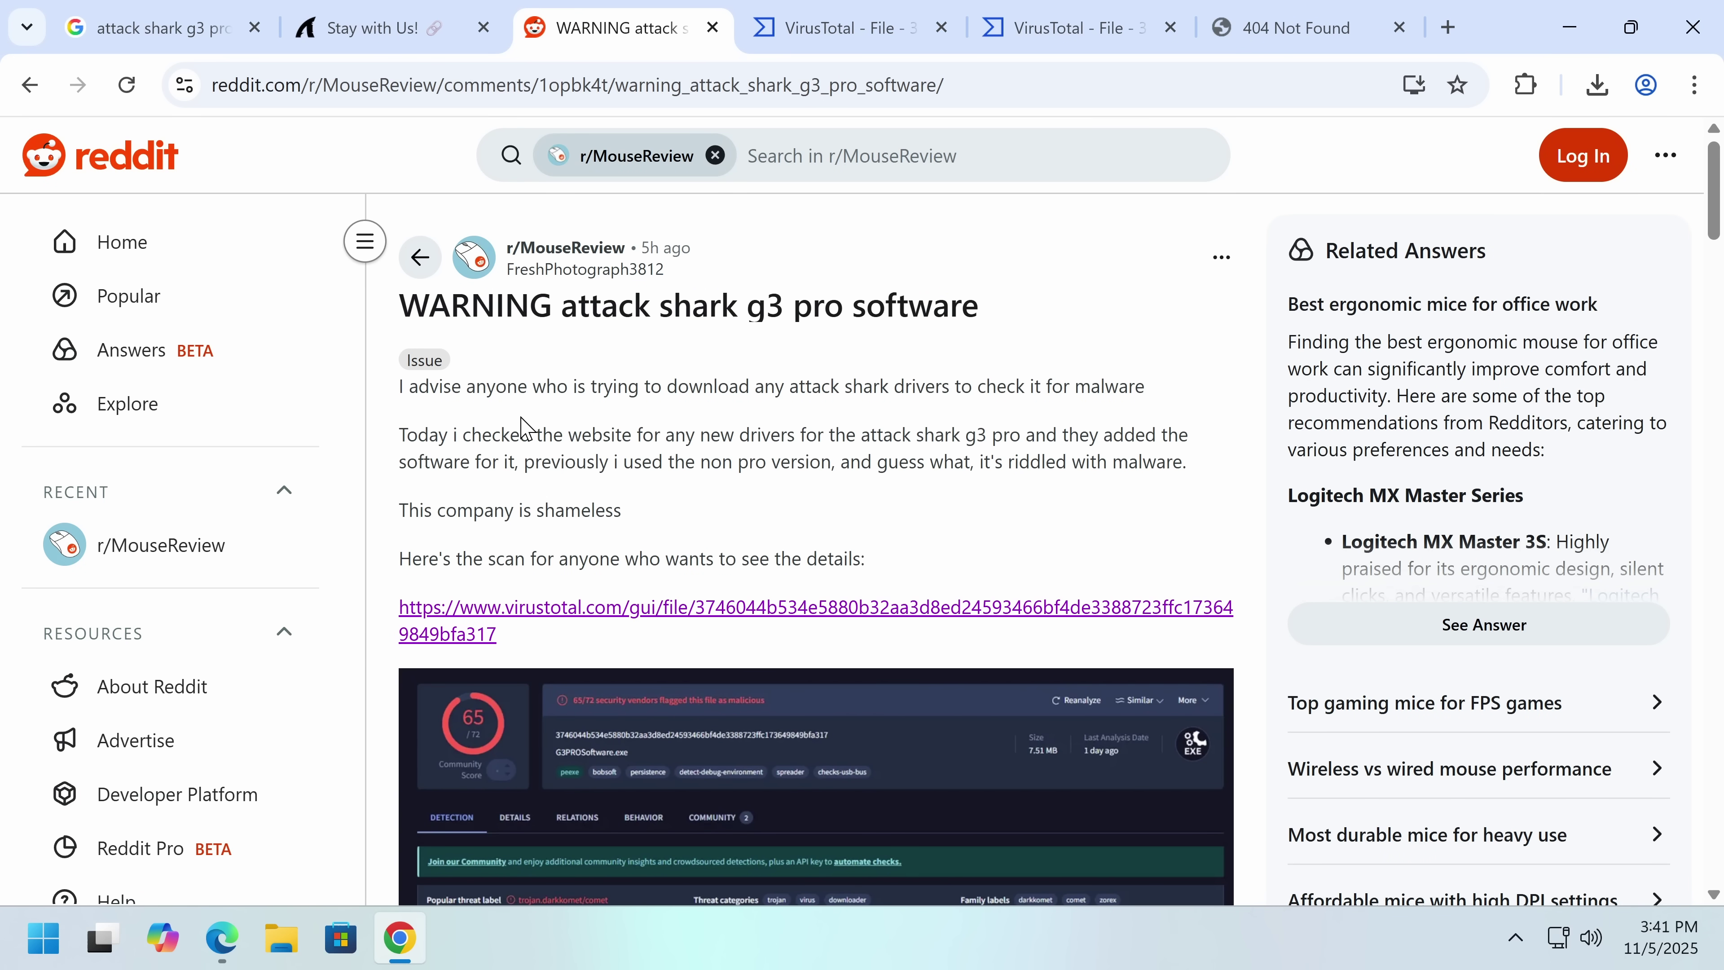
scroll(492, 446, "down", 10)
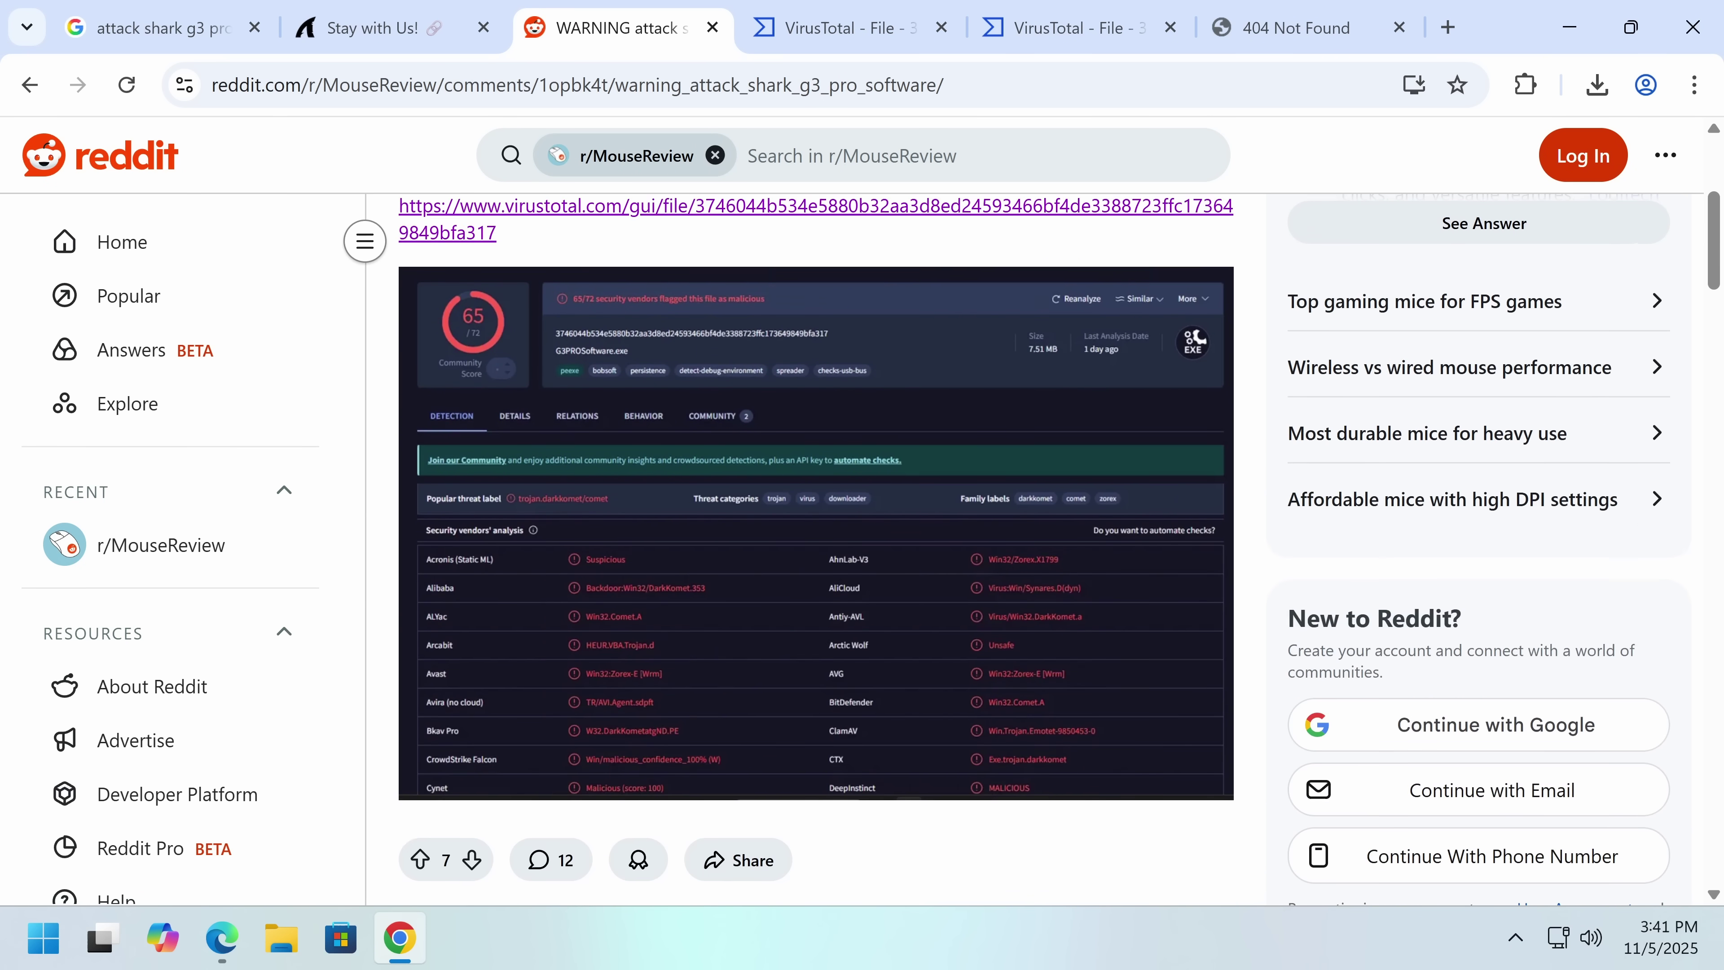
scroll(495, 445, "down", 2)
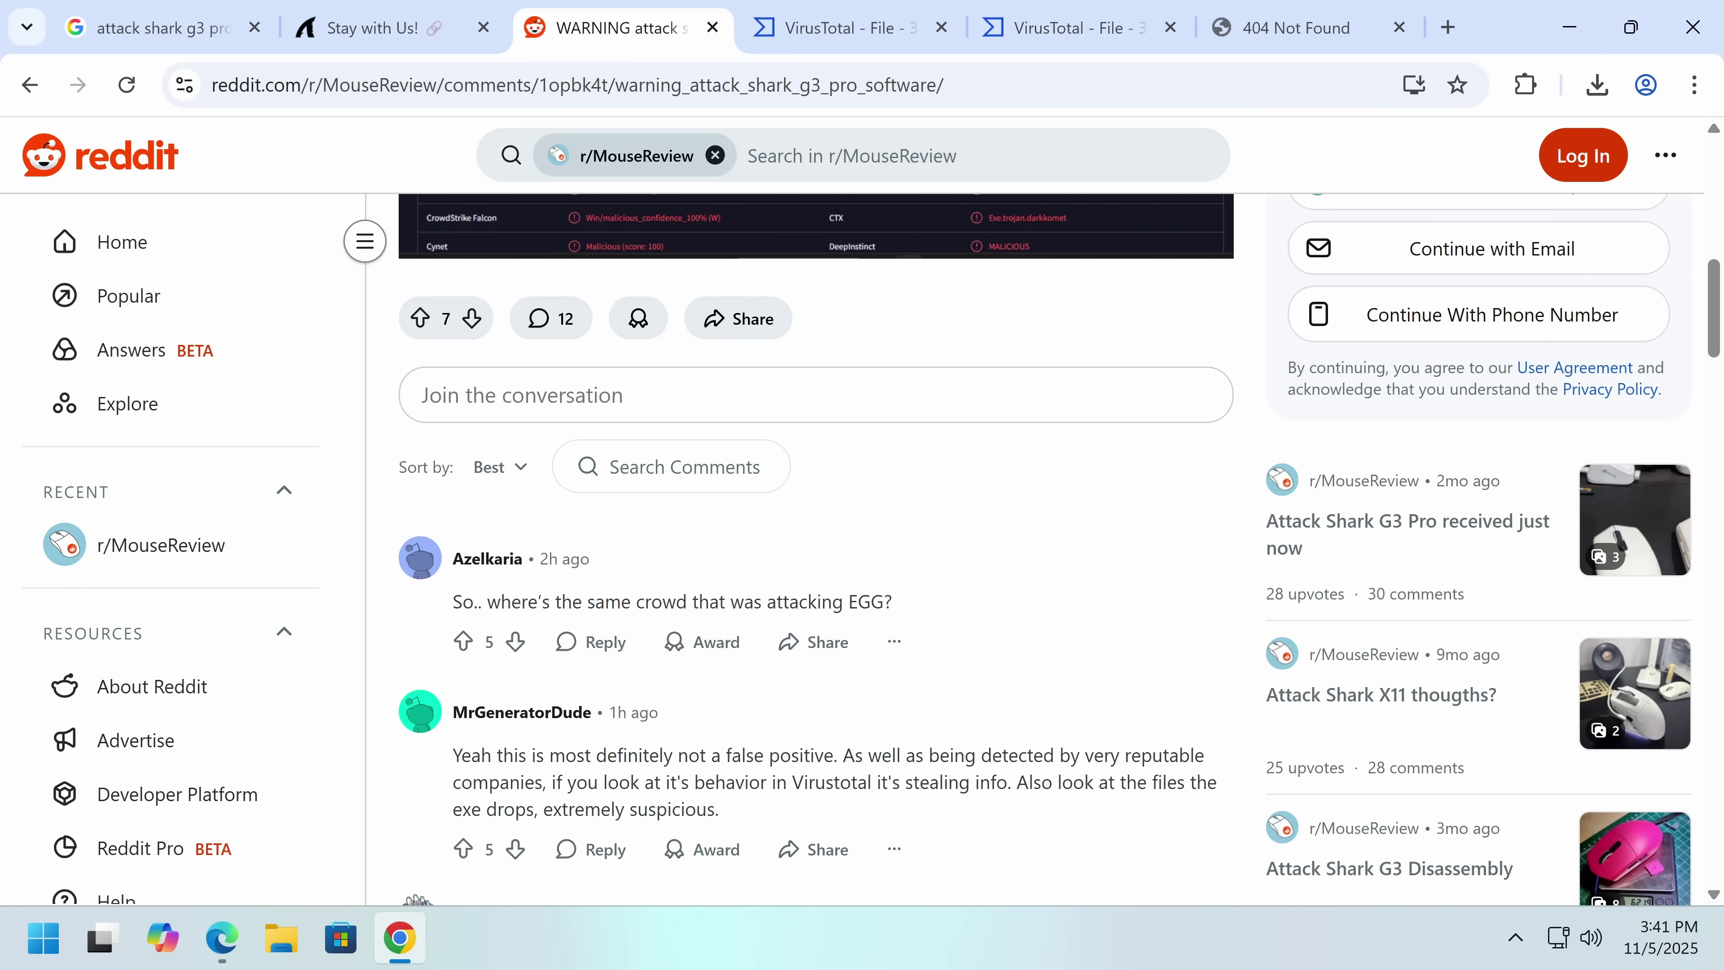
scroll(493, 704, "down", 6)
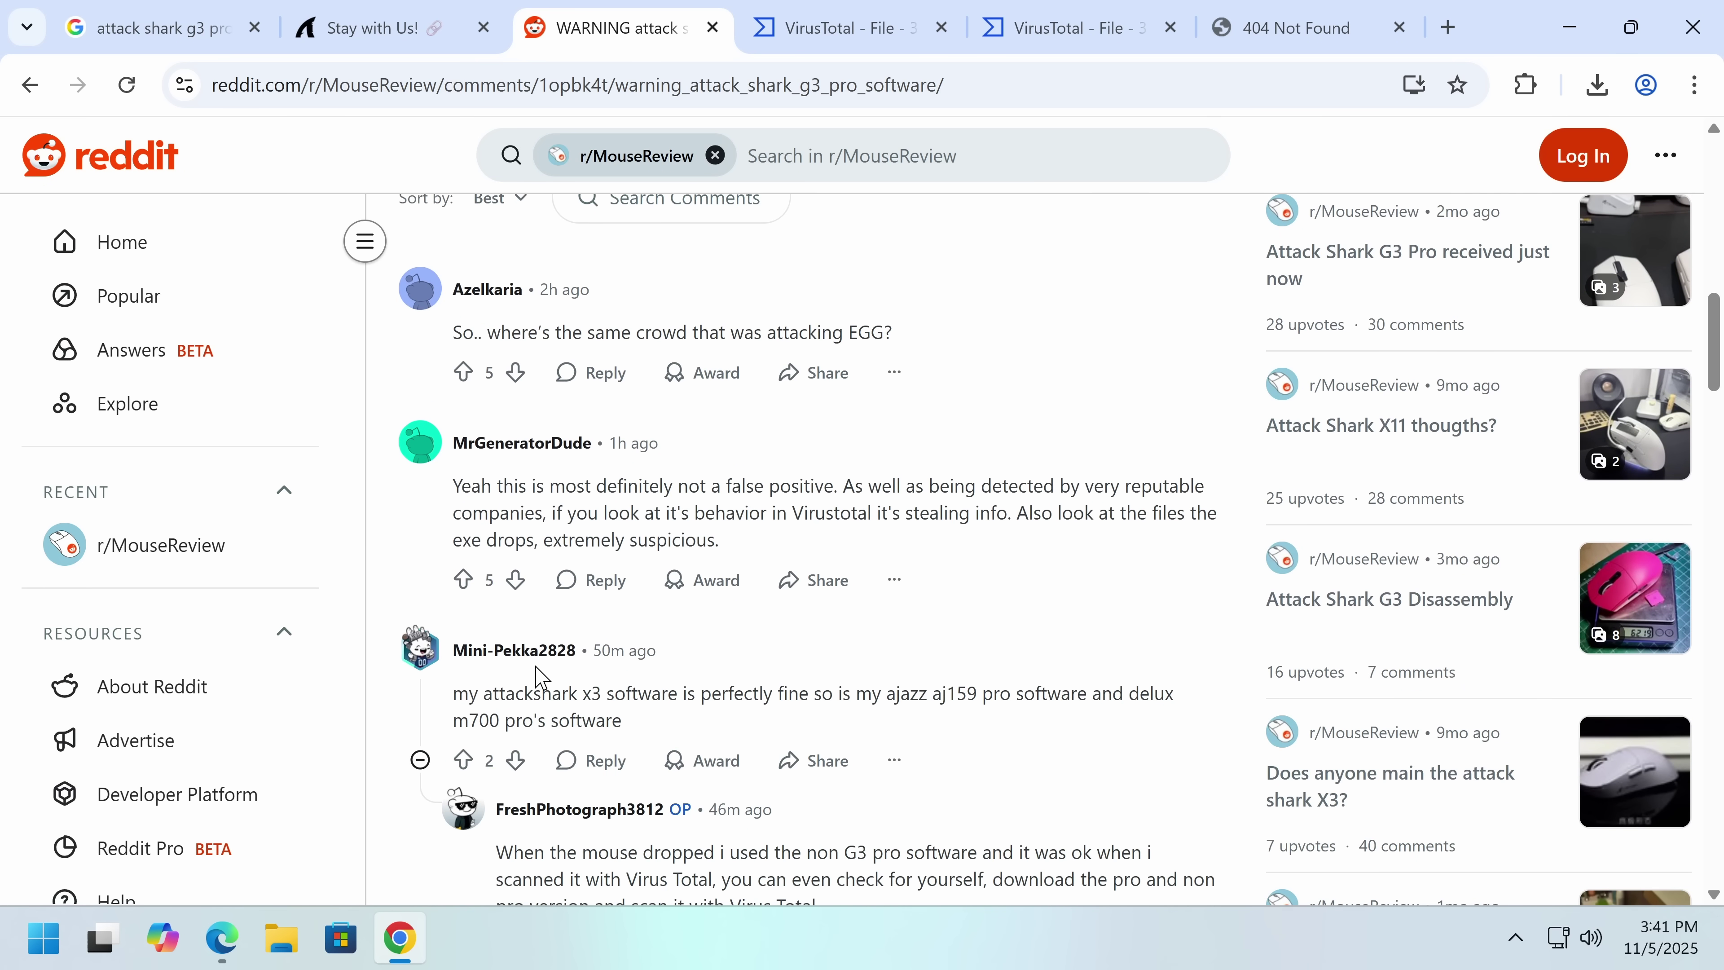
scroll(643, 616, "down", 5)
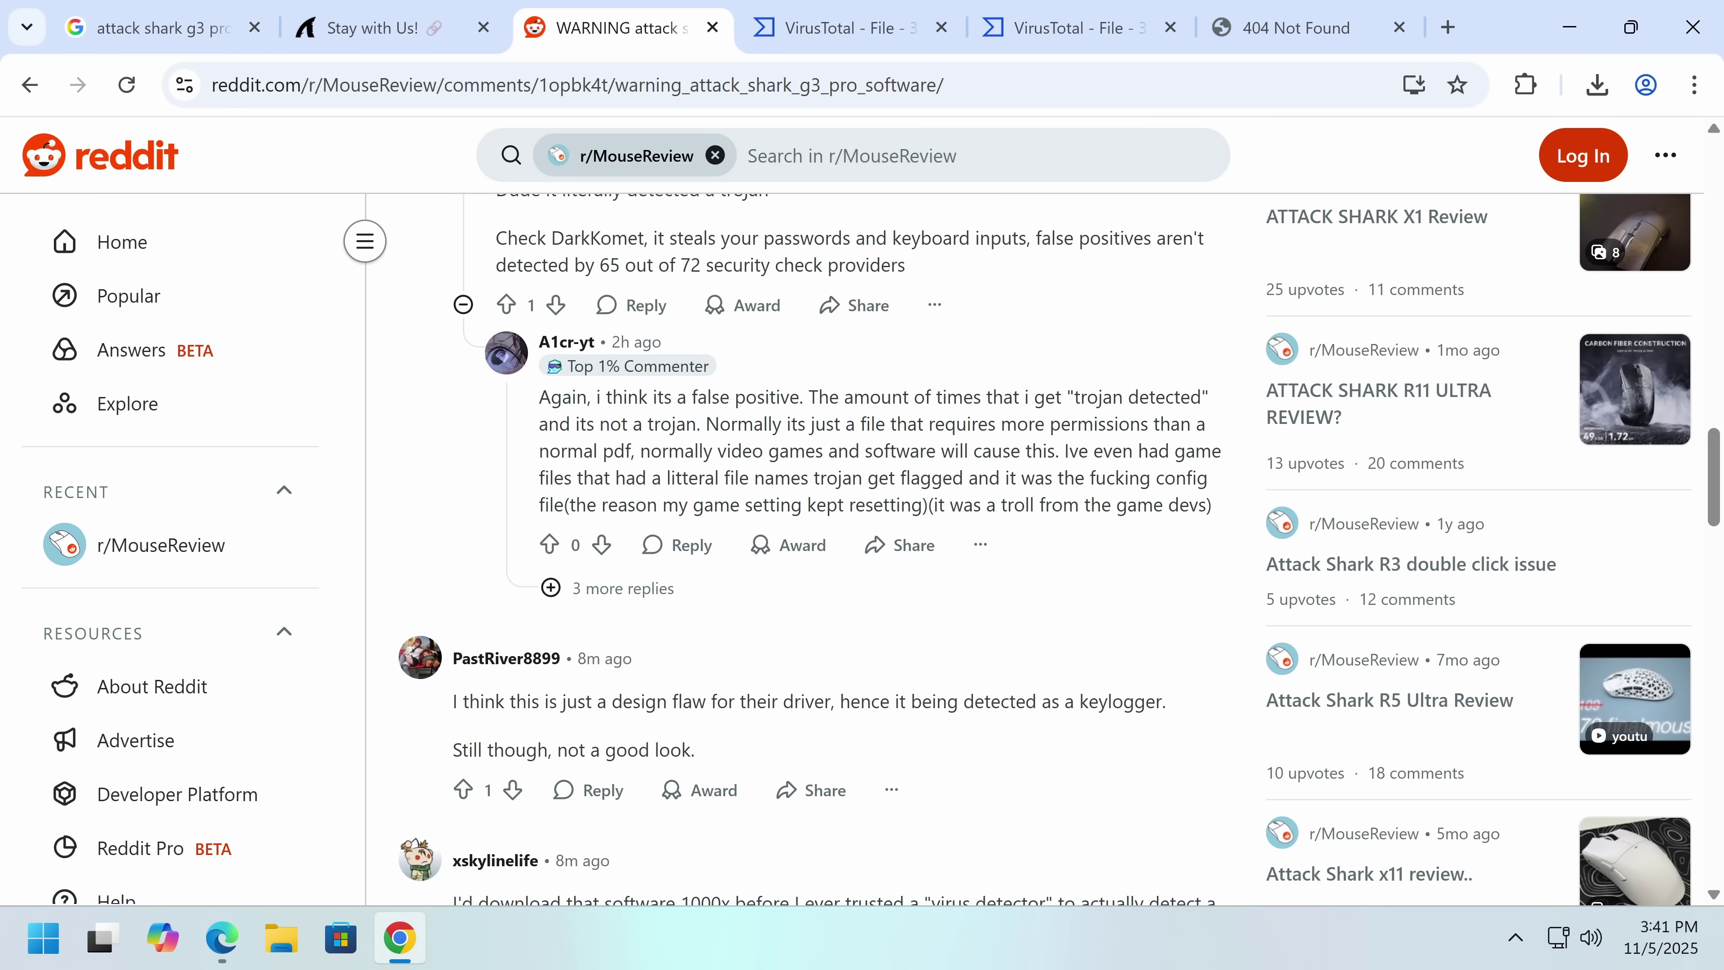
scroll(654, 608, "down", 3)
scroll(649, 670, "up", 10)
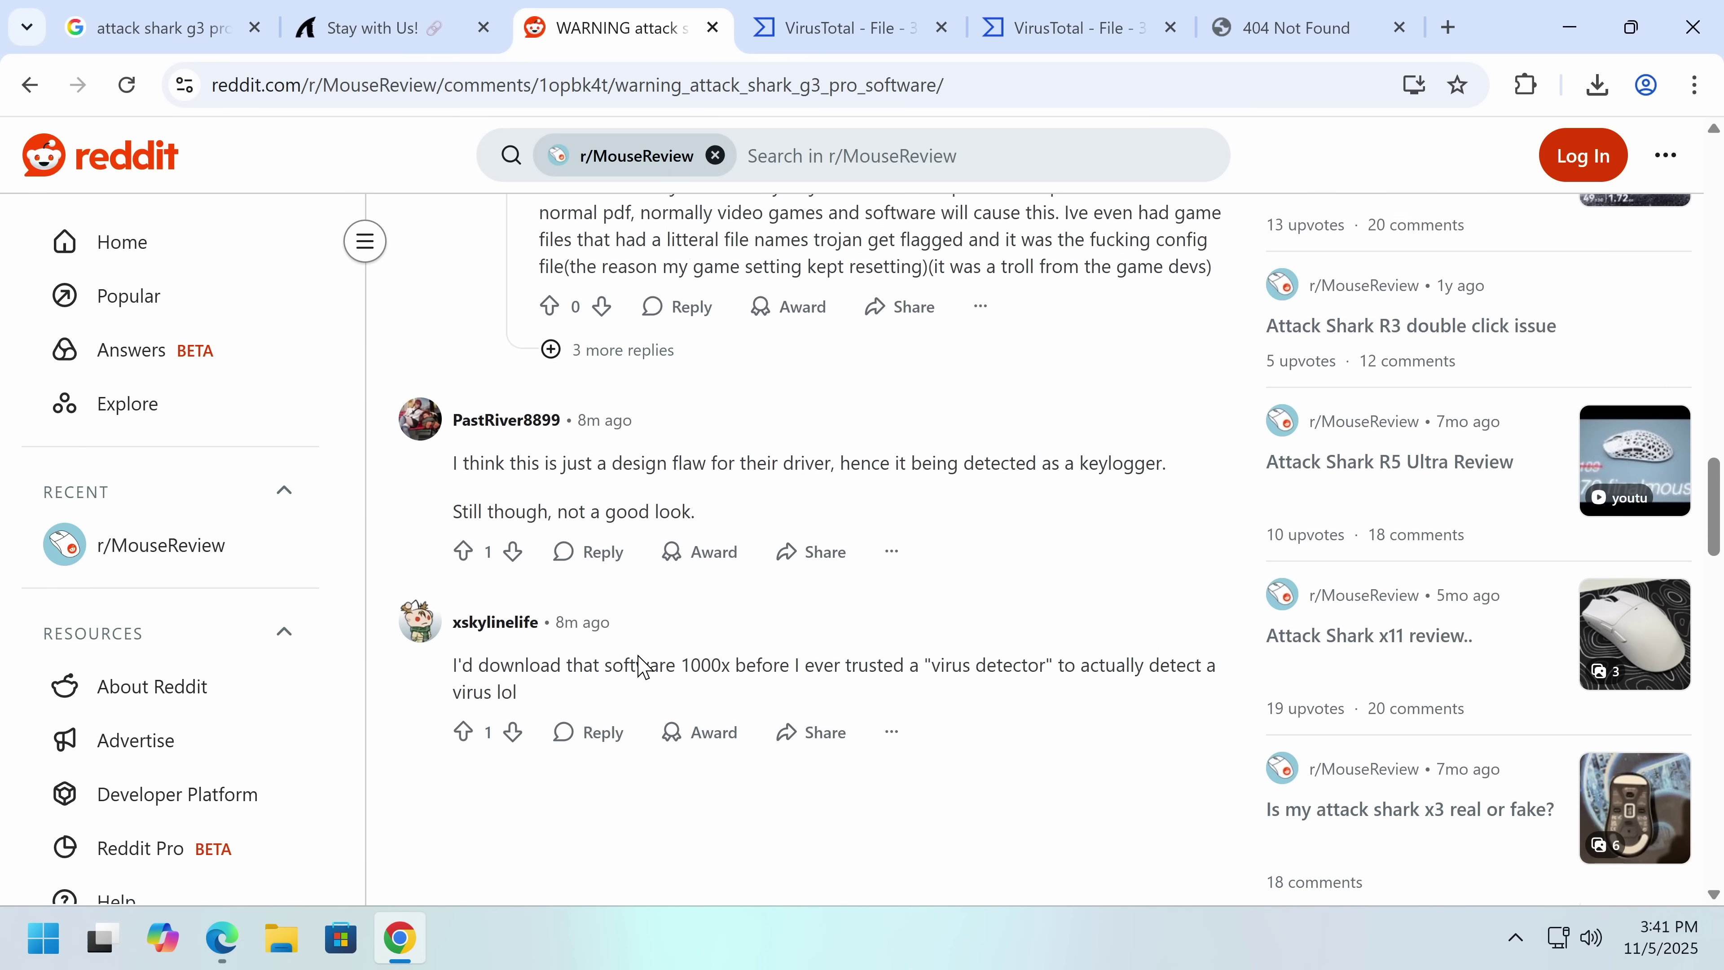
scroll(648, 670, "up", 10)
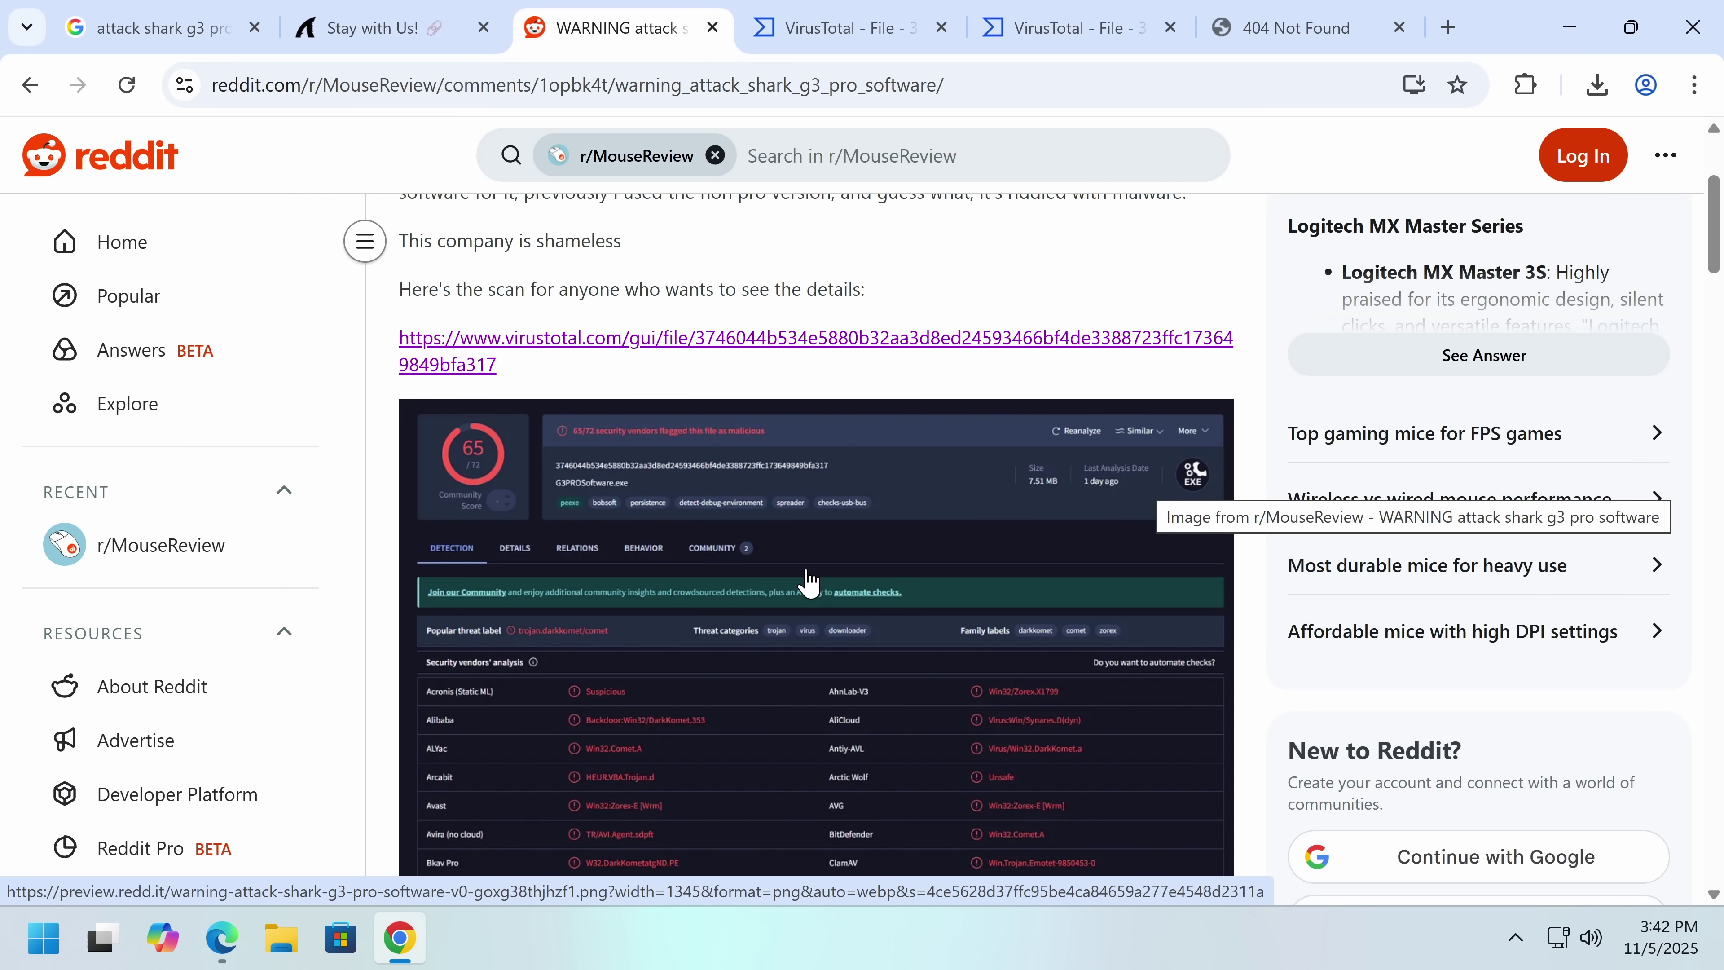
scroll(808, 581, "down", 4)
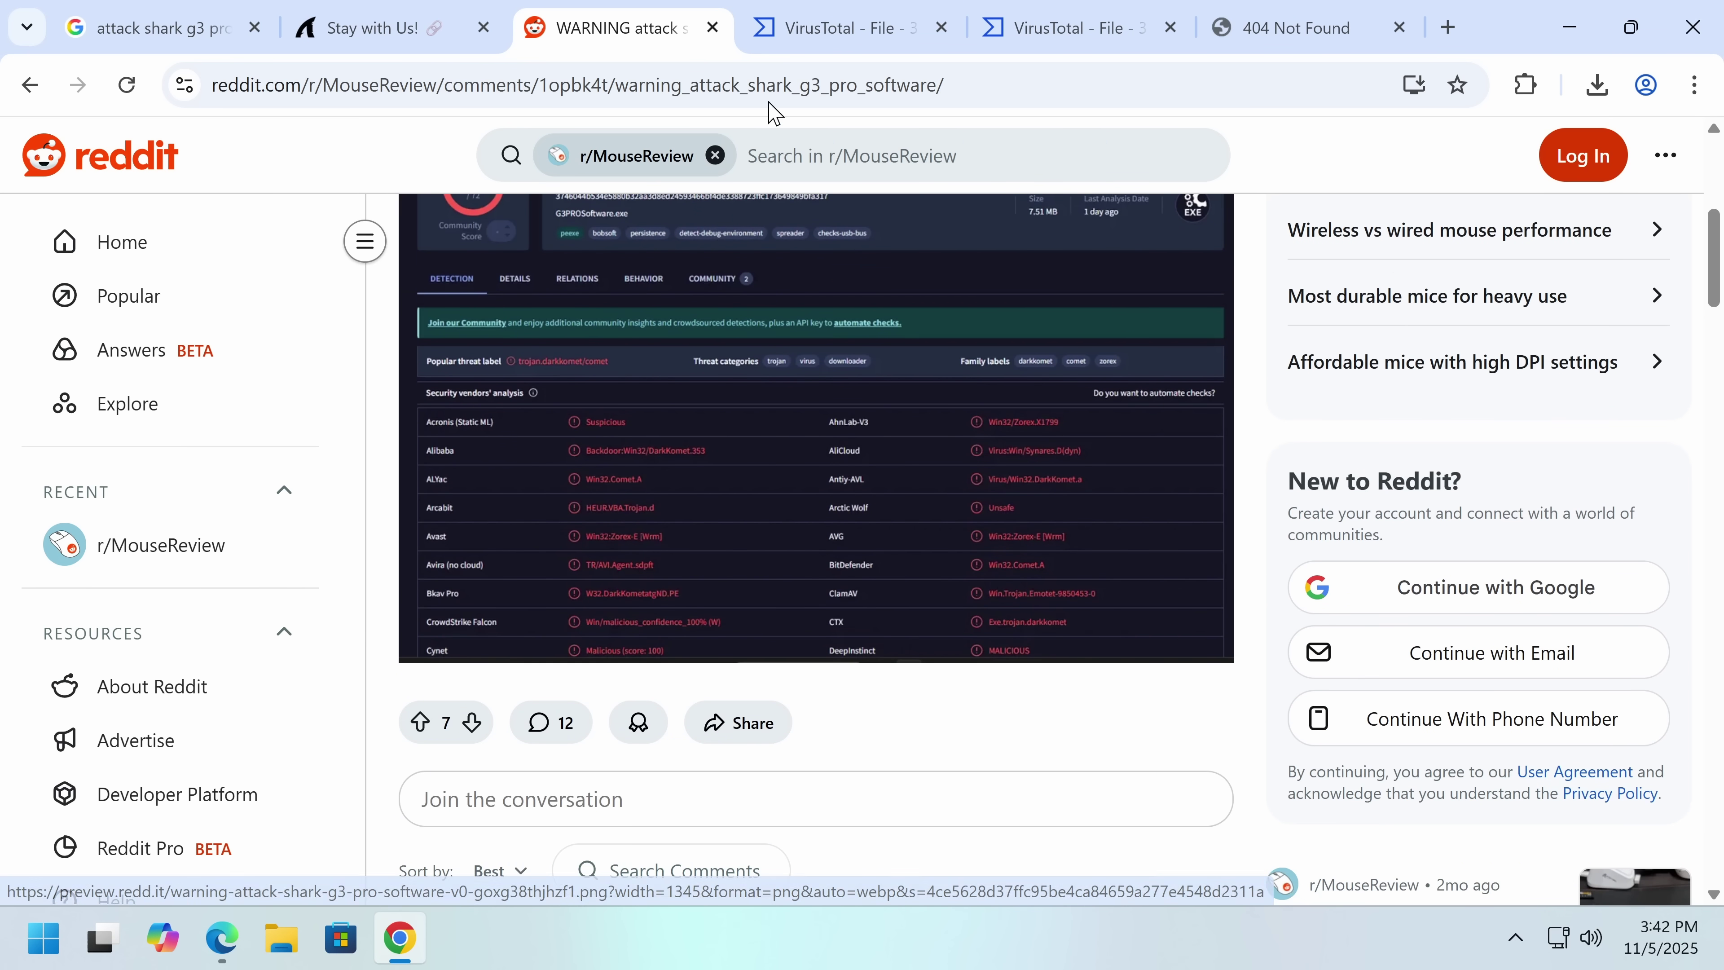
- Scroll G3PROSoftware.exe's 65/72 vendor verdicts, including the DarkKomet, Comet and XRed detections
left_click(842, 33)
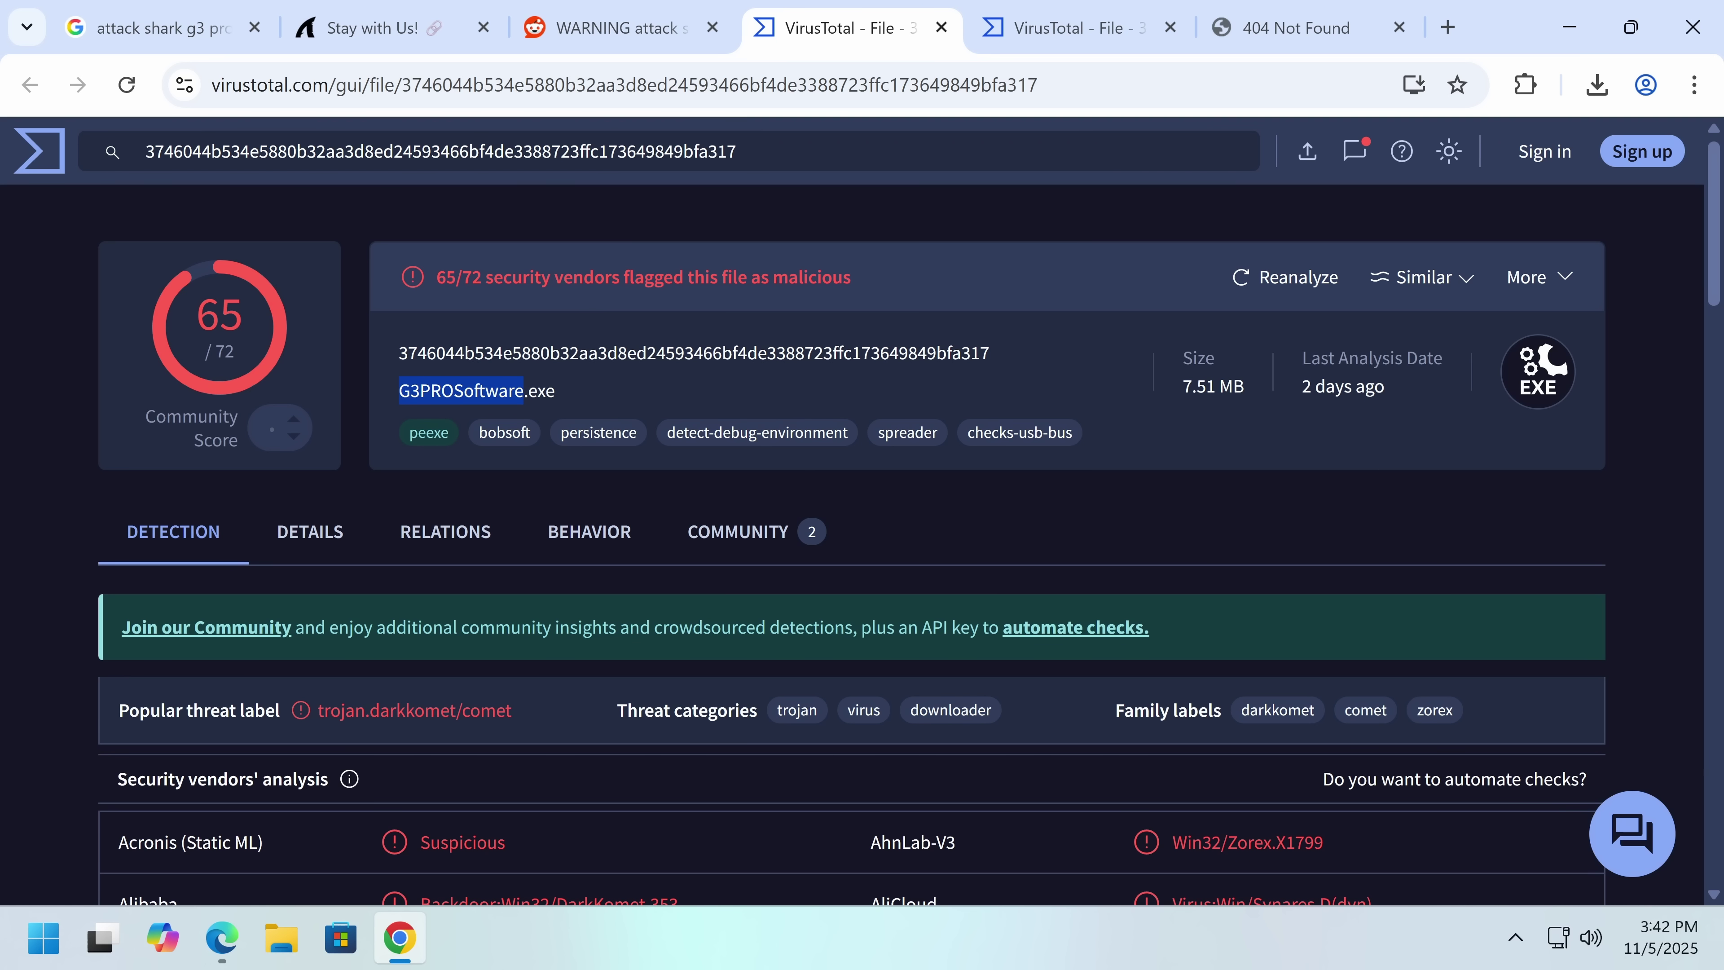
scroll(769, 238, "down", 15)
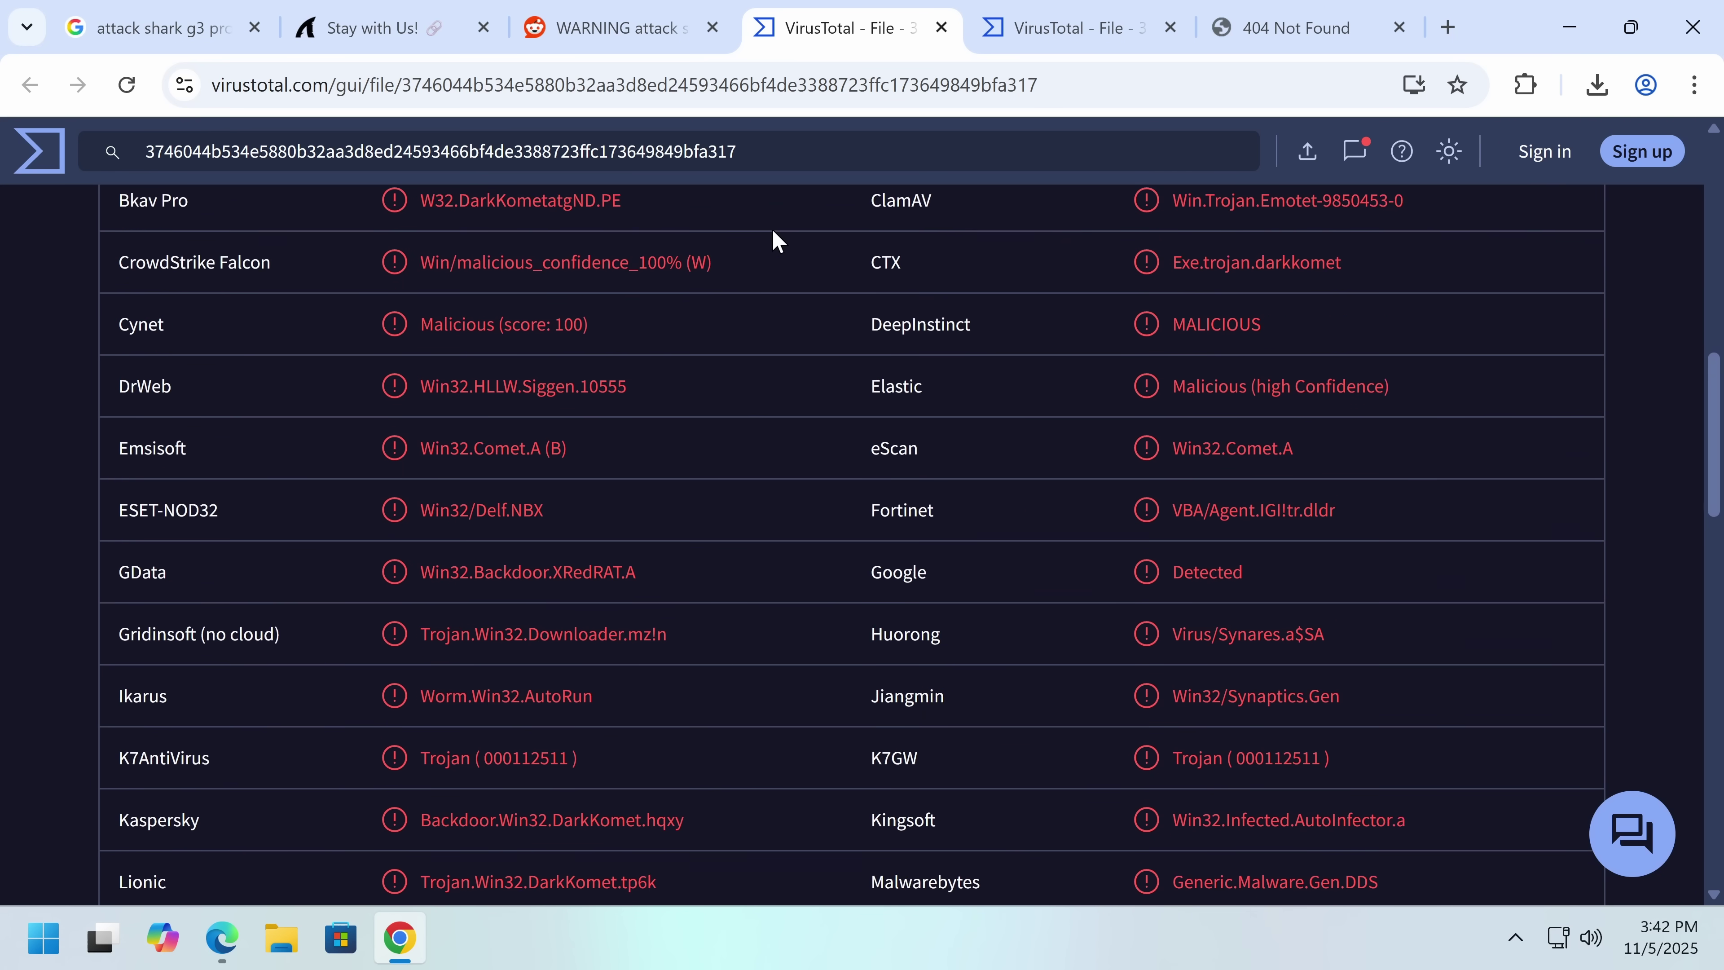
scroll(878, 338, "down", 1)
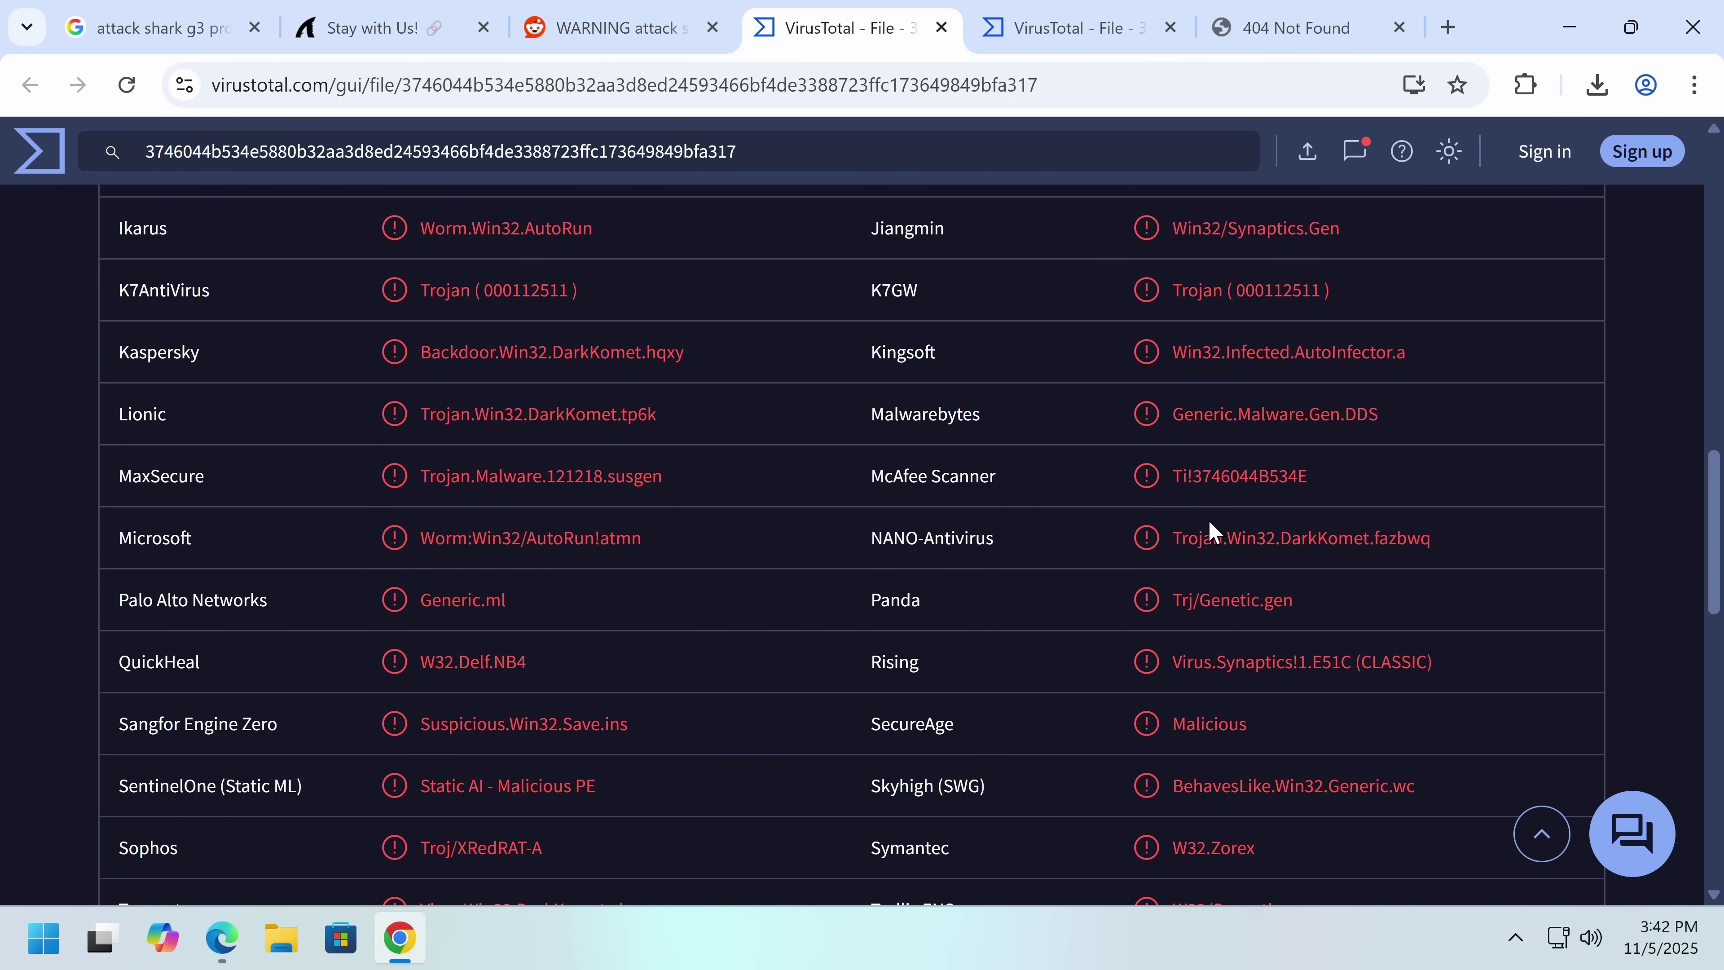
scroll(1212, 533, "down", 10)
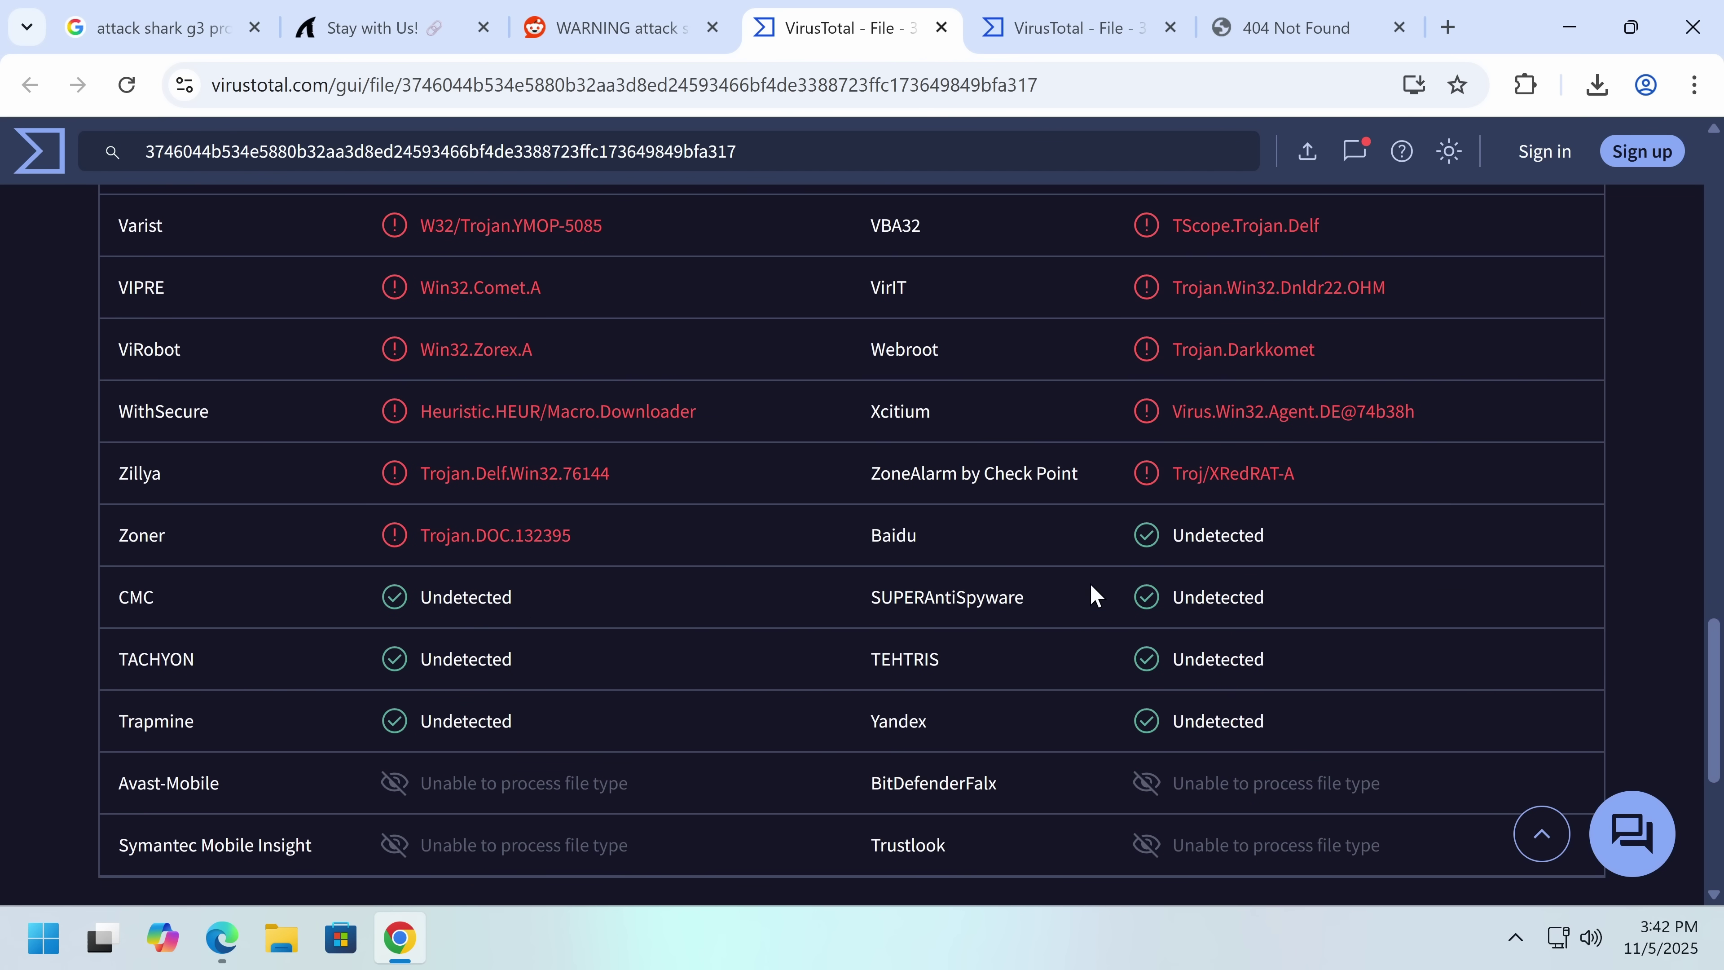
scroll(1090, 586, "up", 20)
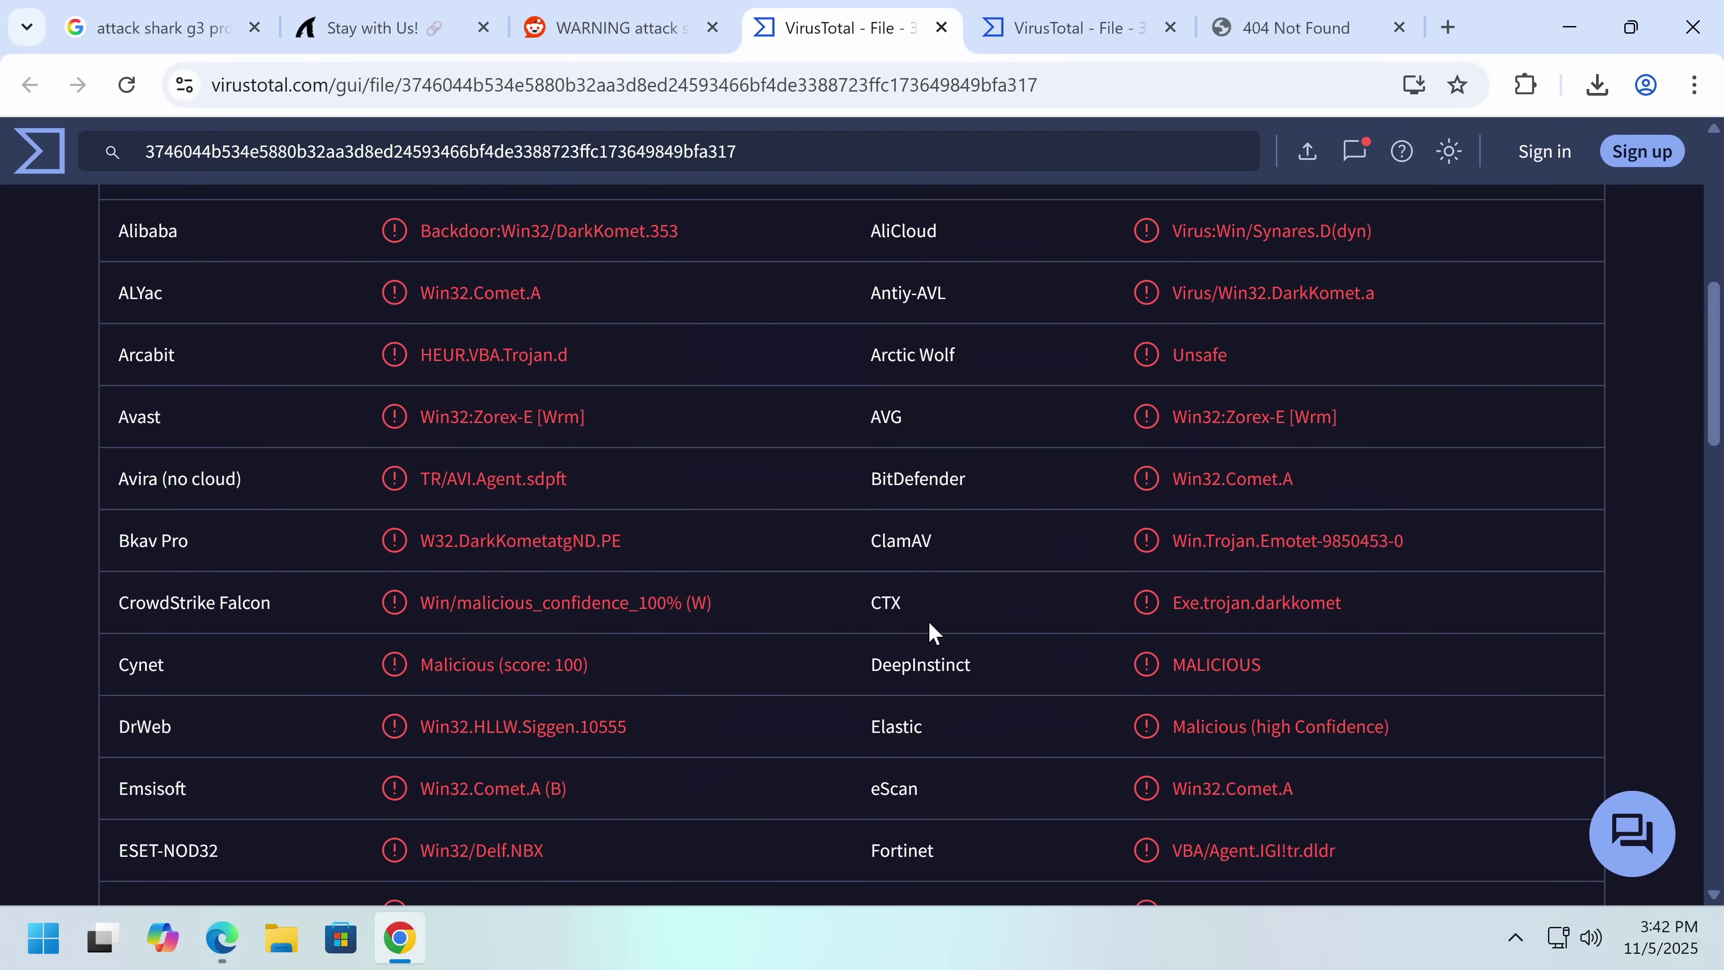
scroll(931, 632, "up", 4)
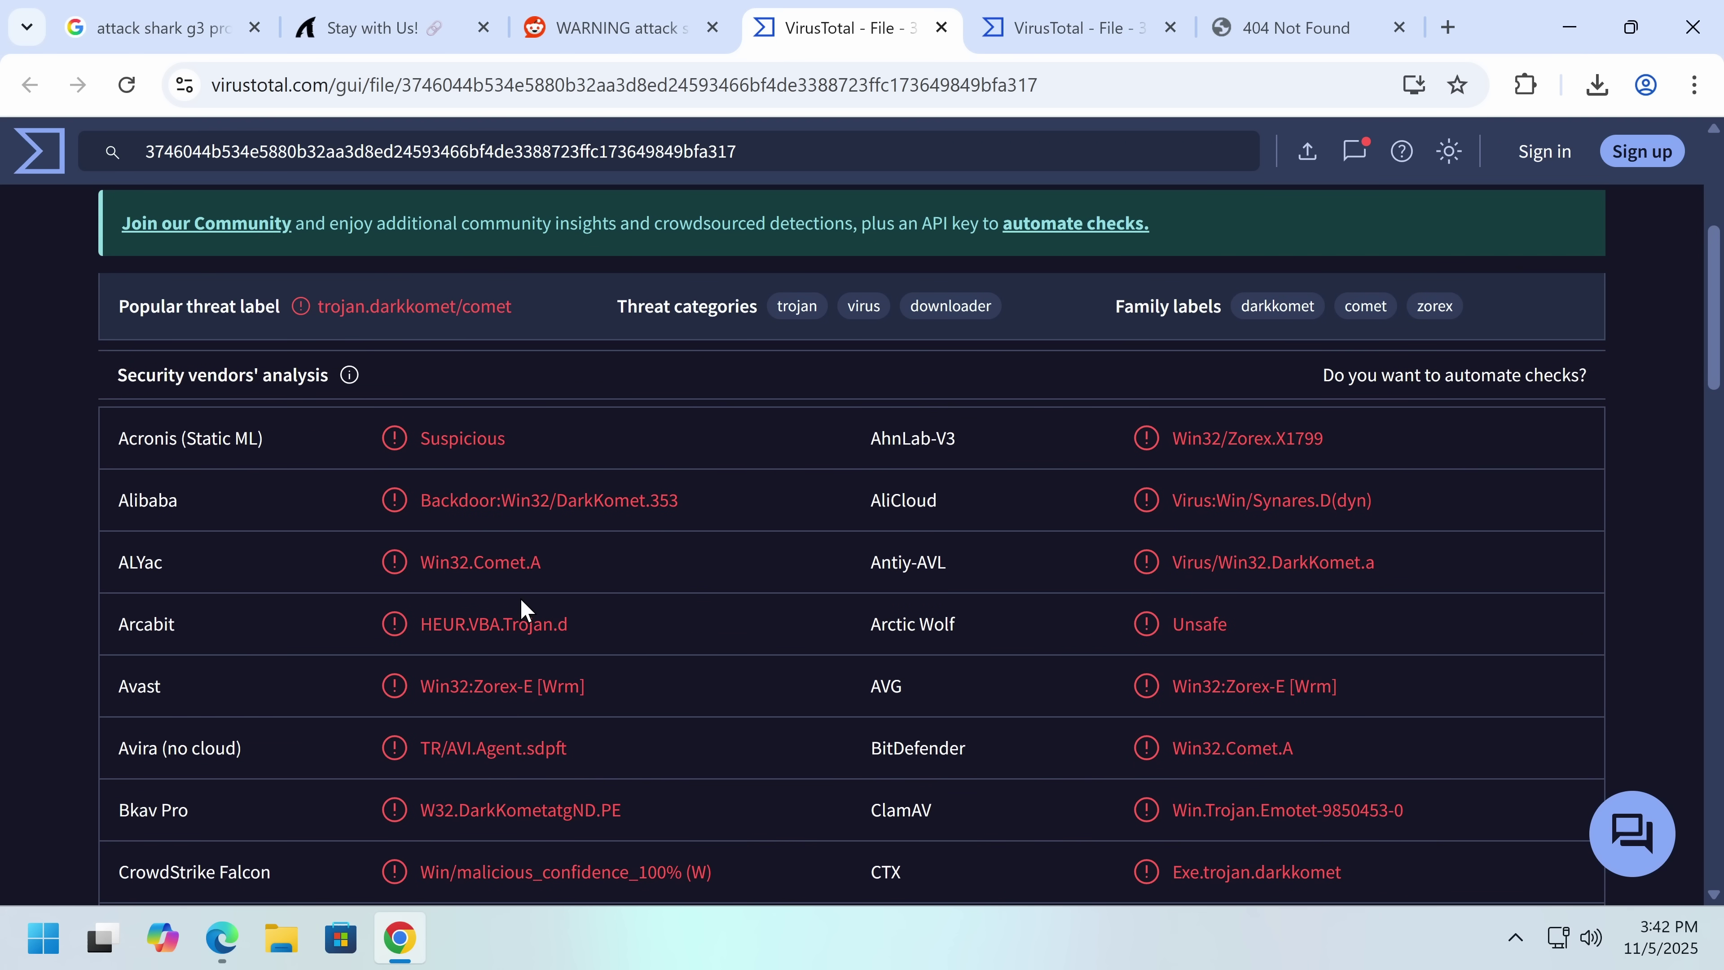
scroll(519, 557, "down", 2)
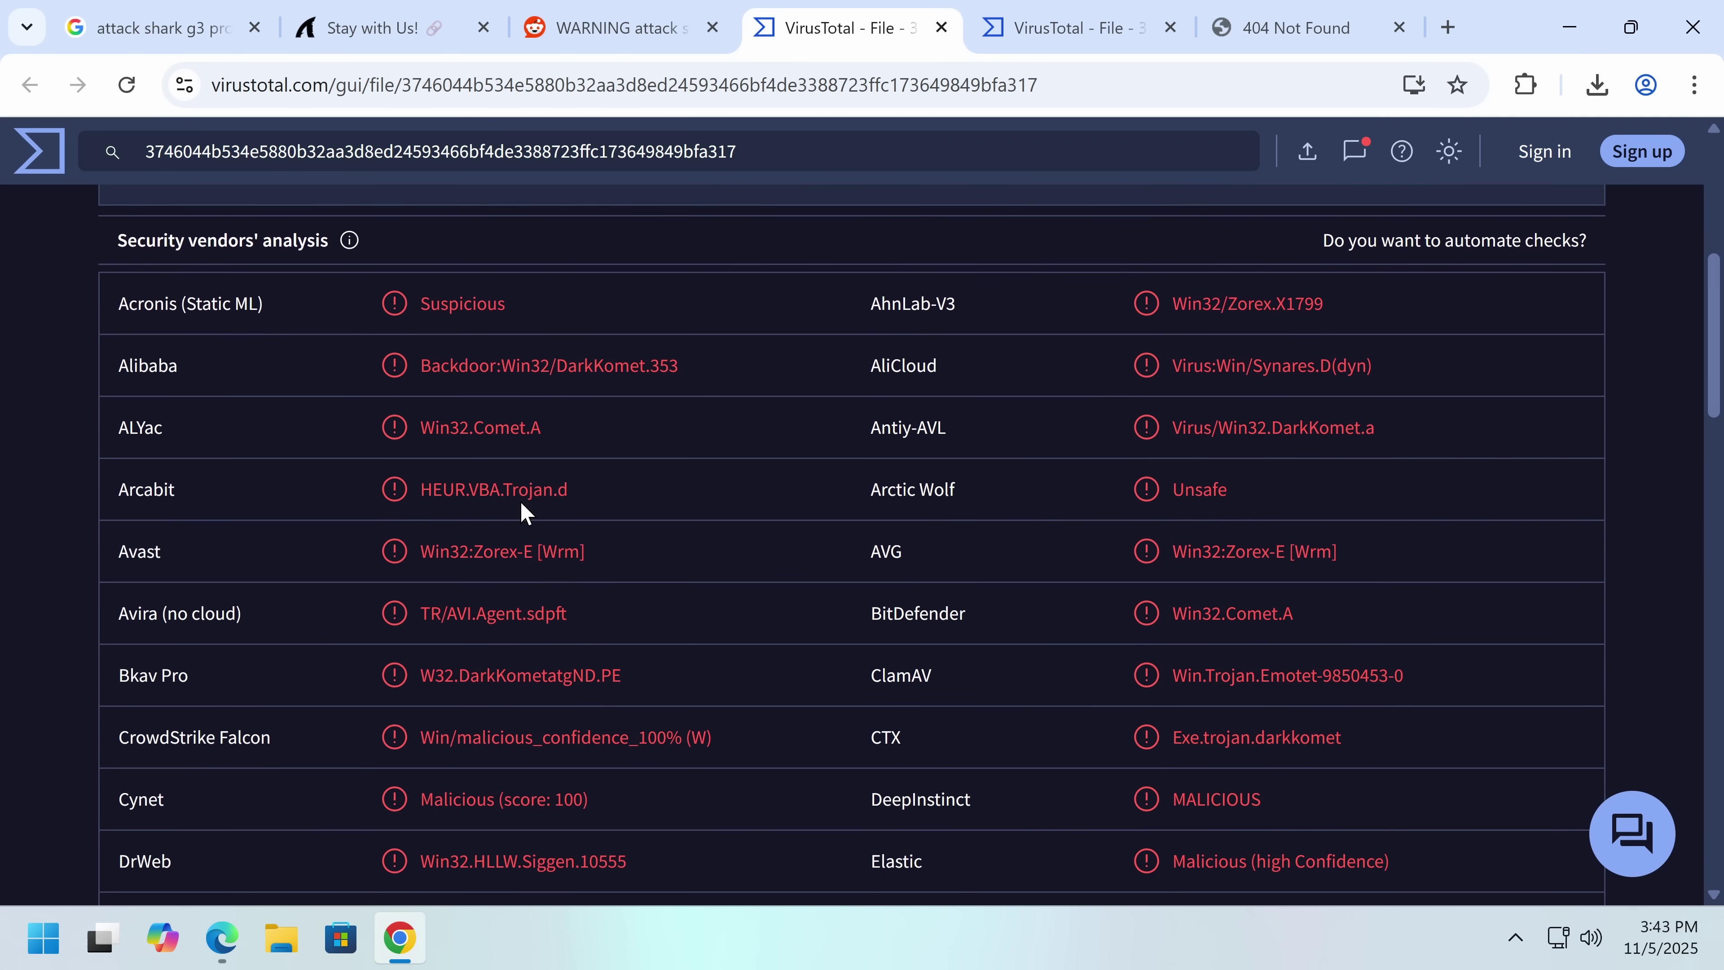
scroll(502, 489, "down", 8)
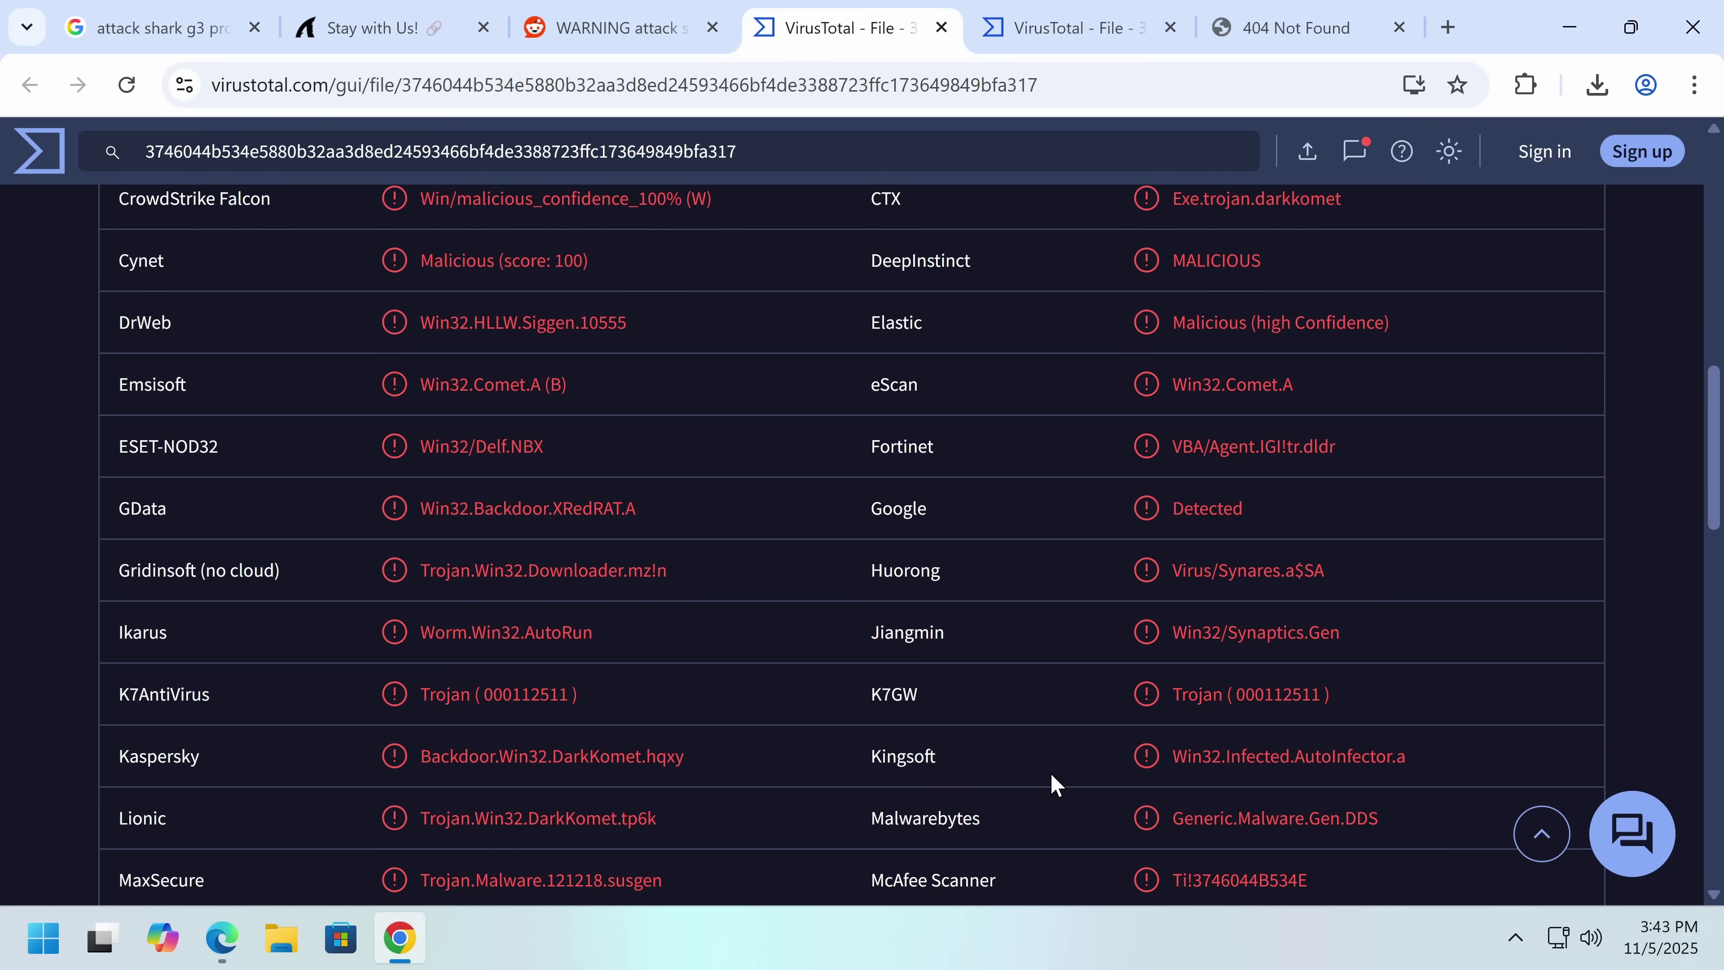
scroll(912, 431, "up", 2)
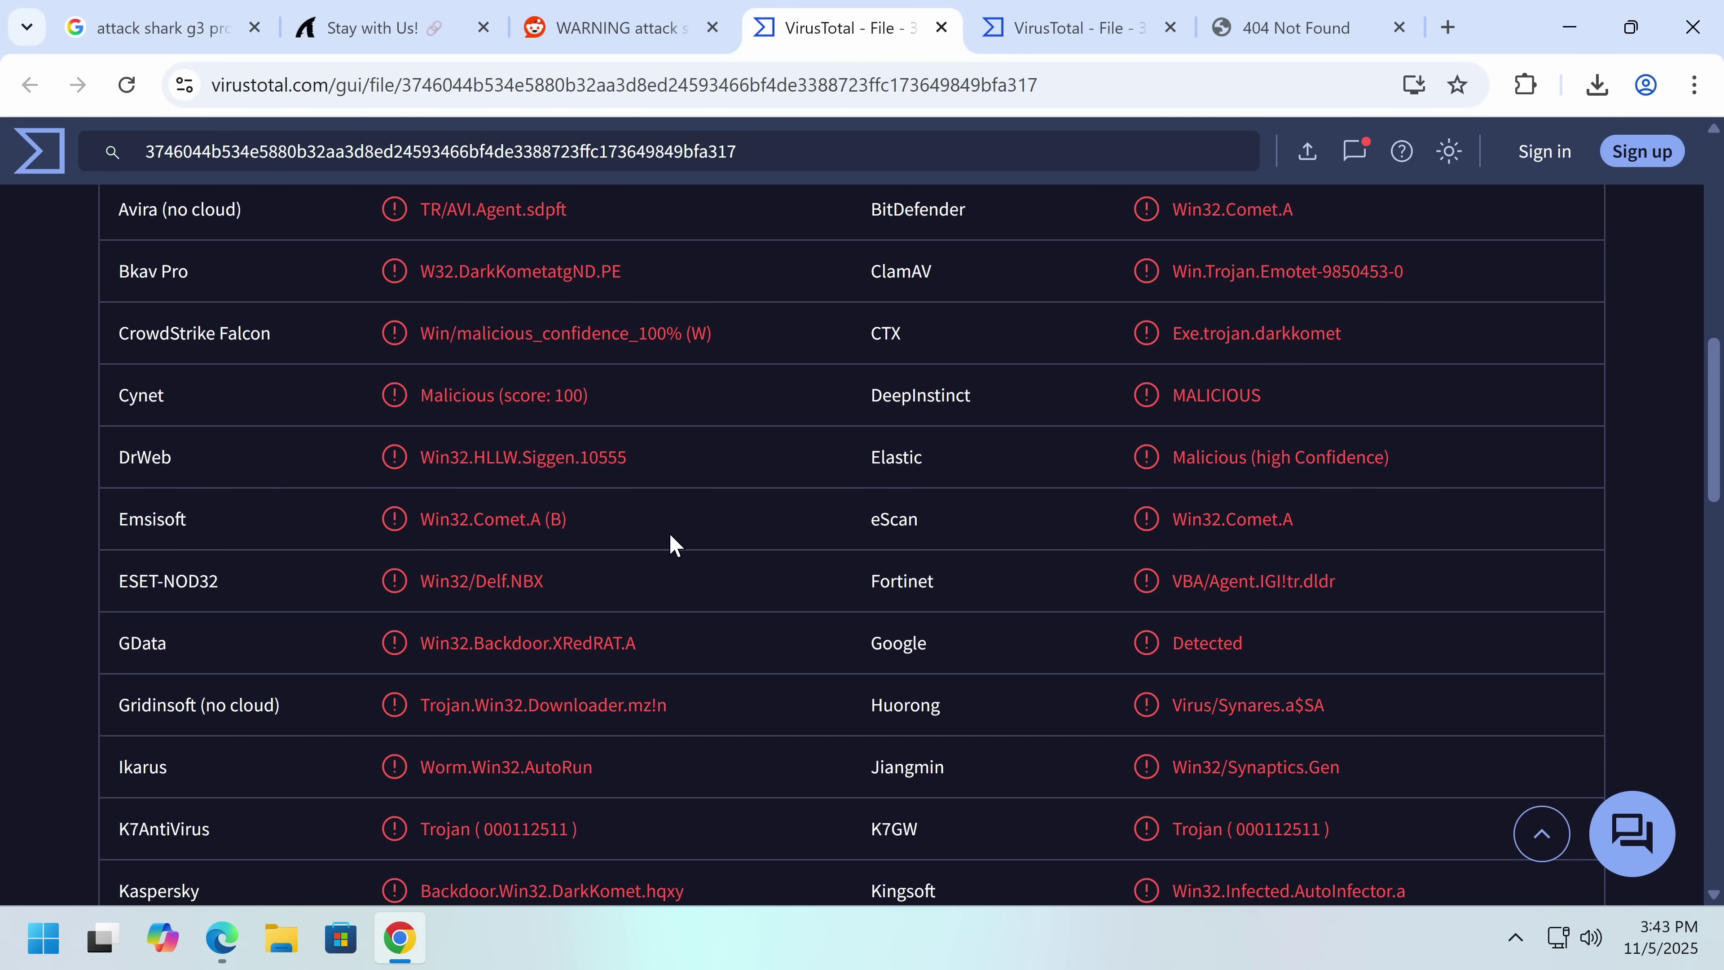
scroll(672, 543, "up", 10)
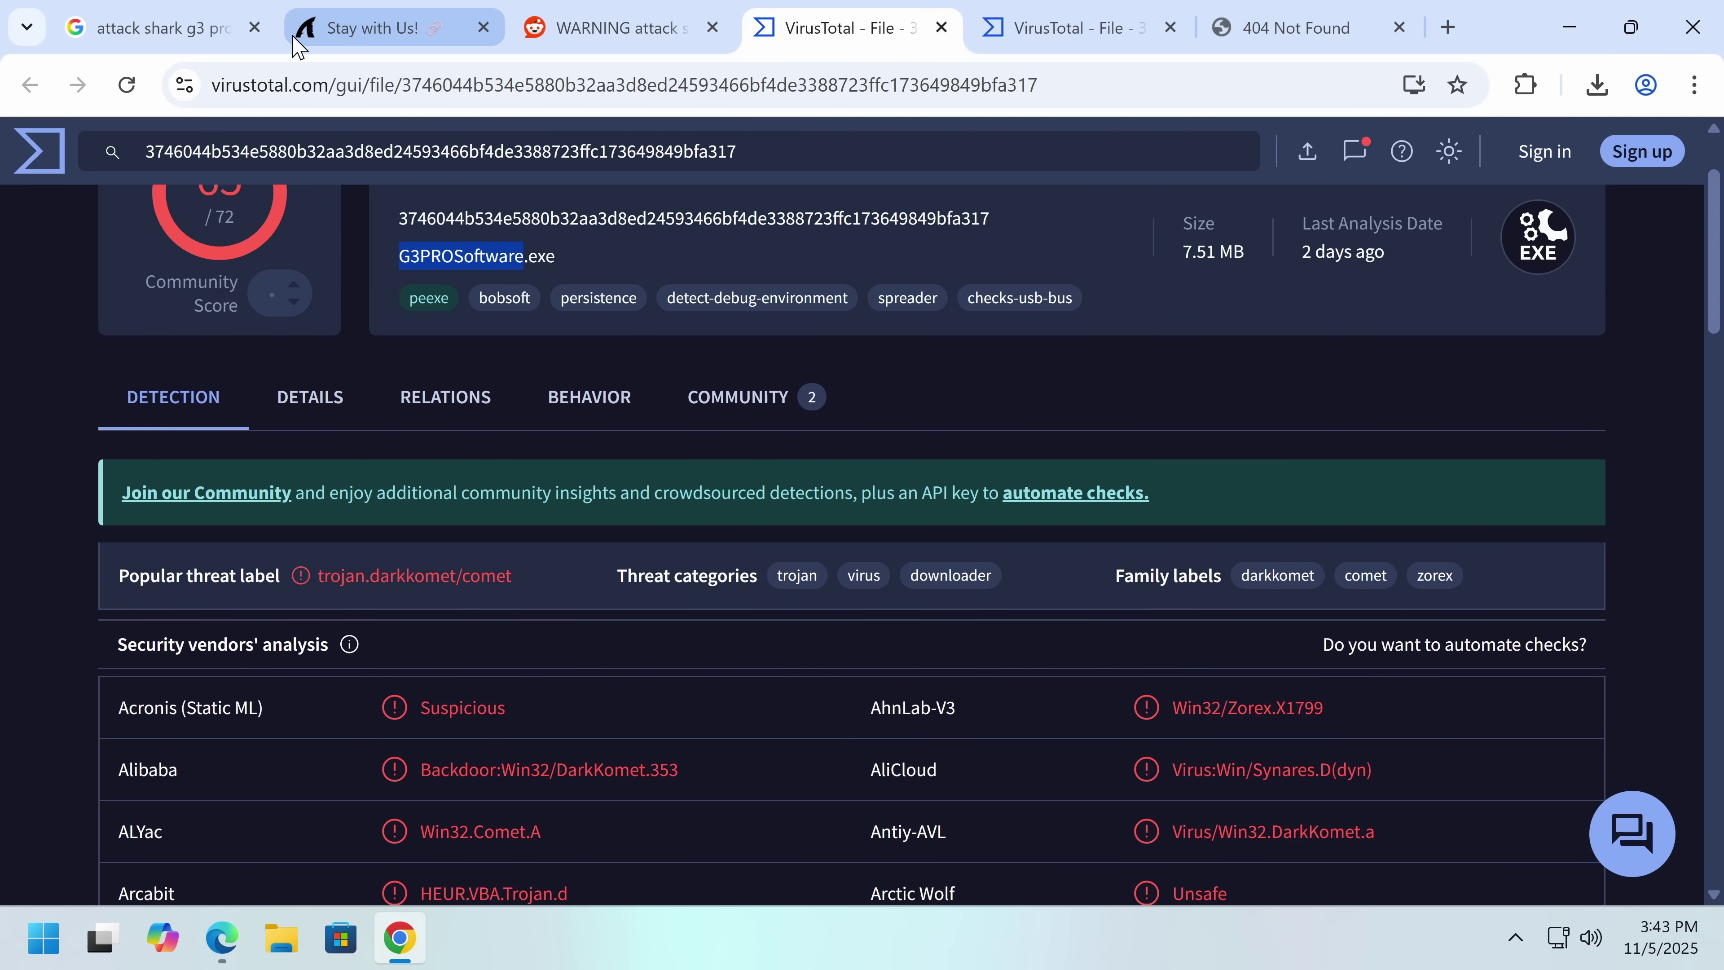
- Close the G3 download list and browse the G3 mouse product page
left_click(298, 41)
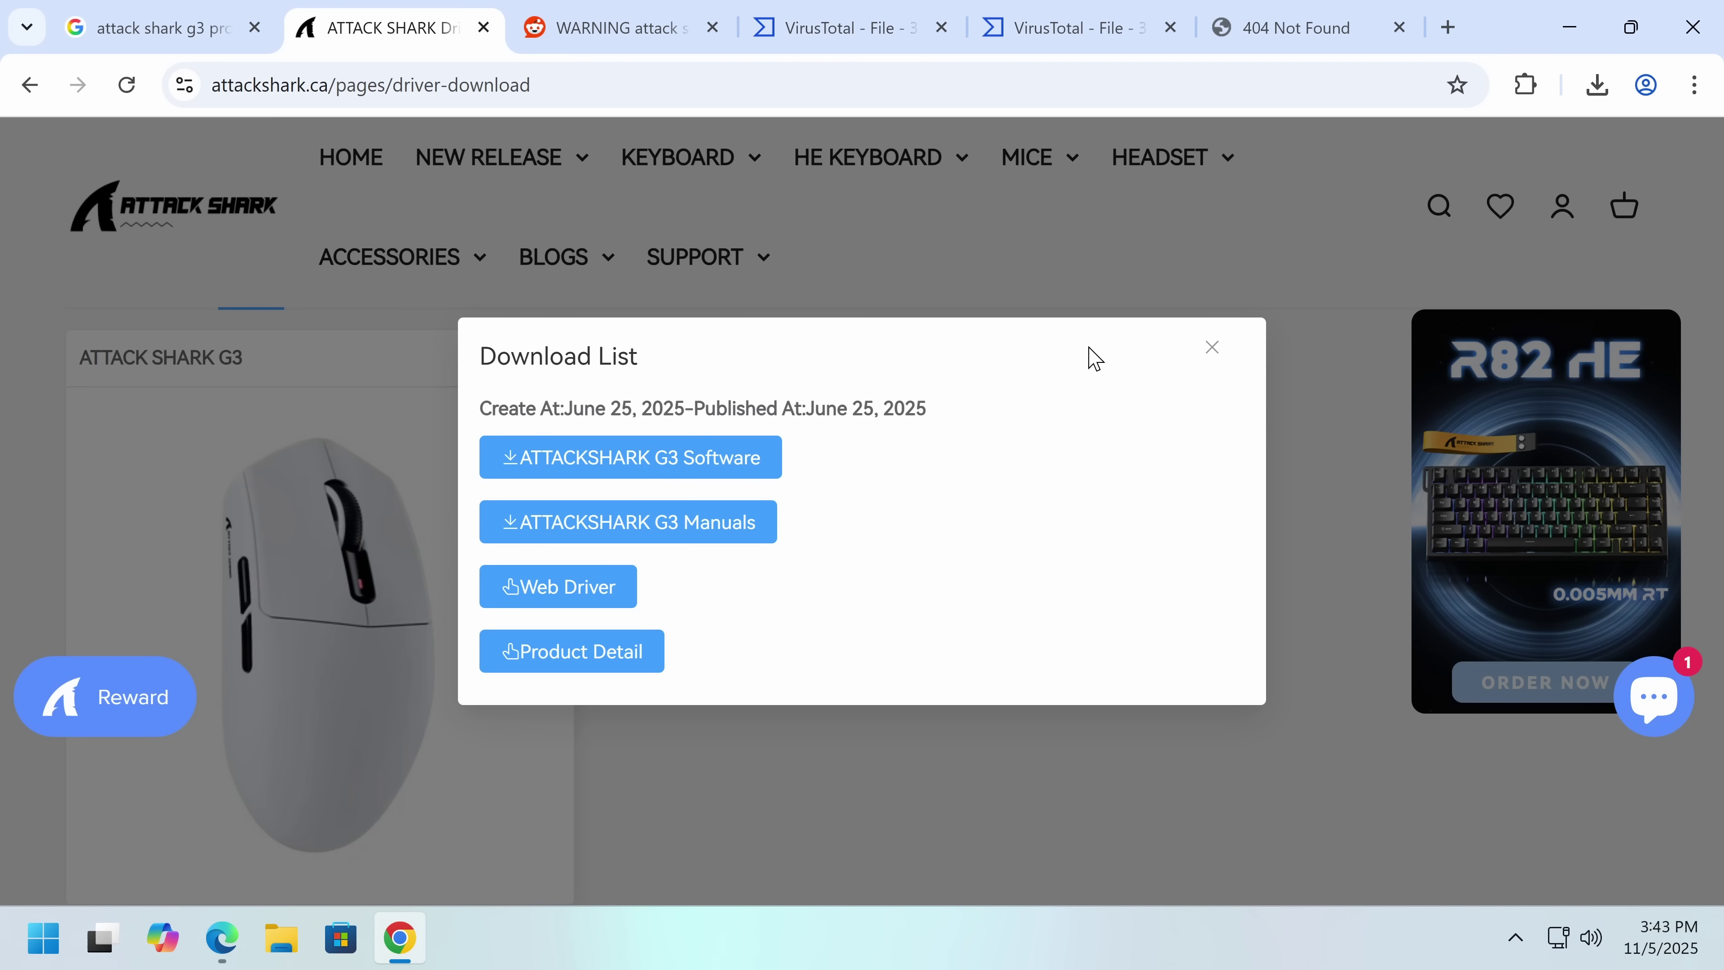
left_click(1136, 316)
mouse_move(498, 143)
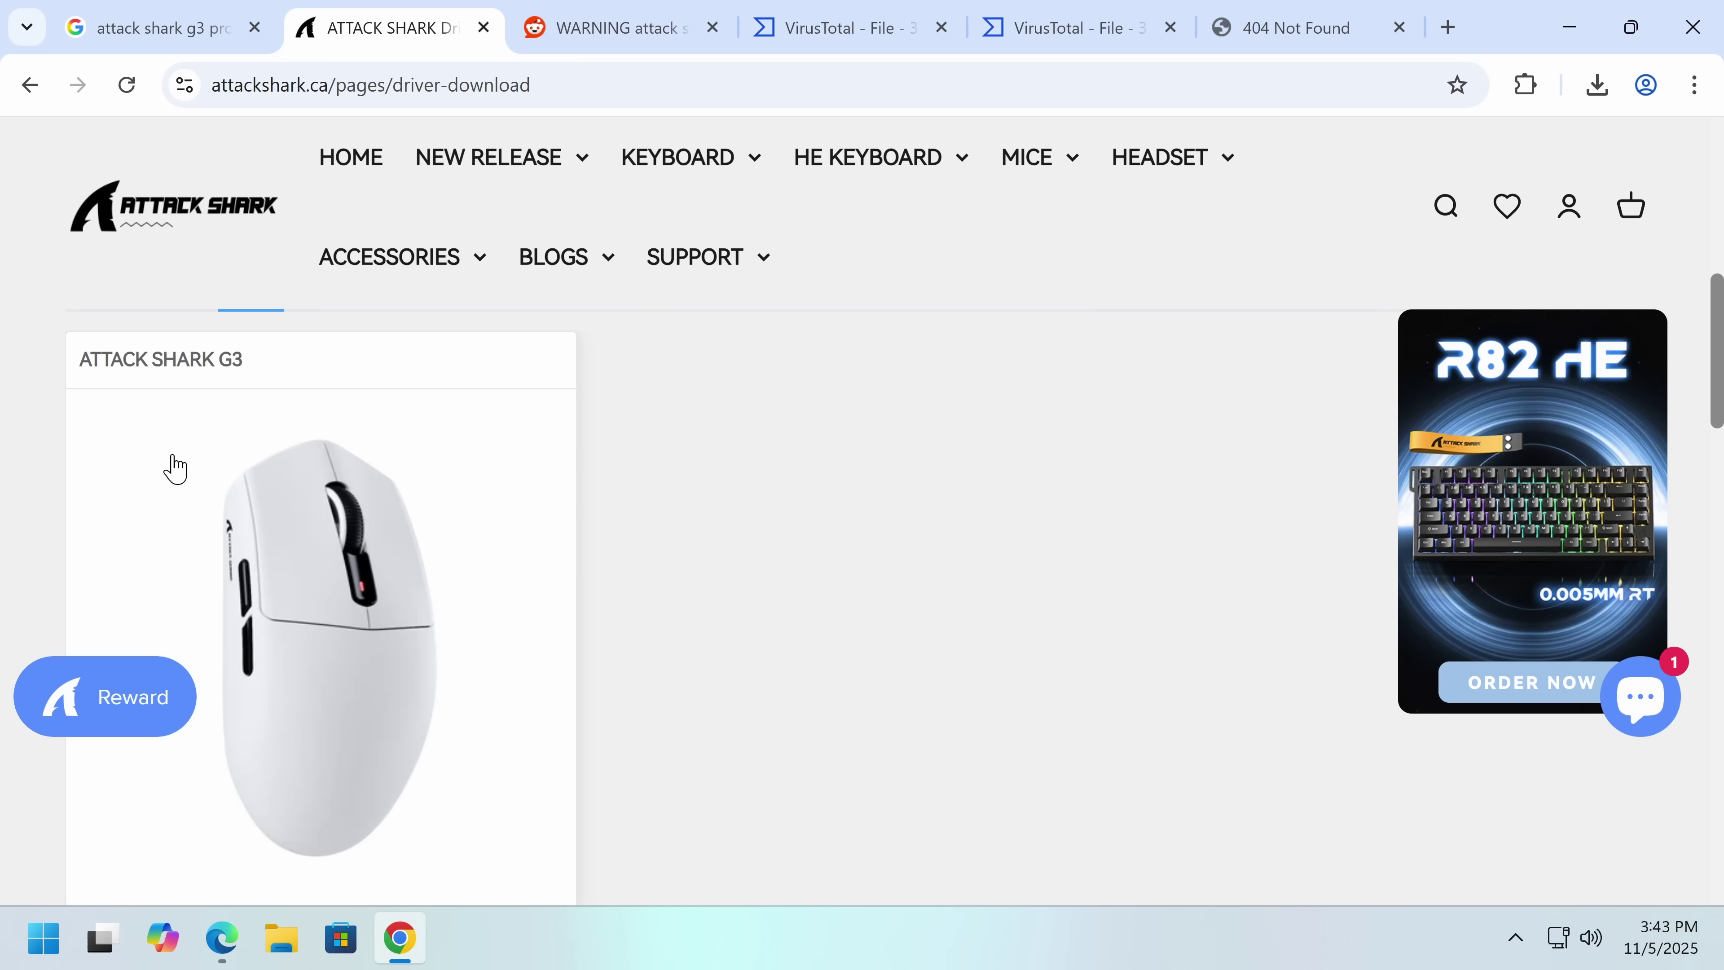
left_click(175, 469)
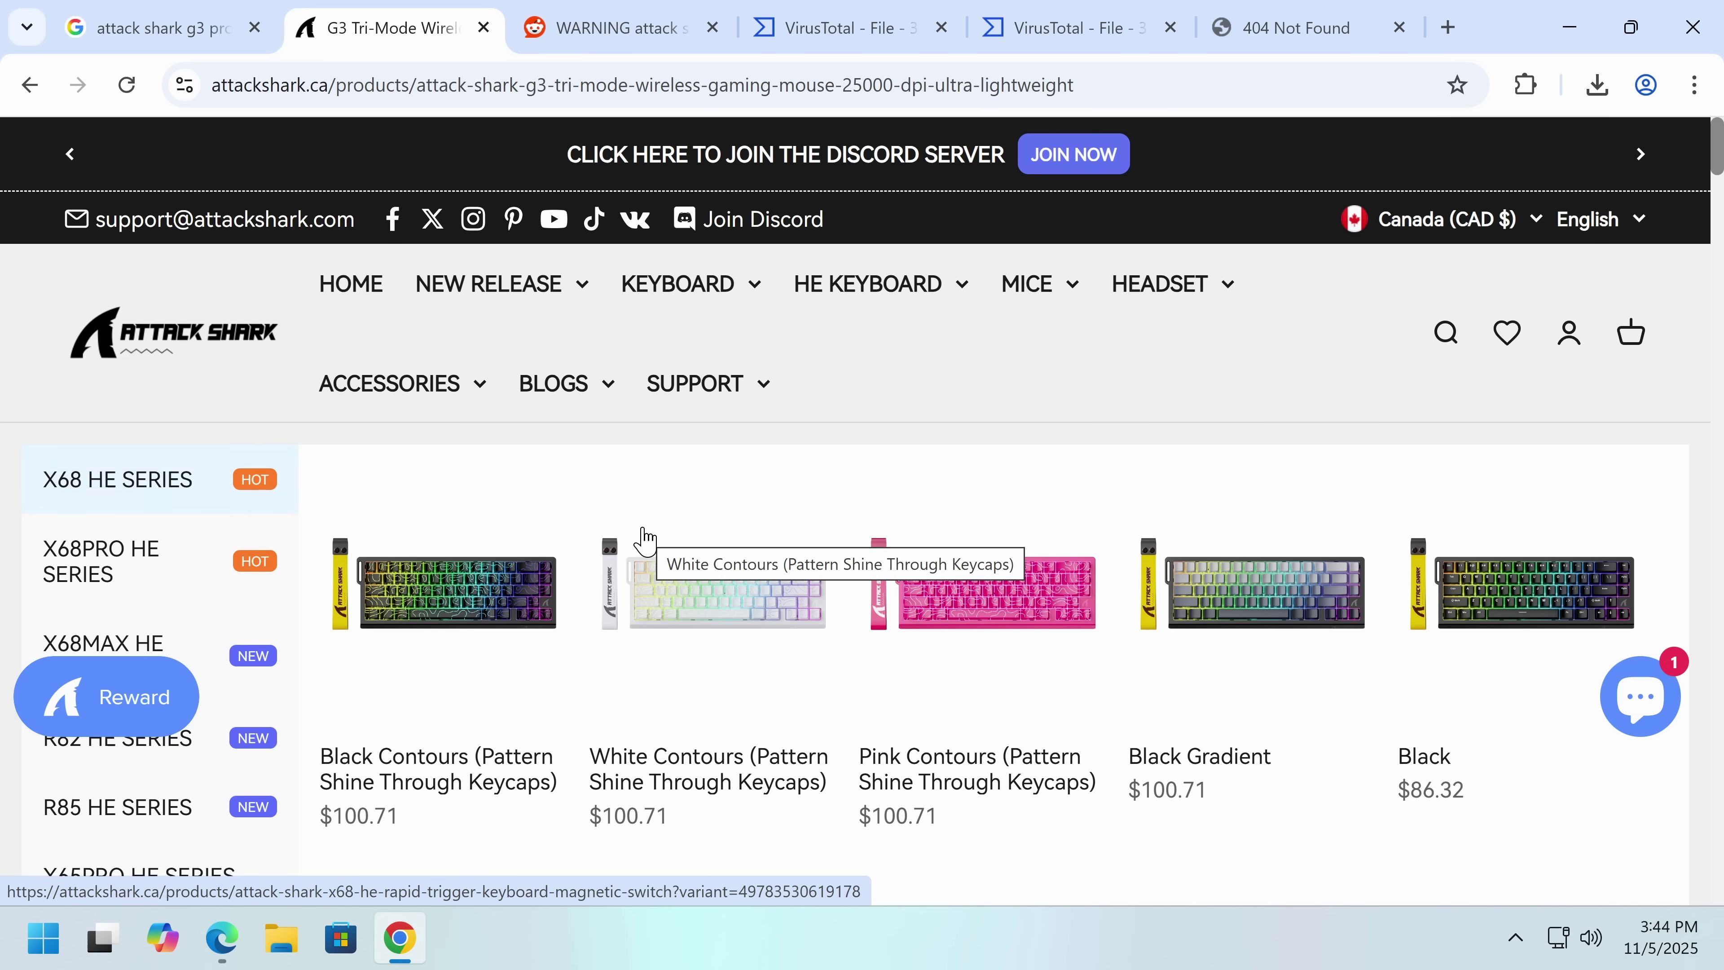
scroll(643, 540, "down", 3)
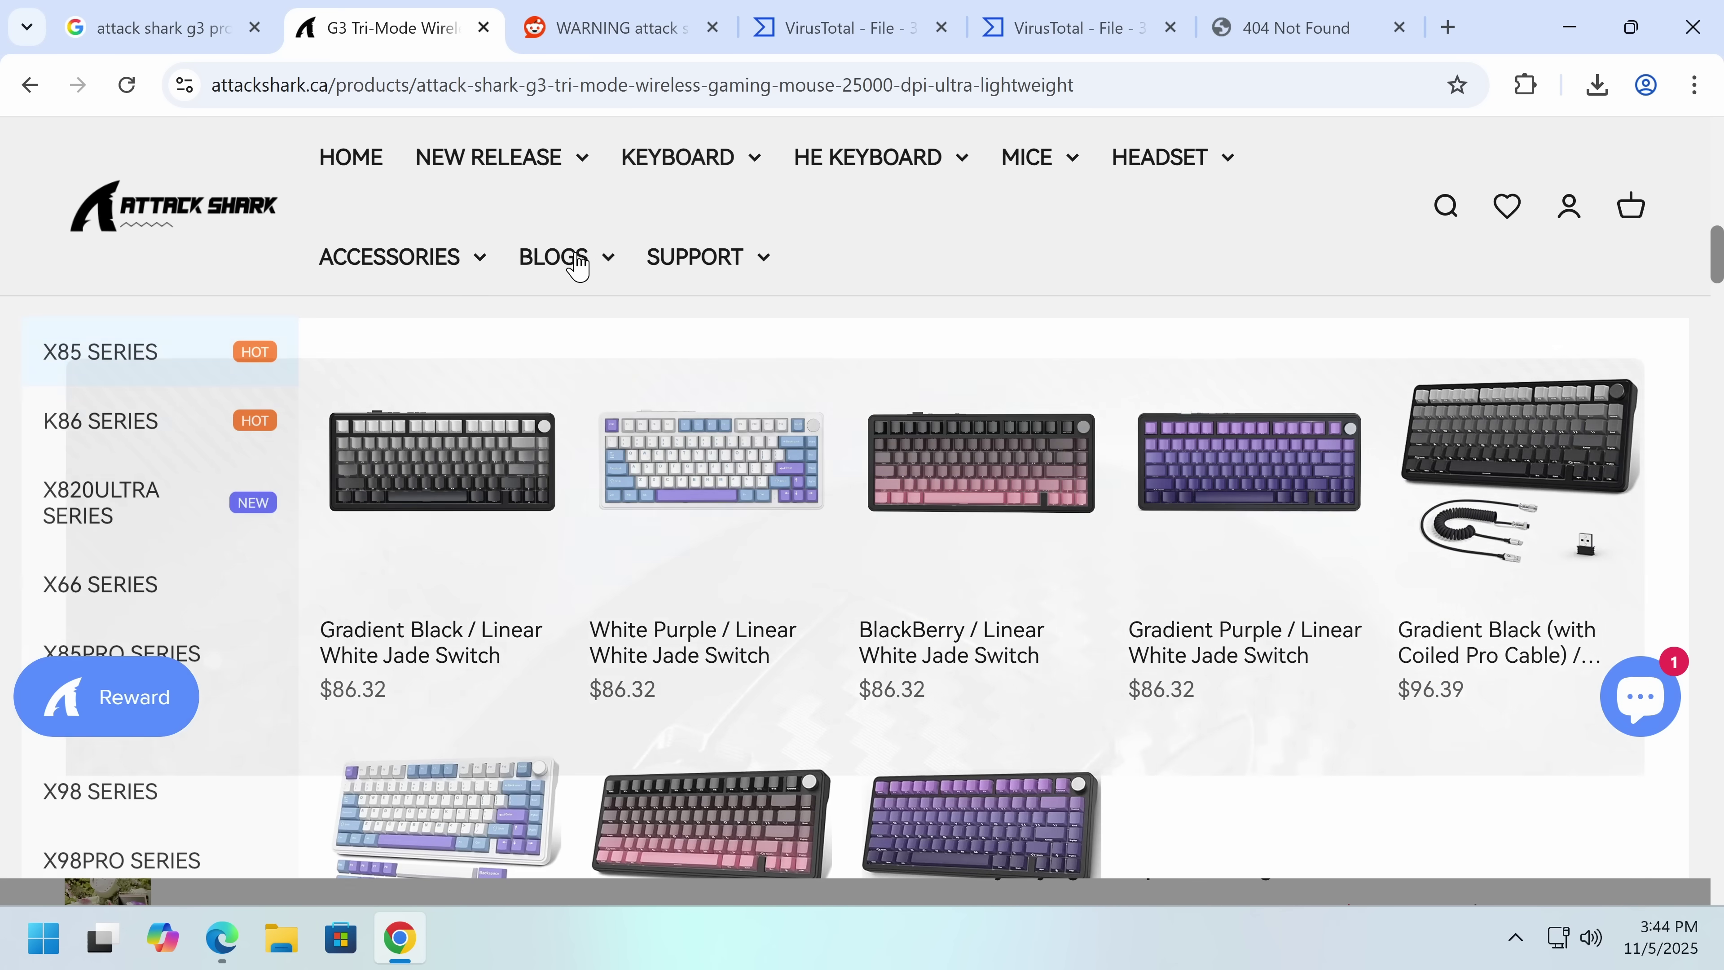
mouse_move(577, 261)
scroll(788, 680, "up", 5)
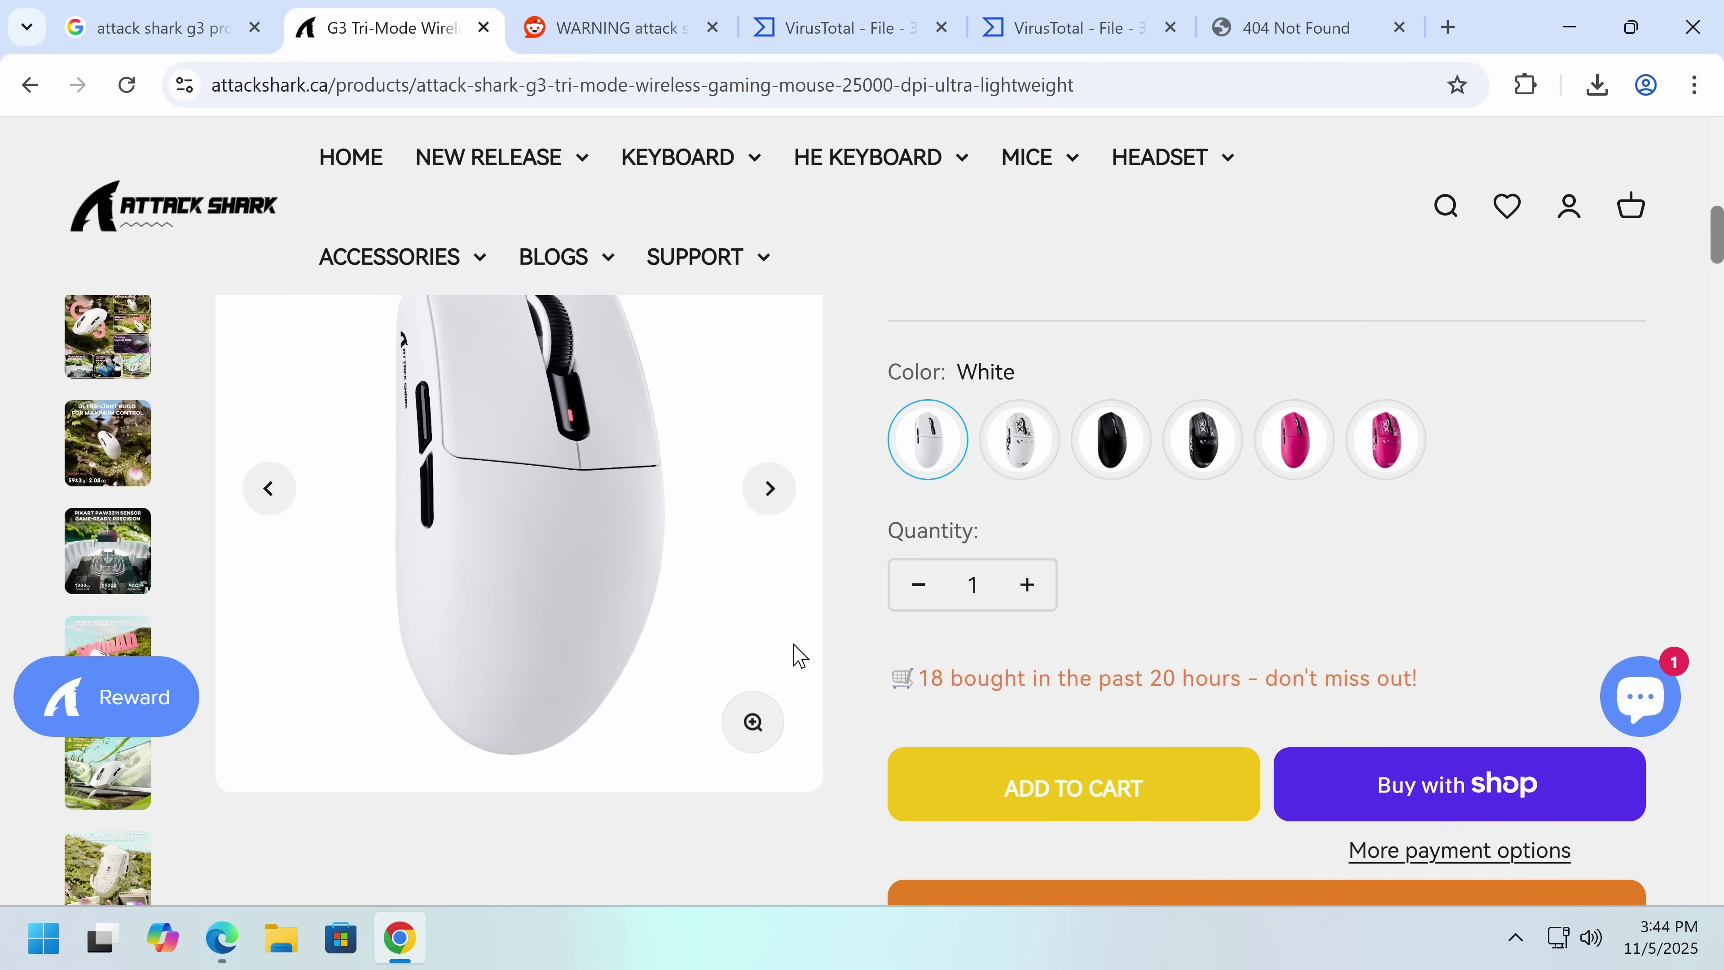
scroll(825, 633, "up", 6)
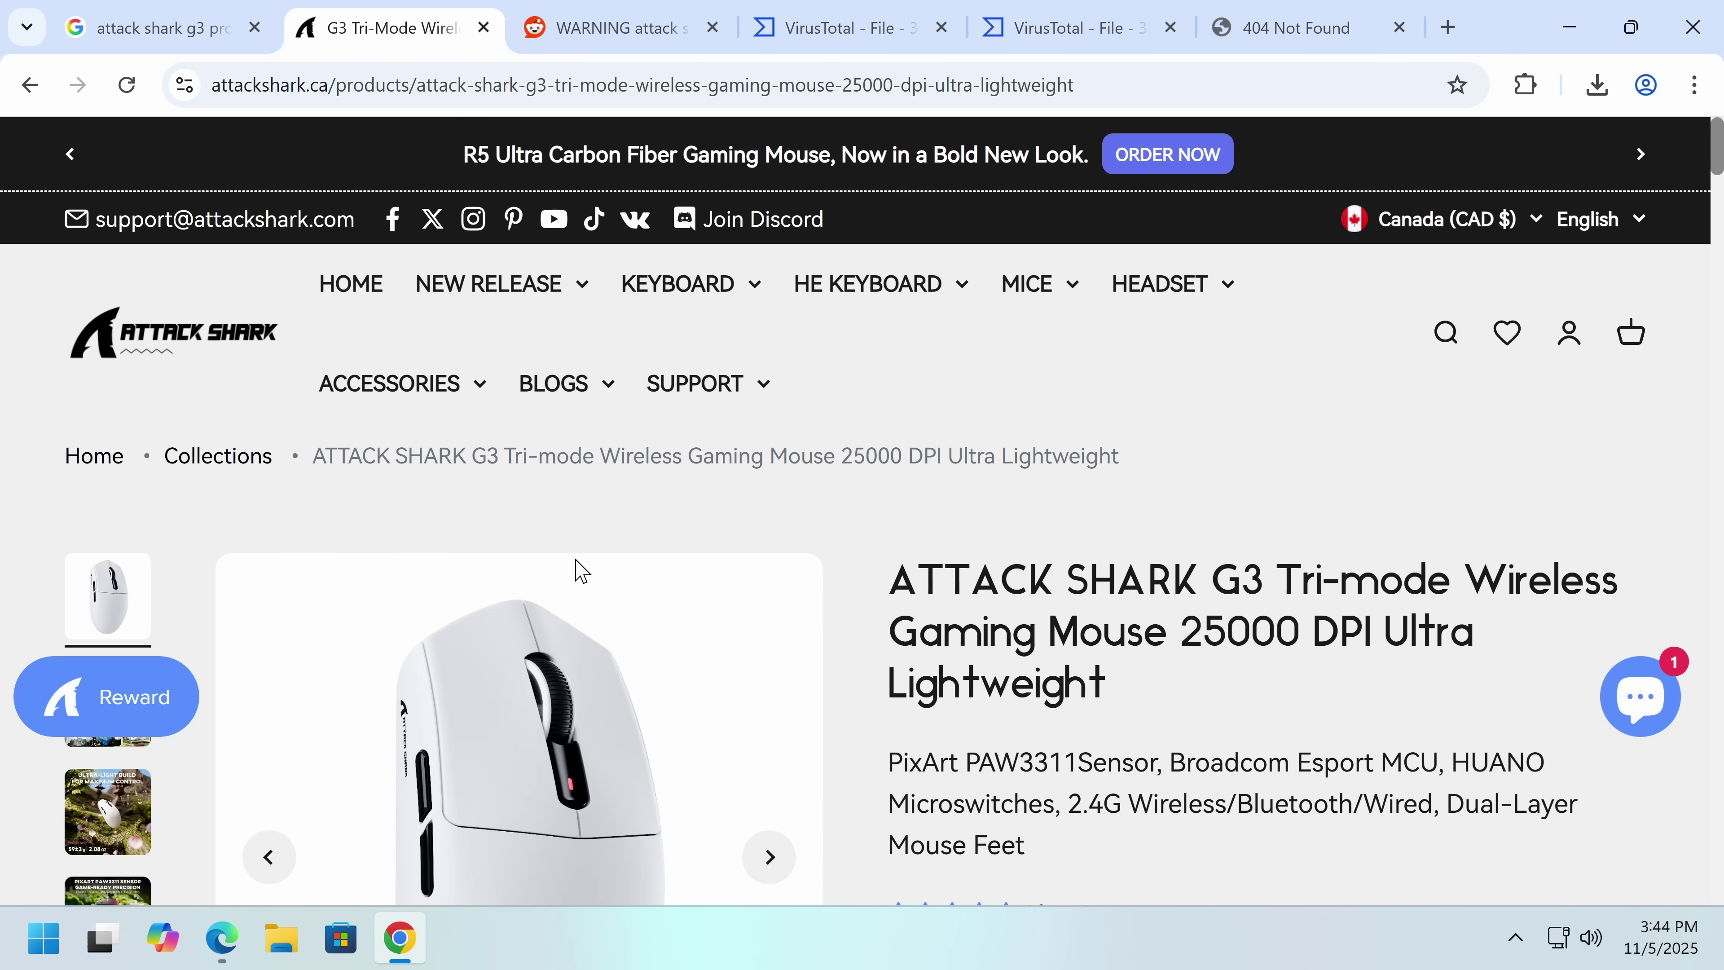
mouse_move(493, 297)
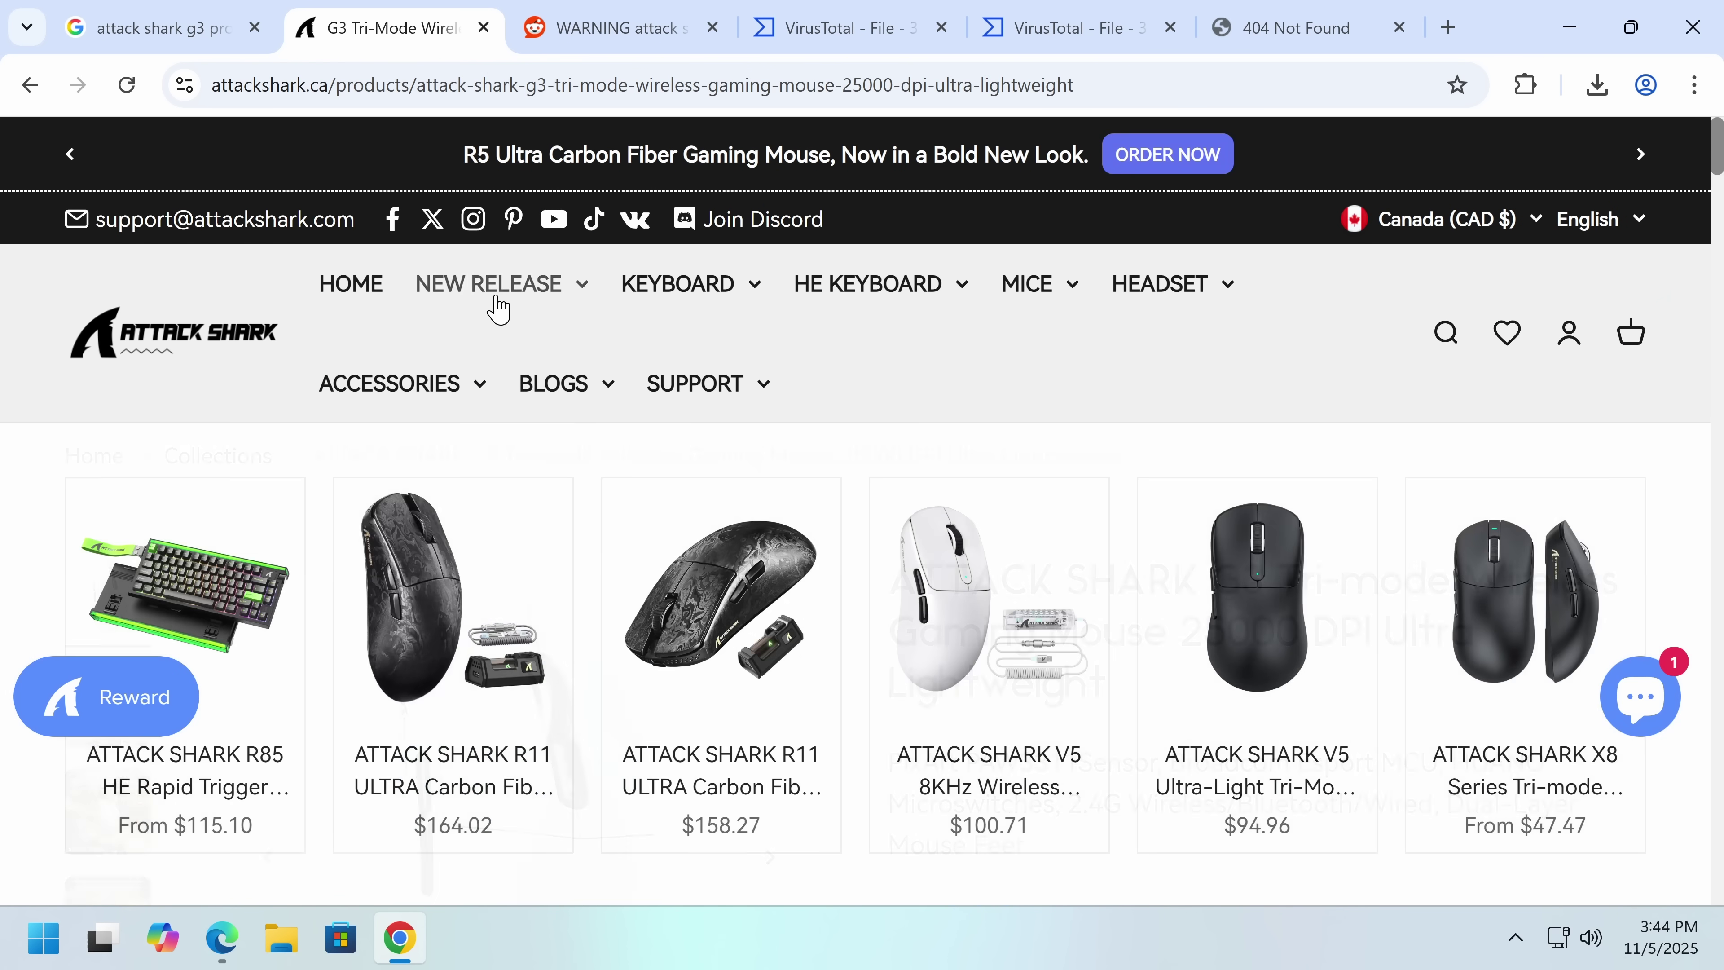
mouse_move(759, 396)
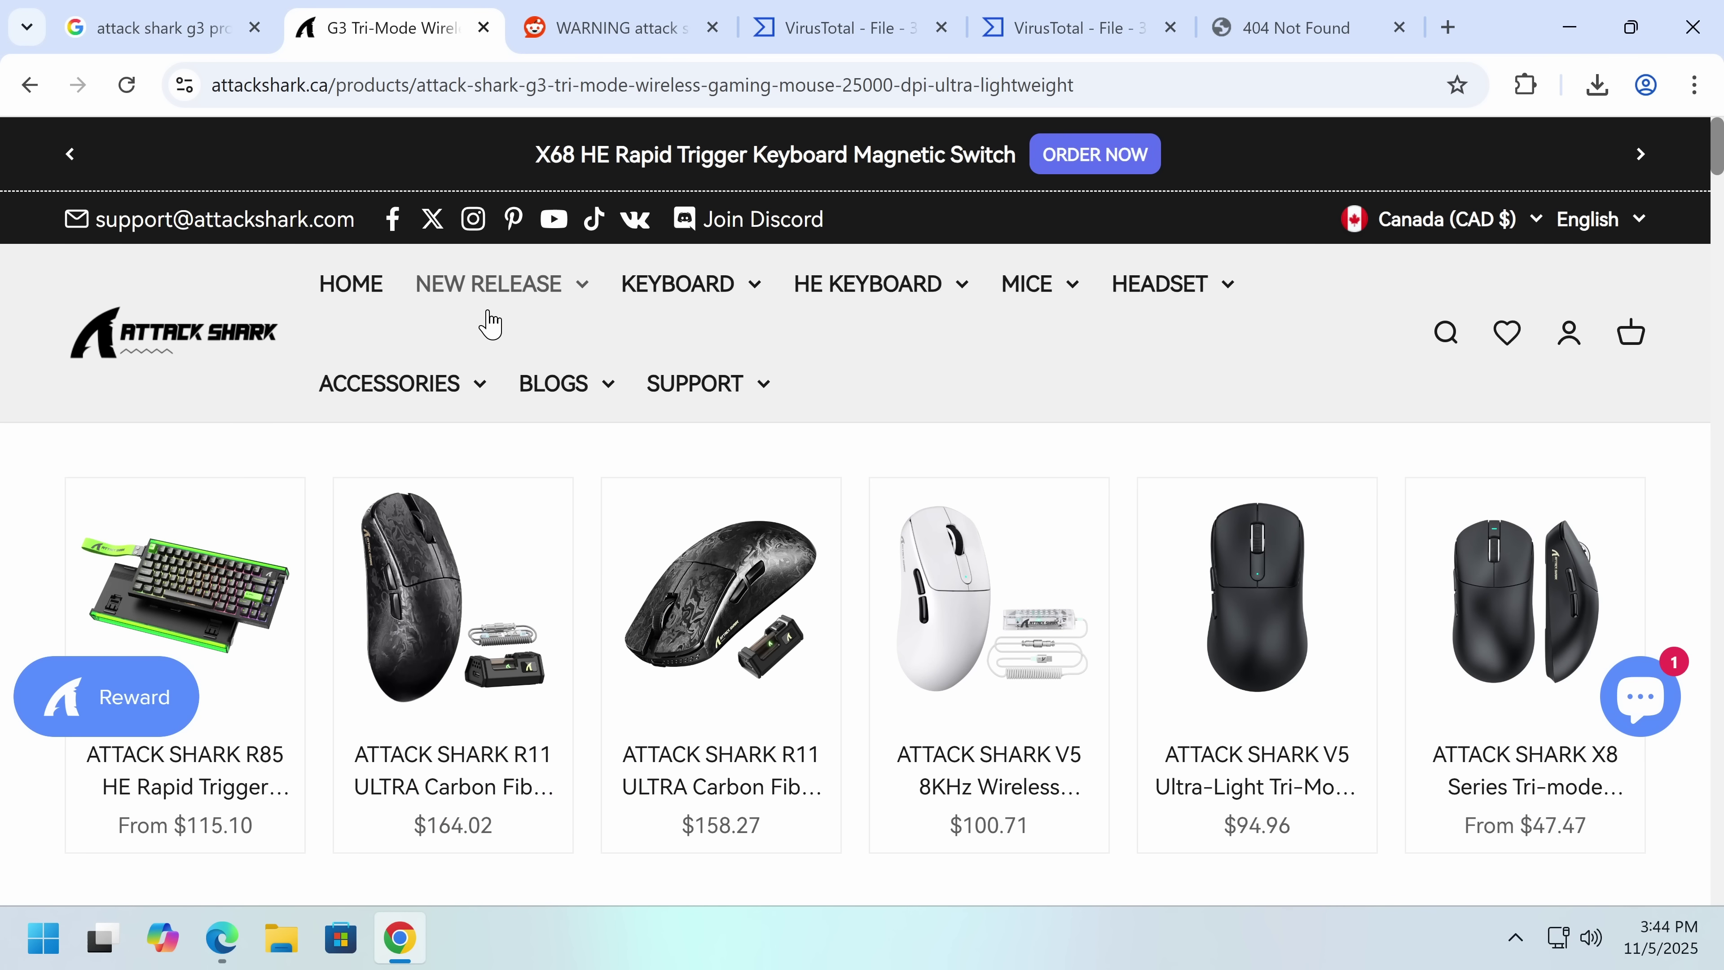
- Open the R85 HE keyboard from New Releases and download its ATTACKSHARK R85HE software
left_click(501, 343)
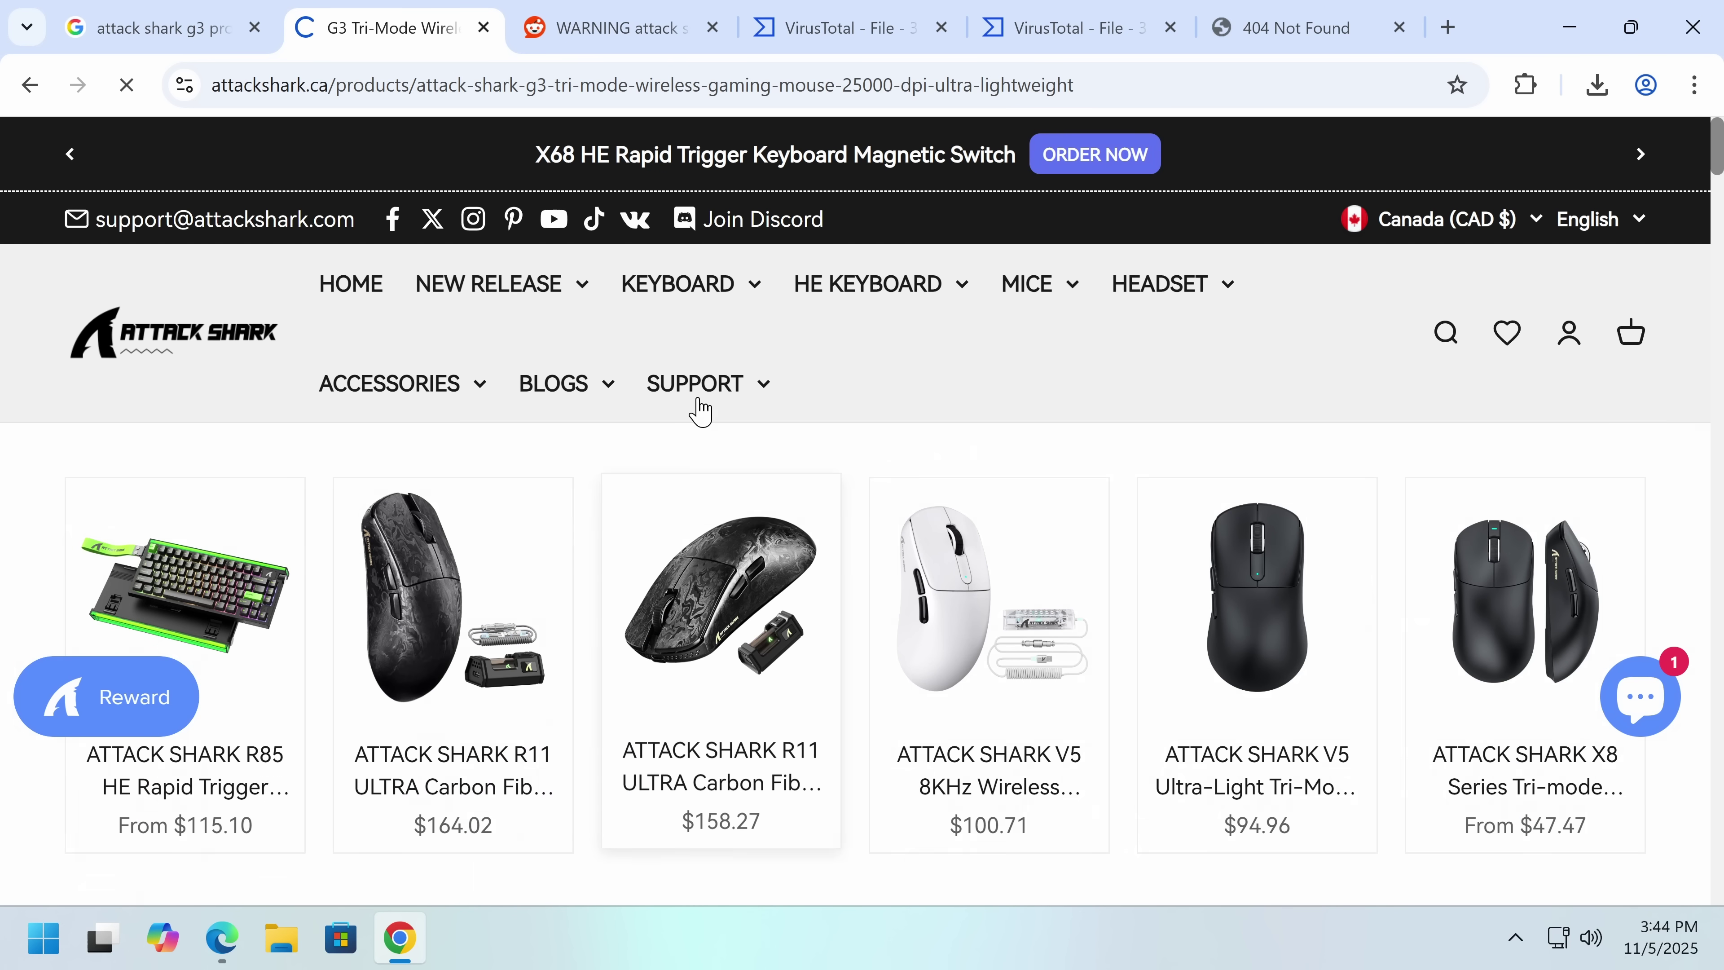
scroll(662, 401, "down", 8)
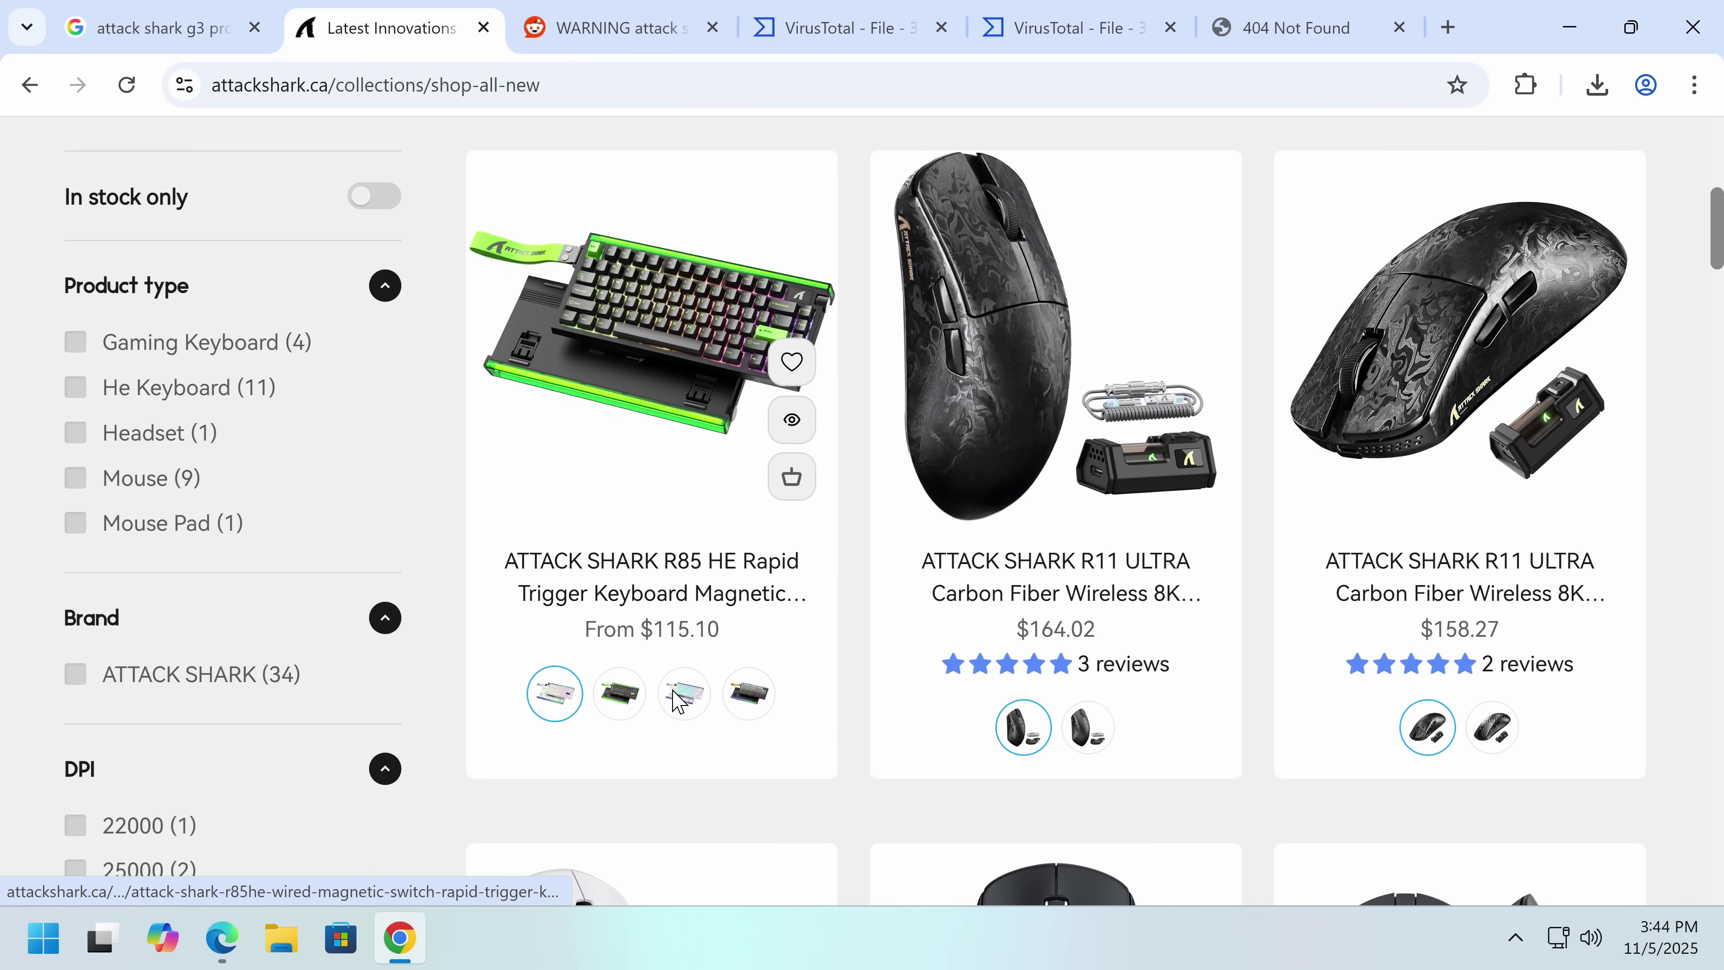
left_click(713, 591)
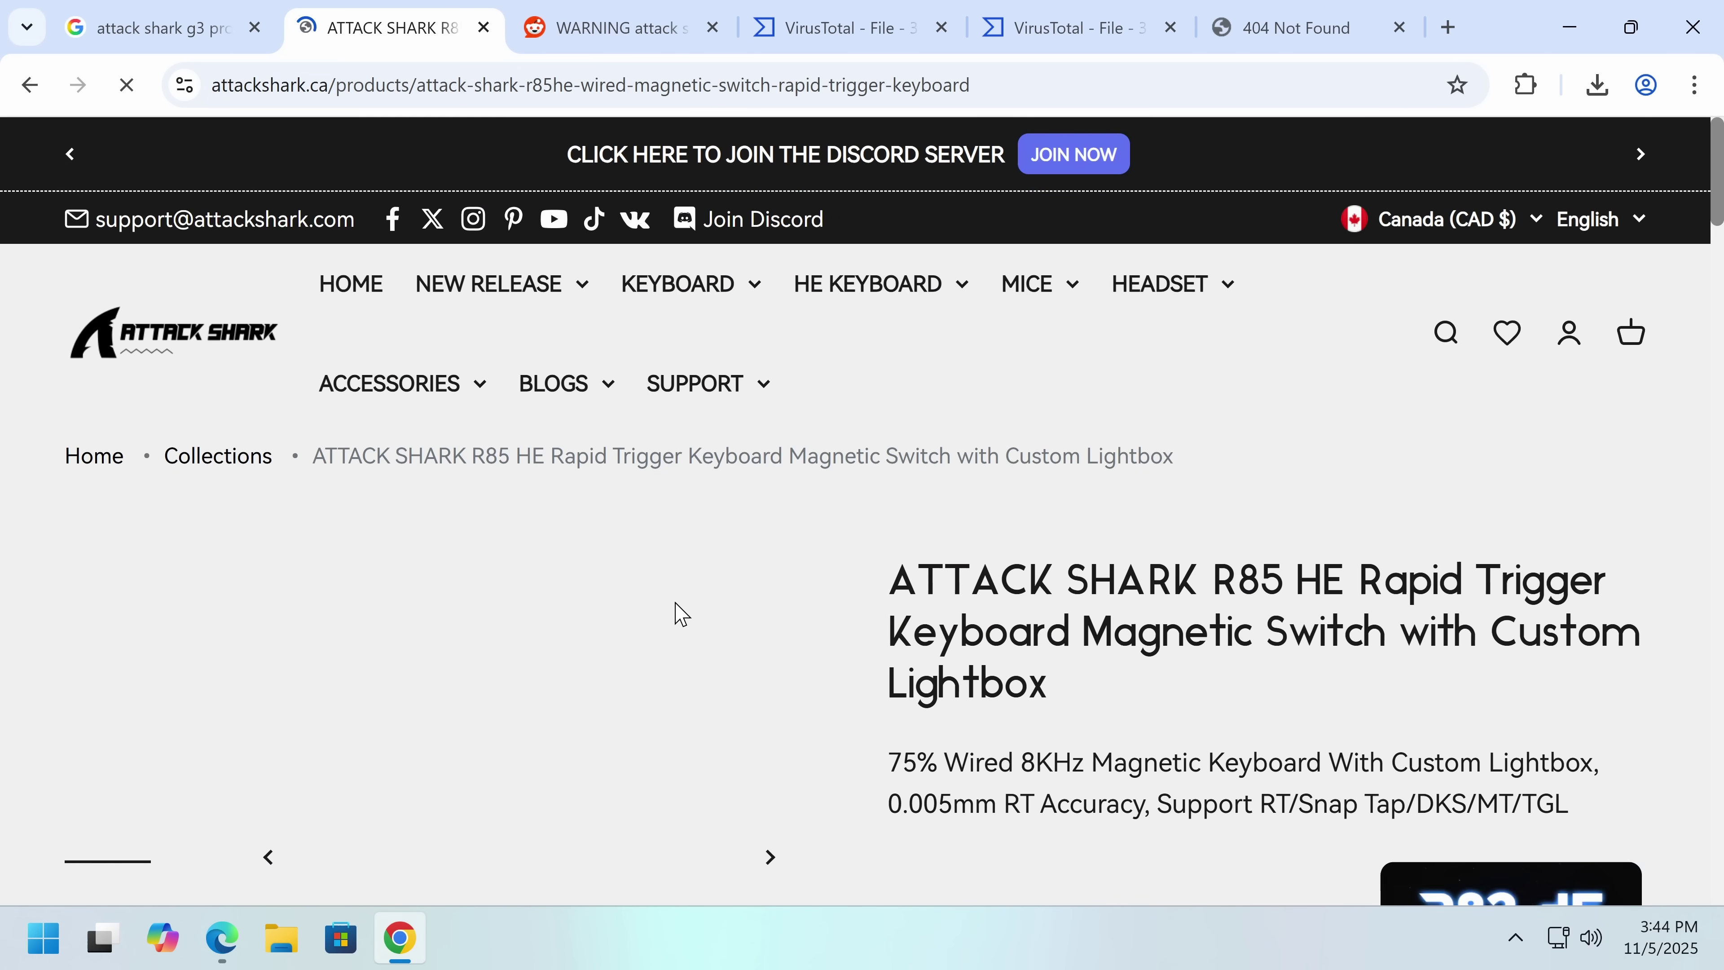
scroll(708, 578, "down", 8)
left_click(1477, 308)
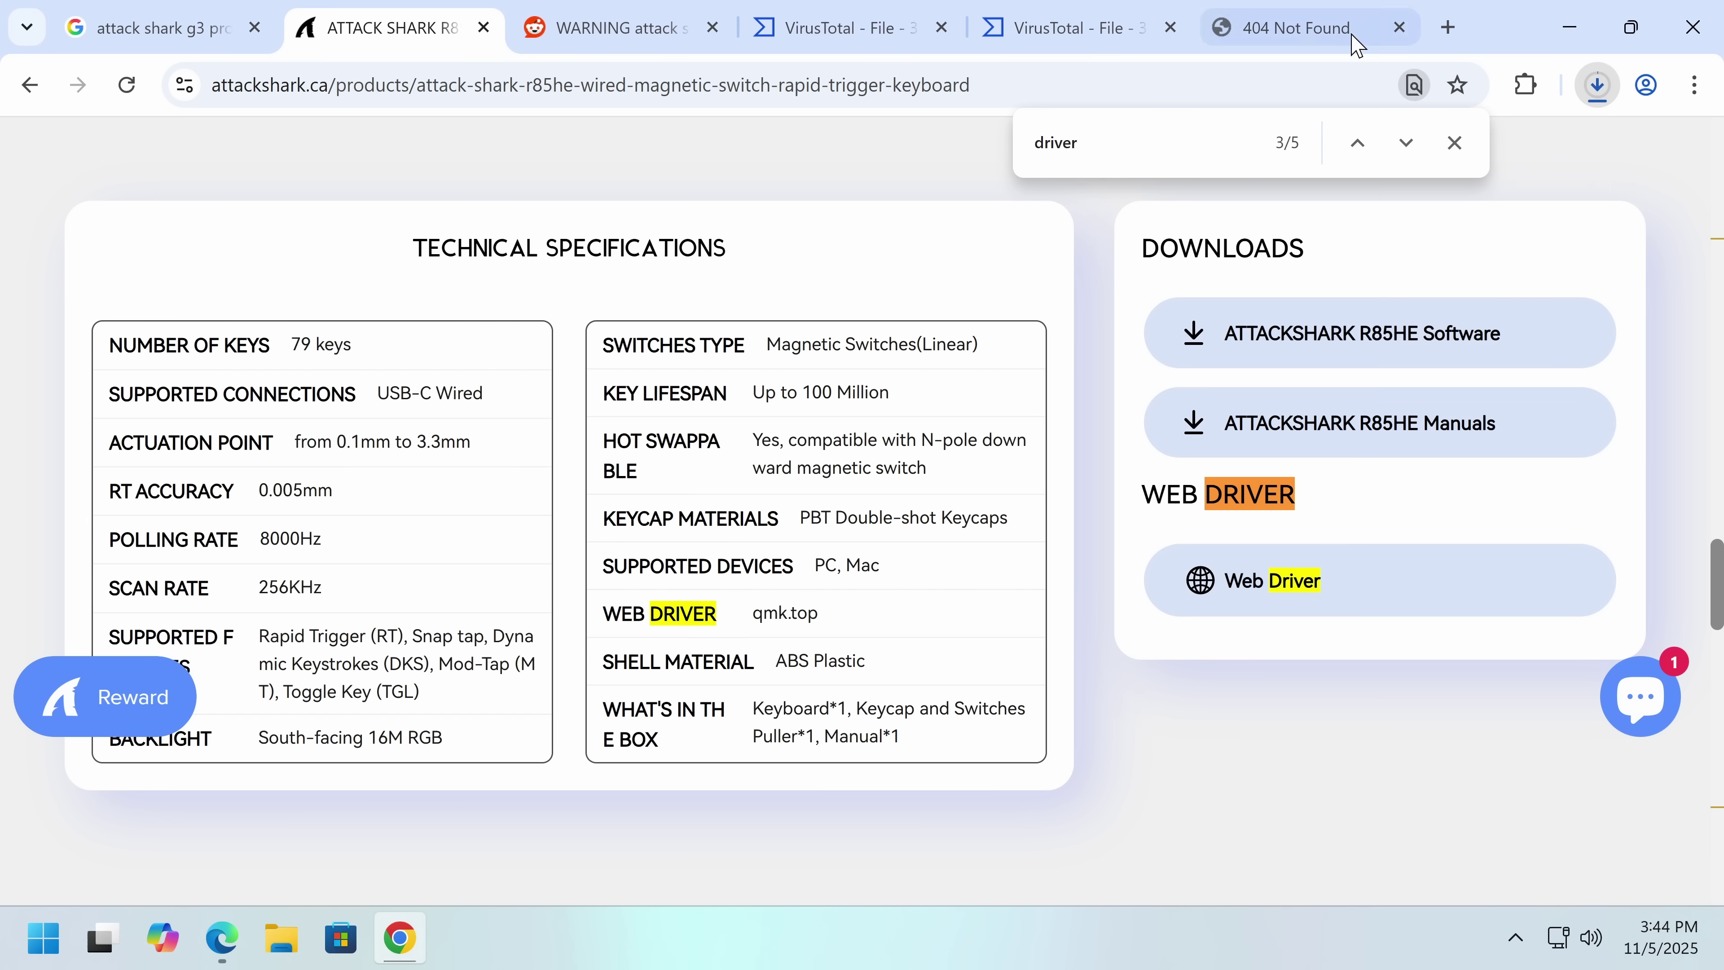
- Open VirusTotal's upload page, cancel the file picker, and check ATTACKSHARK_V4_SETUP.exe's download progress
left_click(1046, 28)
left_click(39, 153)
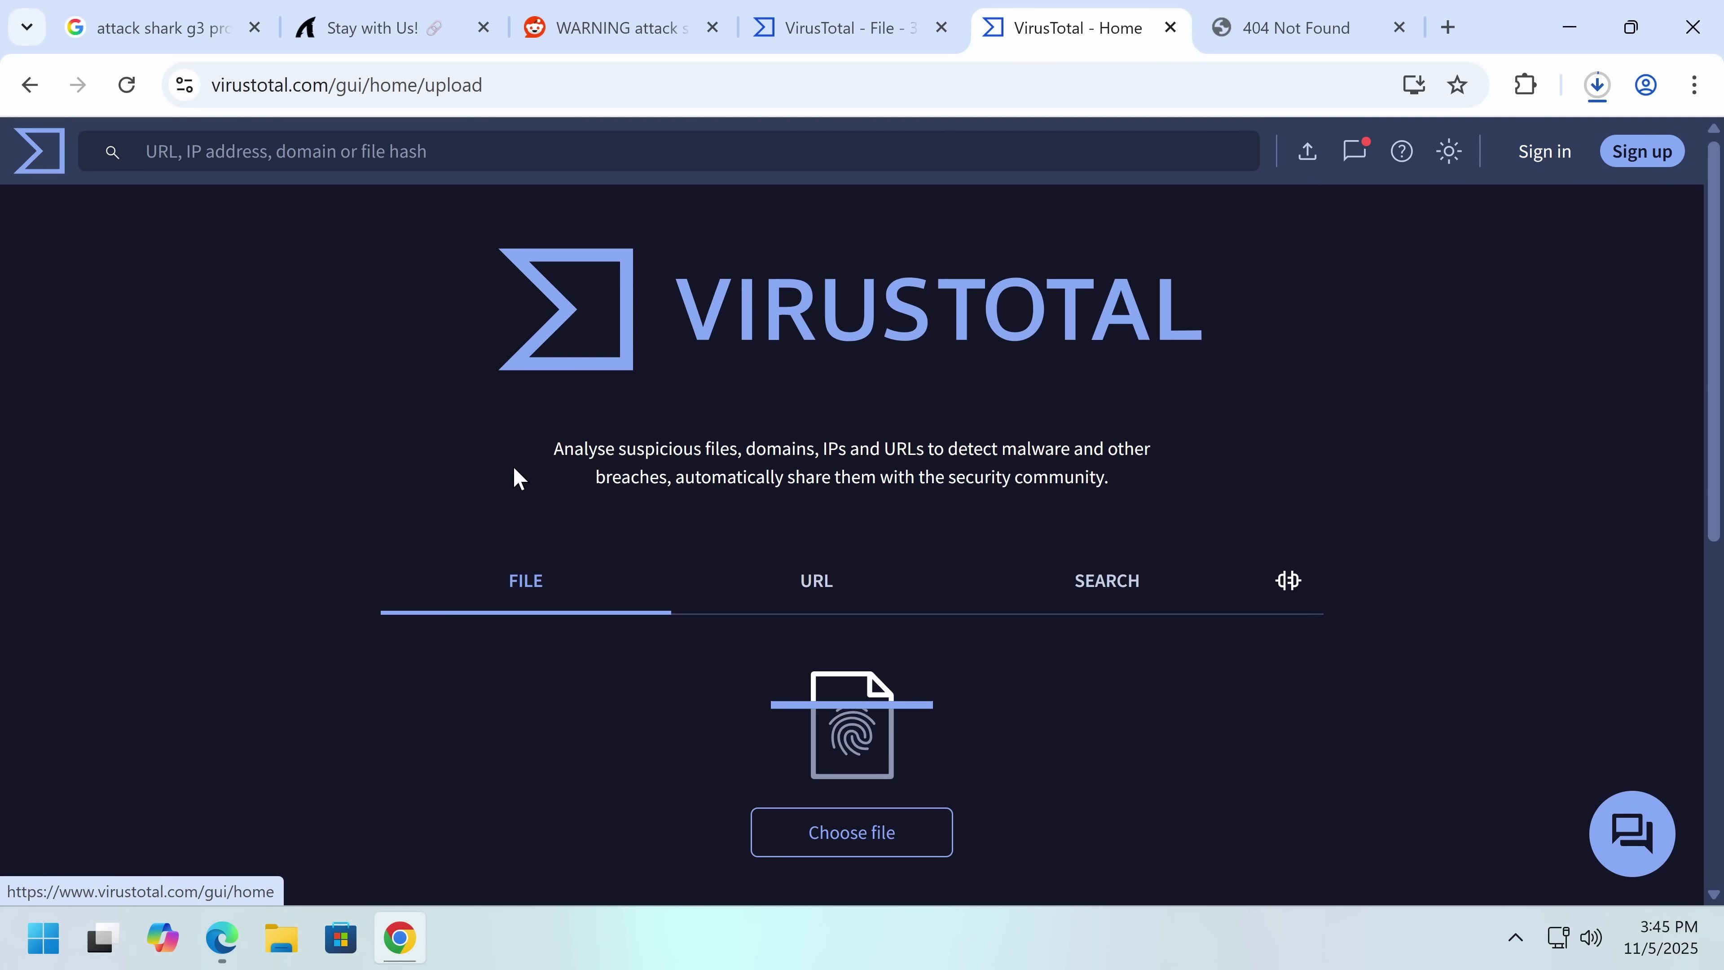
left_click(838, 837)
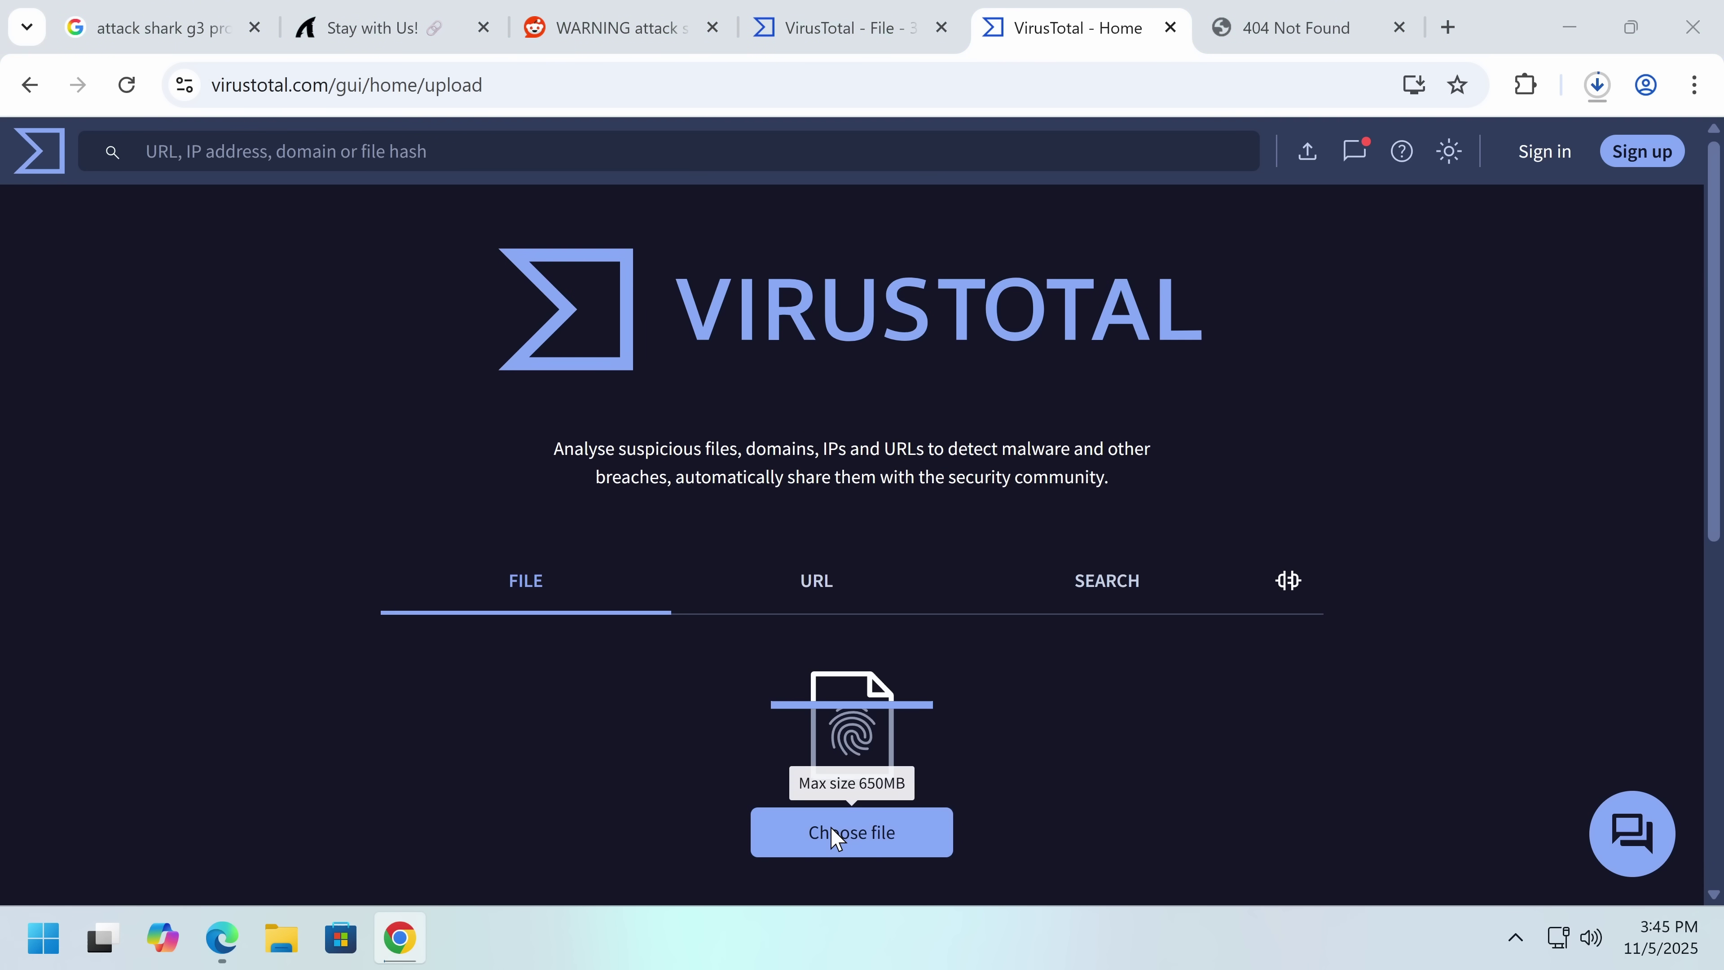
type("a")
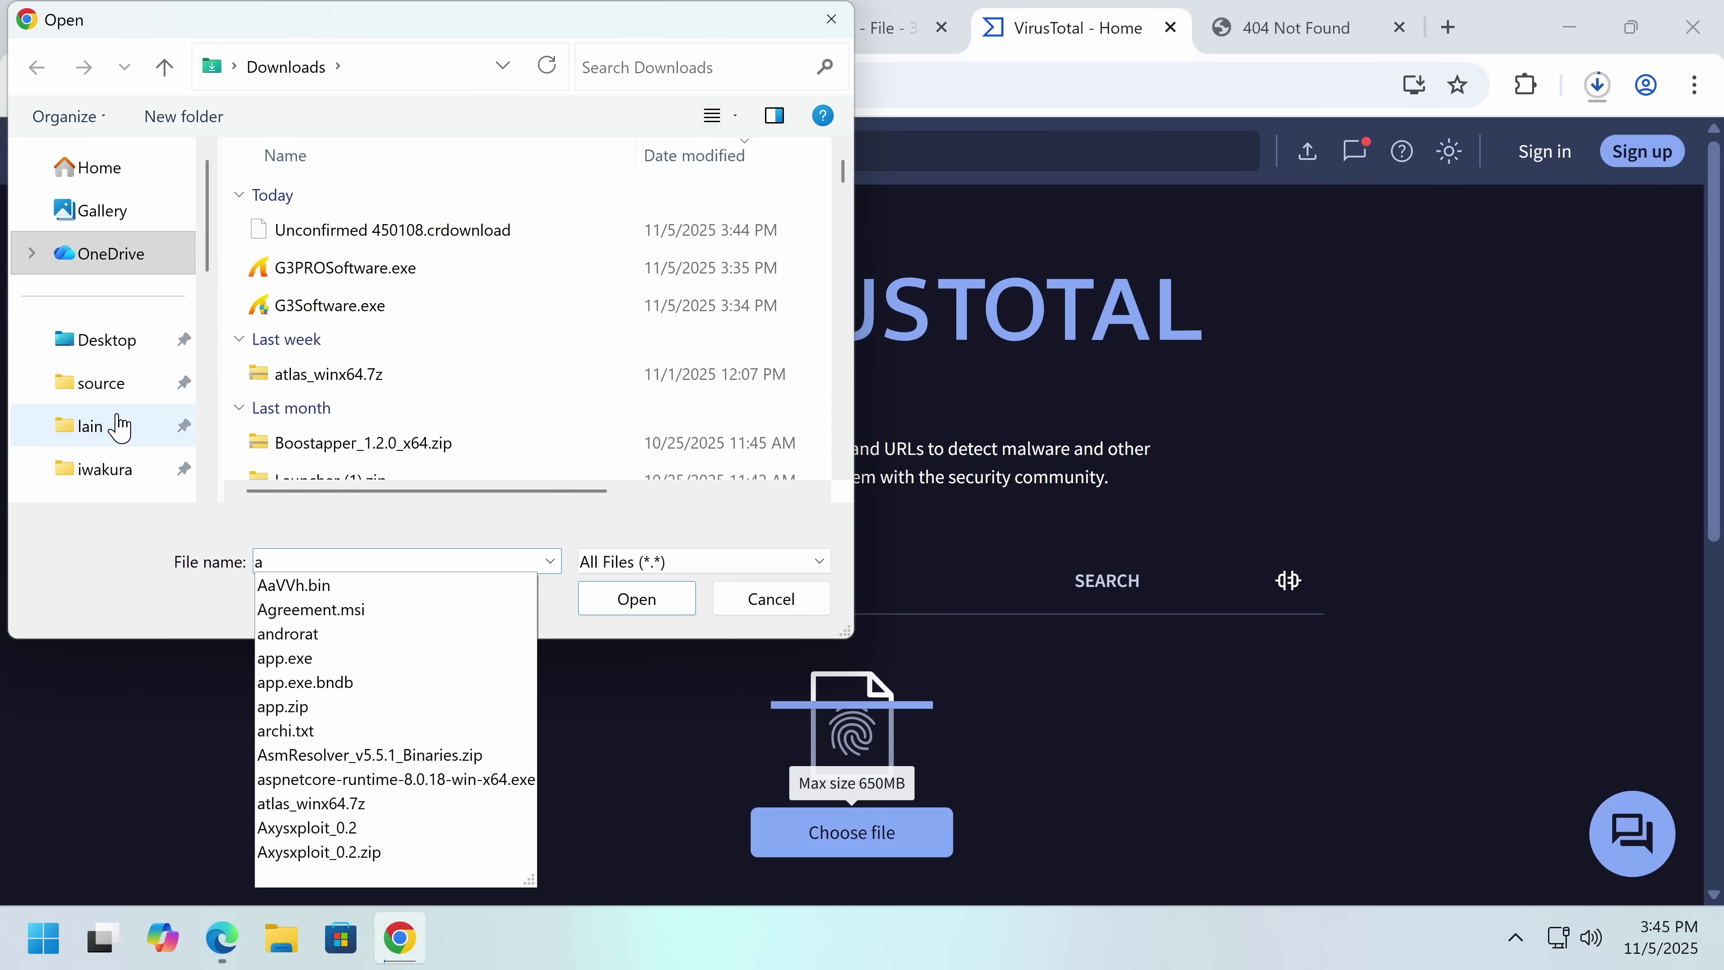
key("Escape")
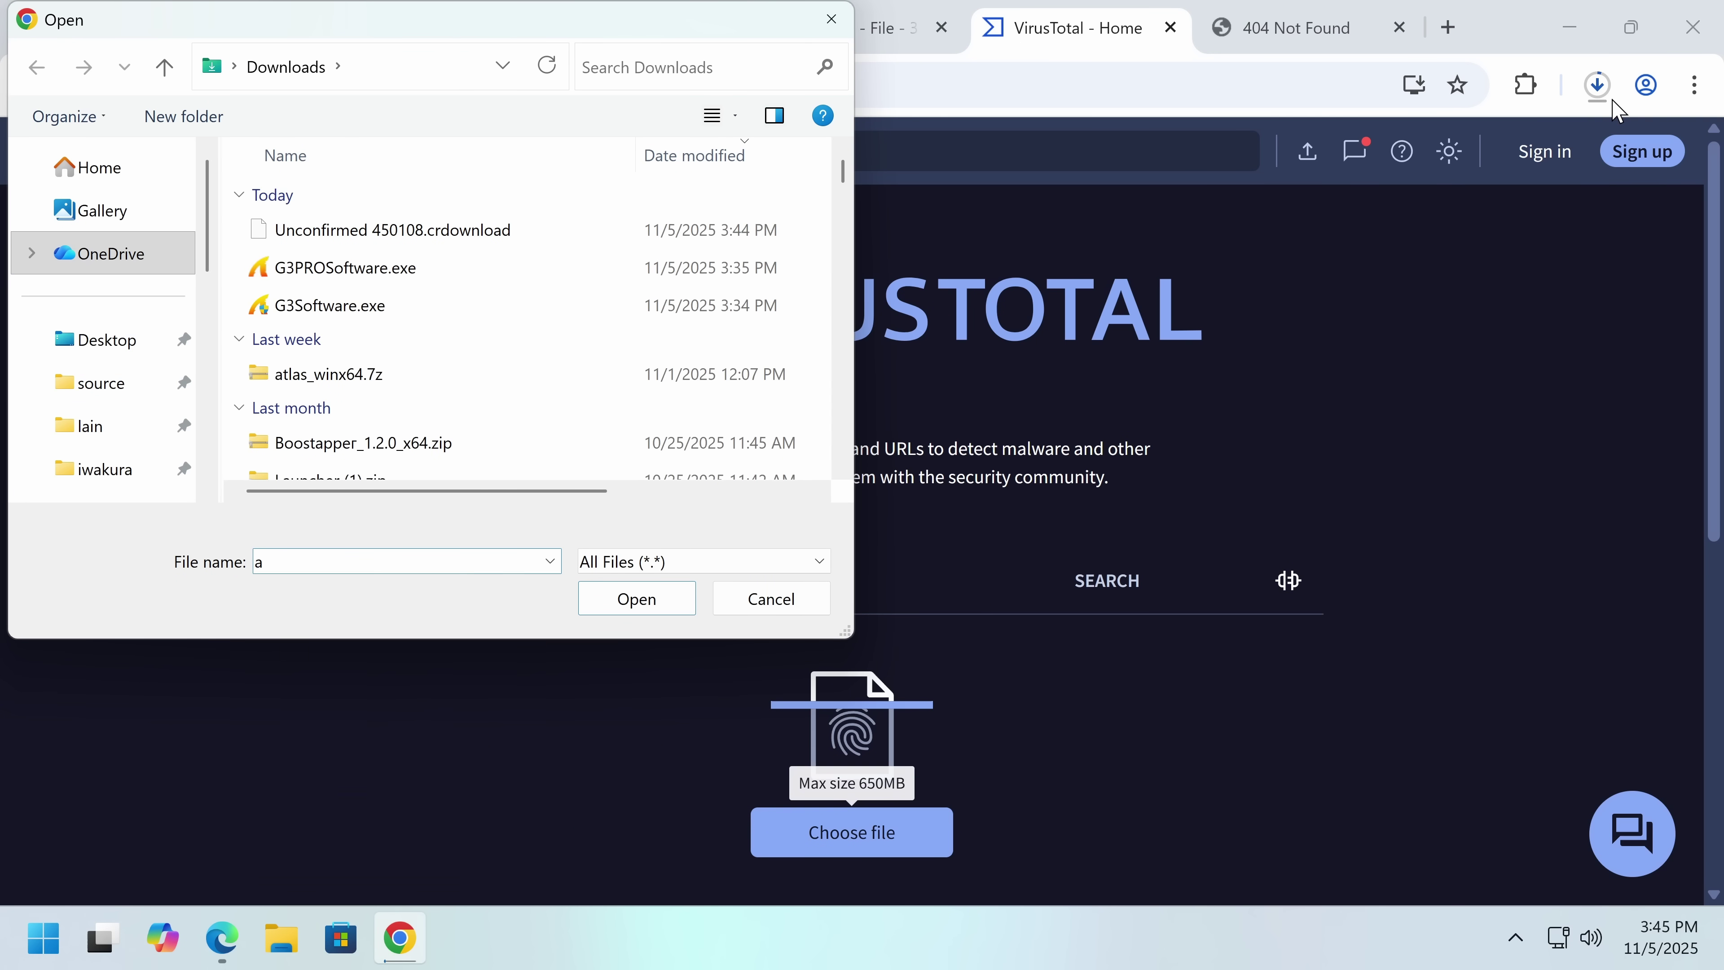
key("Escape")
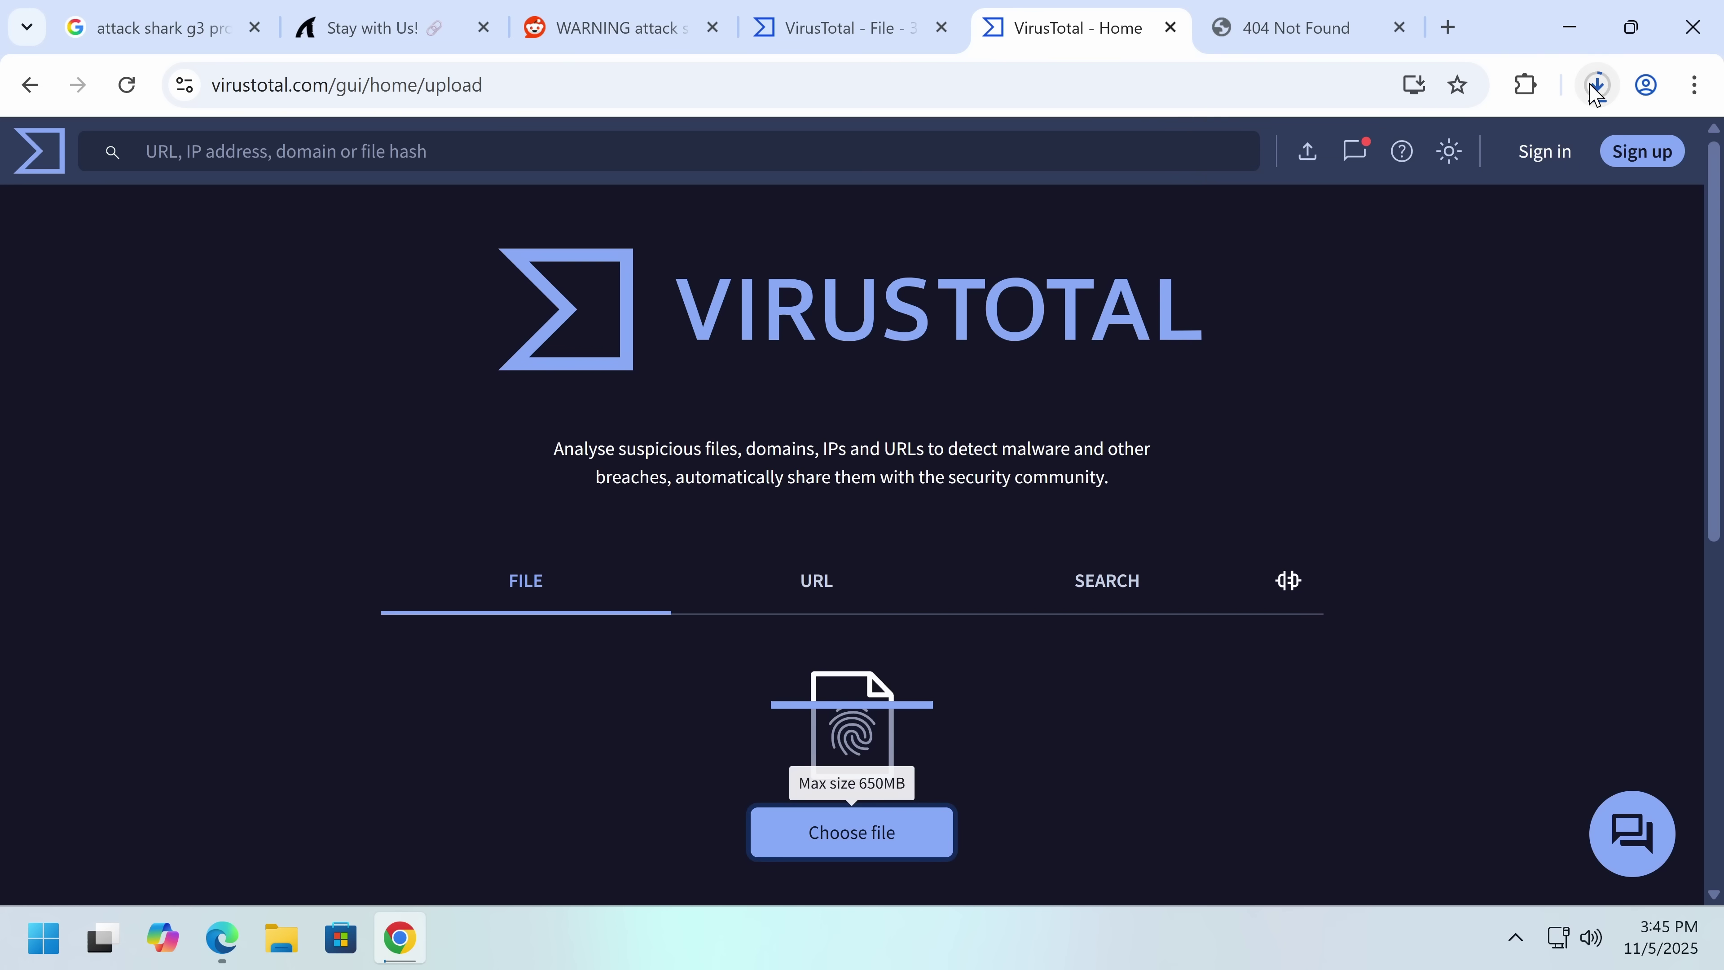
left_click(1595, 85)
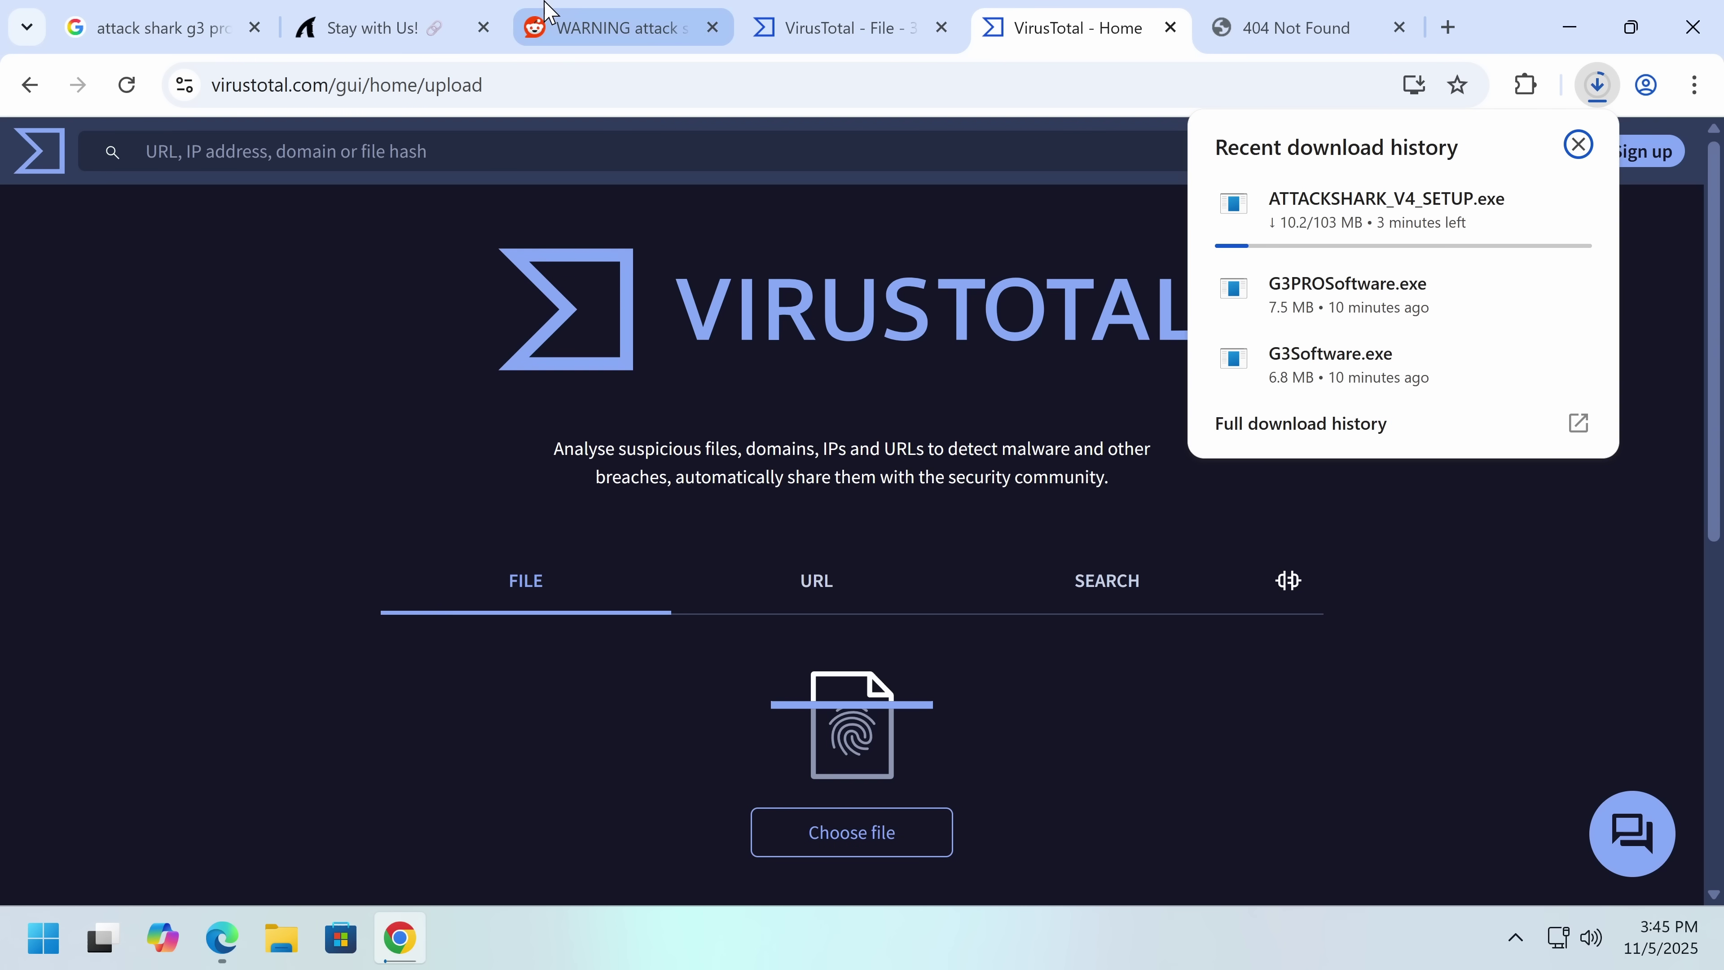
- Open the R85 HE keyboard's web driver site from its product page
left_click(387, 27)
left_click(1280, 594)
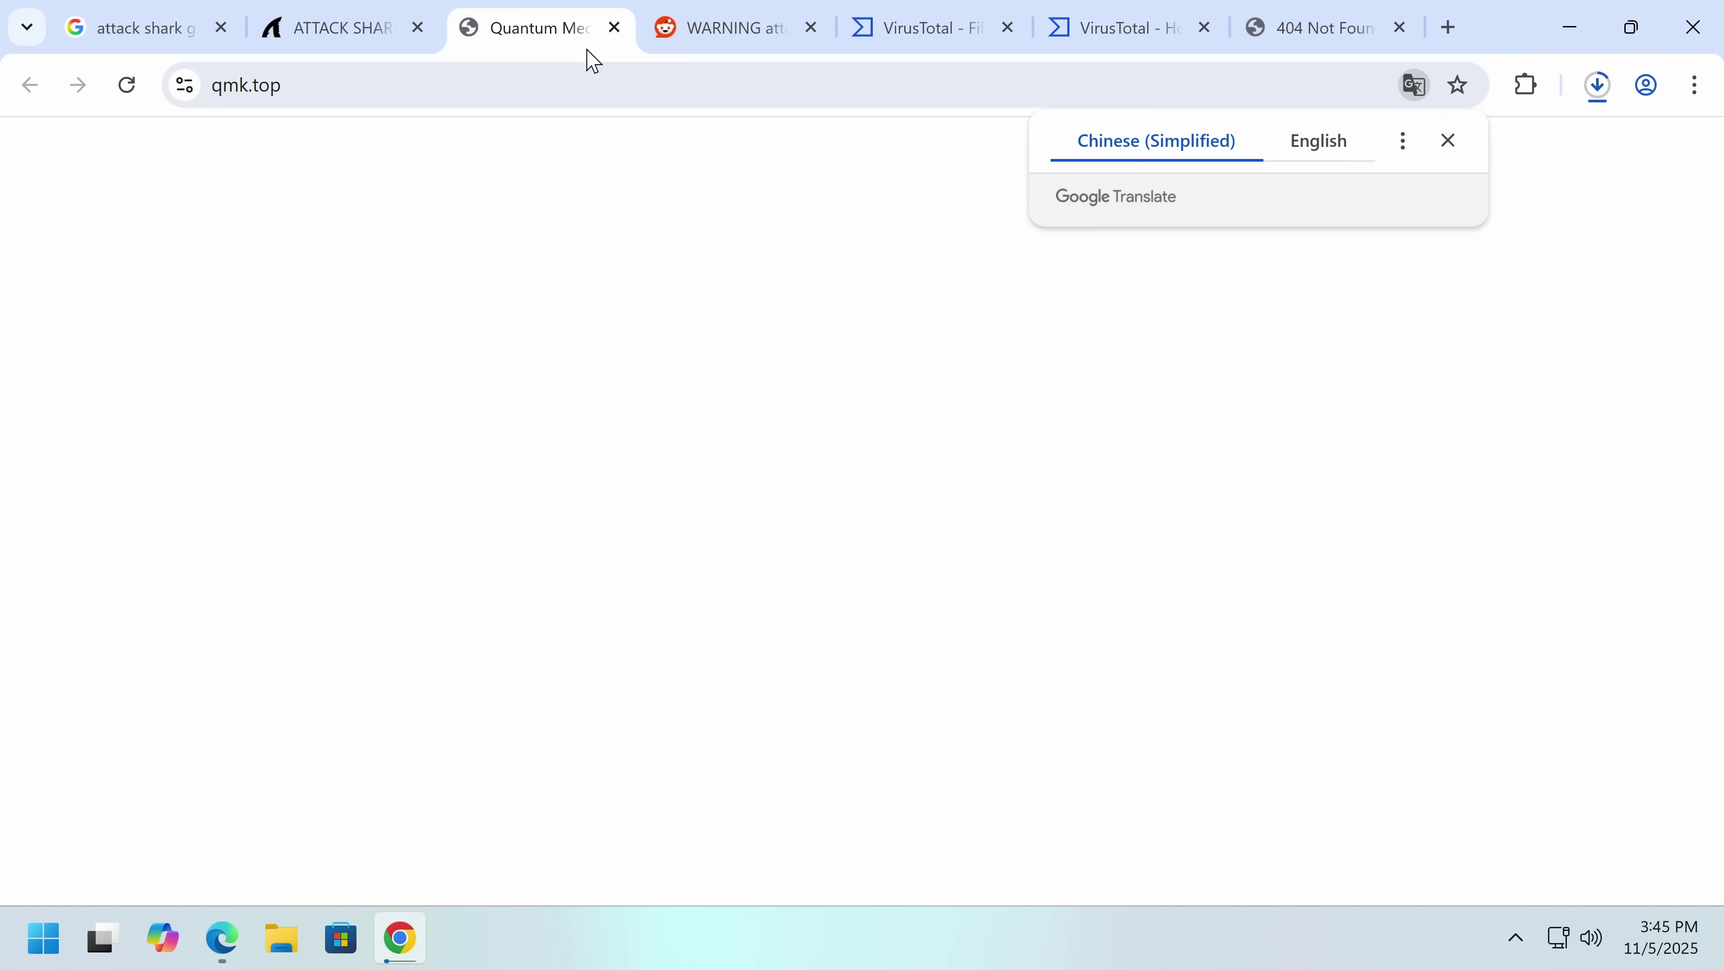
right_click(665, 644)
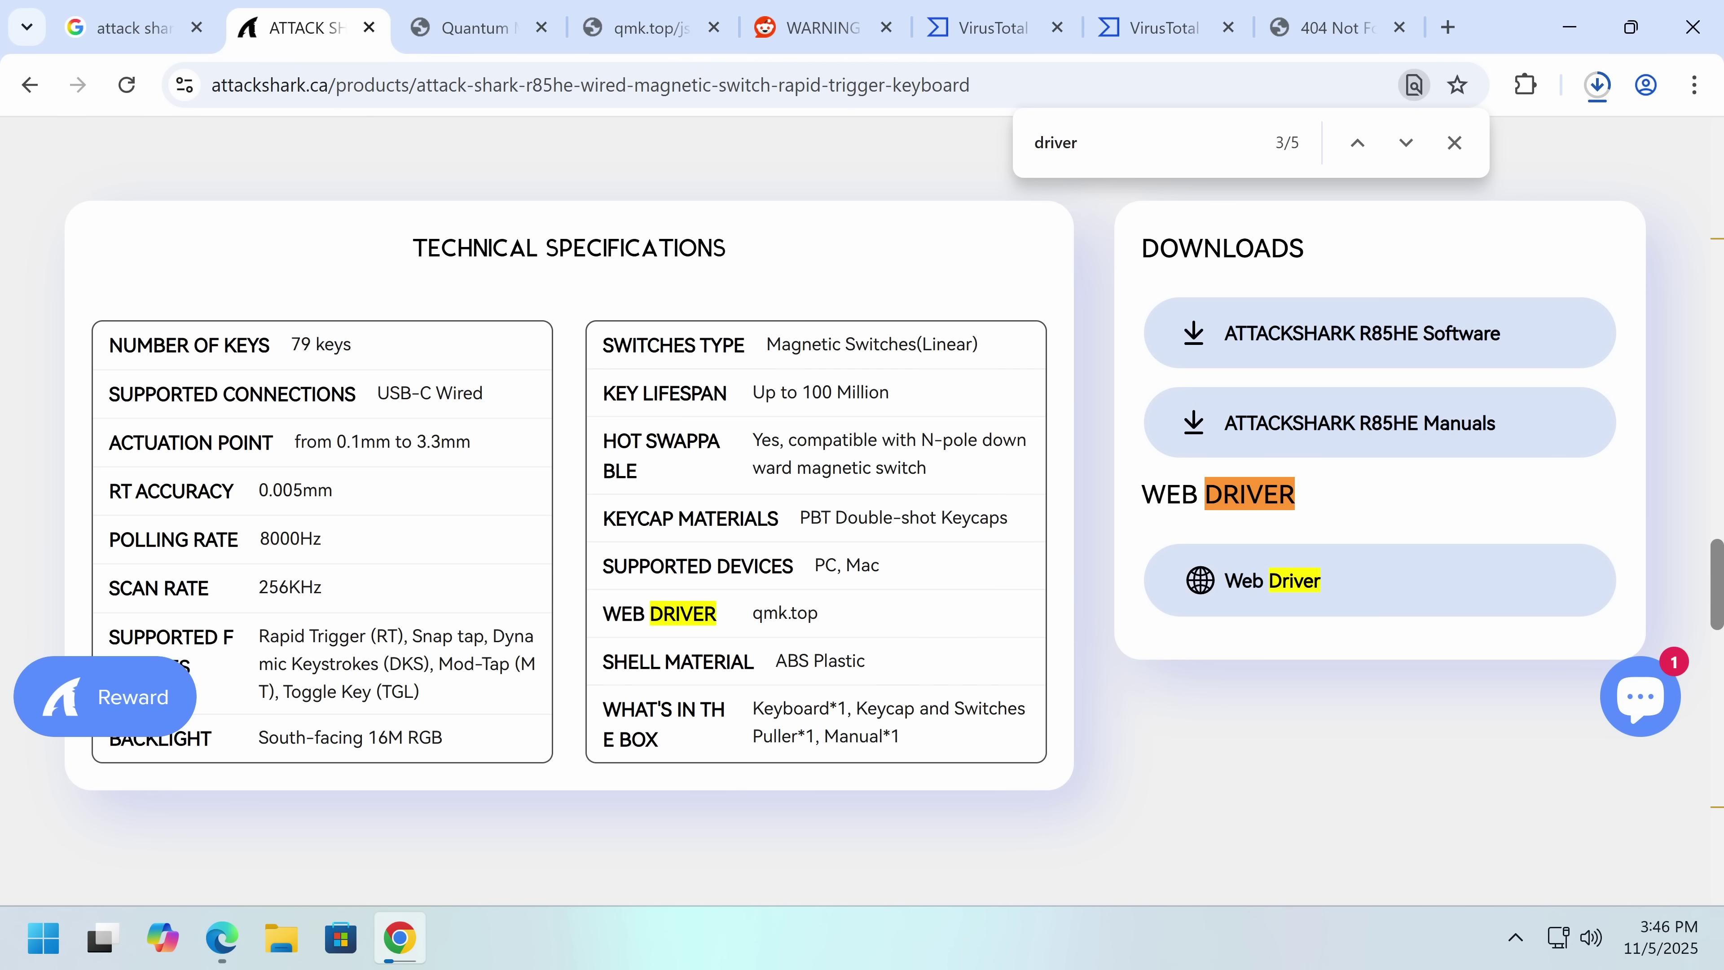
scroll(774, 819, "down", 7)
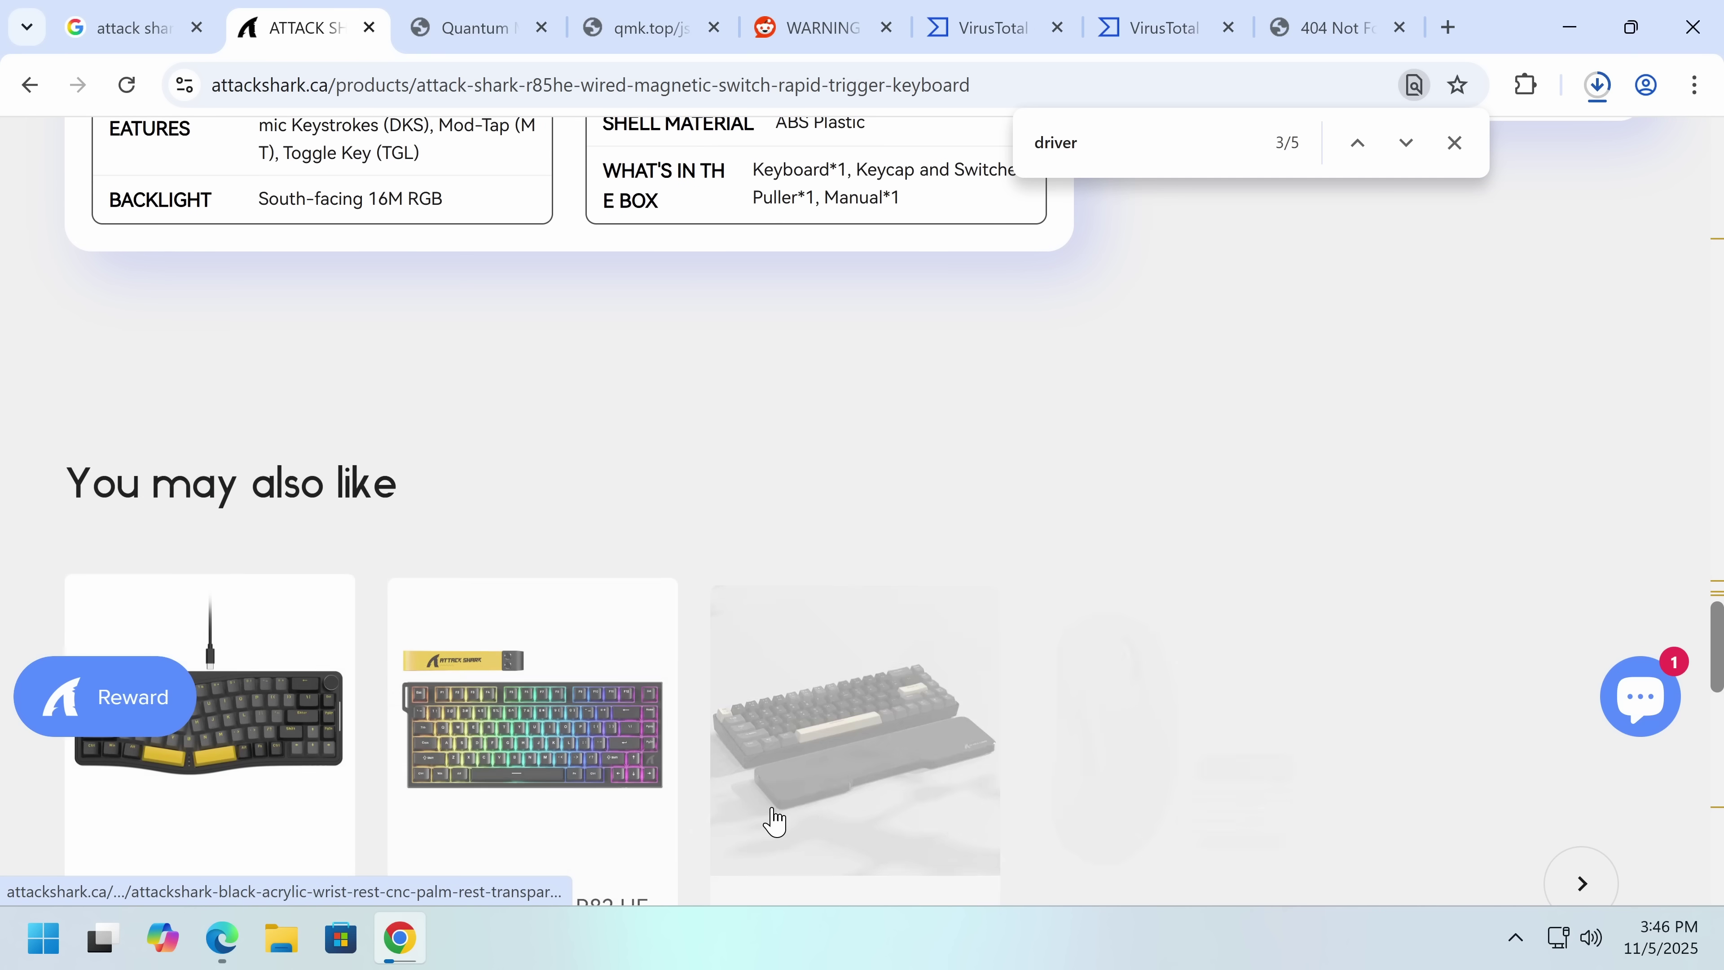
scroll(787, 699, "down", 10)
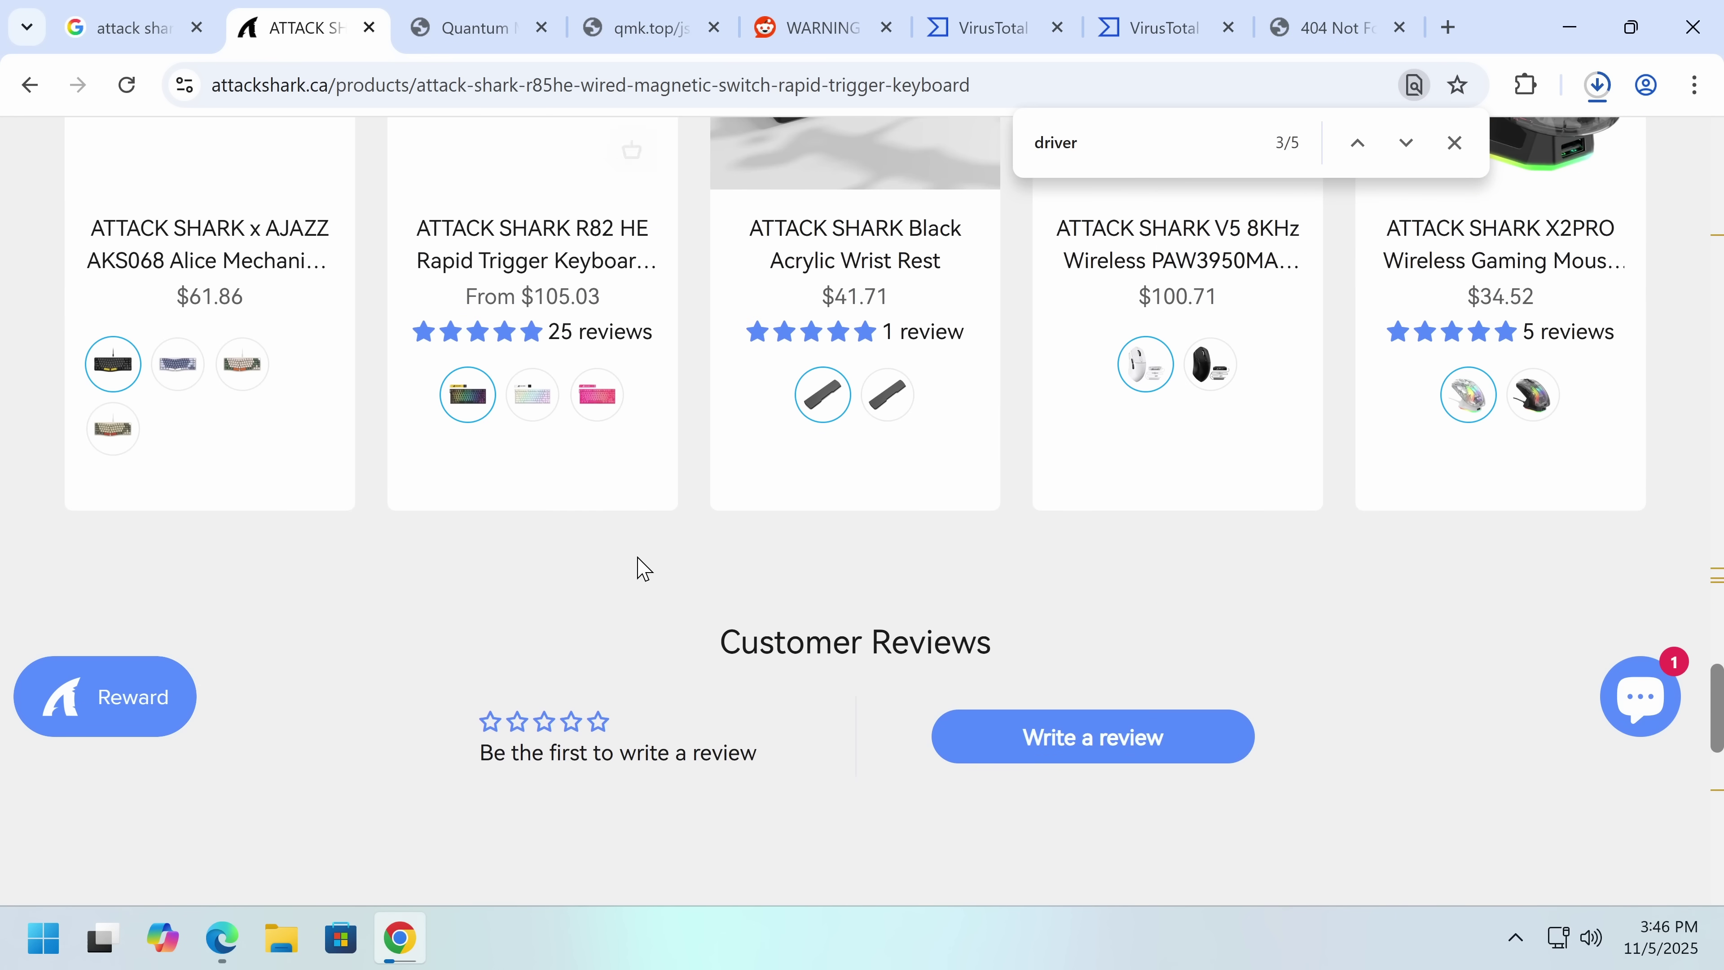
scroll(642, 567, "up", 9)
scroll(643, 567, "up", 6)
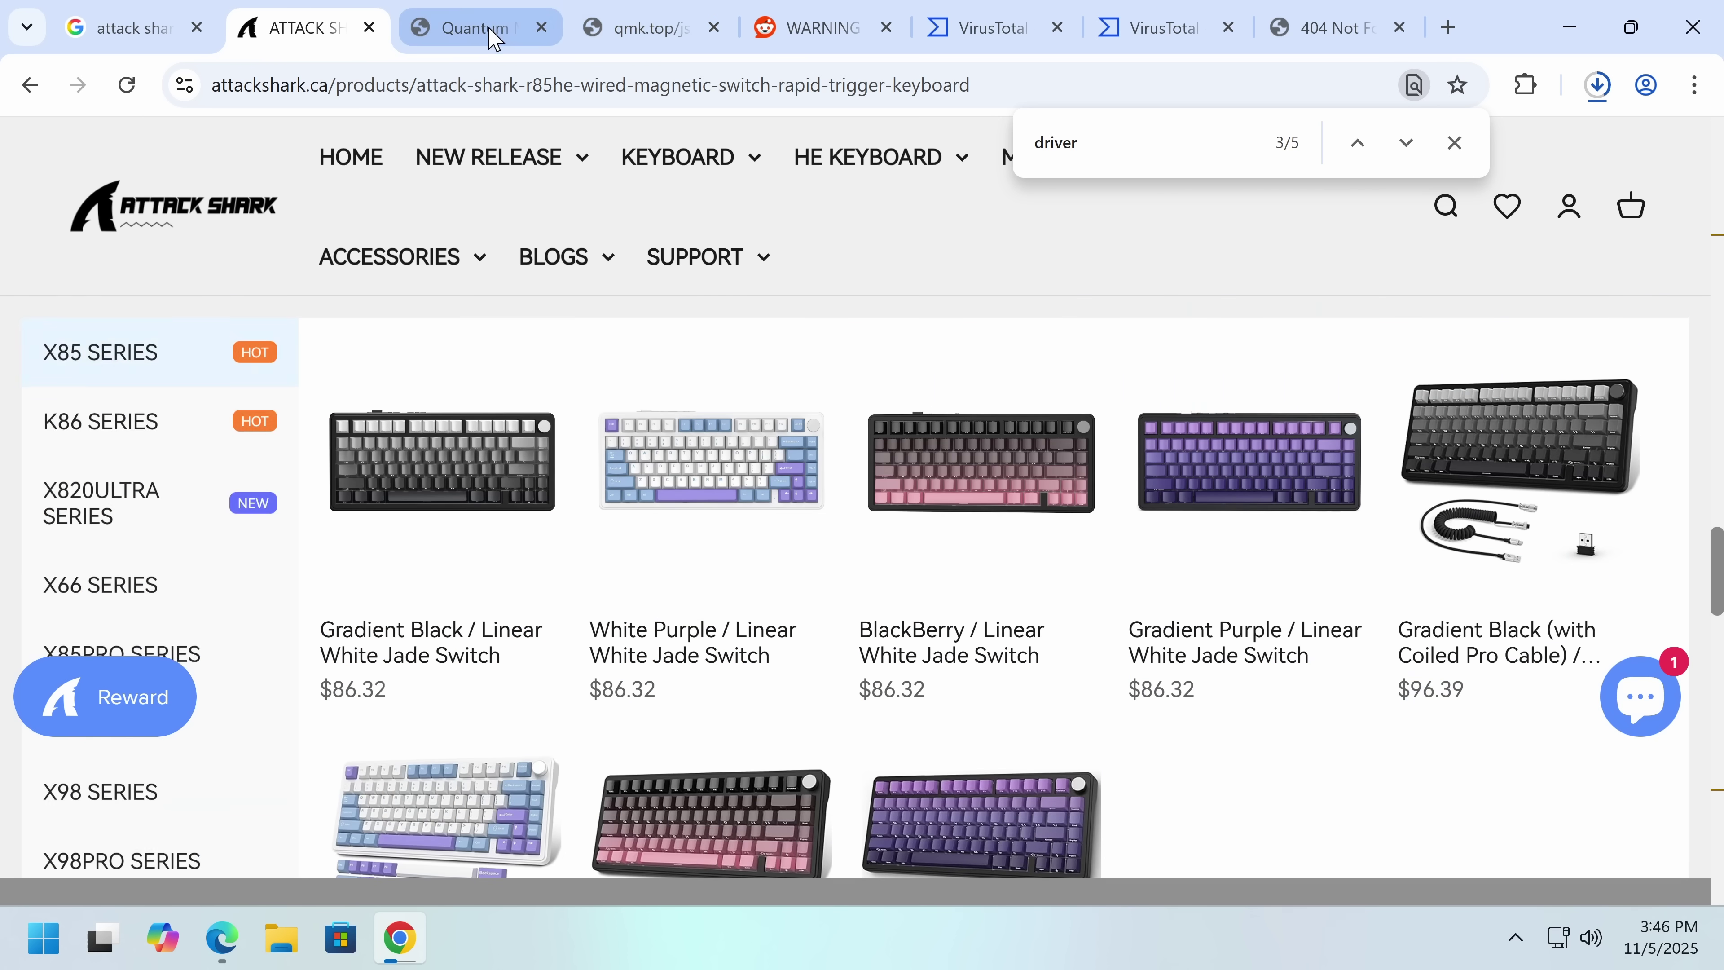
- Expand QMK's advanced options, try adding a device, cancel, and return to the Reddit QMK thread
left_click(465, 25)
left_click(654, 34)
left_click(418, 27)
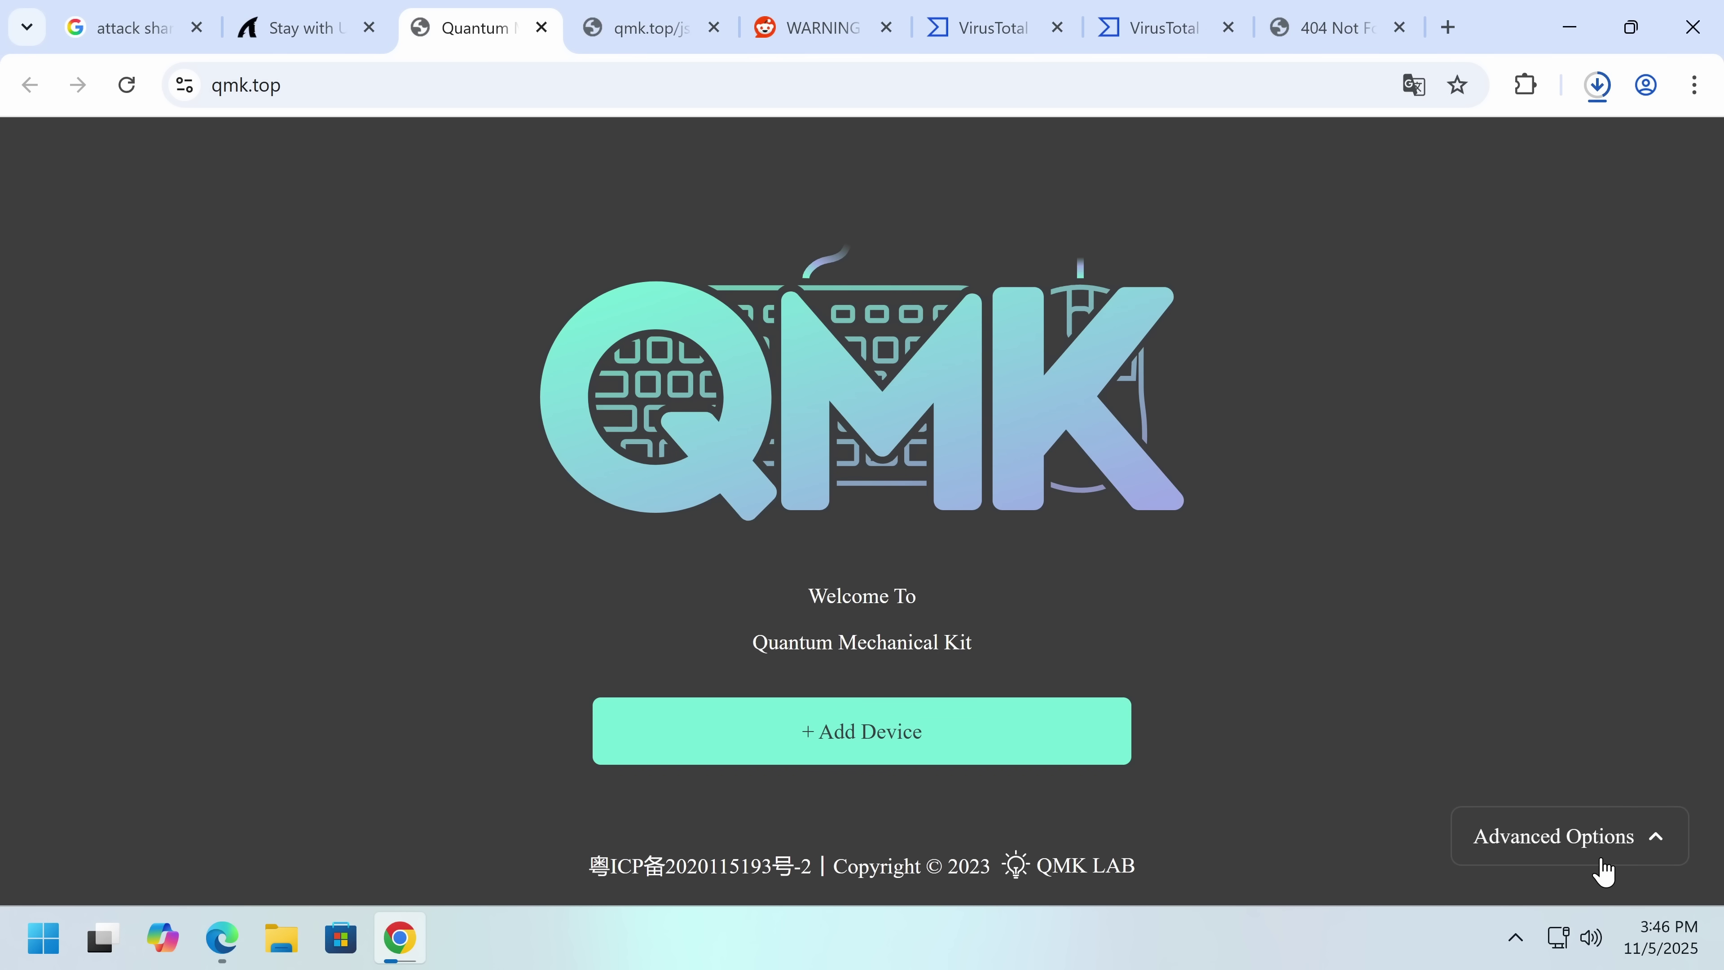
left_click(1589, 846)
left_click(971, 732)
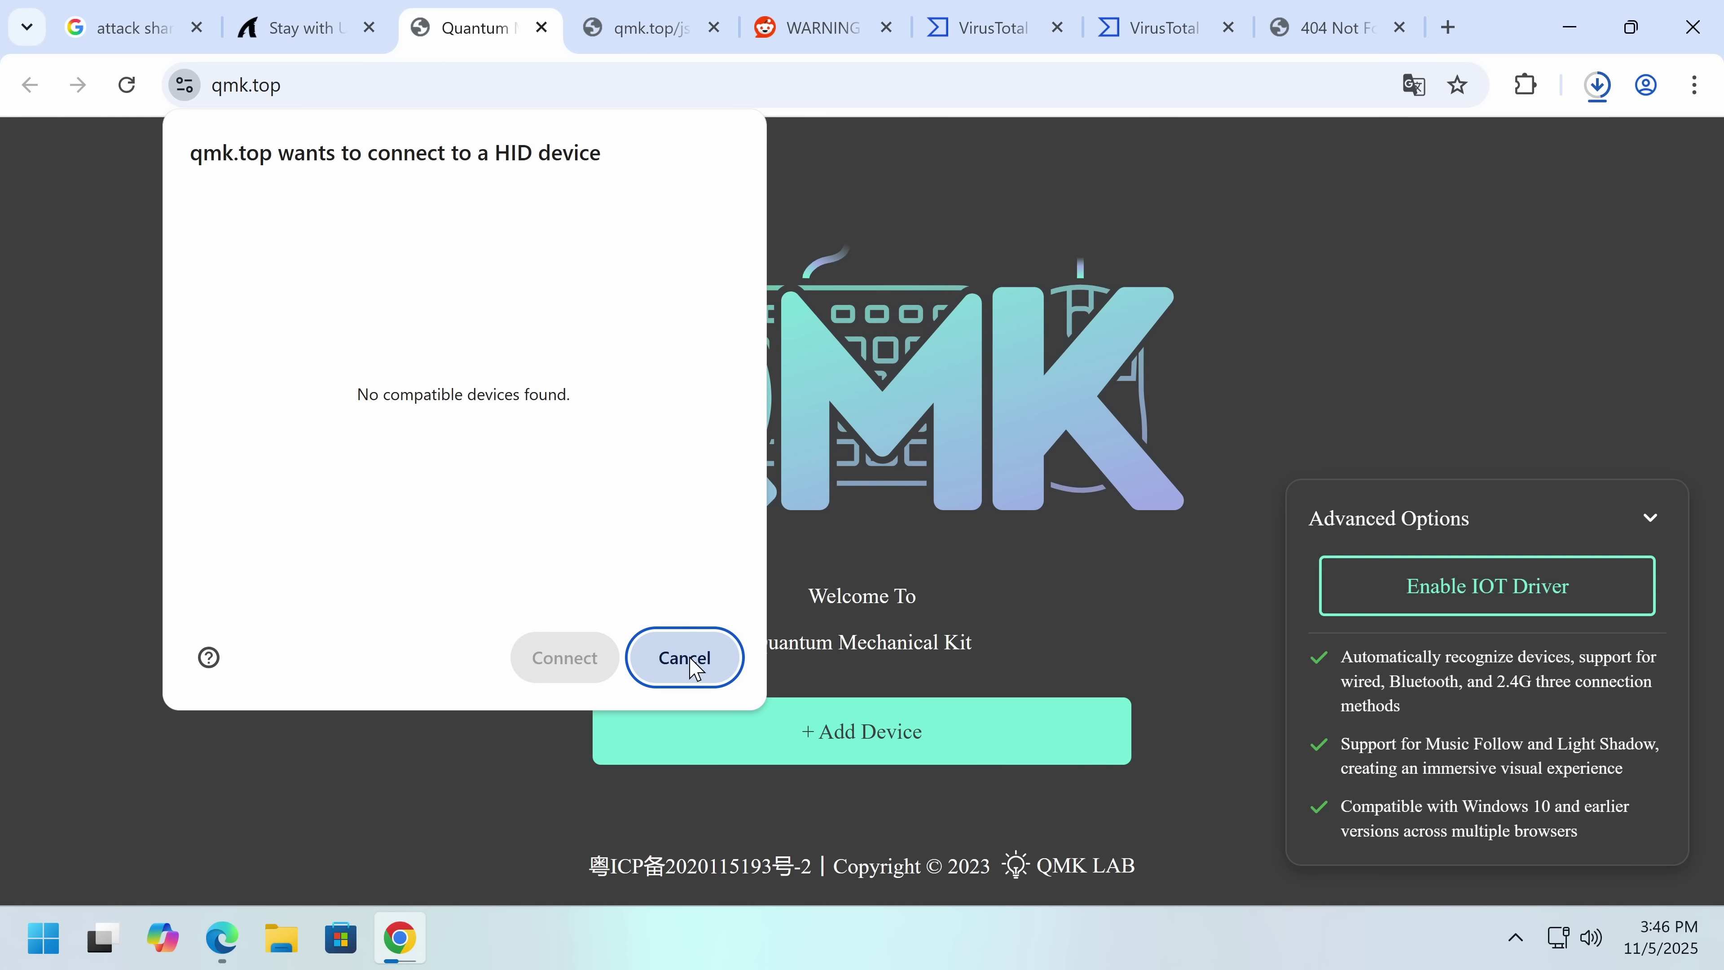
left_click(745, 650)
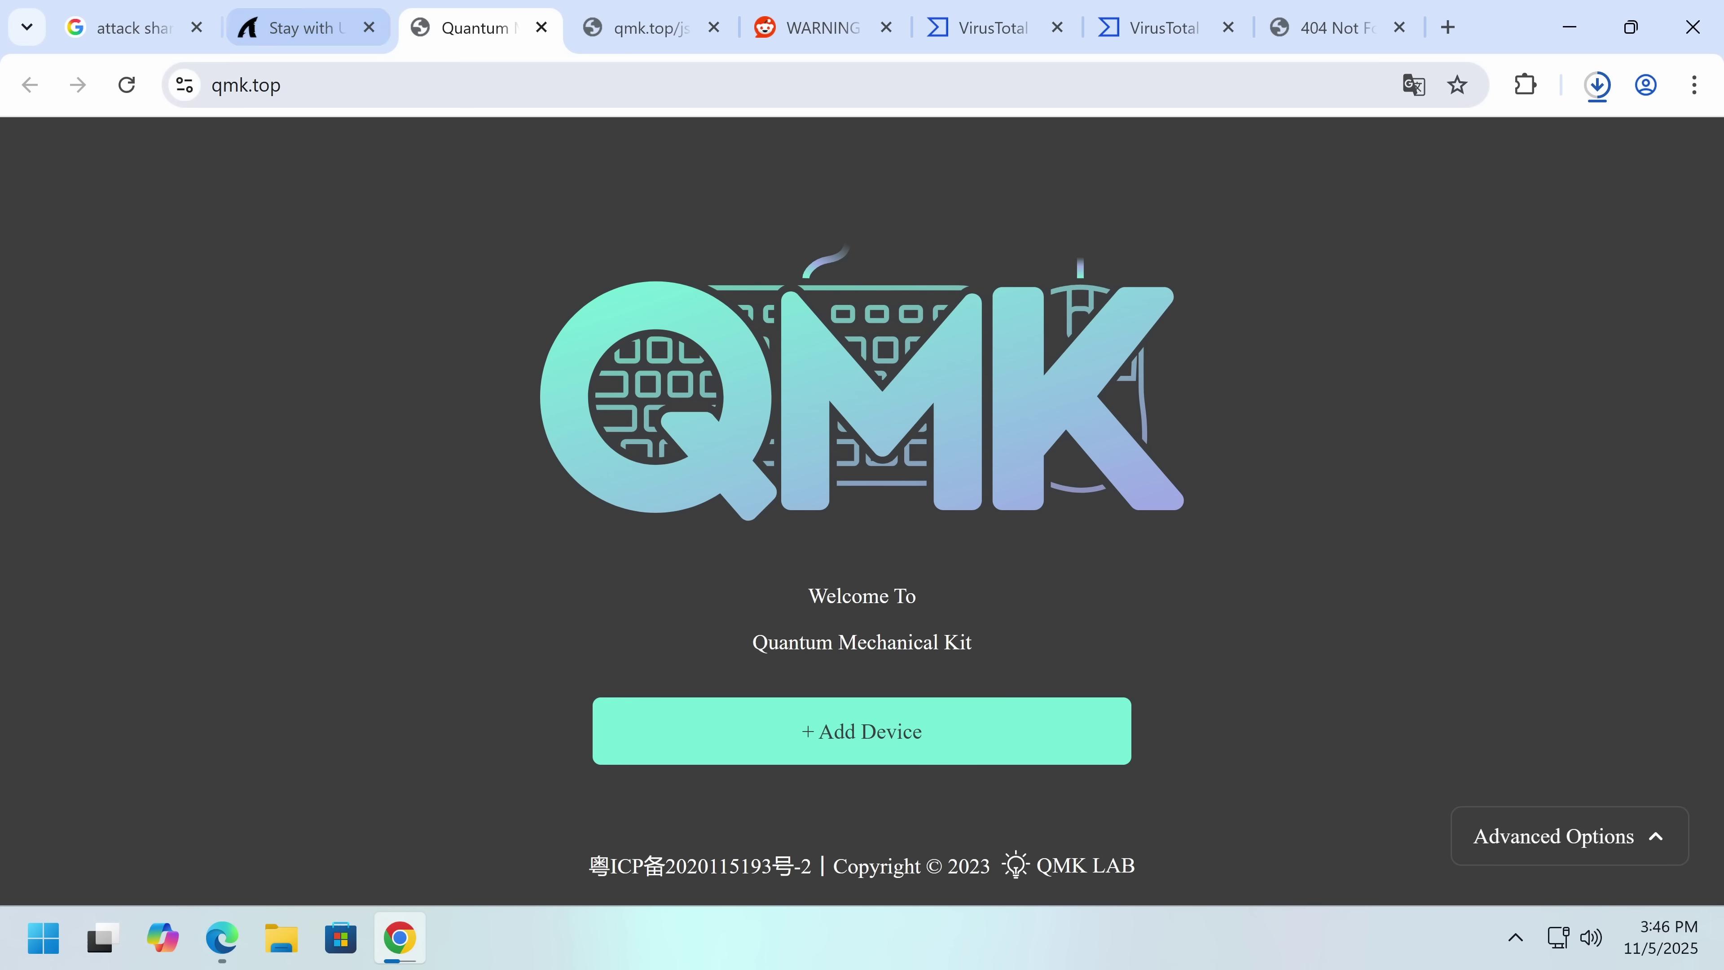
key("alt+Left")
double_click(704, 517)
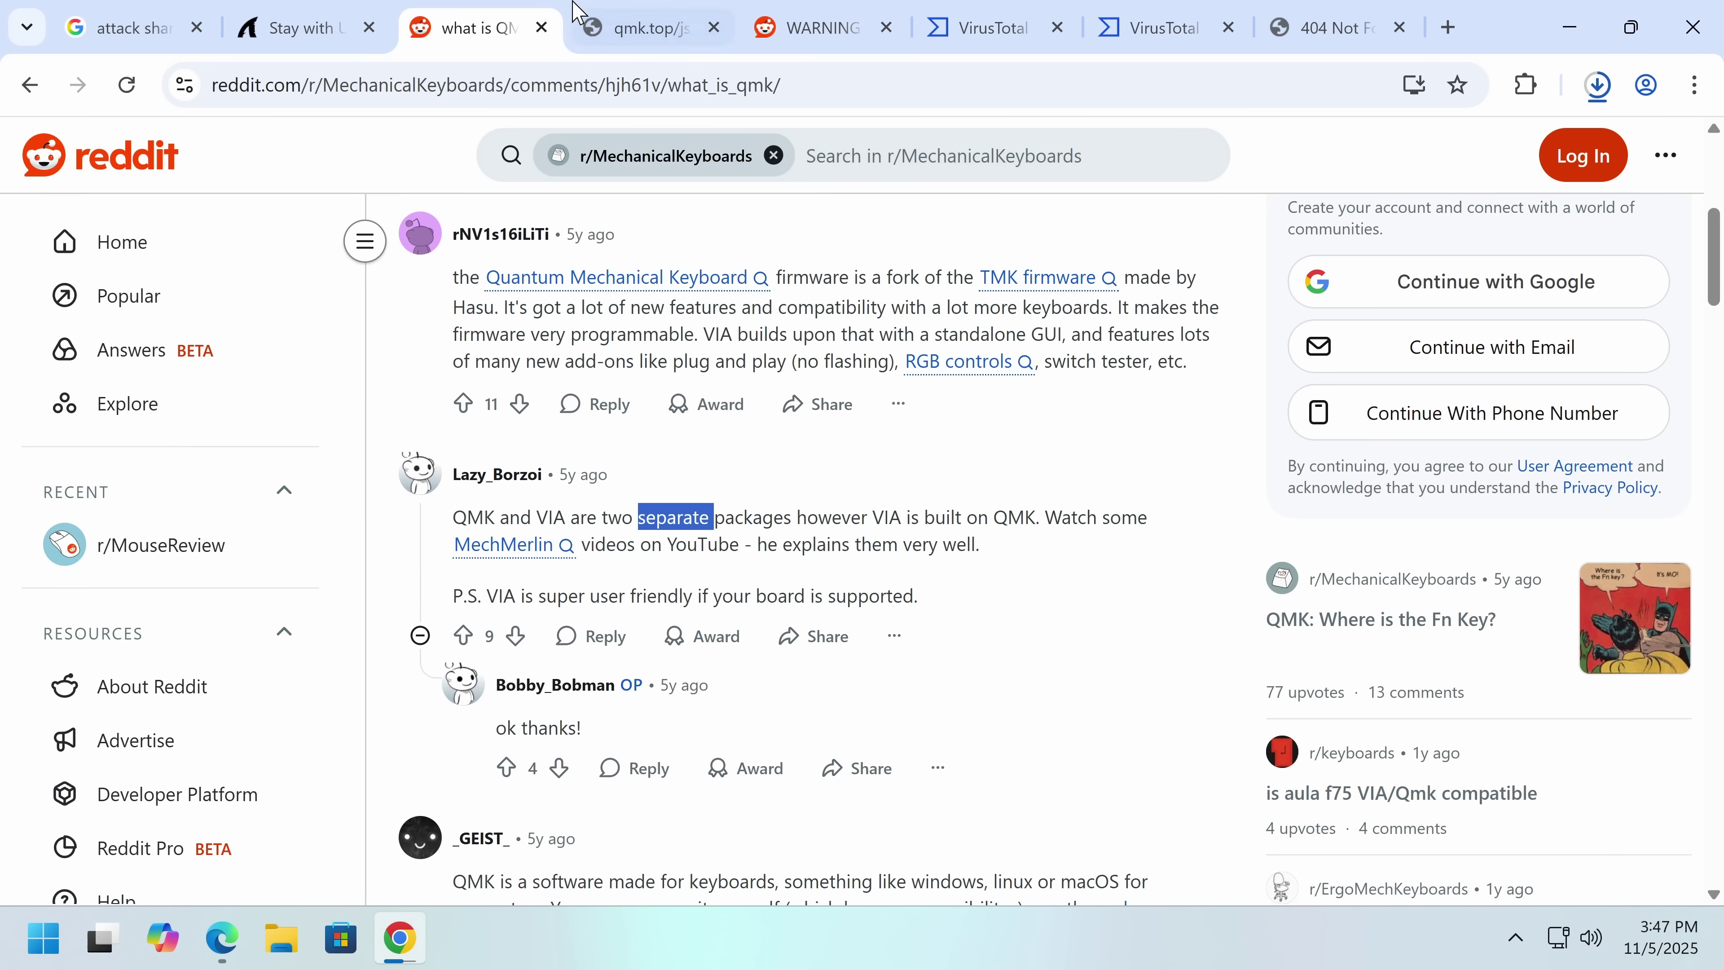
left_click(541, 28)
left_click(247, 27)
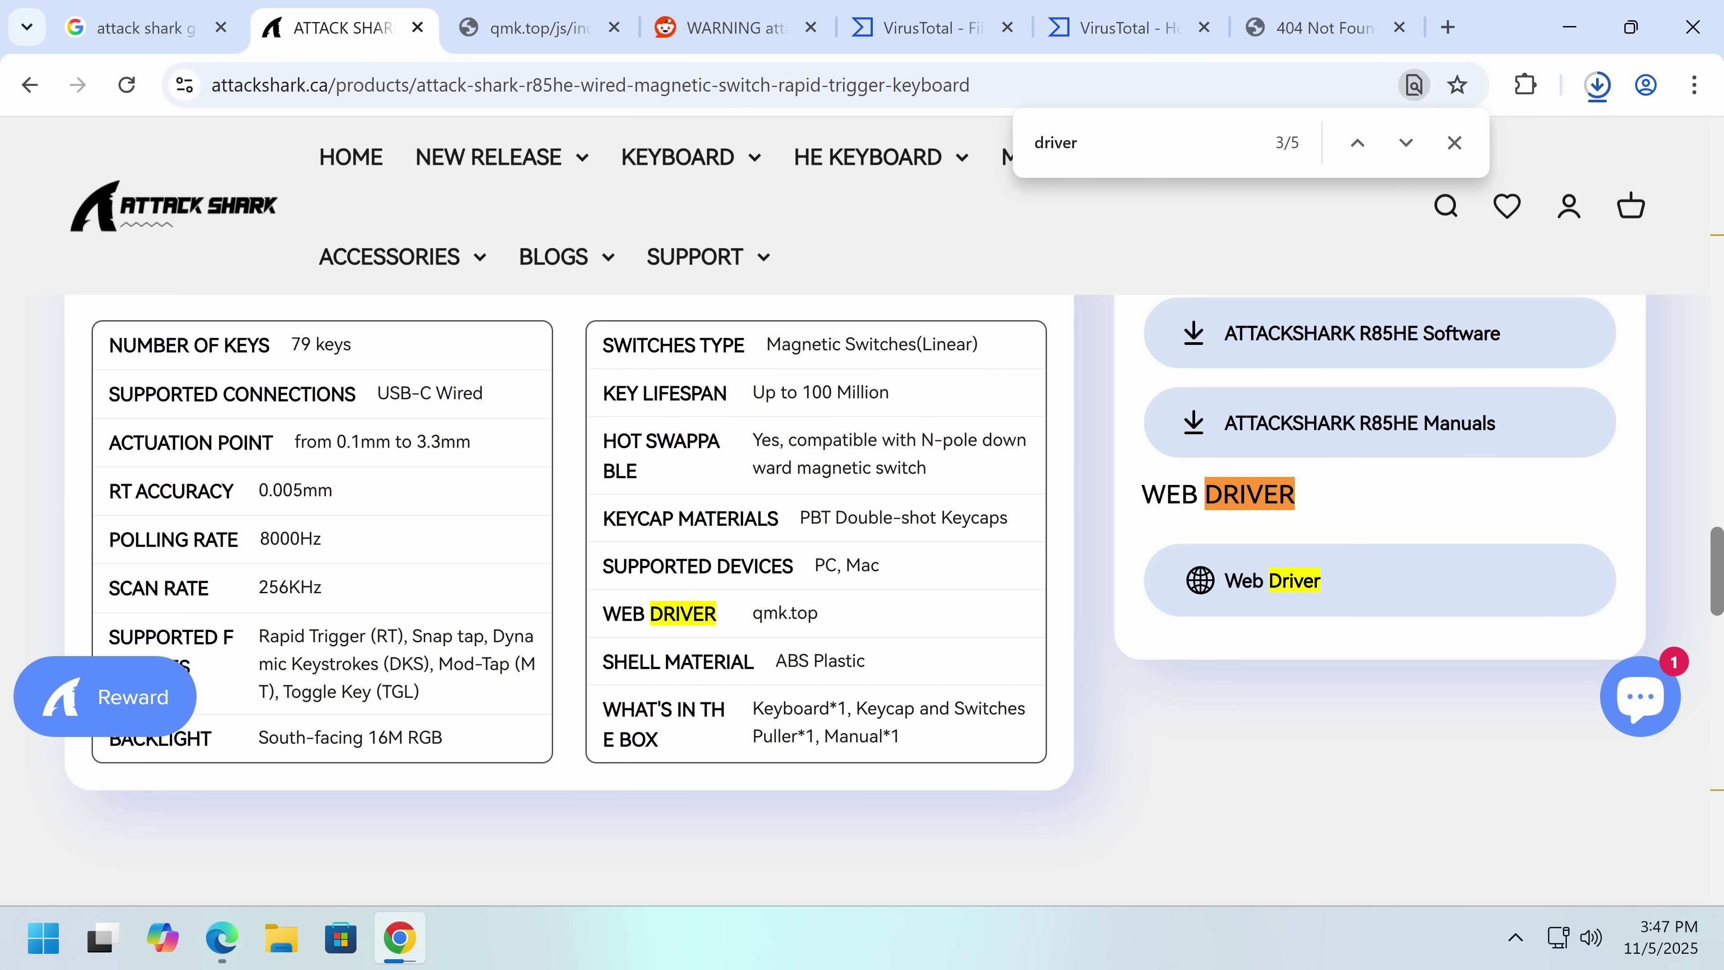
scroll(696, 588, "up", 10)
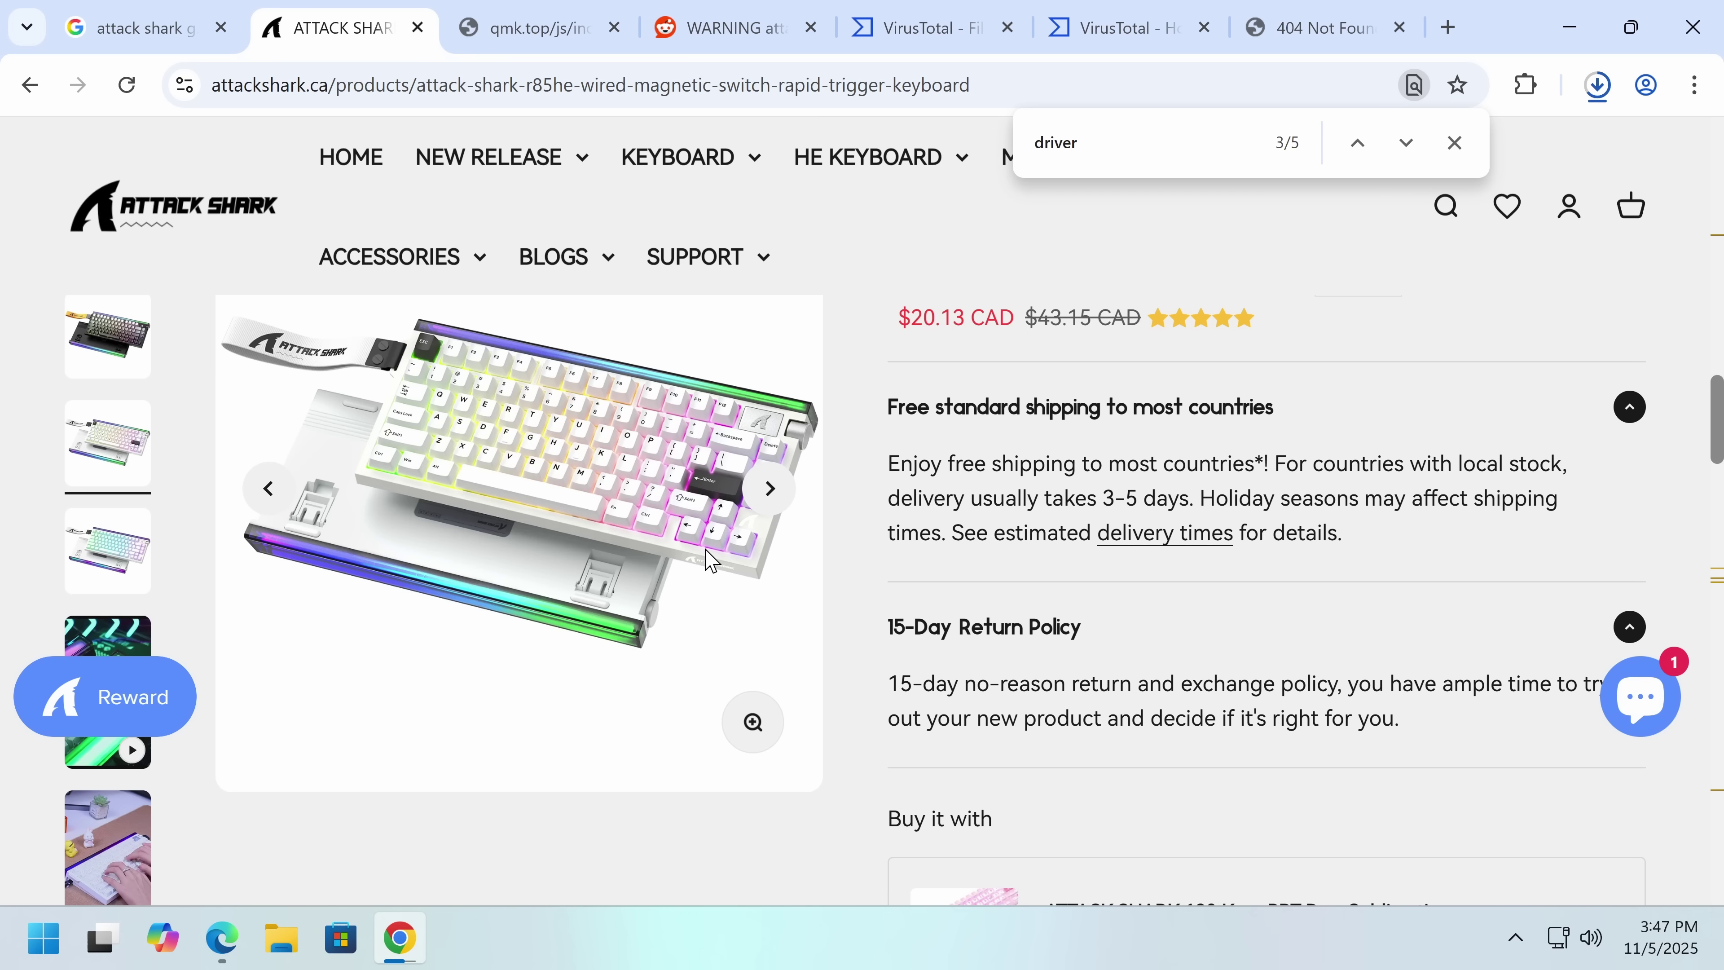
left_click(763, 508)
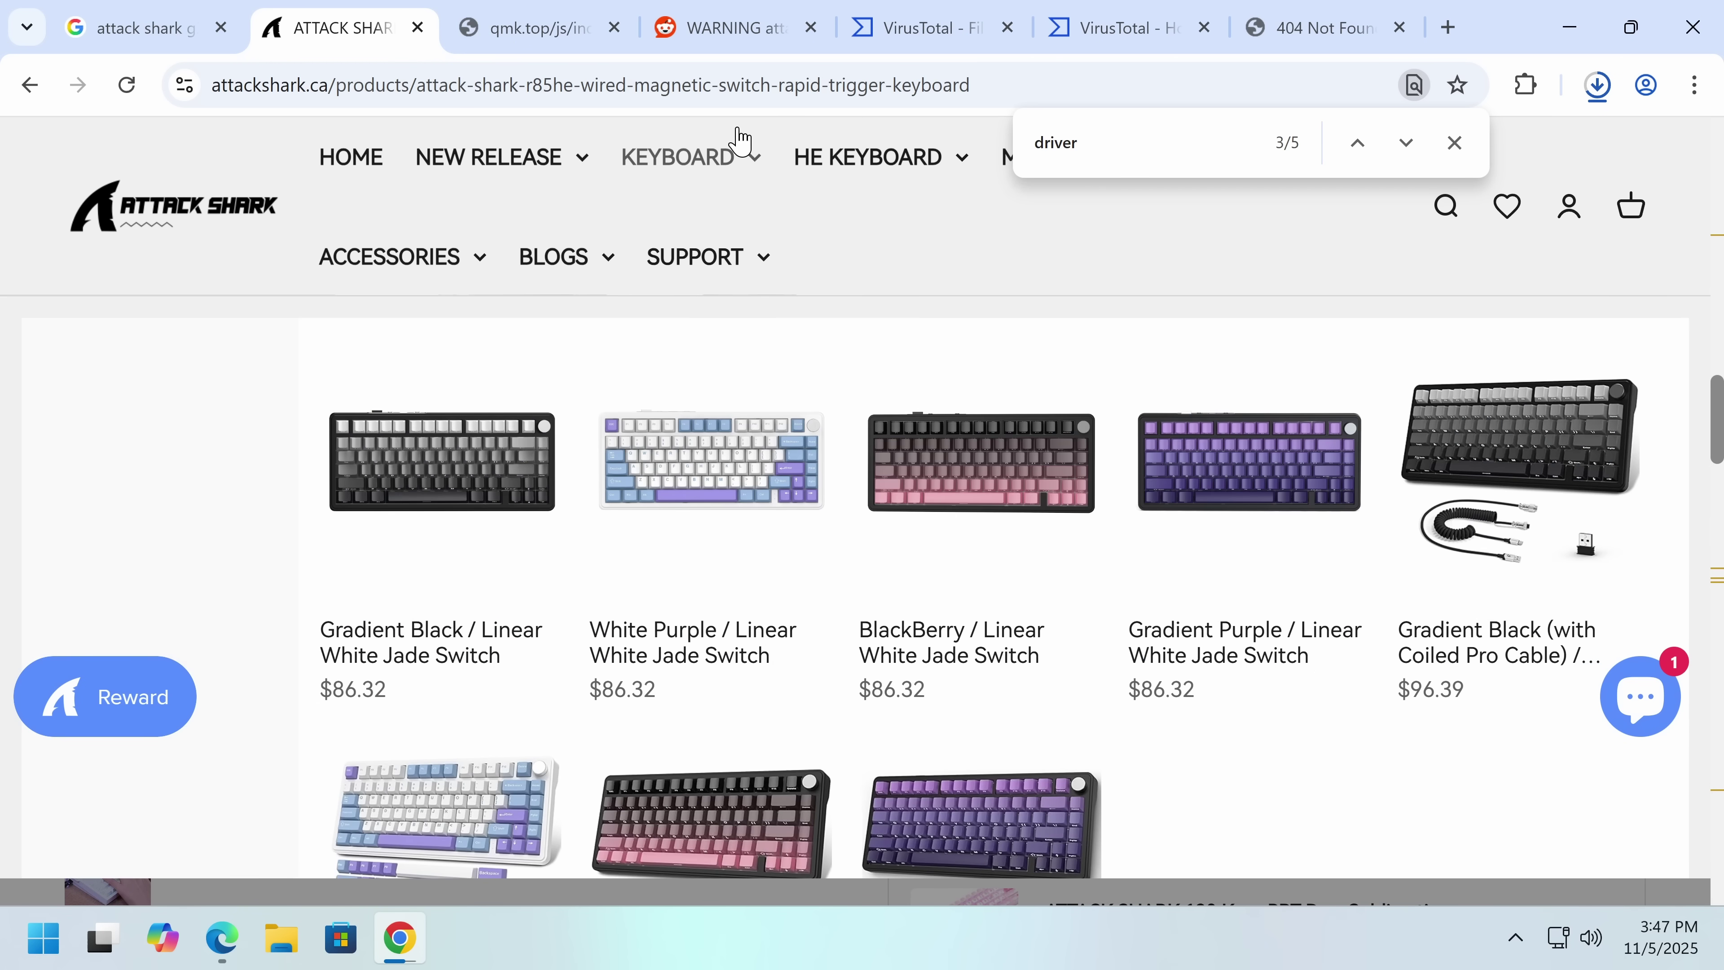
mouse_move(887, 158)
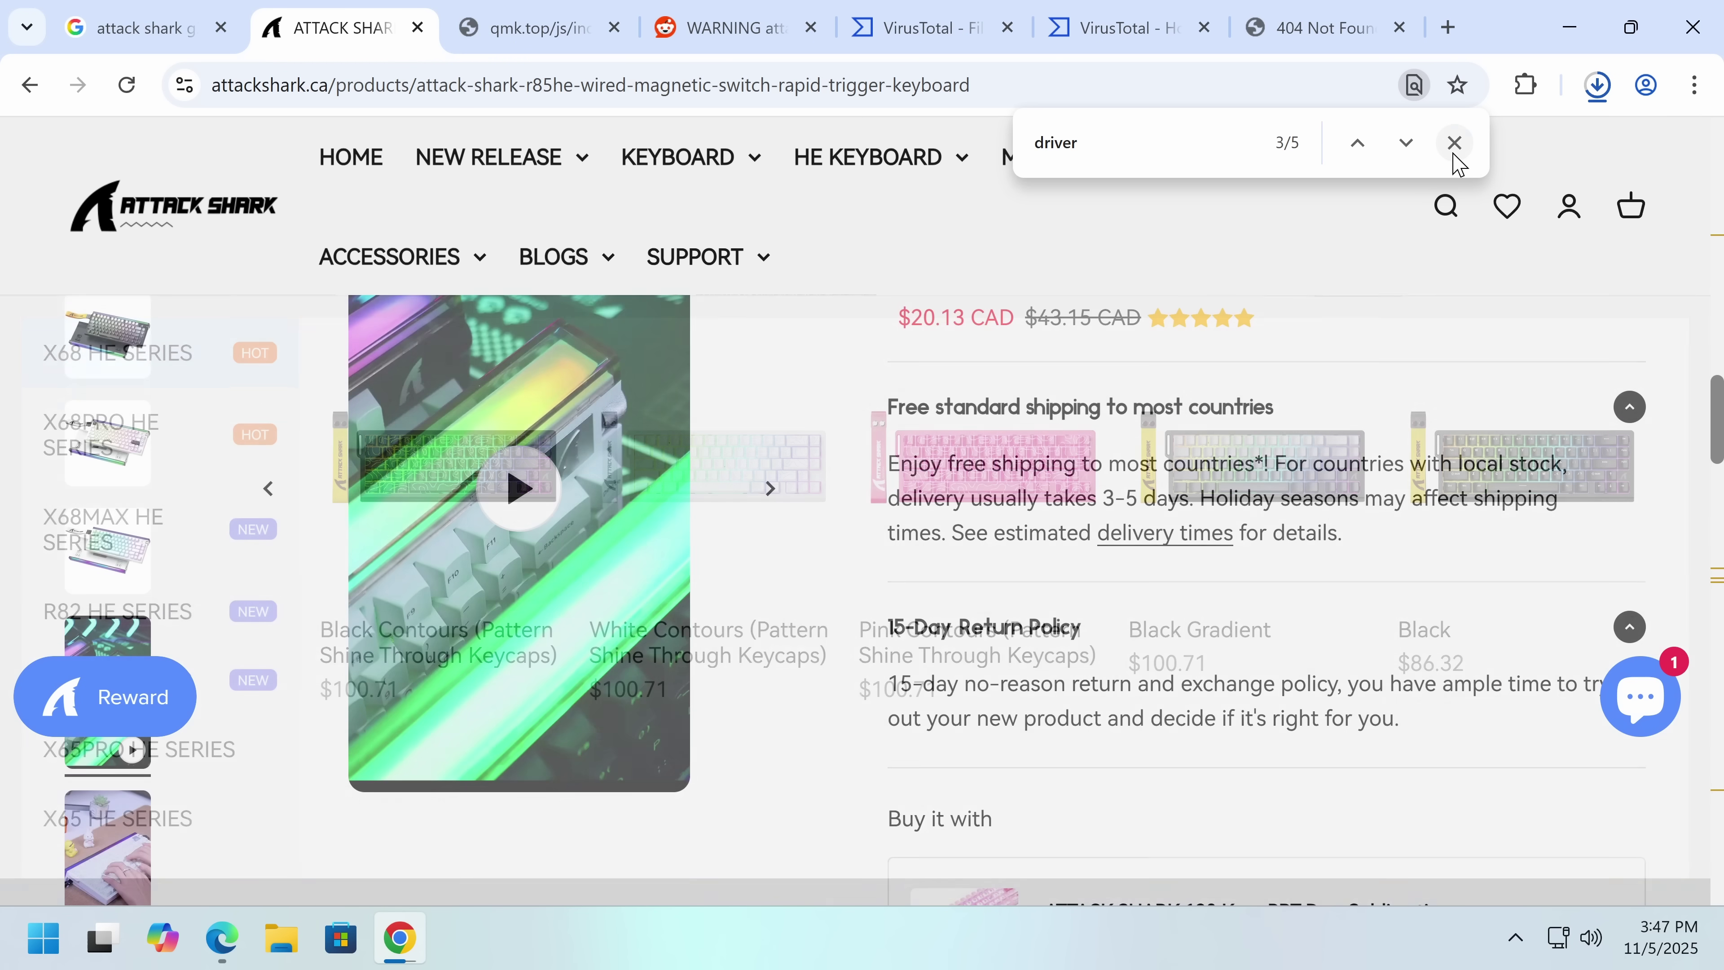
left_click(1453, 143)
scroll(1154, 353, "up", 7)
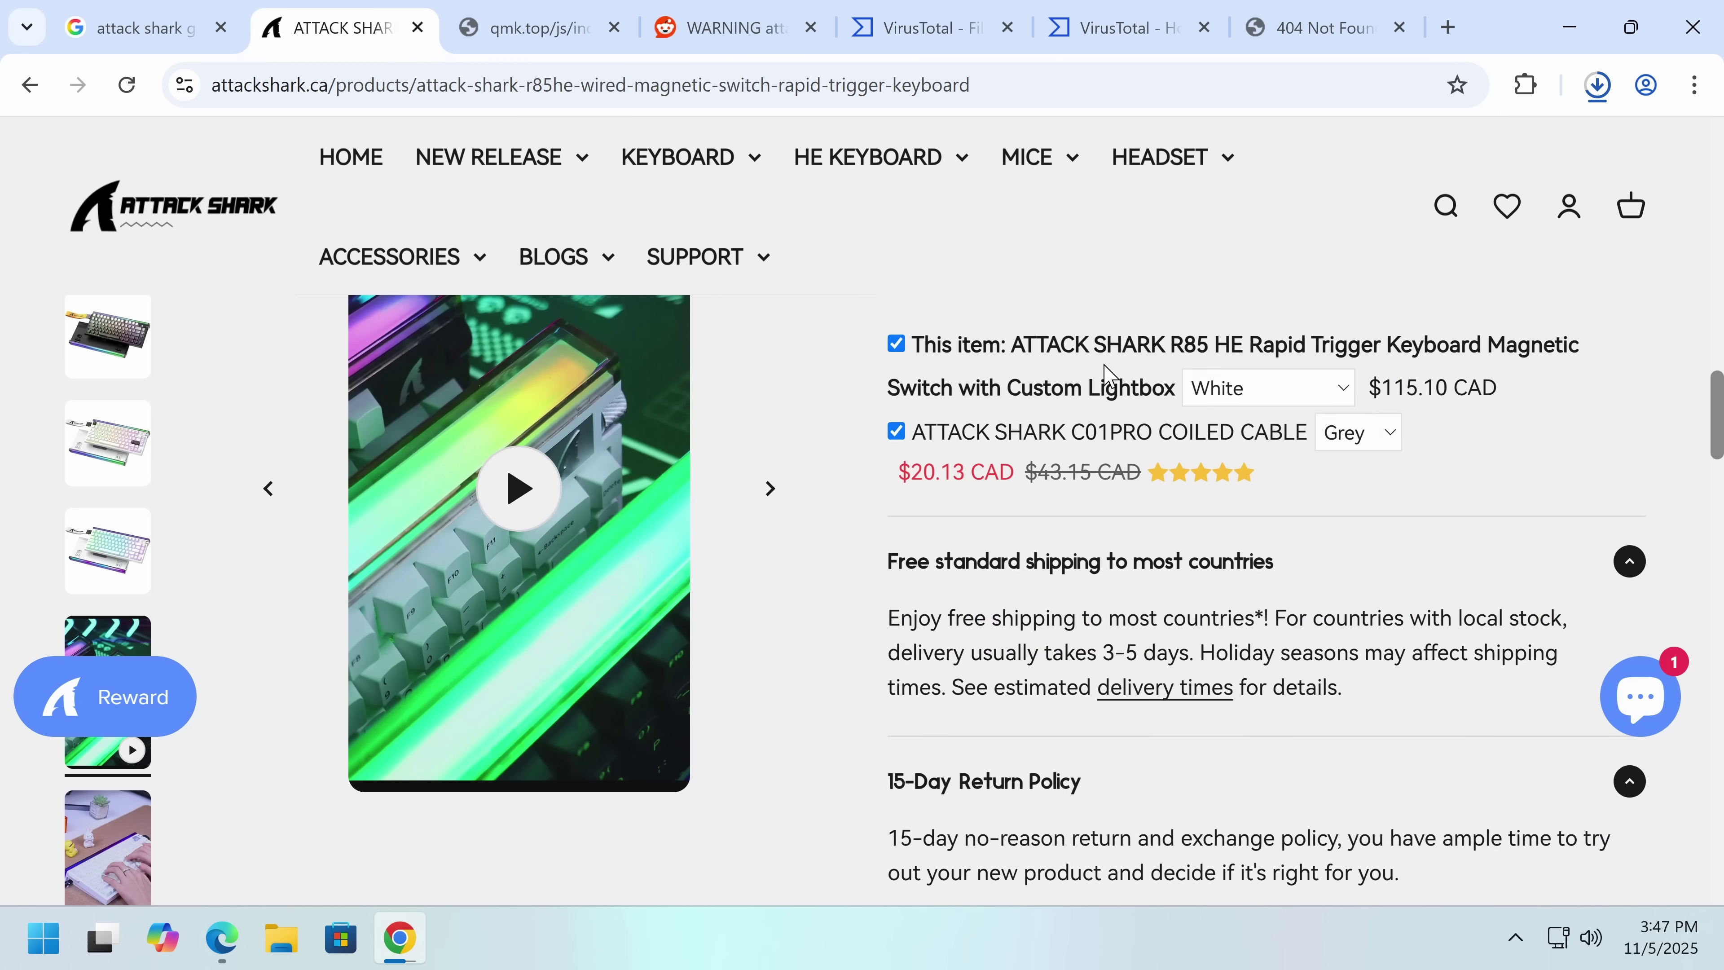
scroll(1191, 324, "up", 5)
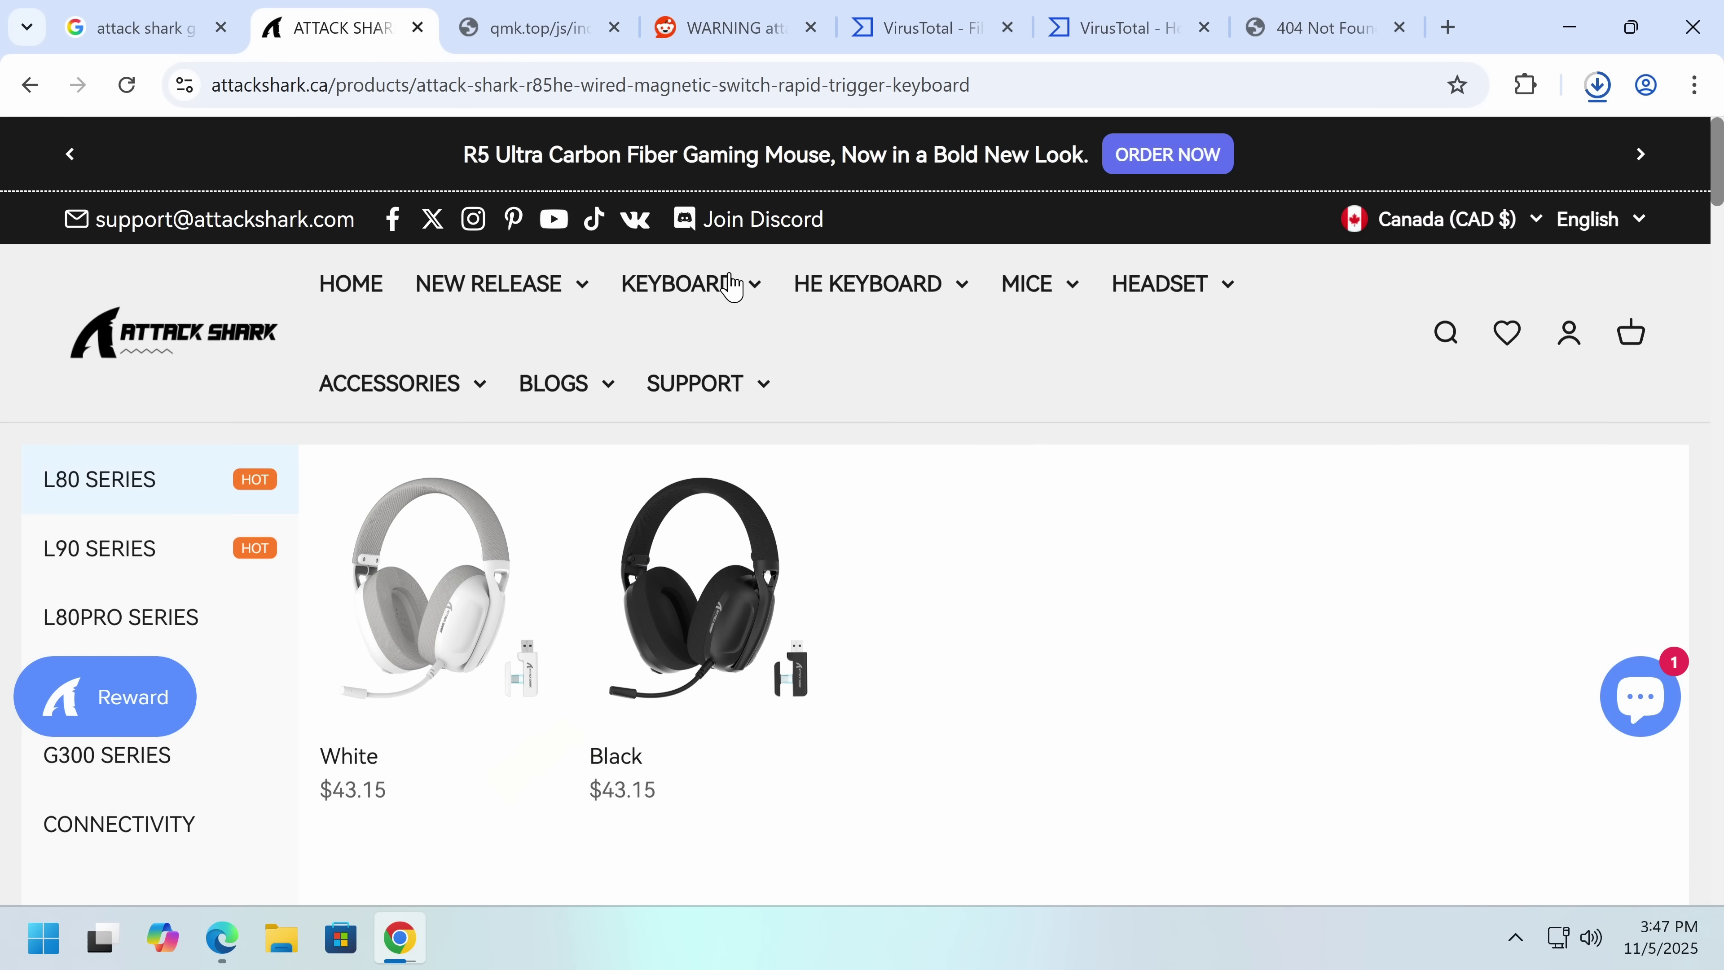
mouse_move(887, 309)
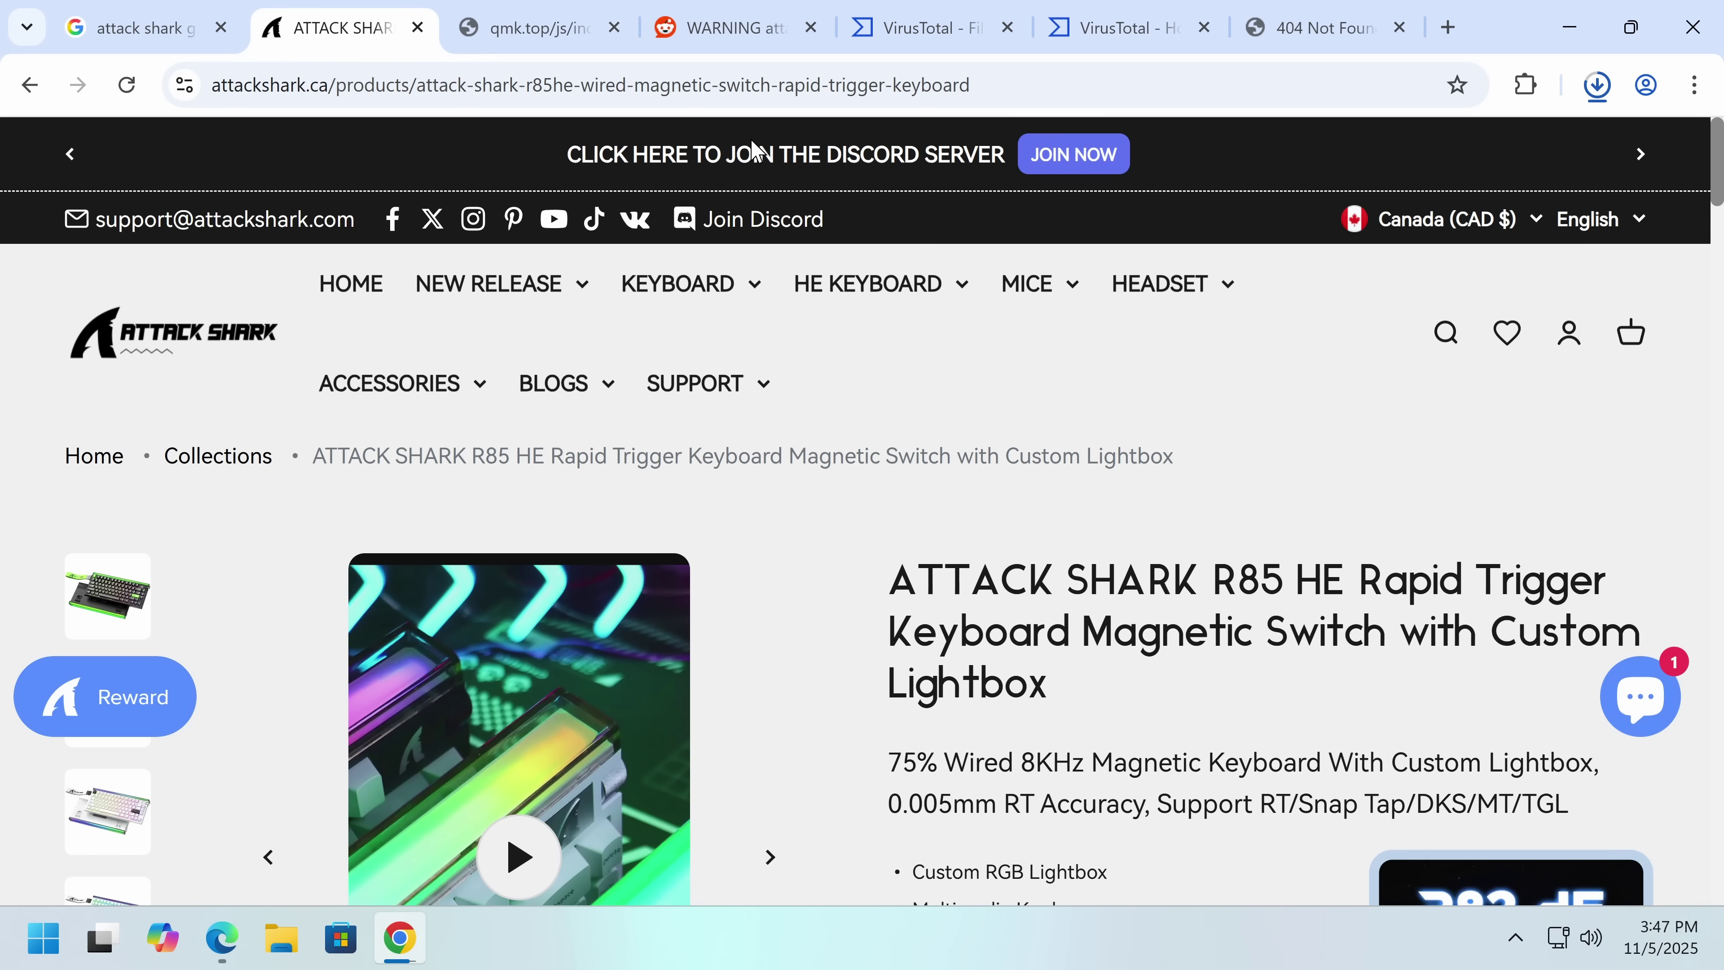
mouse_move(401, 383)
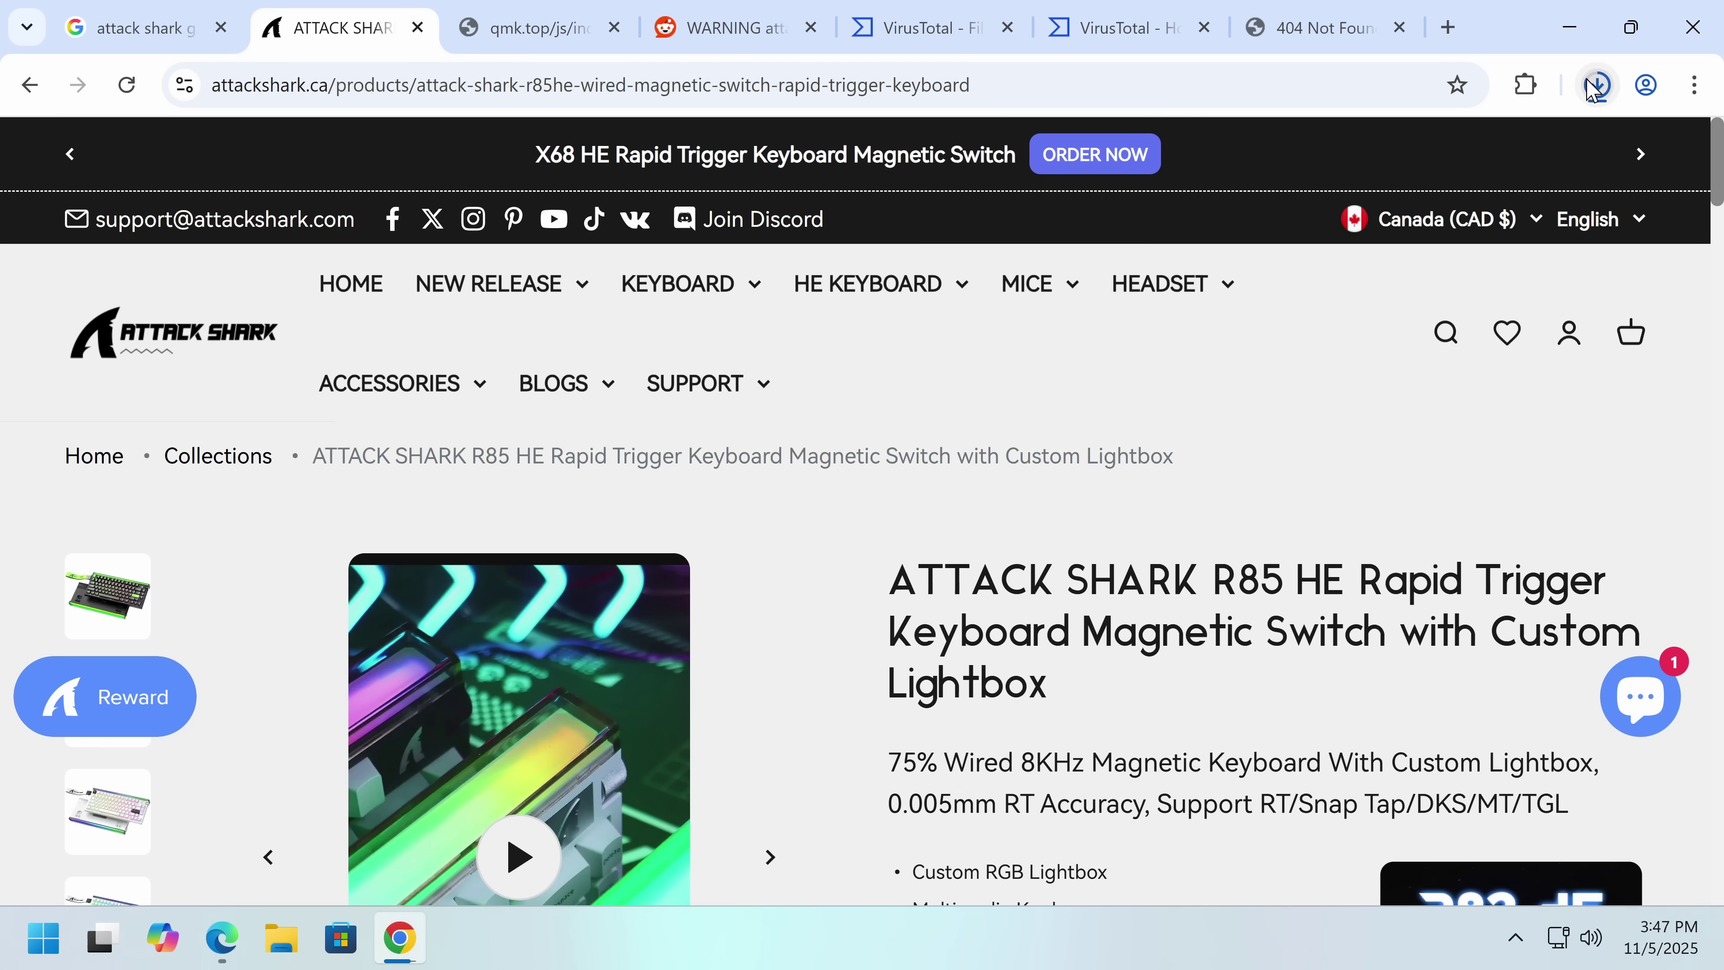
- Upload ATTACKSHARK_V4_SETUP.exe from Downloads to VirusTotal for scanning
left_click(1597, 85)
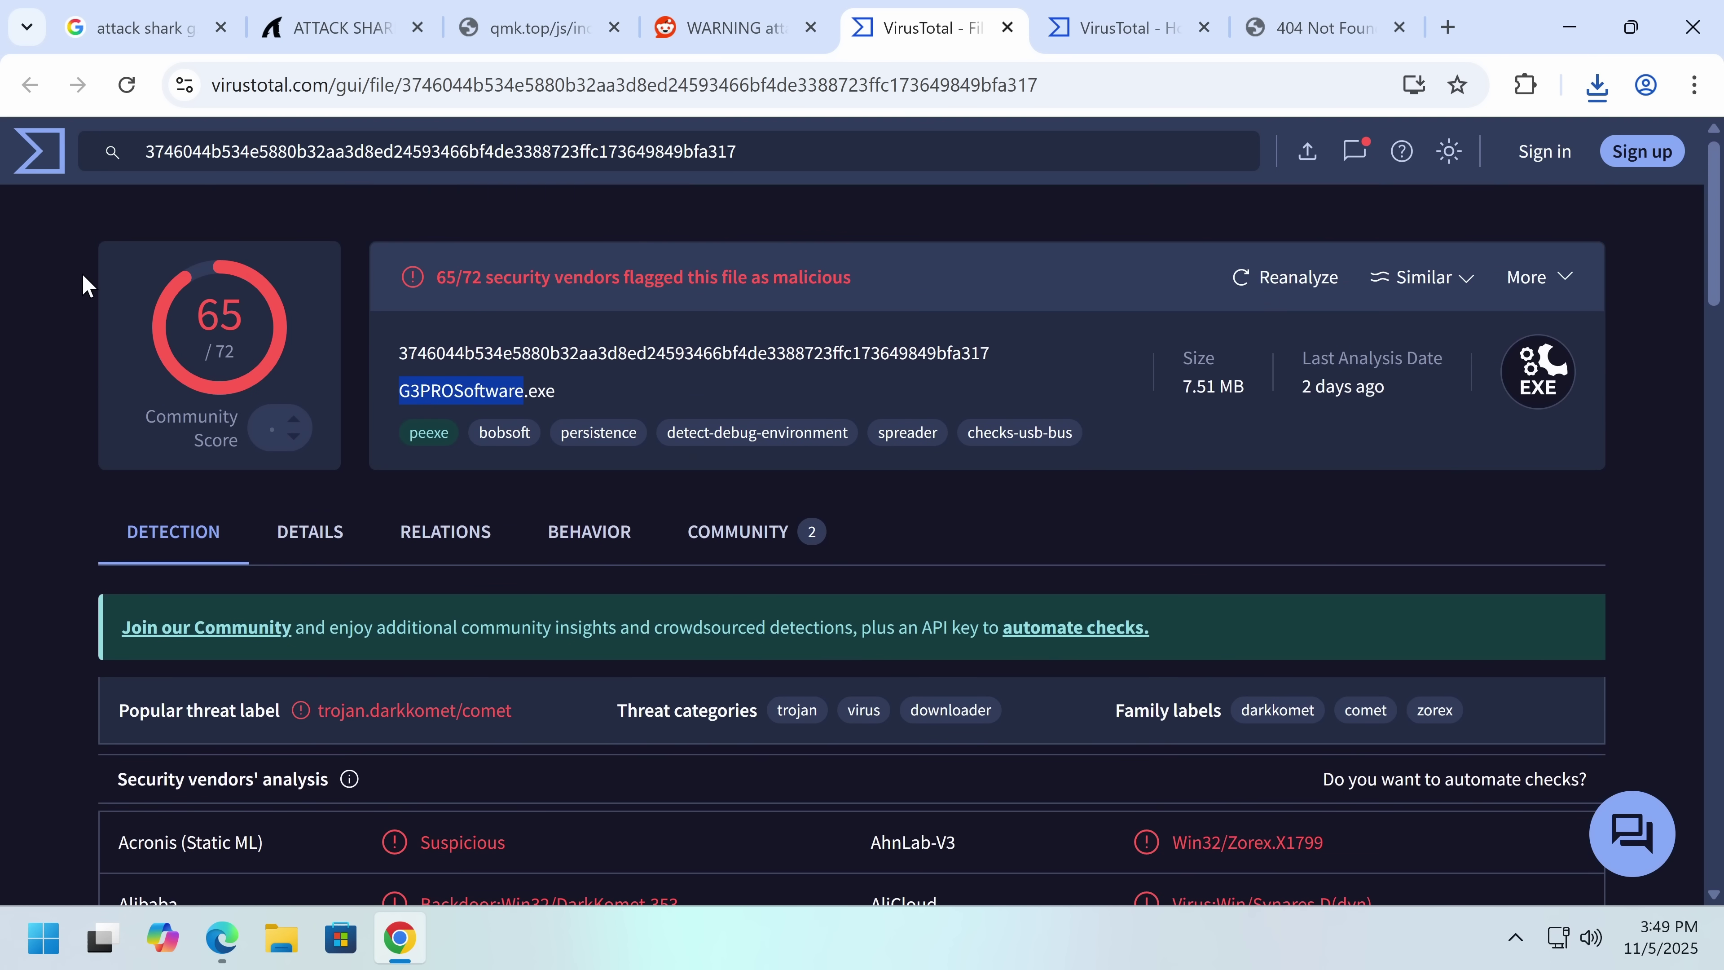
left_click(61, 163)
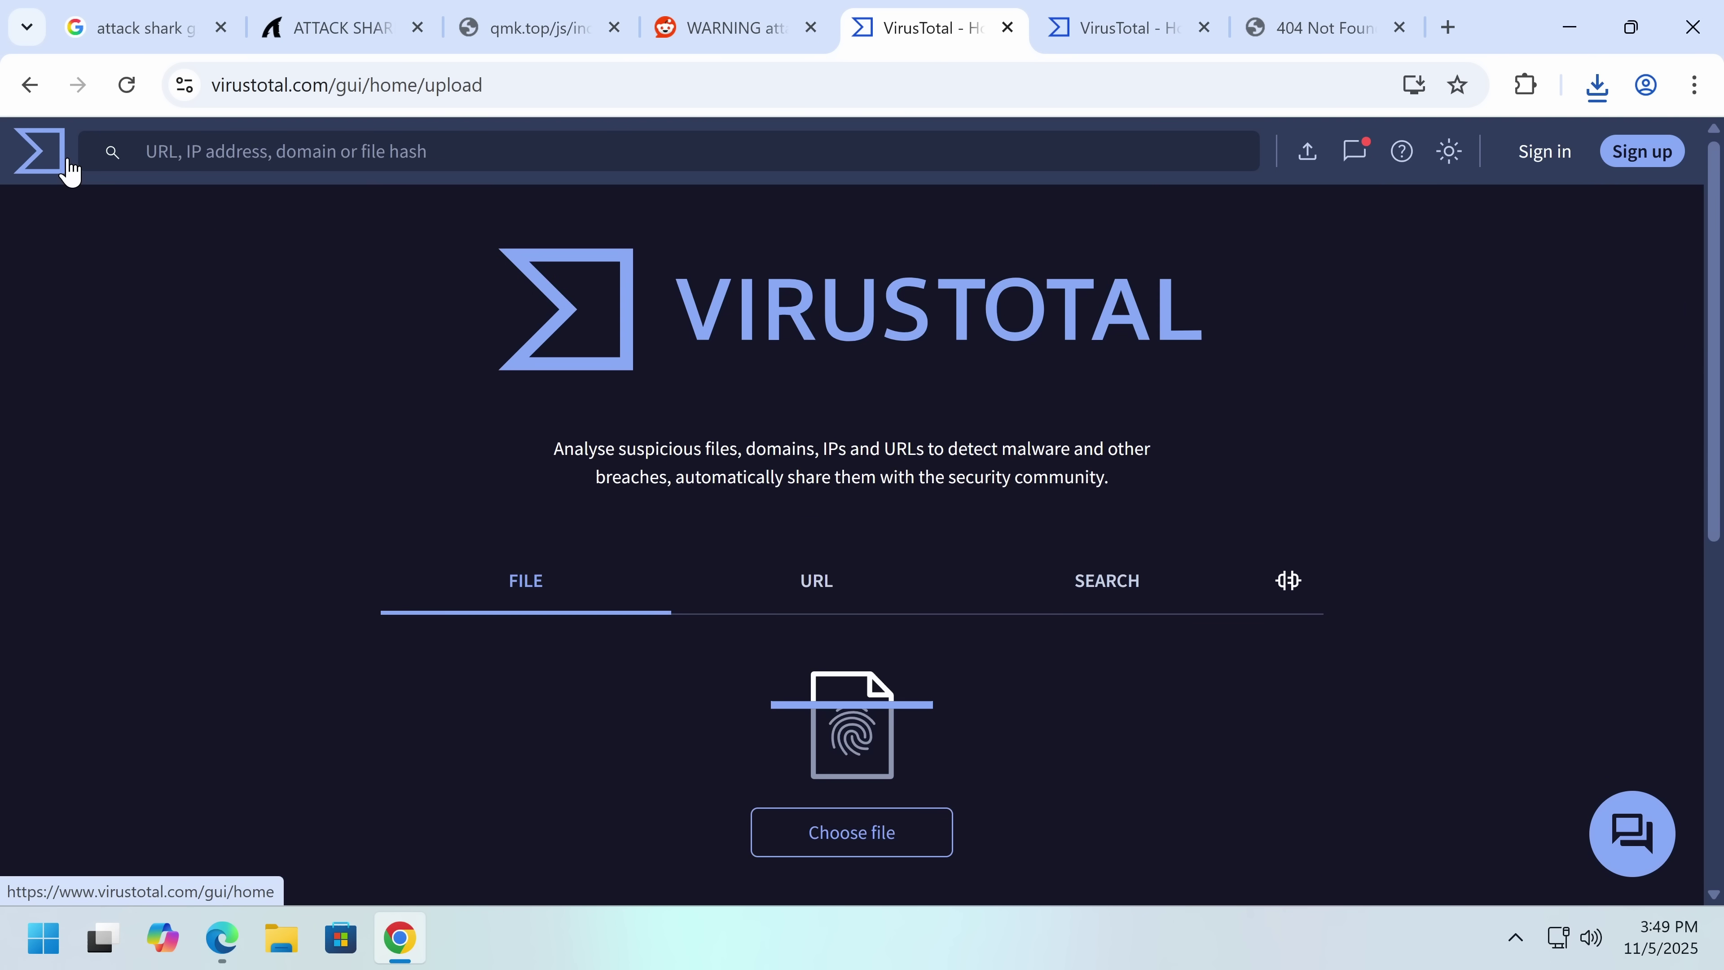
left_click(869, 842)
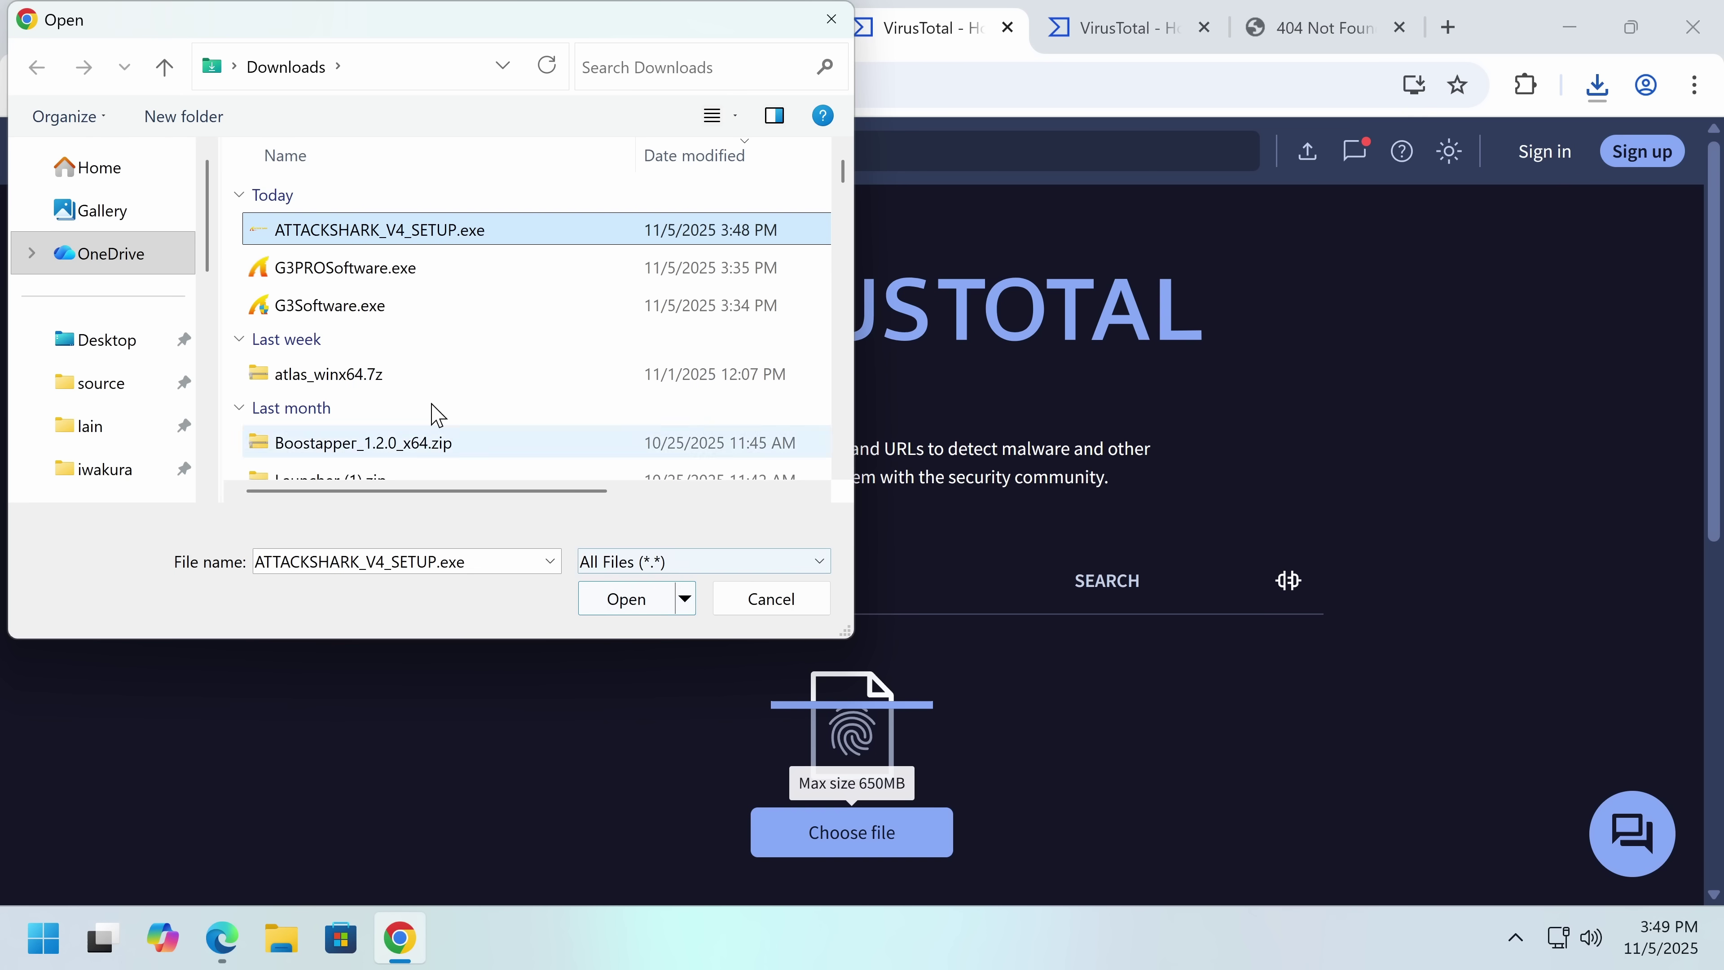
mouse_move(264, 318)
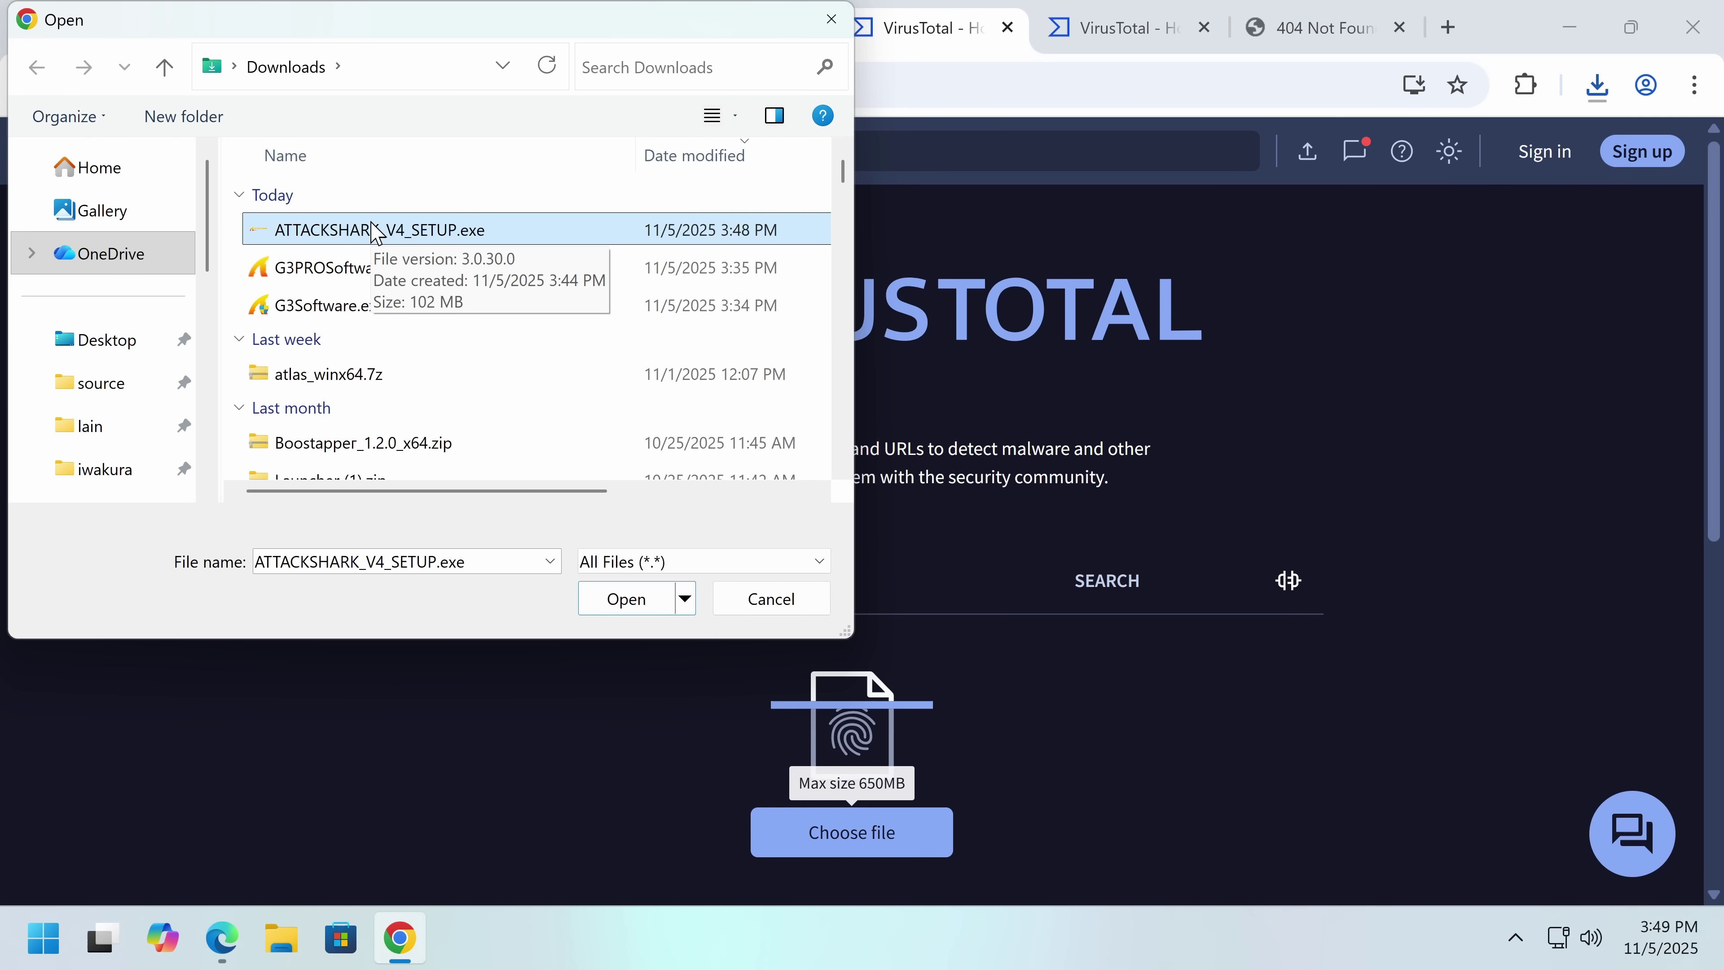
mouse_move(316, 278)
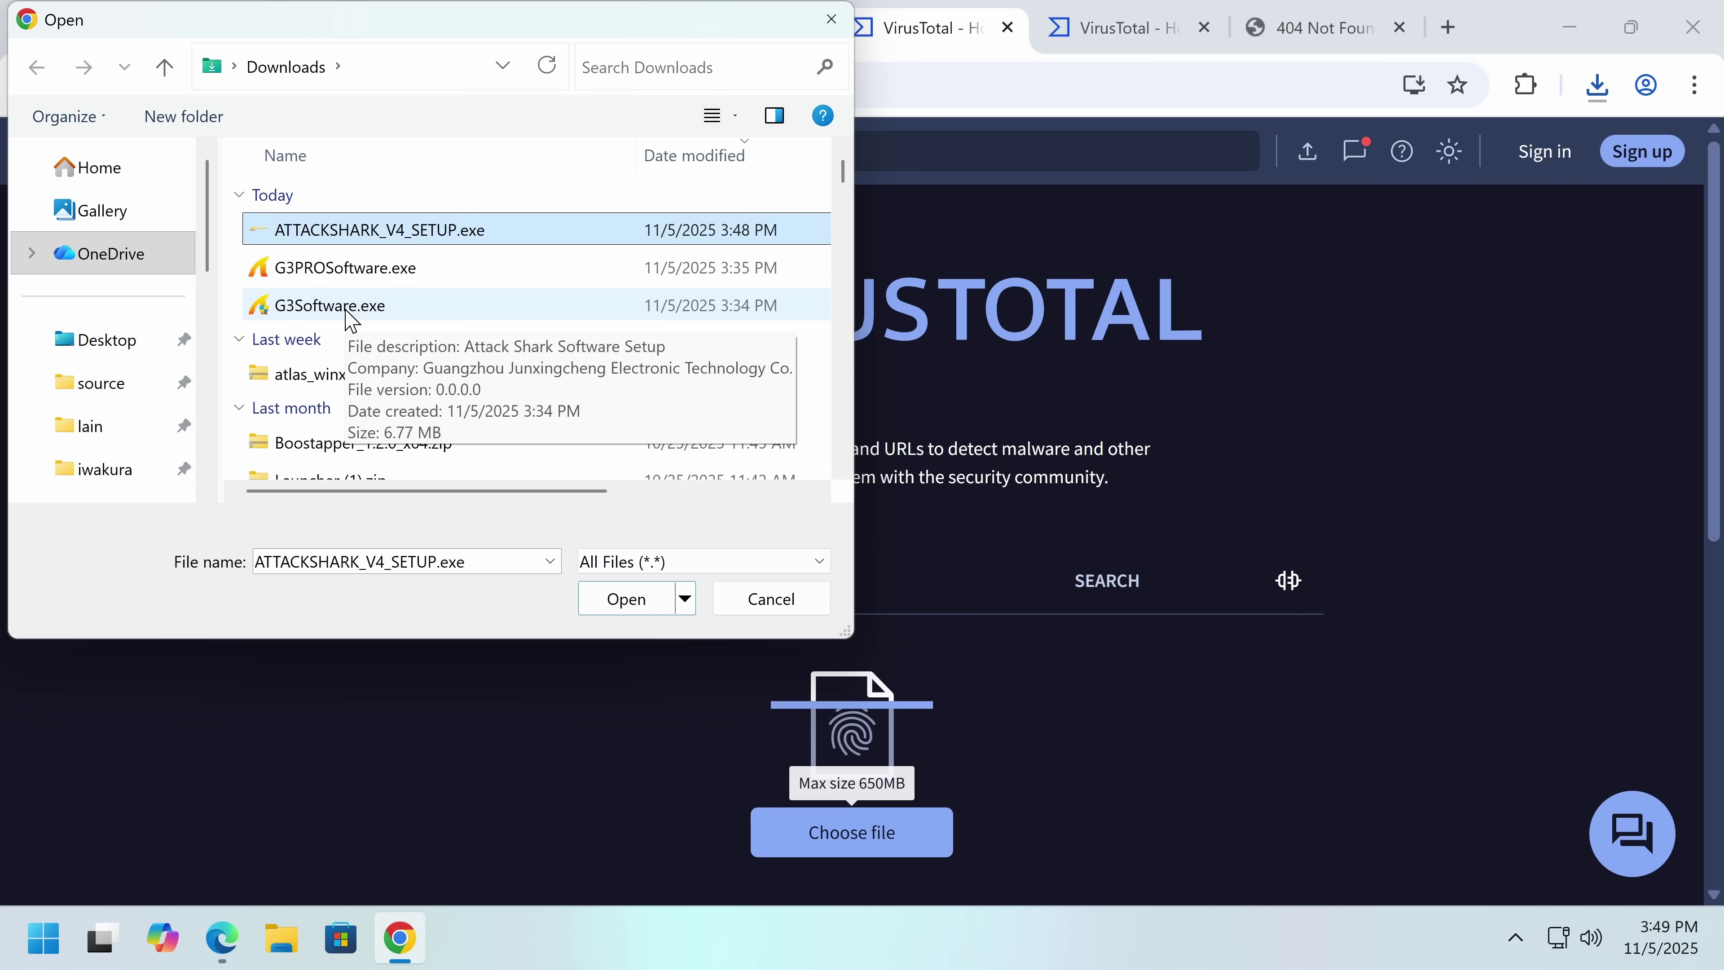
mouse_move(384, 272)
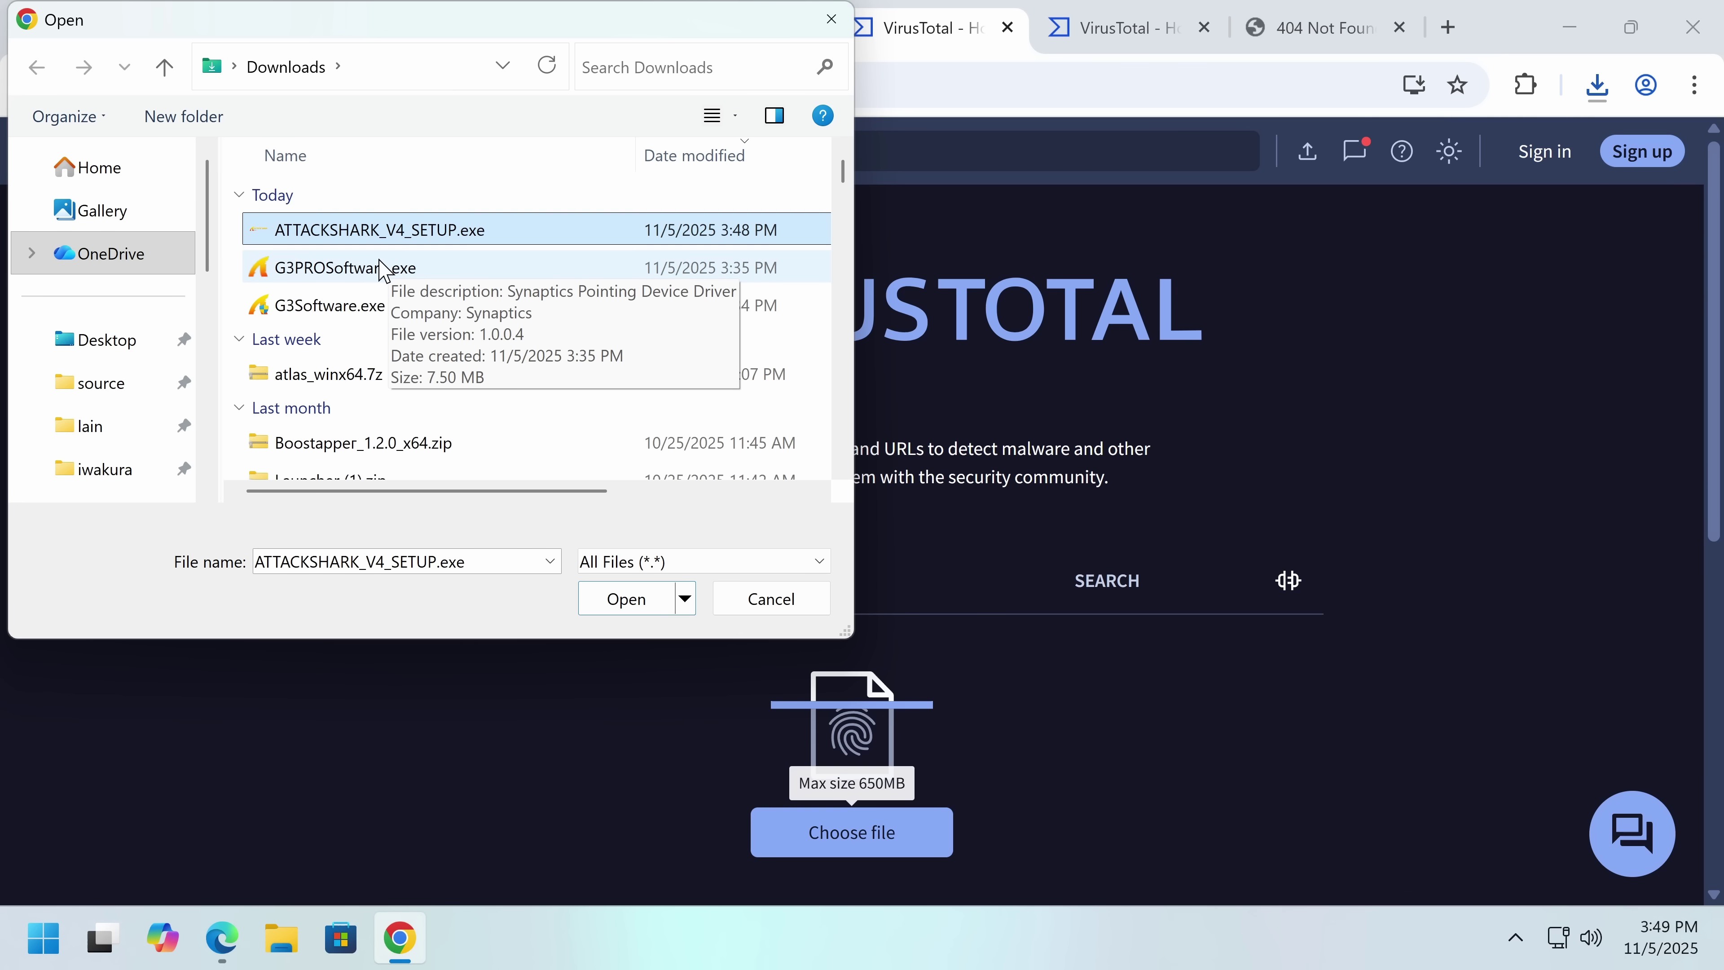
mouse_move(307, 314)
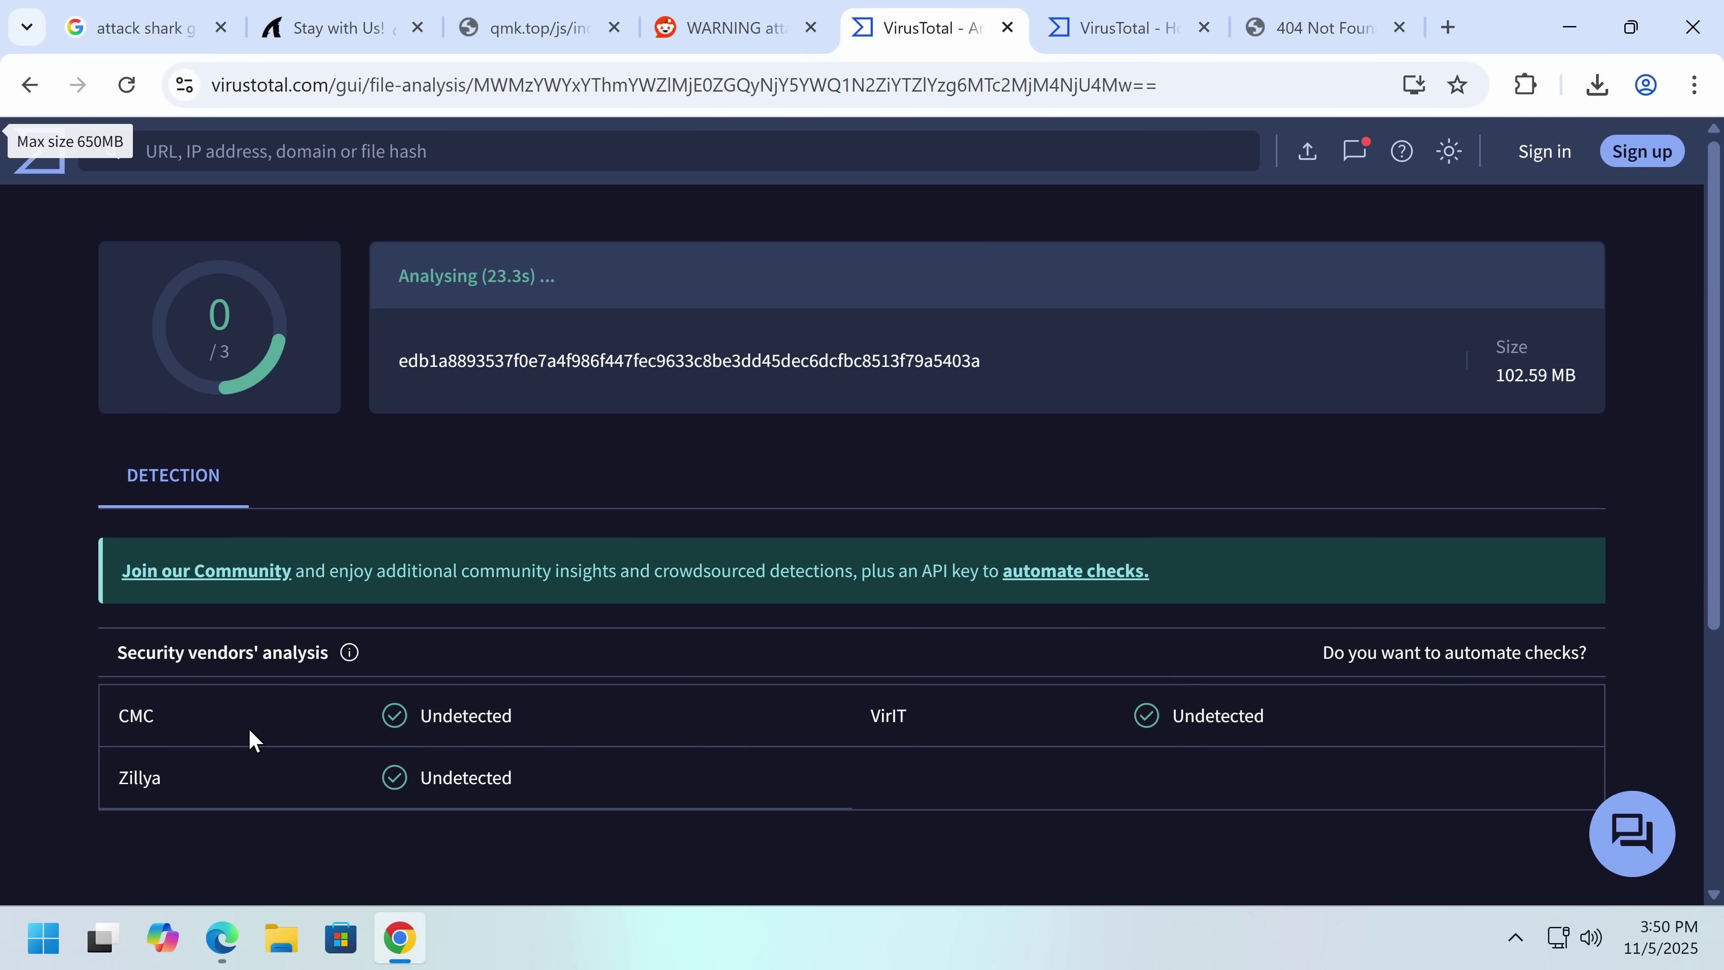
- Confirm CrowdStrike Falcon, BitDefender, ESET-NOD32 and other vendors report ATTACKSHARK_V4_SETUP.exe Undetected
scroll(252, 680, "down", 2)
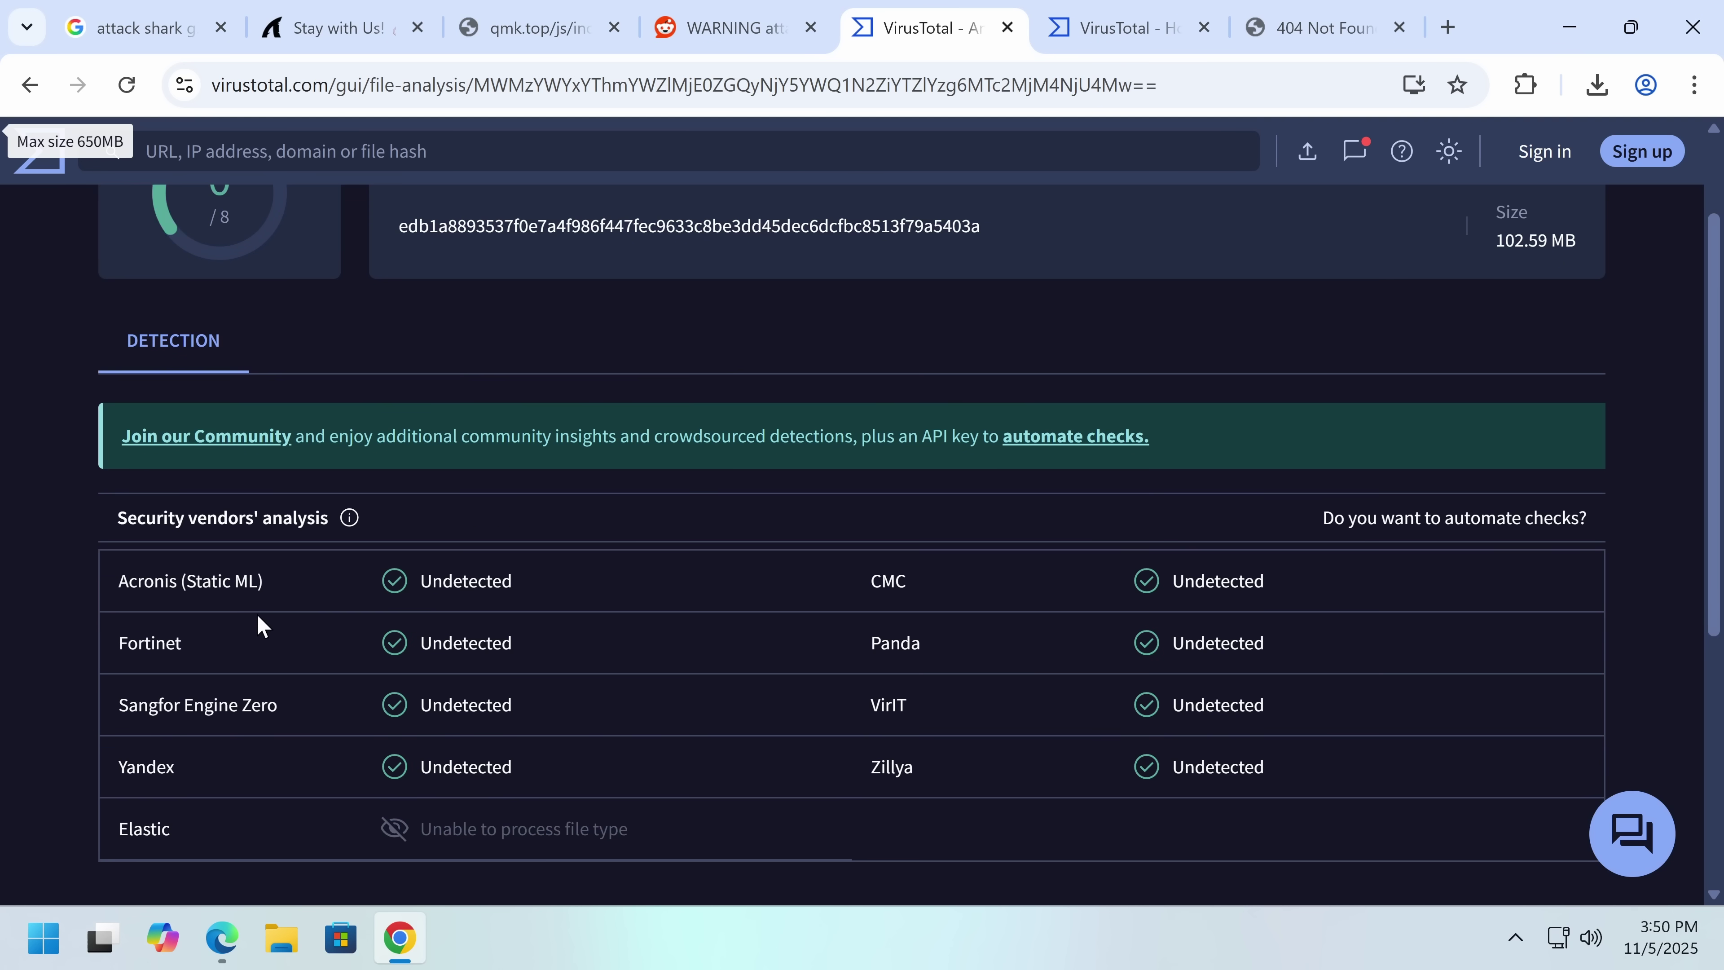
left_click_drag(256, 614, 360, 604)
scroll(360, 605, "down", 3)
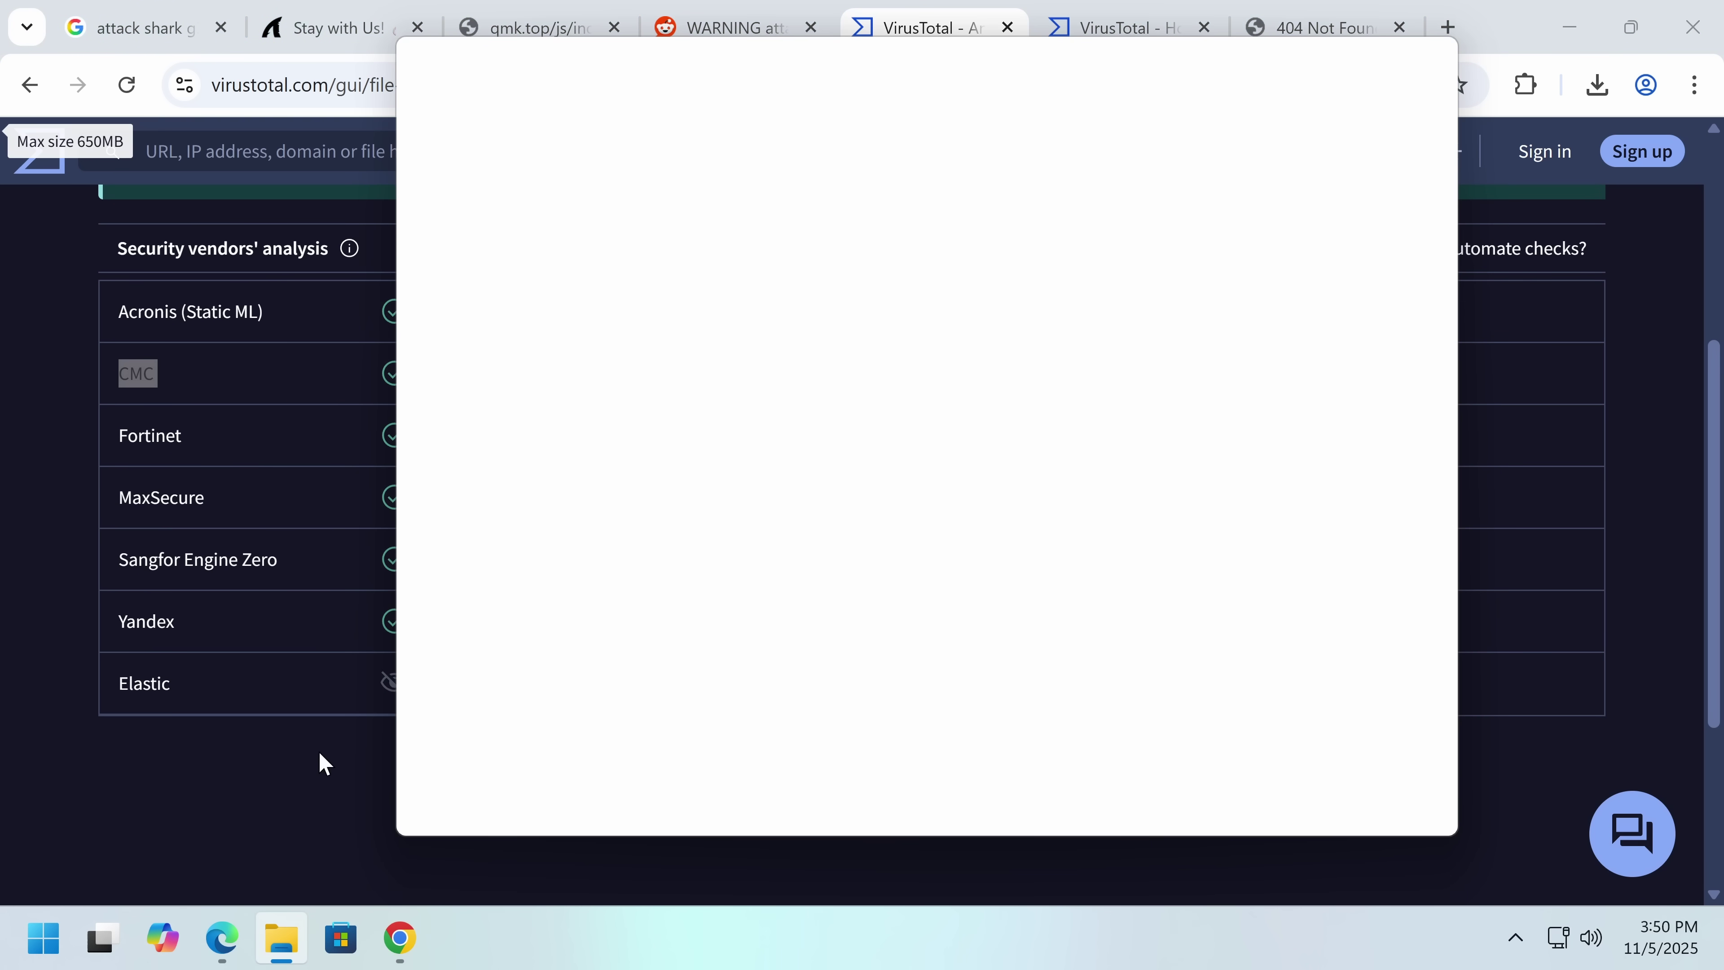
left_click(319, 759)
scroll(310, 693, "down", 3)
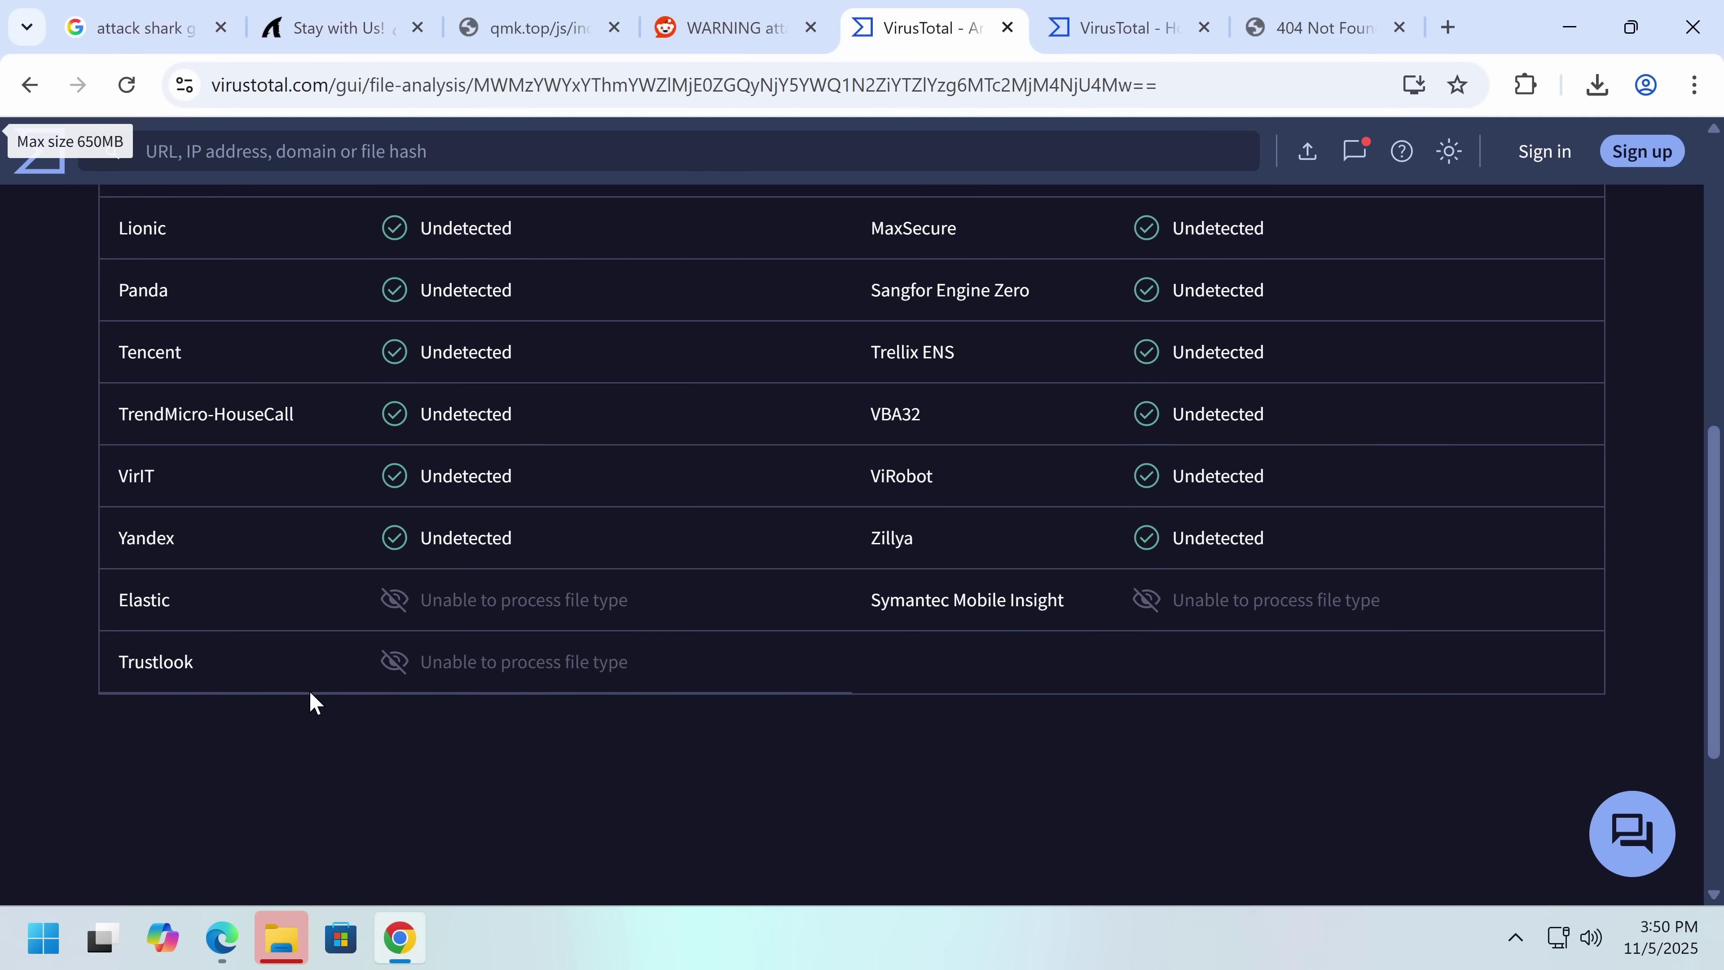
scroll(319, 486, "up", 6)
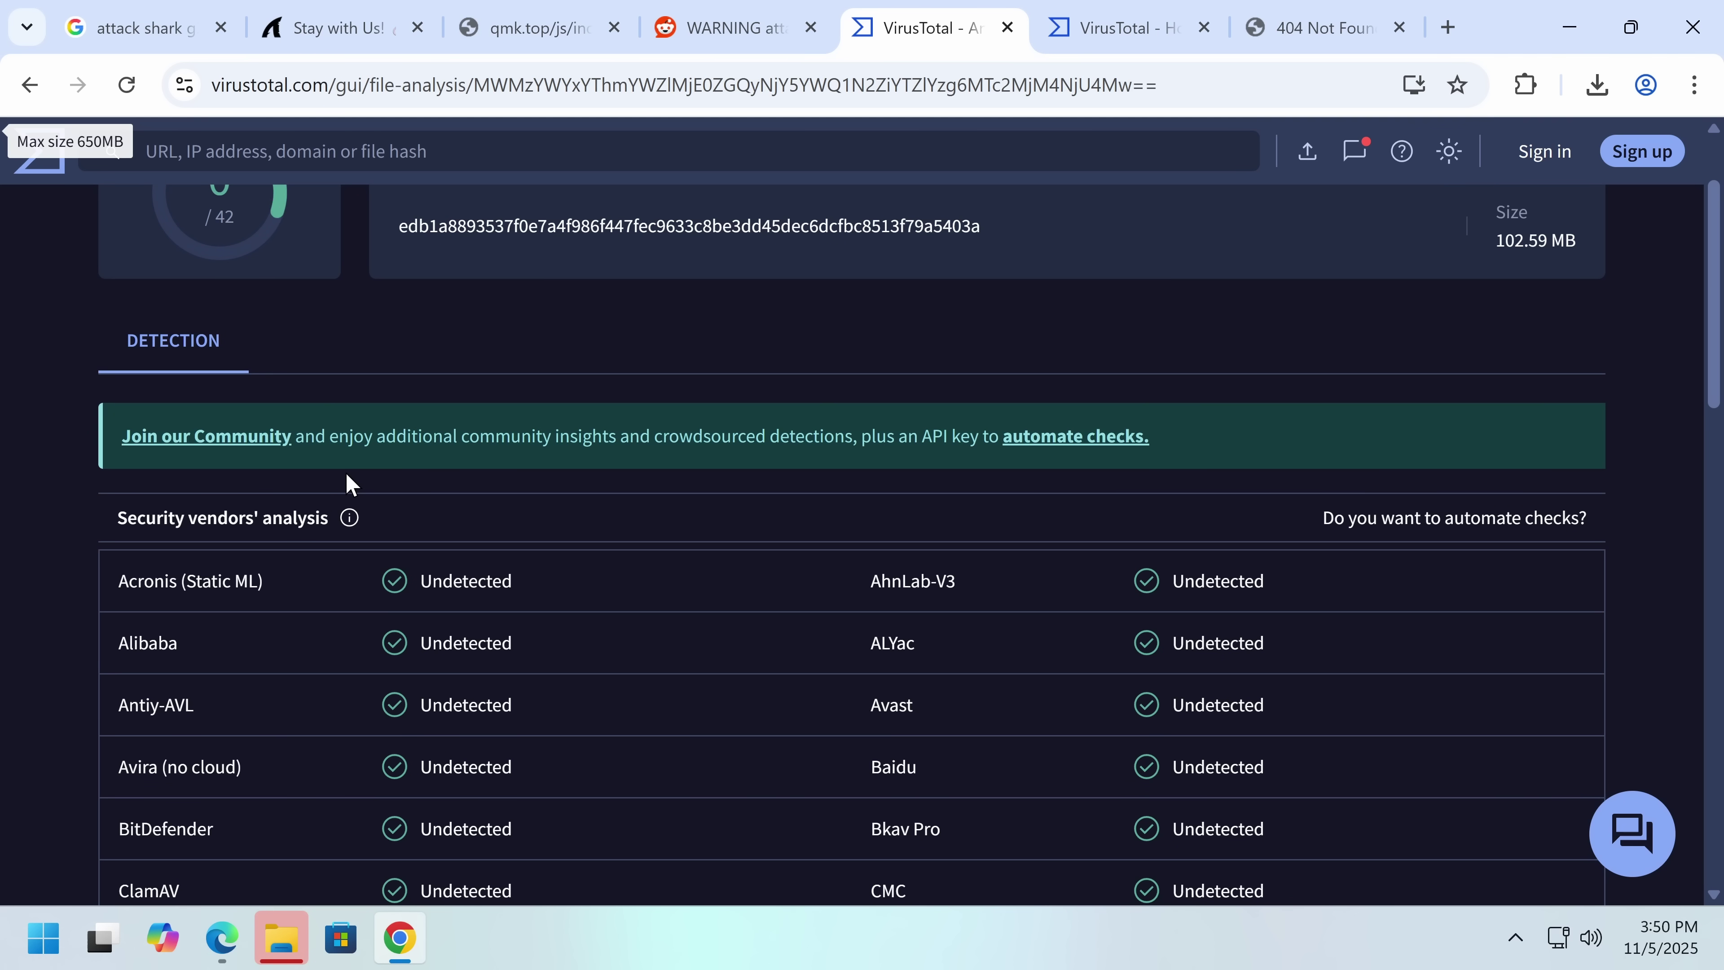
scroll(611, 585, "down", 5)
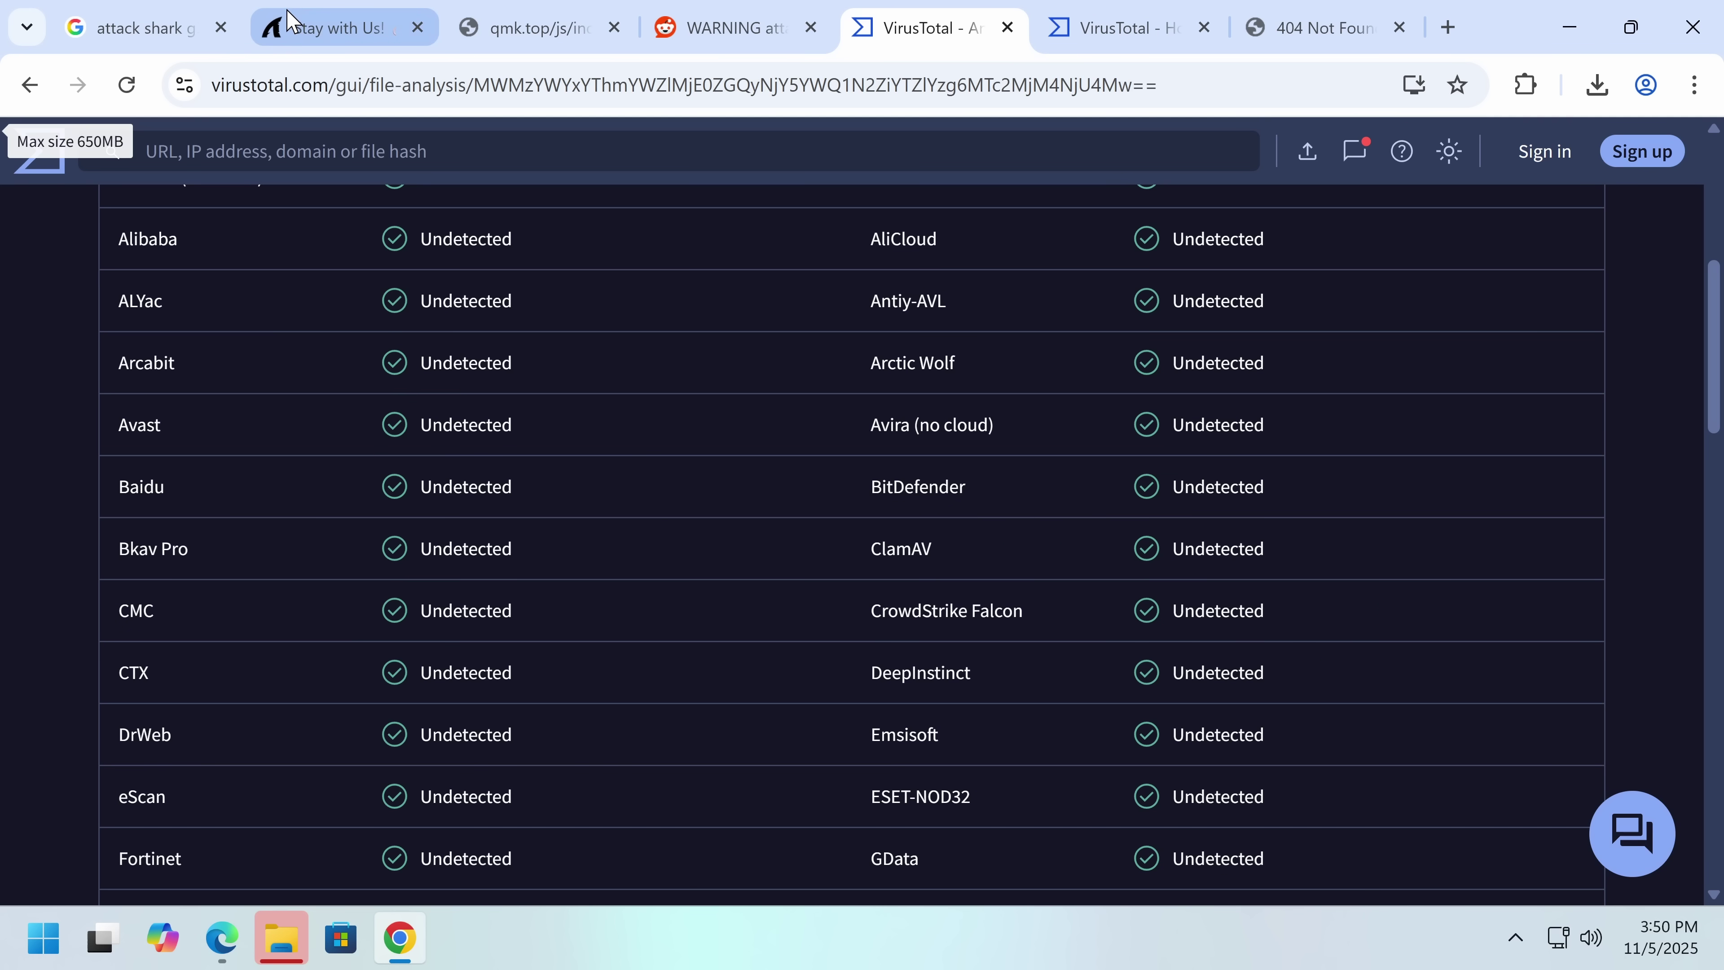
- Search 'emisoft emergency' and open the Emergency Kit page listing version 2025.7.0.12683
left_click(631, 88)
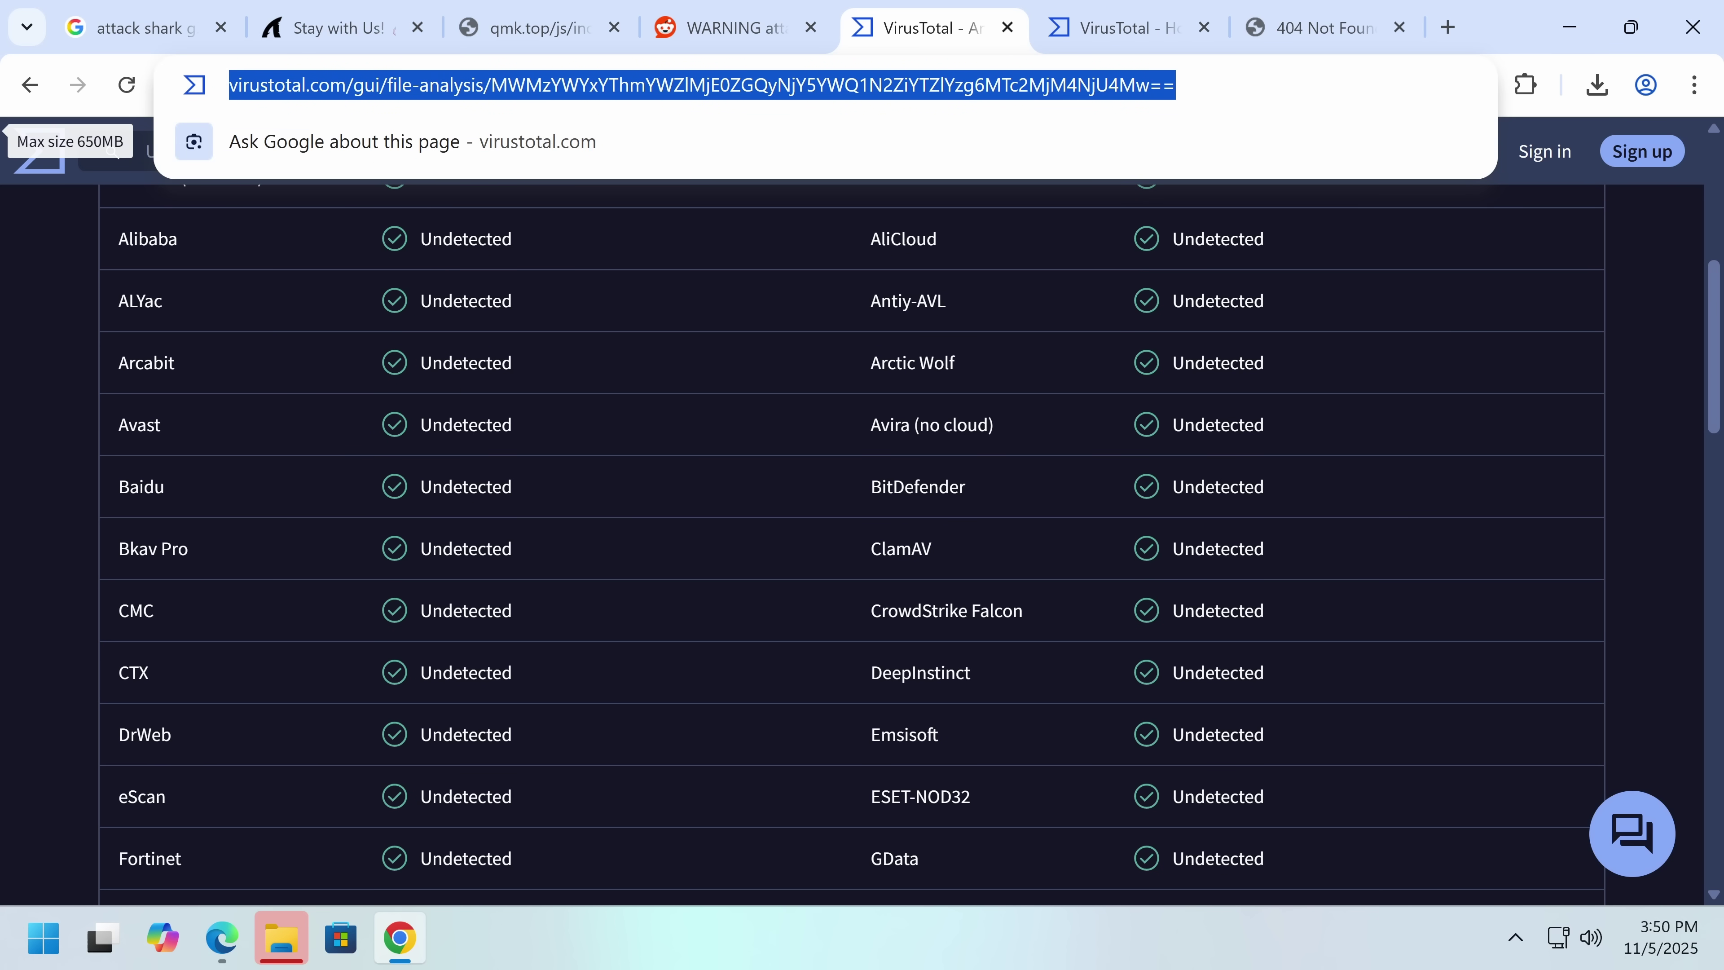
type("emisoft ")
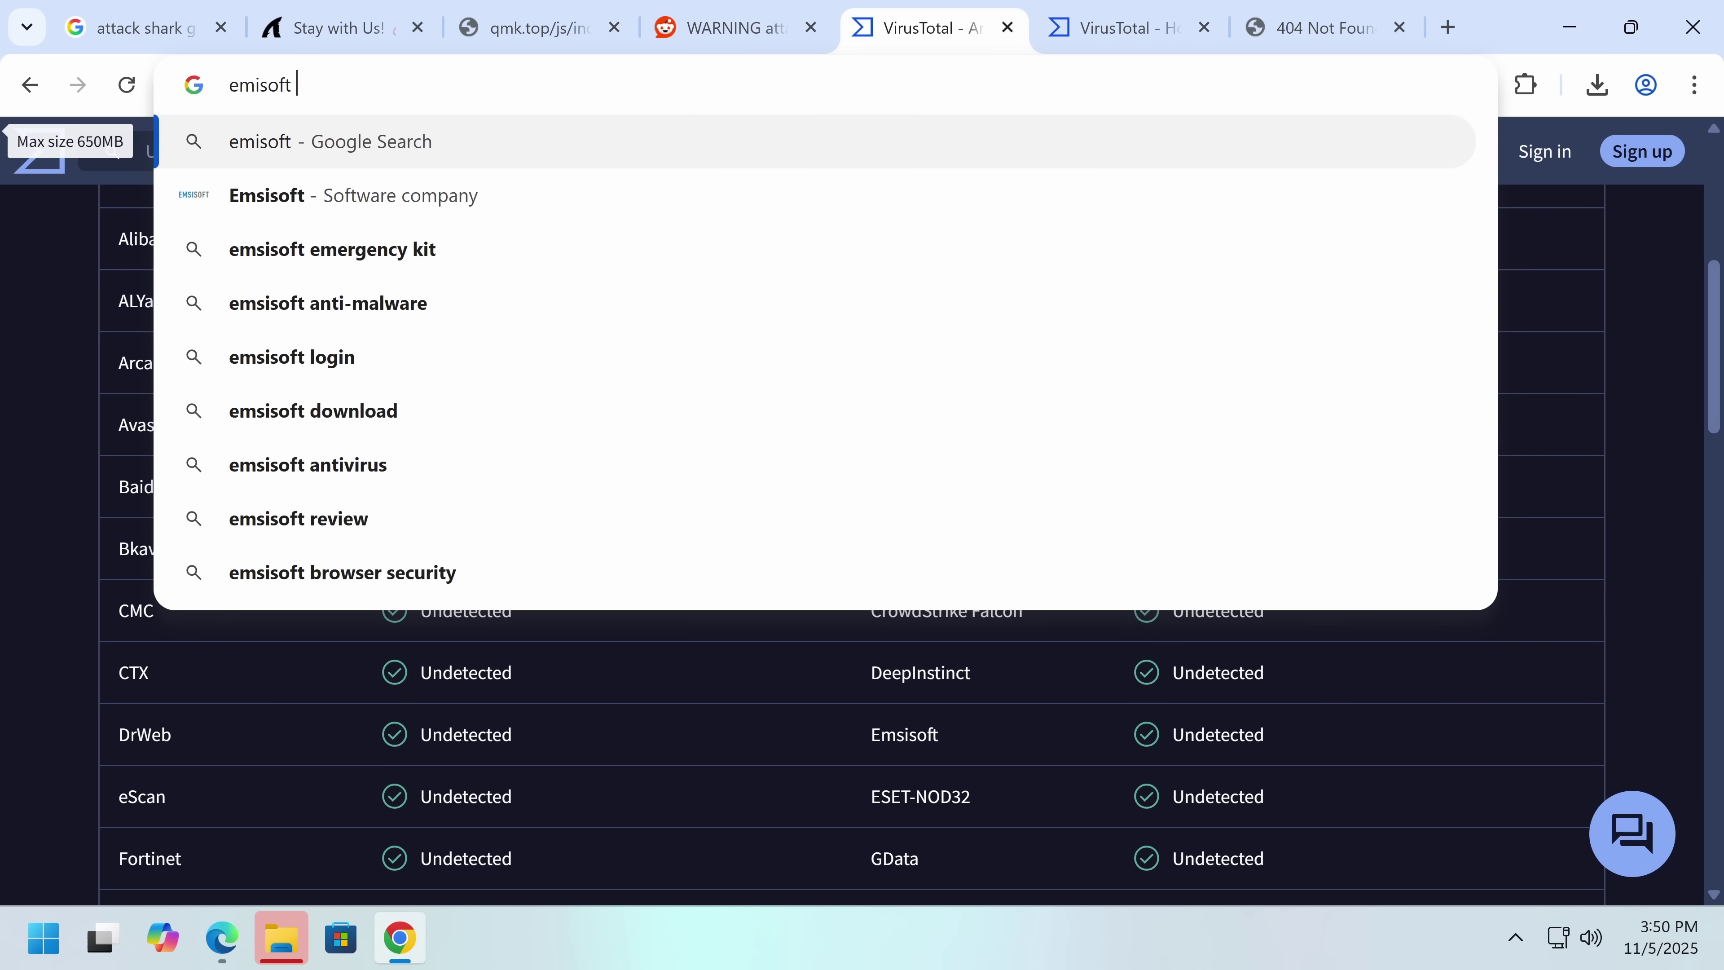
type("emergency")
key("Return")
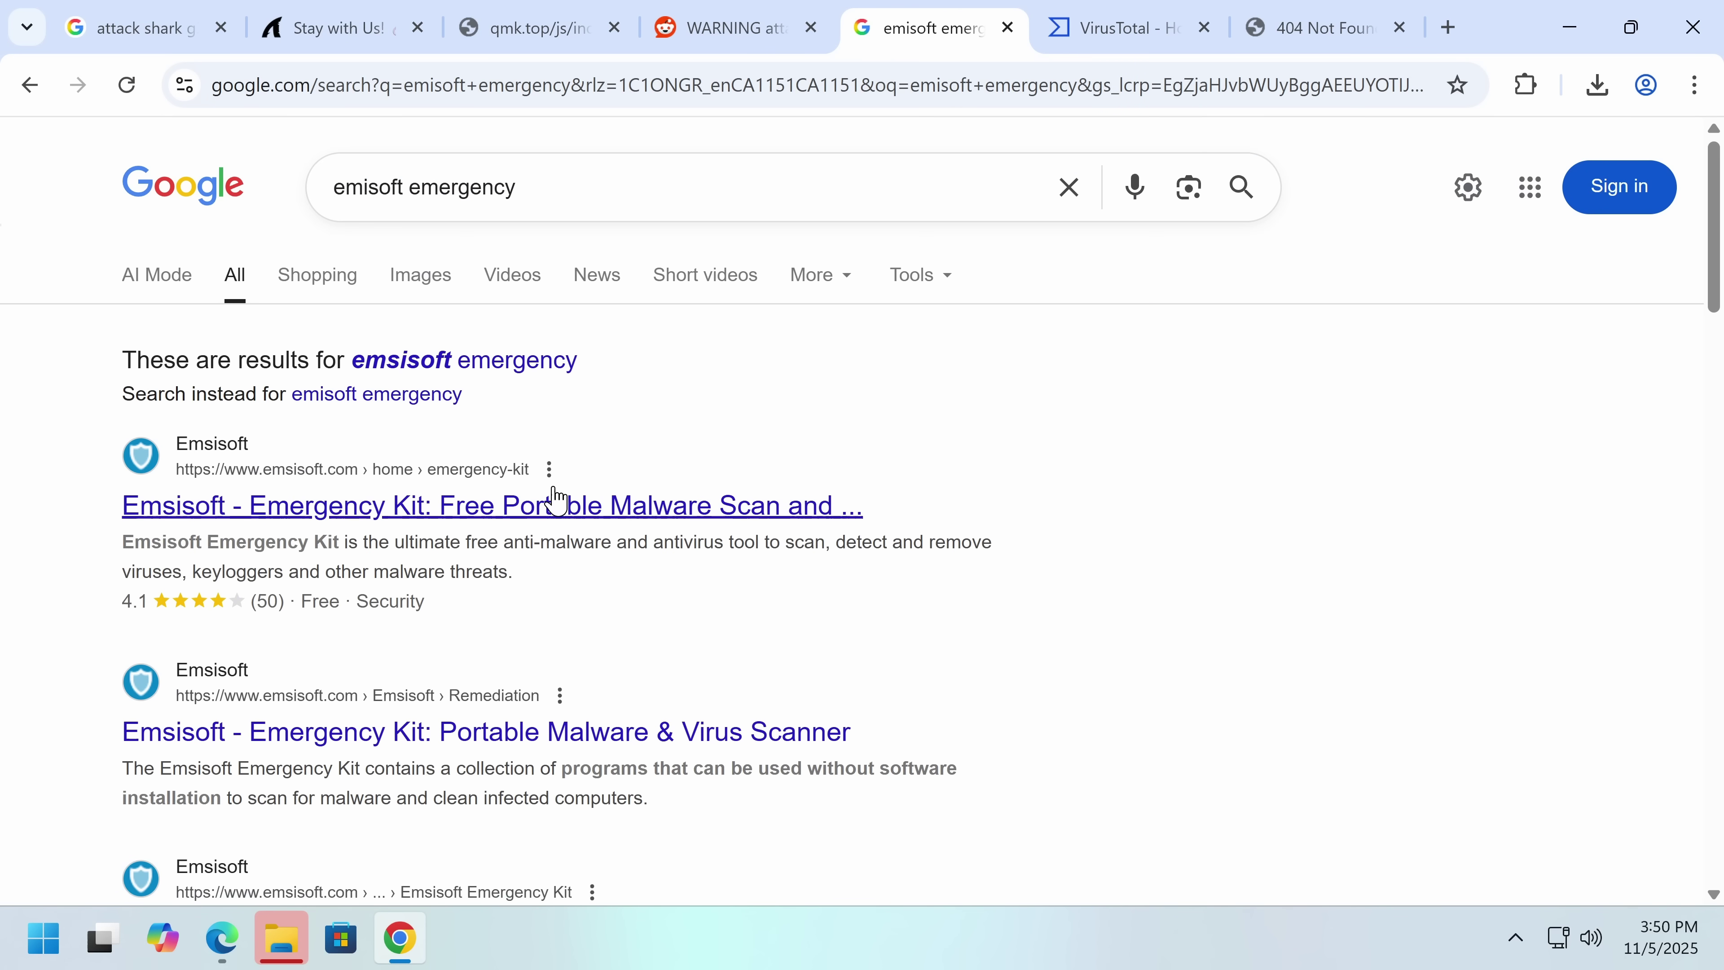
left_click(560, 494)
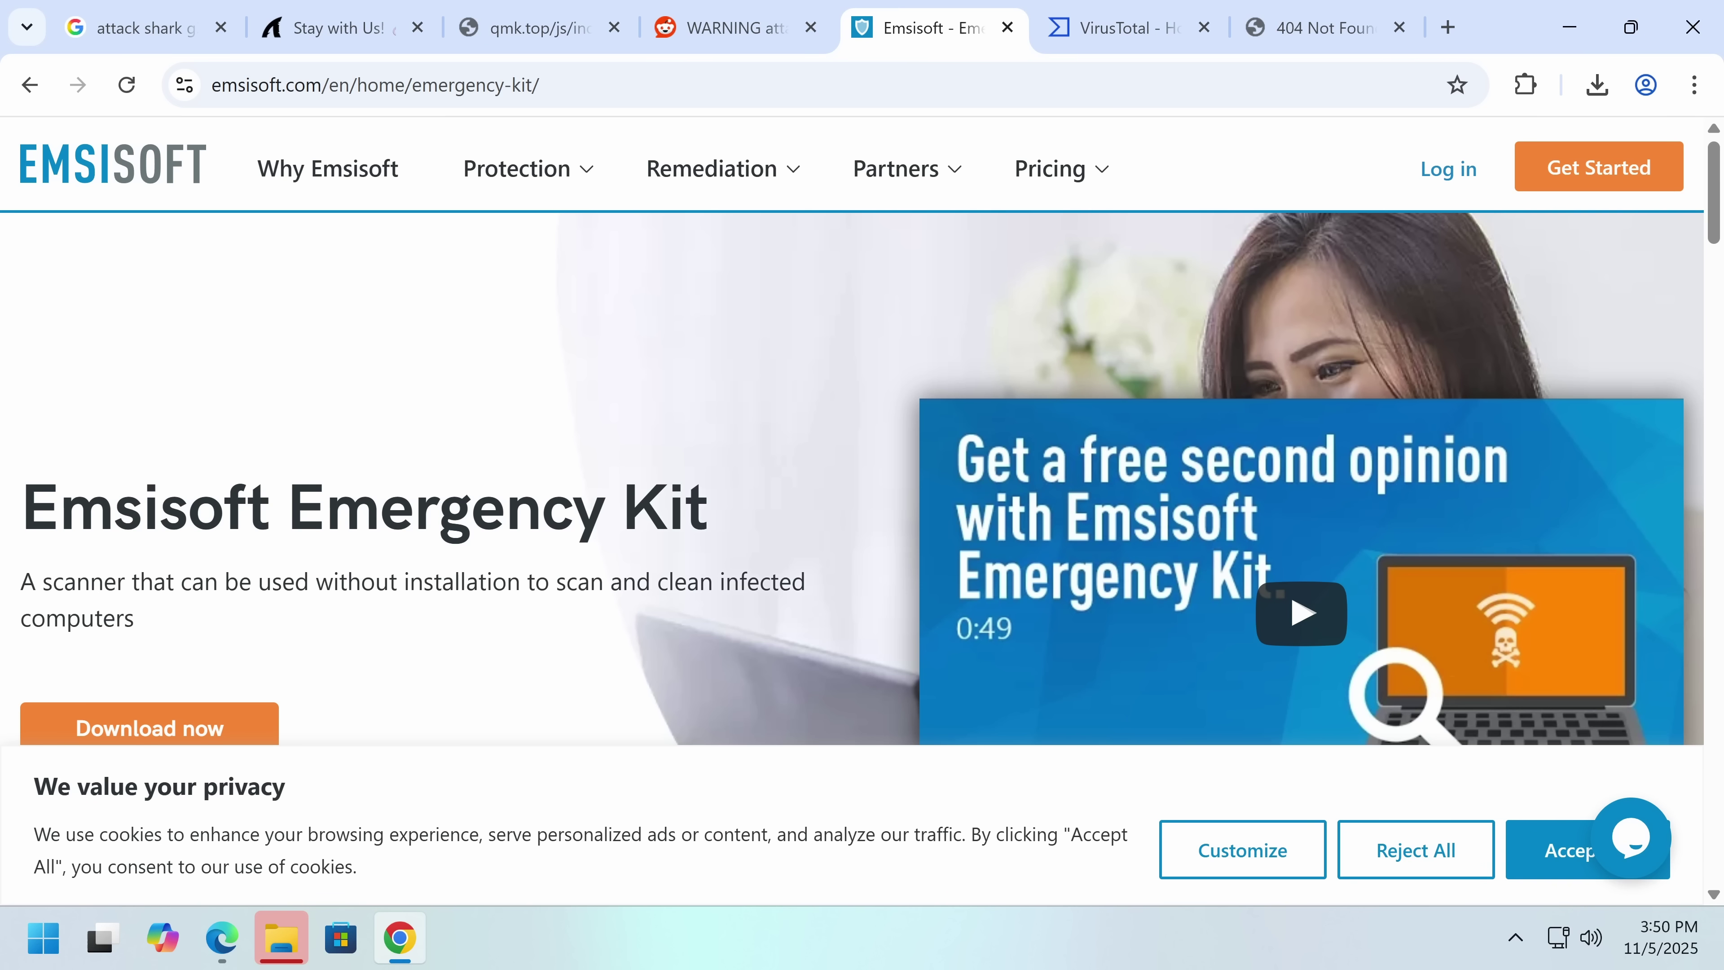
scroll(590, 392, "down", 5)
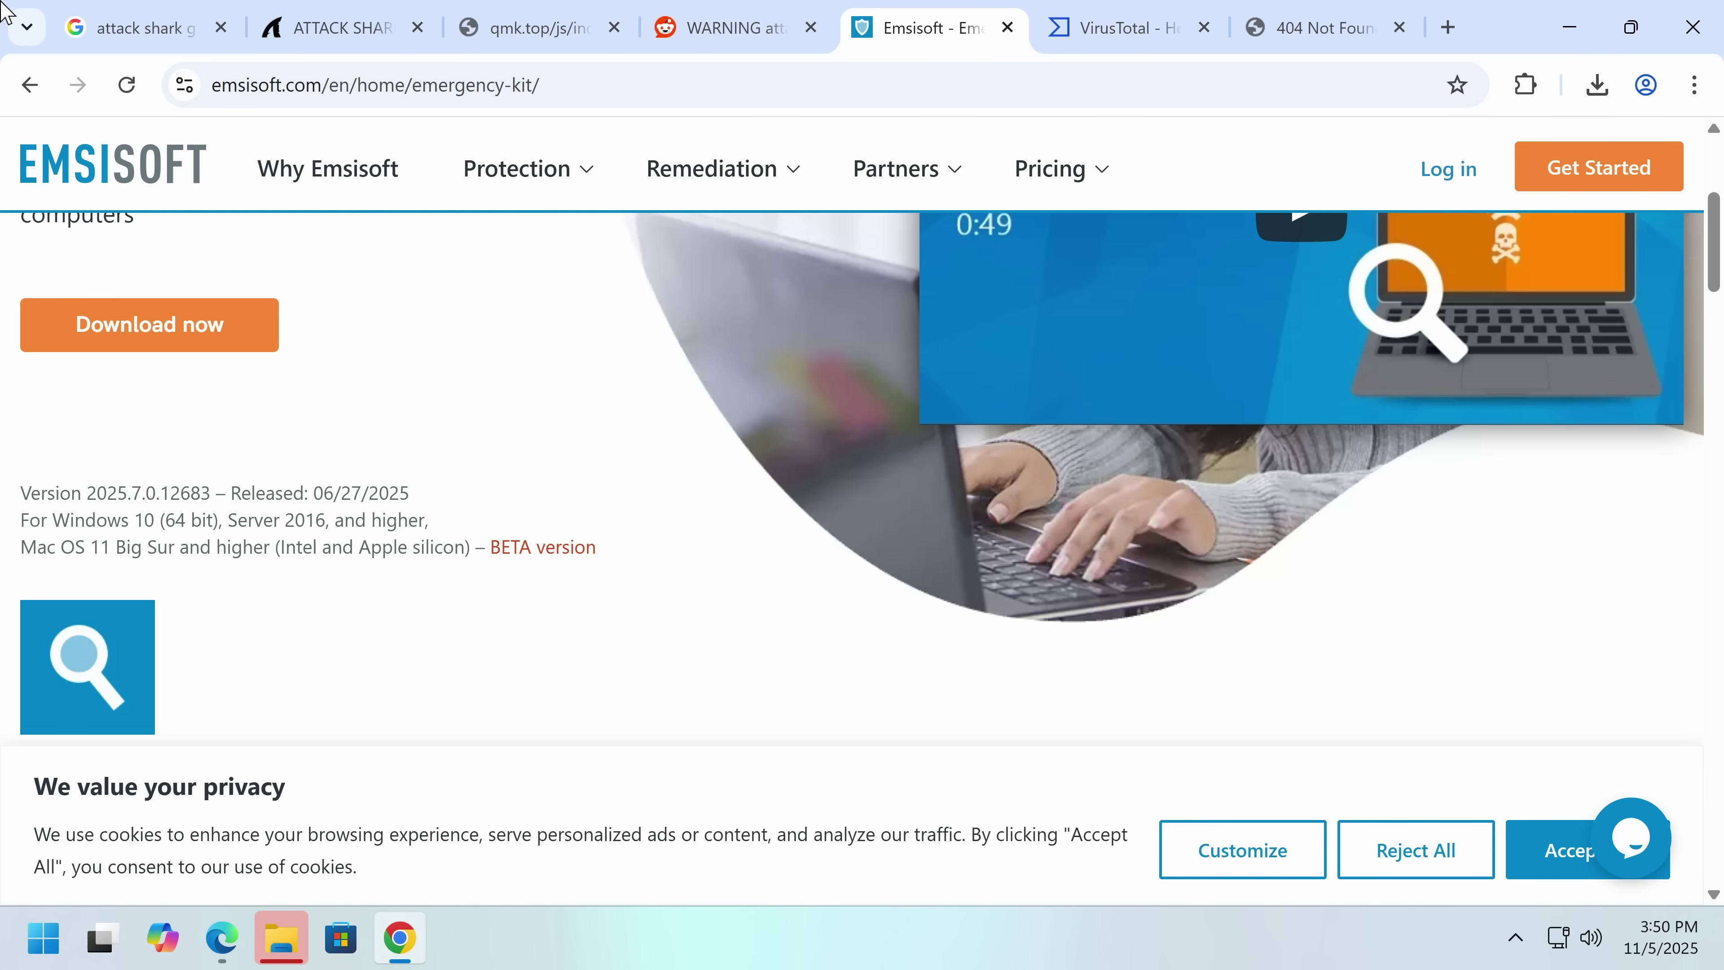
- Skim the Reddit 'WARNING attack shark g3 pro software' post, then return to the R85 HE product page
left_click(766, 25)
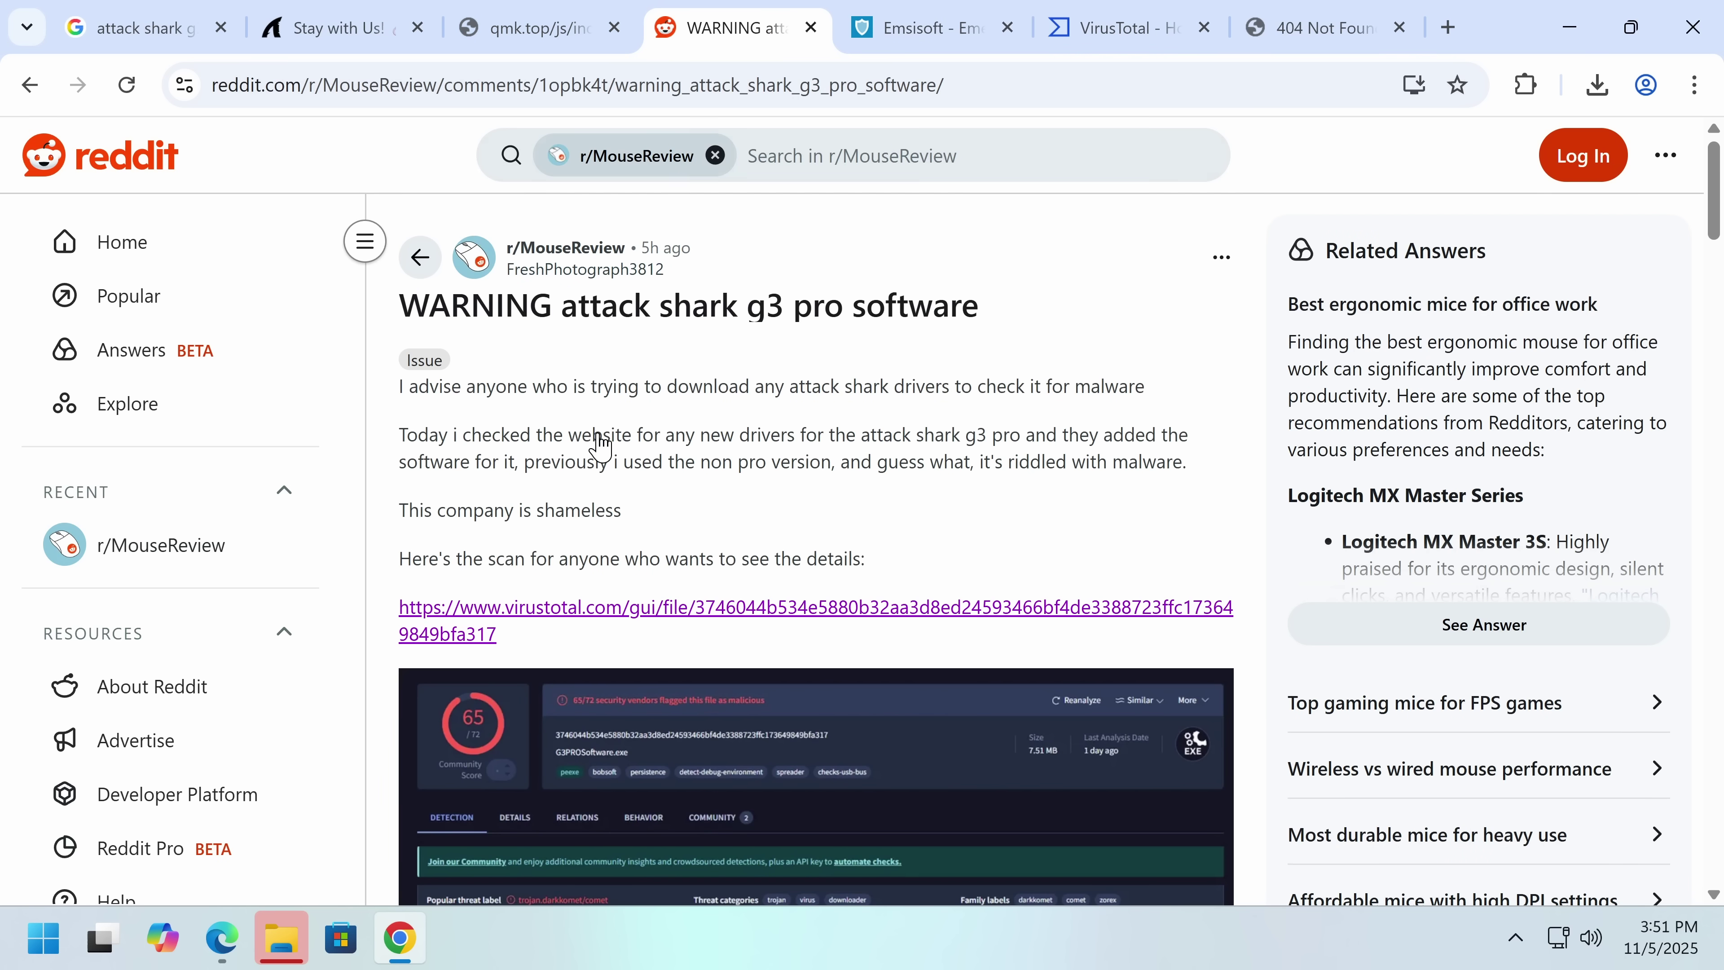
scroll(577, 597, "down", 2)
scroll(522, 564, "up", 2)
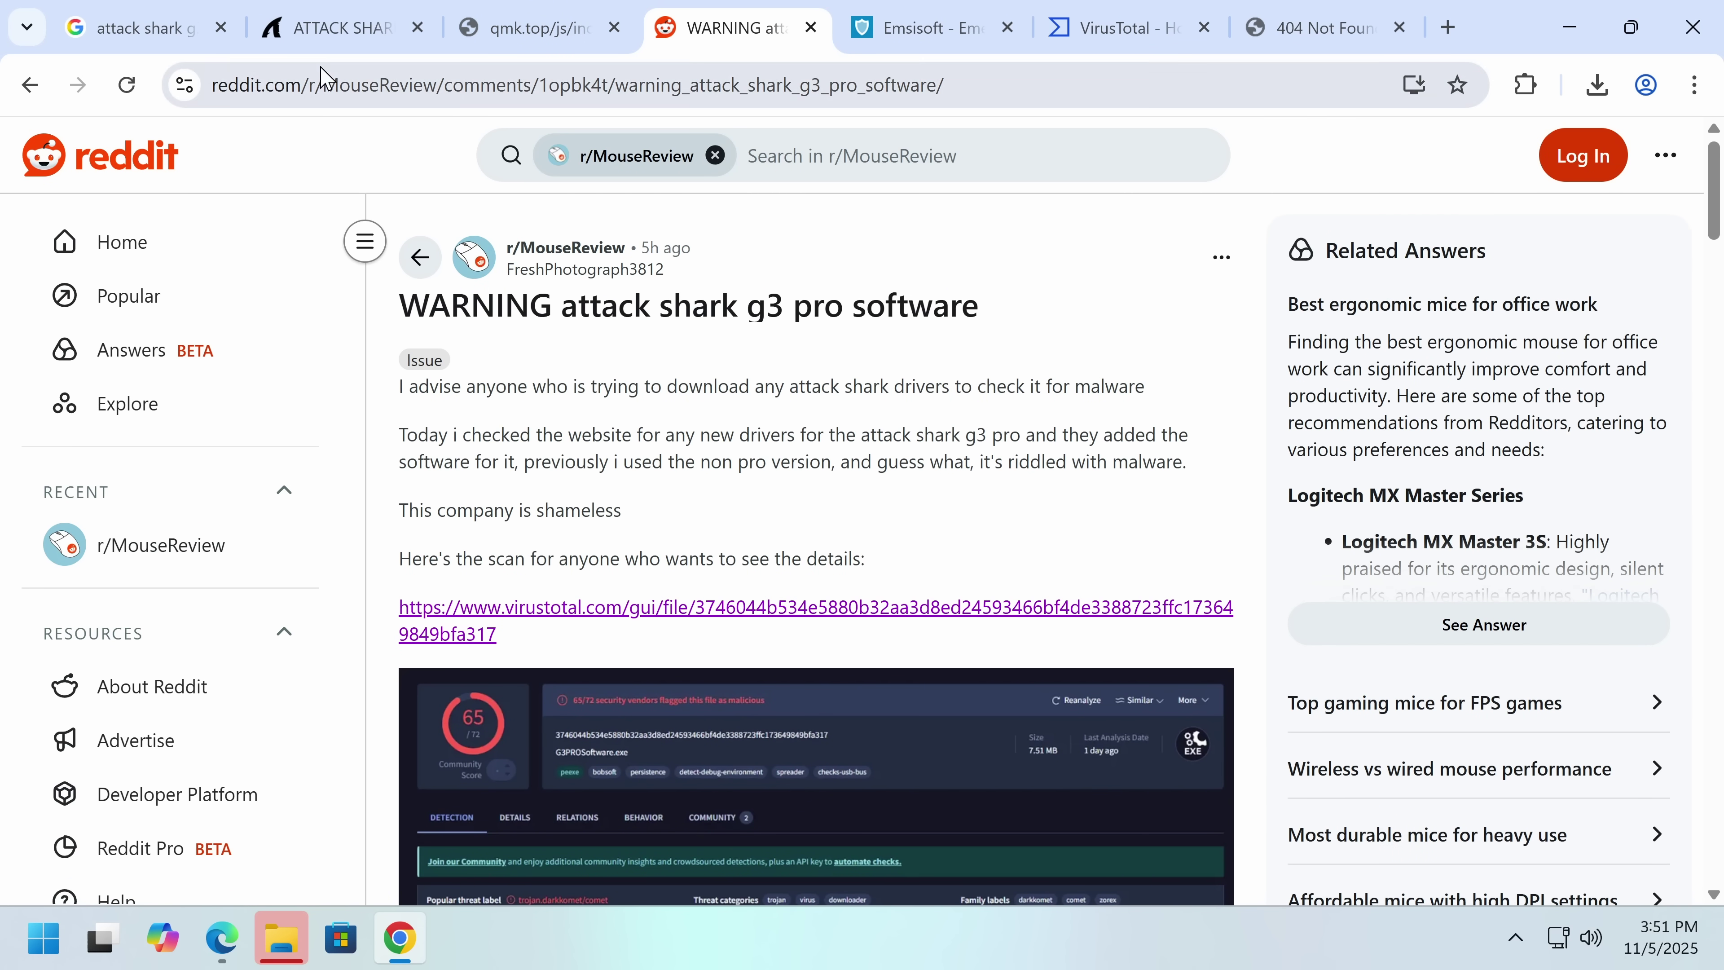
left_click(332, 27)
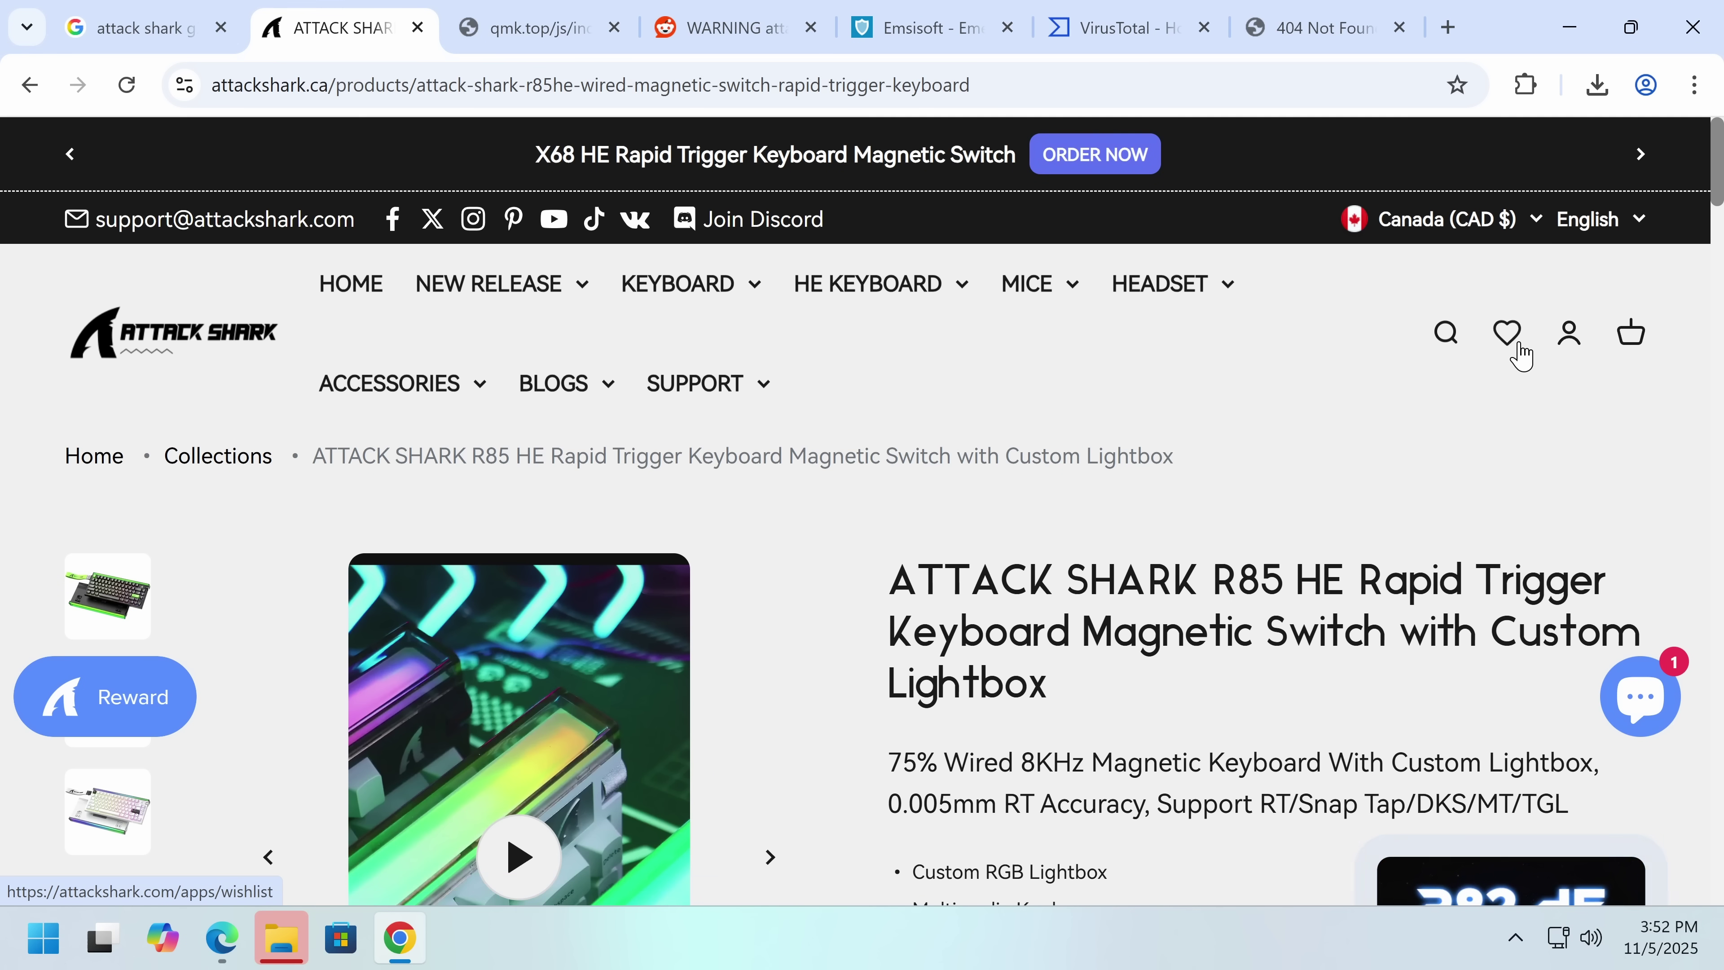
- Scroll the R85 HE page down to its DOWNLOADS panel, then go back to About Us
mouse_move(1039, 284)
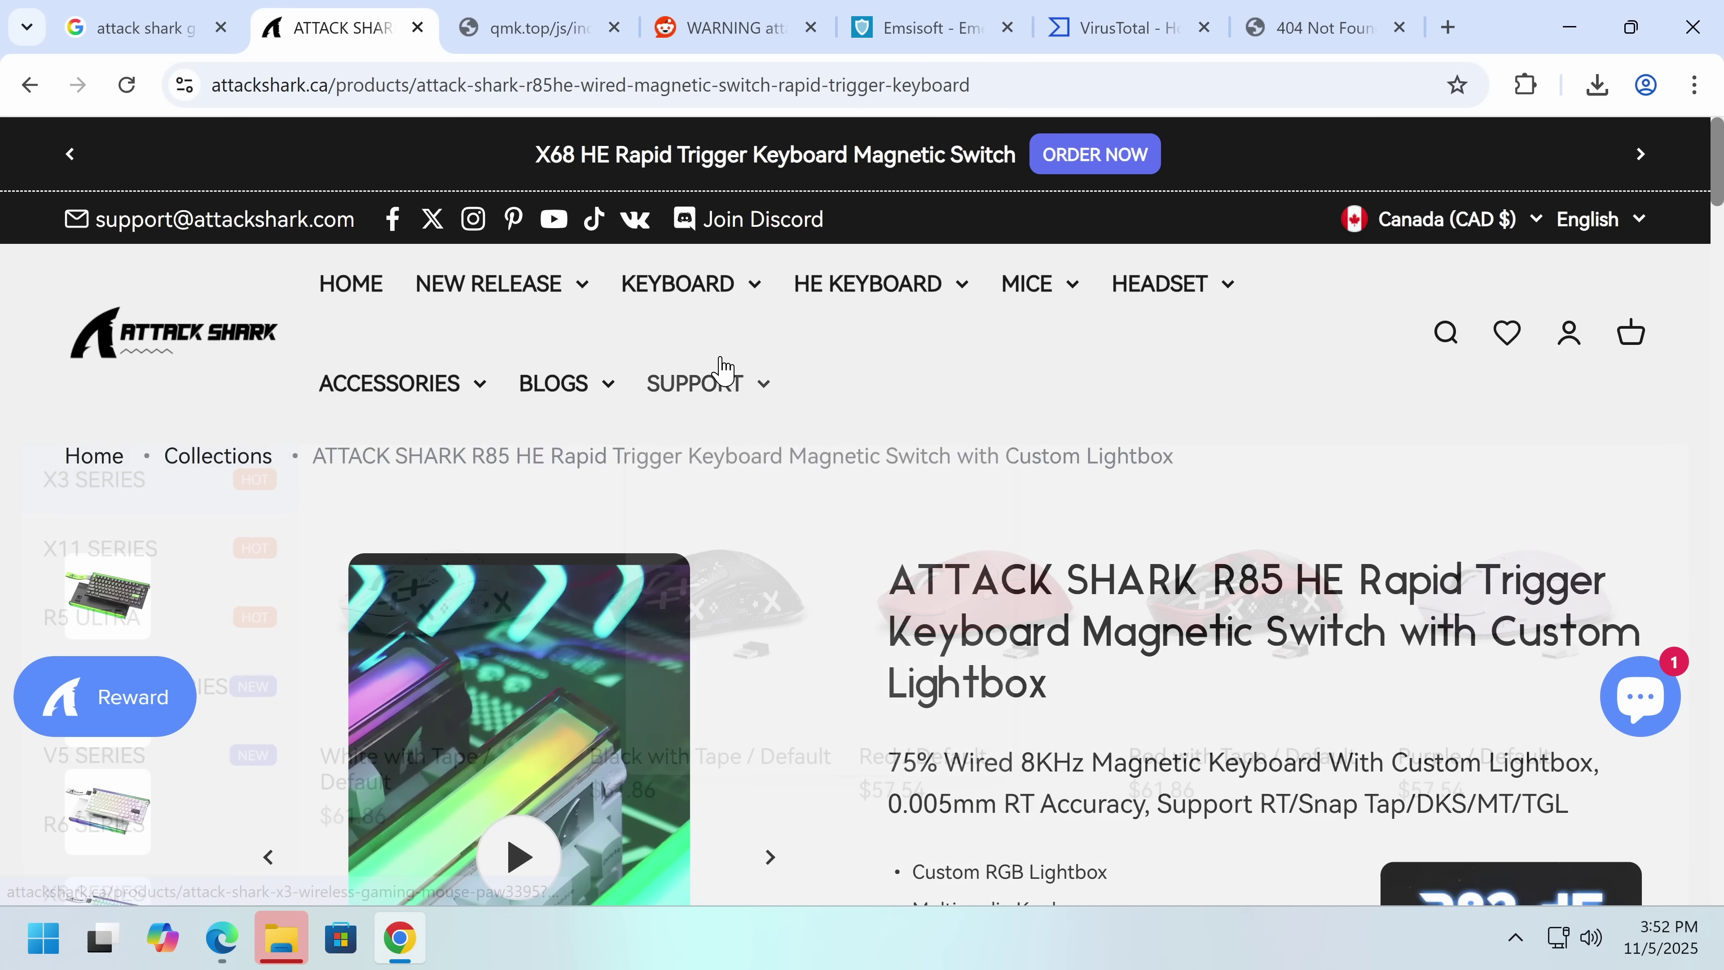
mouse_move(704, 381)
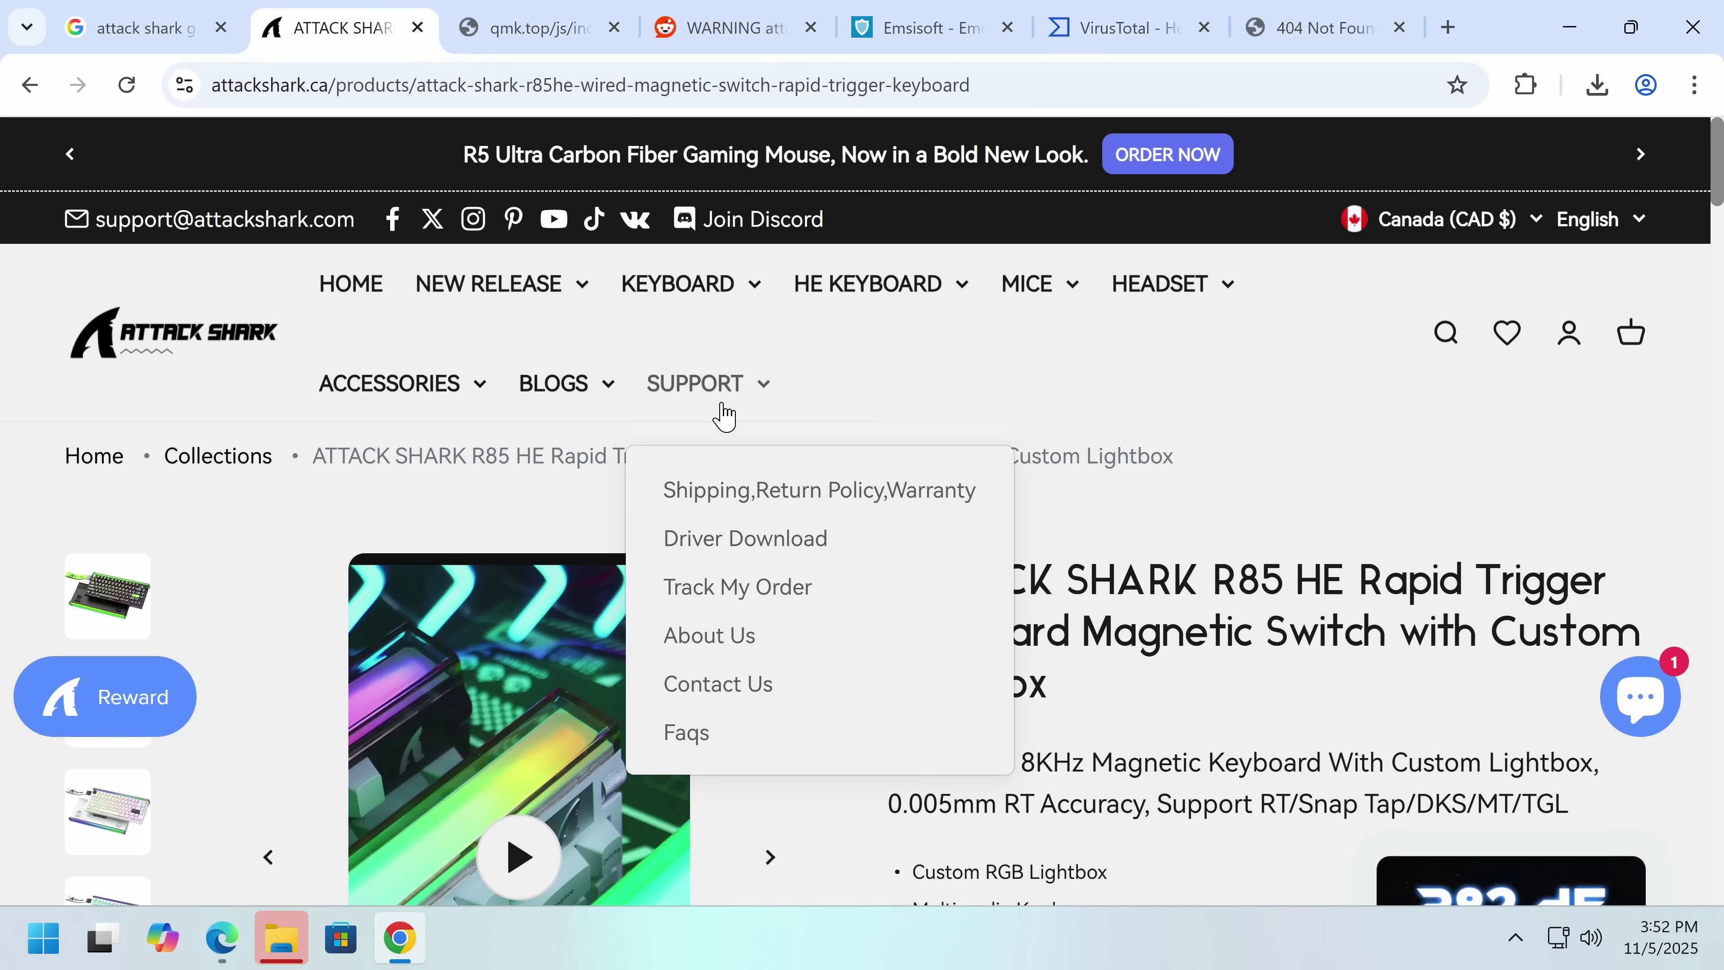
scroll(724, 415, "down", 5)
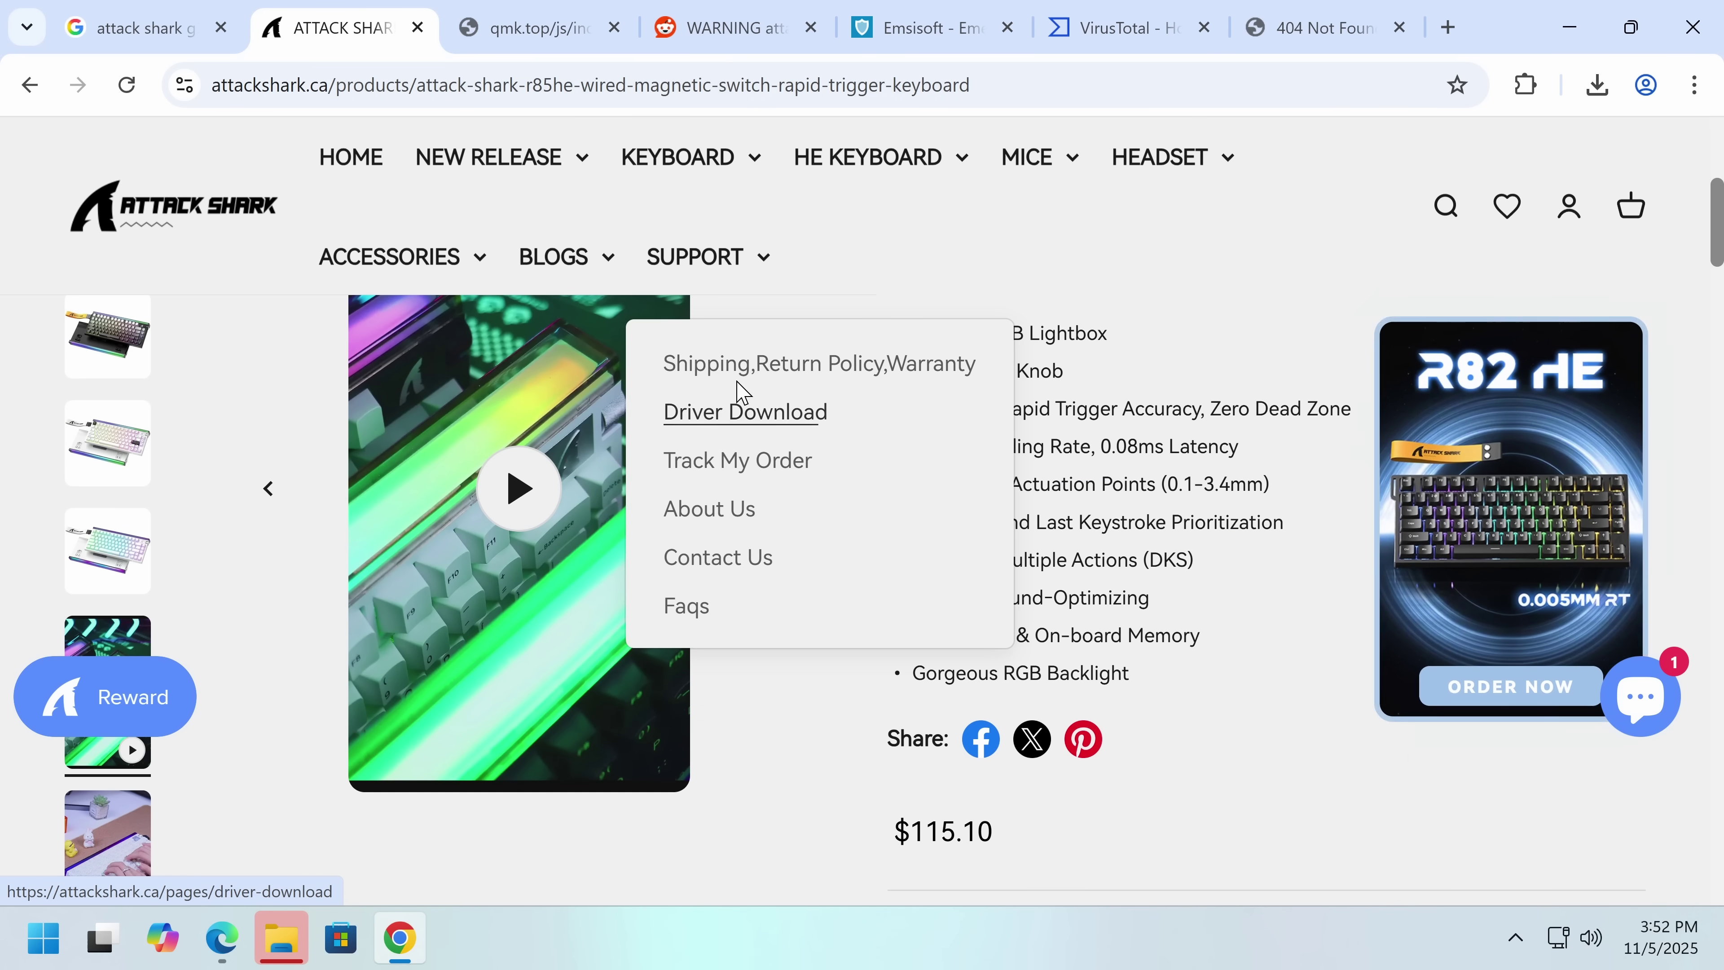
scroll(779, 367, "down", 3)
scroll(778, 367, "down", 4)
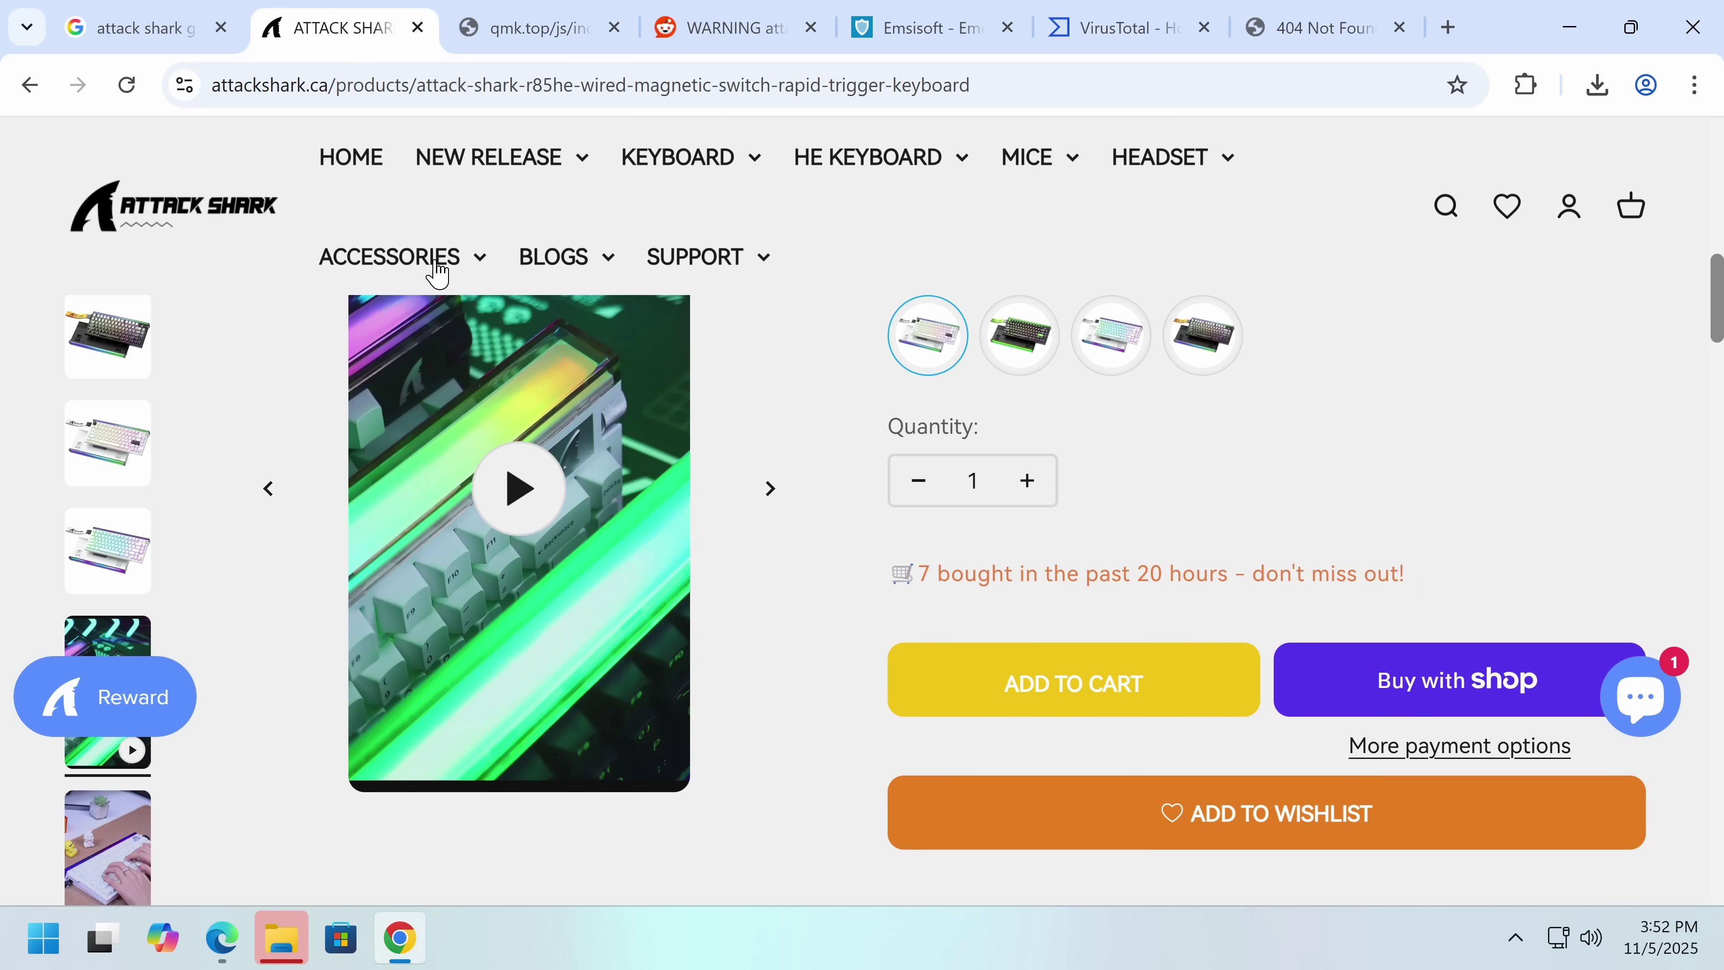
scroll(1062, 265, "down", 15)
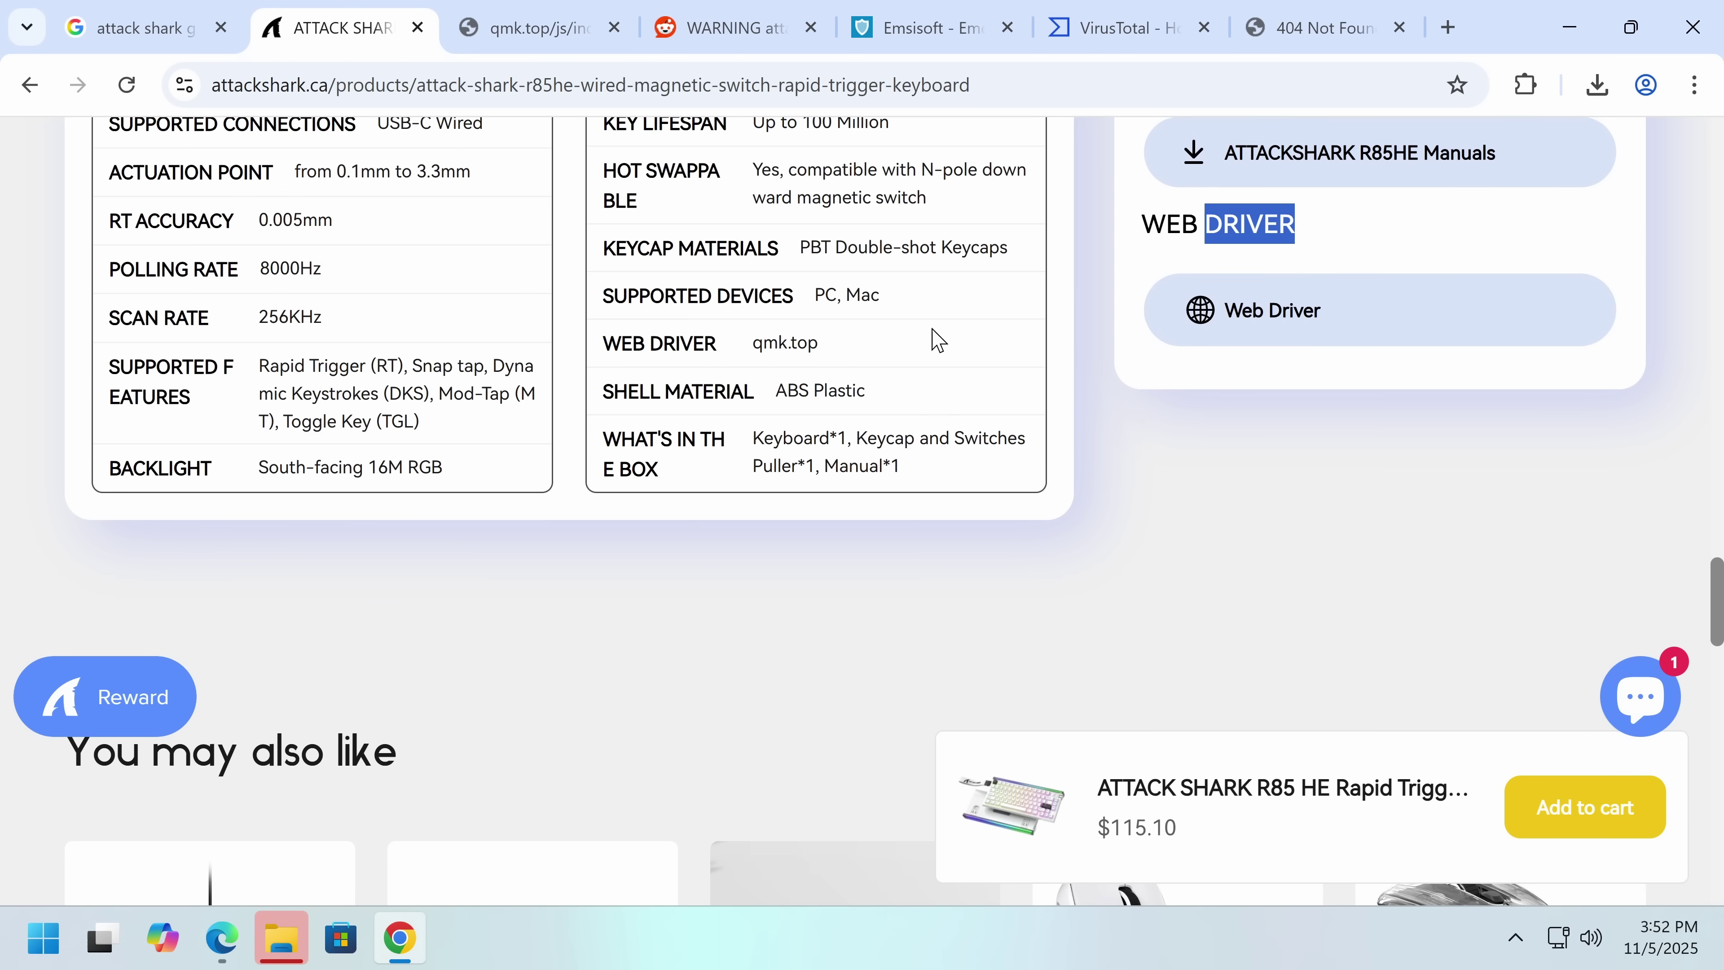
key("alt+Left")
mouse_move(442, 418)
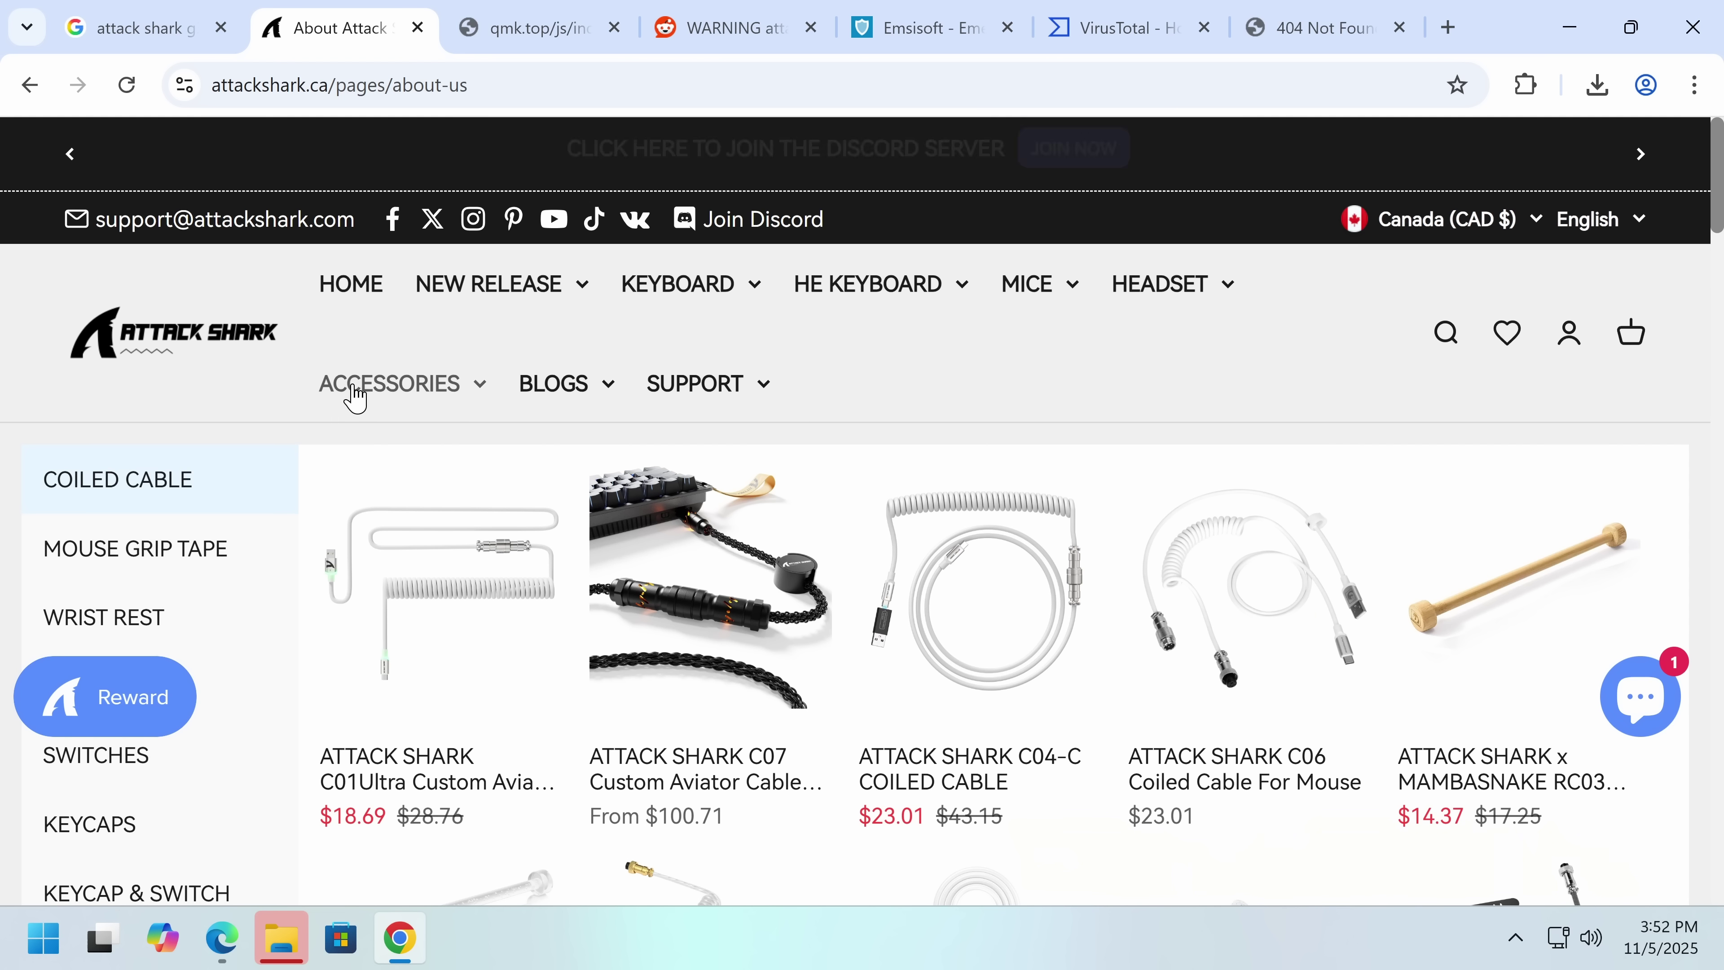